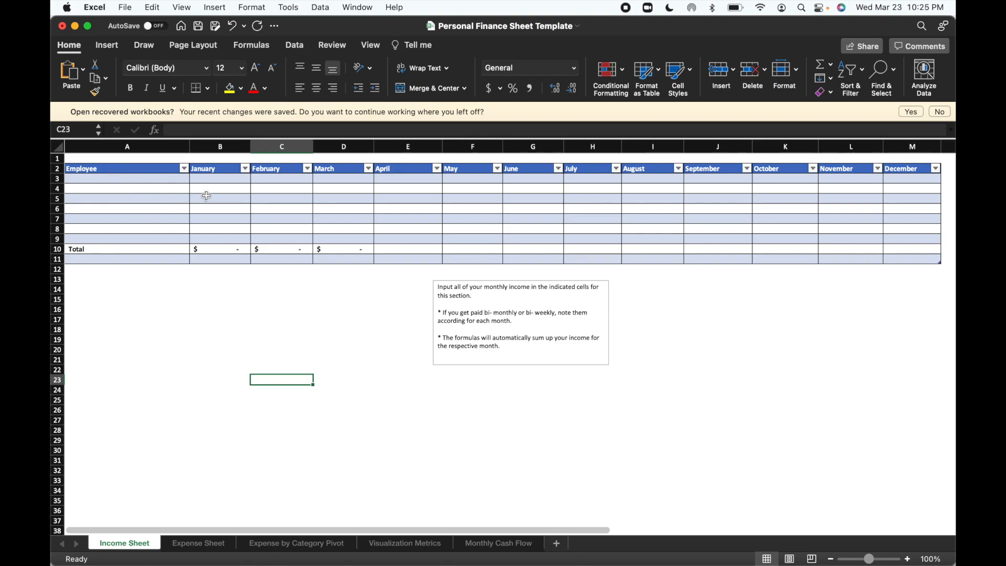
Change the Employee header in cell A2 of the Income Sheet to Employer.
left_click(126, 170)
left_click(213, 131)
key("BackSpace")
type("r")
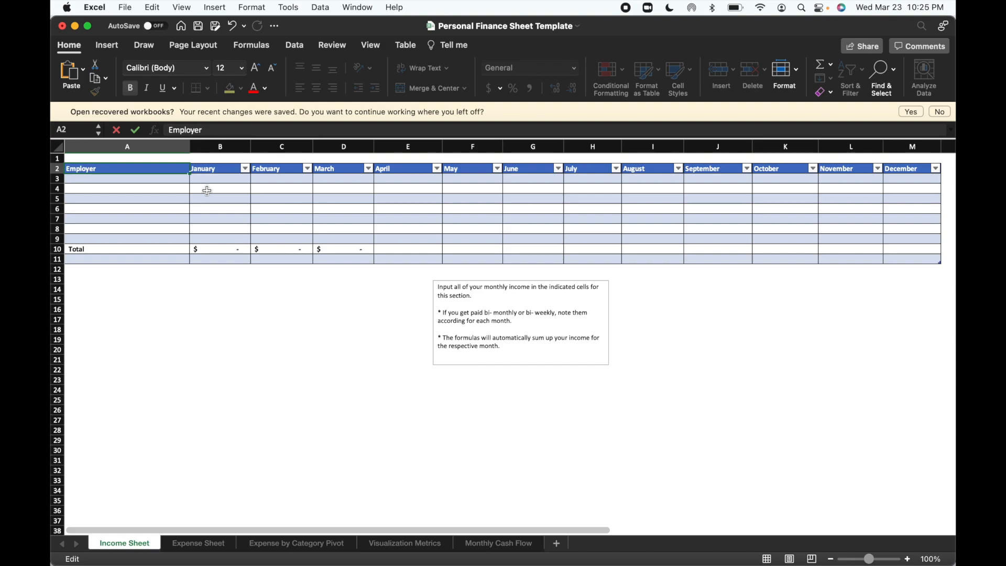
left_click(208, 273)
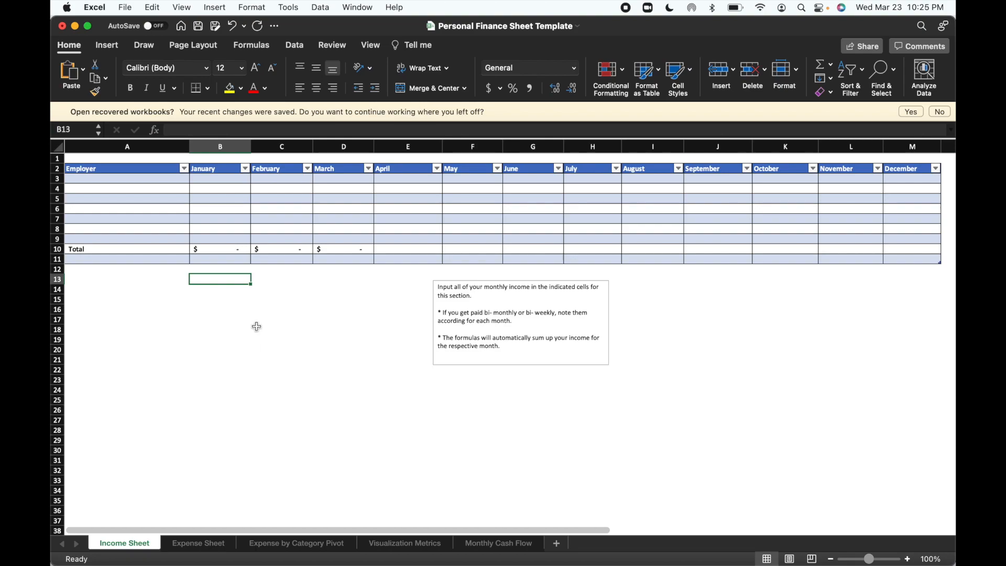
Look over the Expense Sheet's category table, transaction table and month lookup list.
left_click(203, 543)
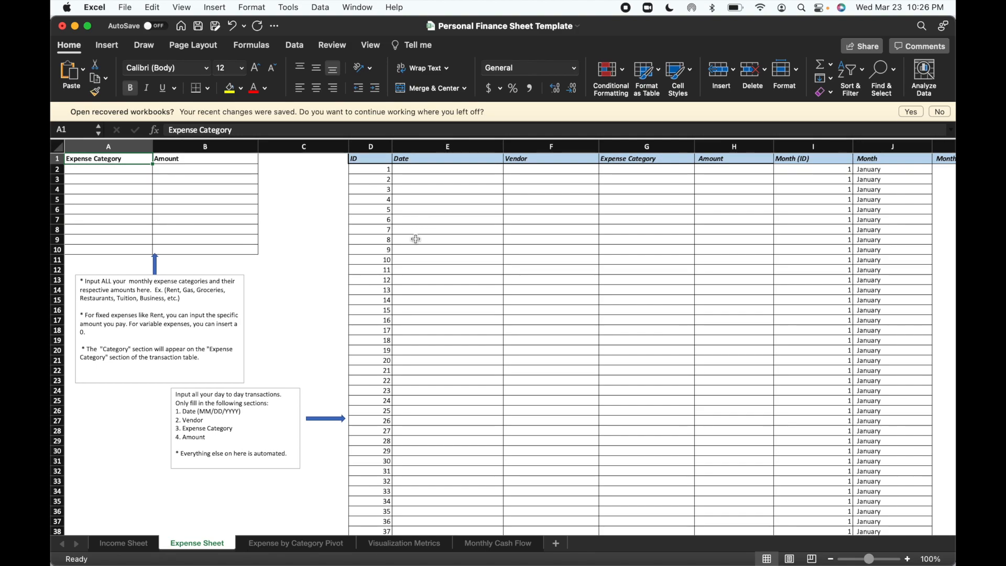
scroll(799, 269, "right", 2)
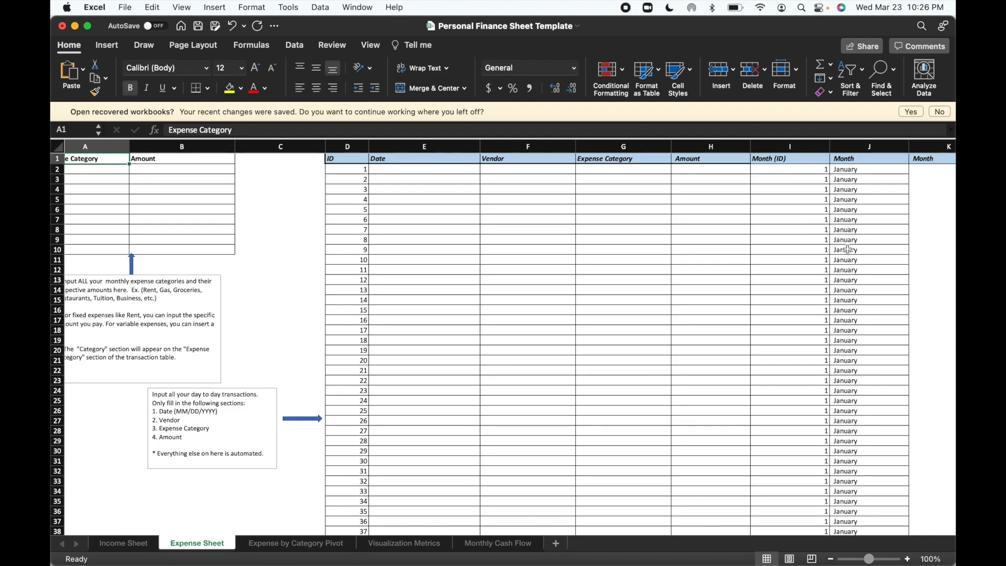
scroll(849, 249, "right", 5)
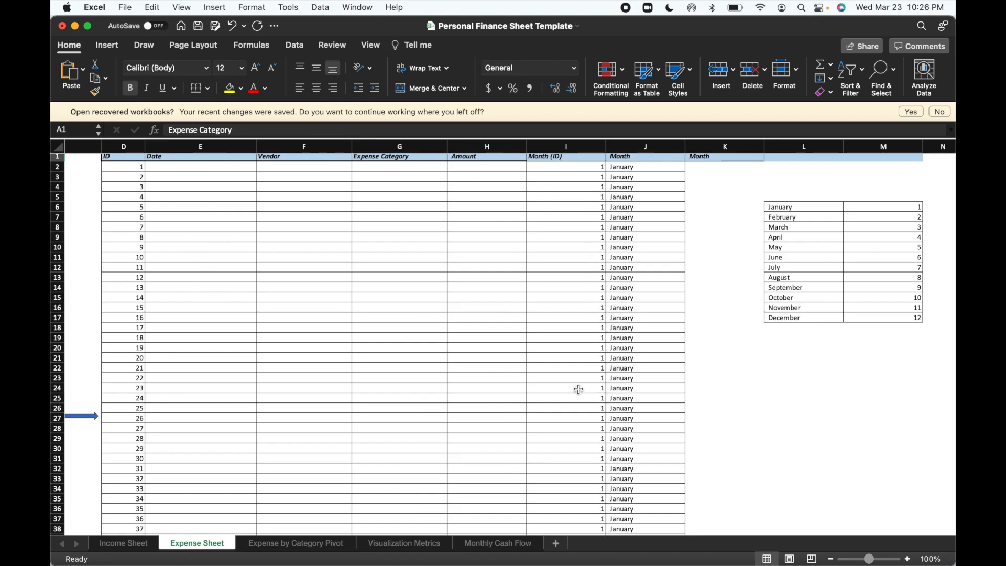
scroll(265, 373, "left", 5)
scroll(265, 372, "down", 1)
scroll(254, 377, "left", 5)
scroll(253, 377, "up", 3)
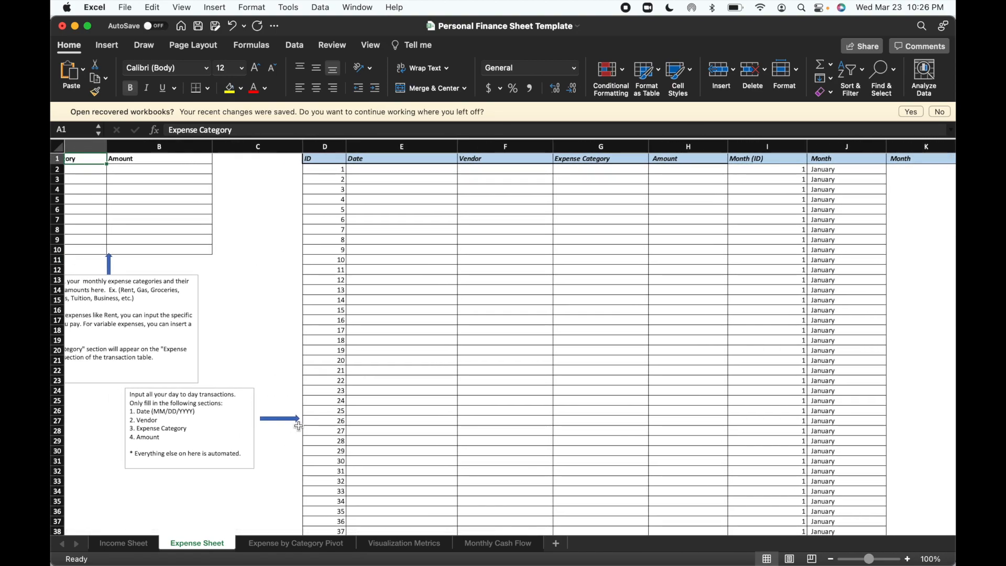
Refresh the pivot table from its Summary cell A3 on the Expense by Category Pivot sheet.
left_click(296, 543)
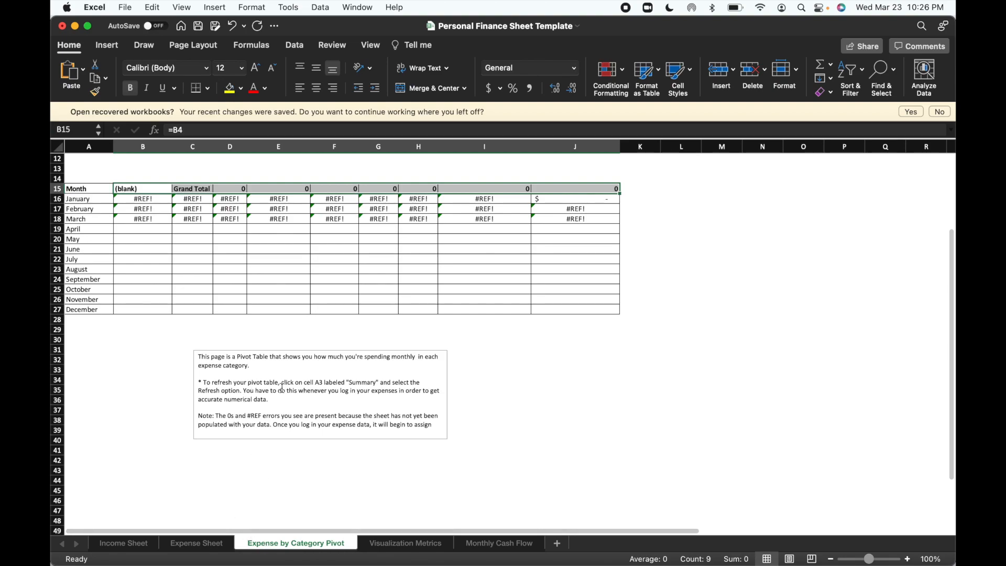
scroll(294, 391, "up", 5)
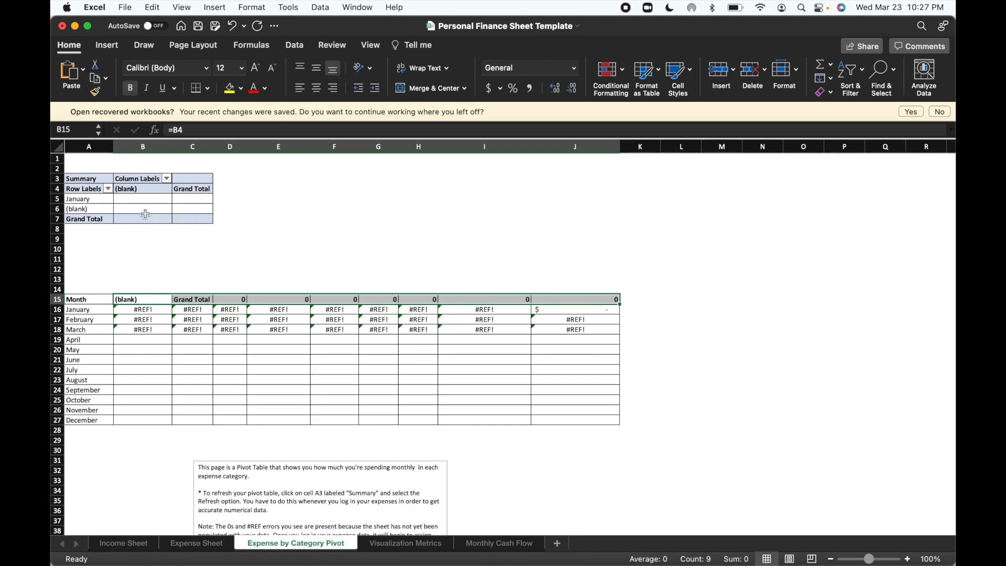
left_click(193, 544)
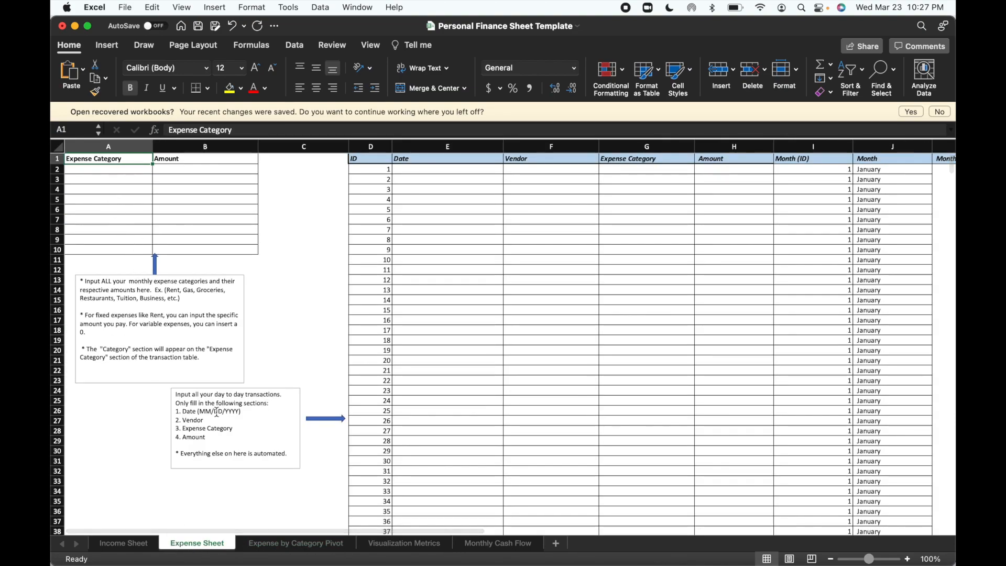
left_click(289, 543)
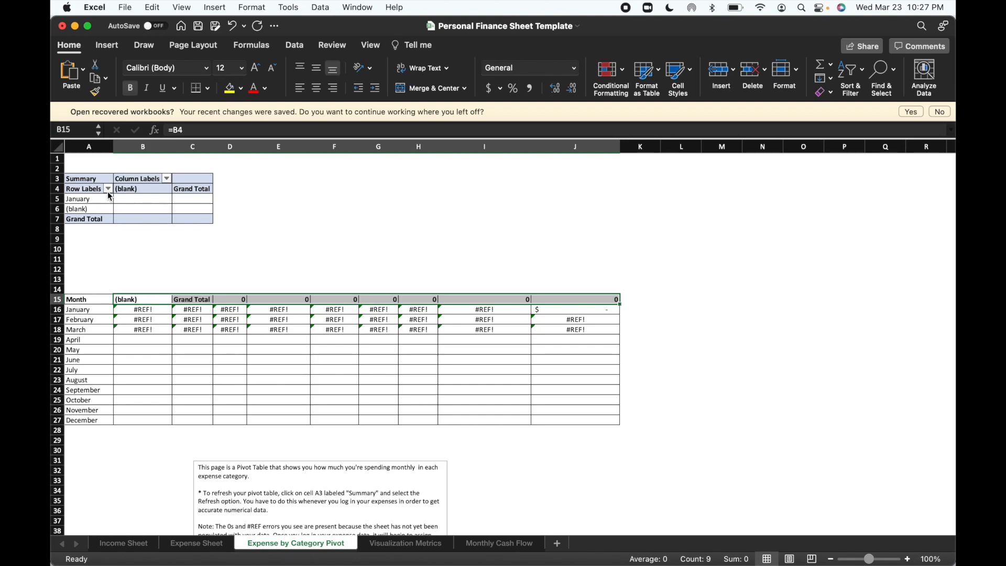
left_click(87, 181)
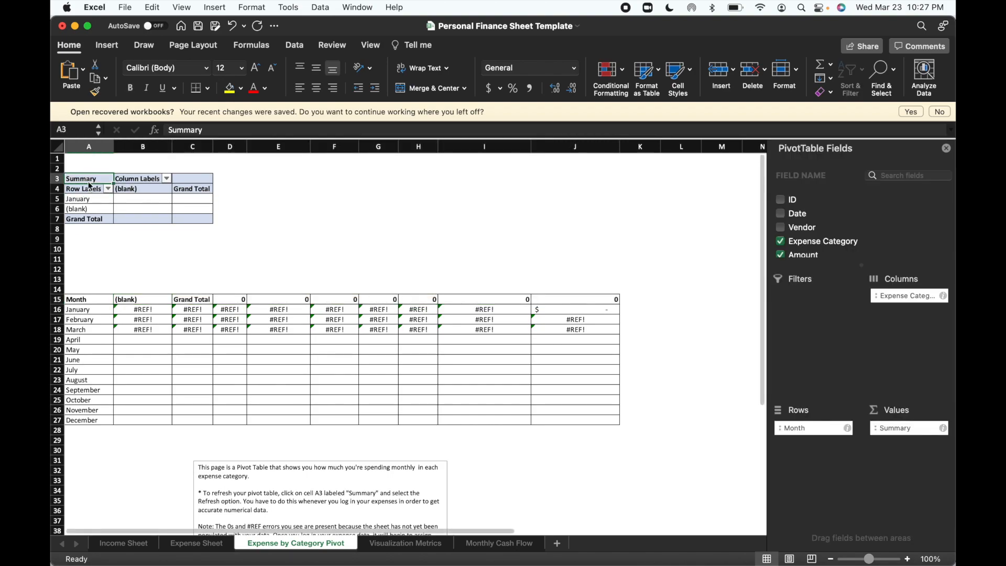
right_click(88, 181)
left_click(117, 239)
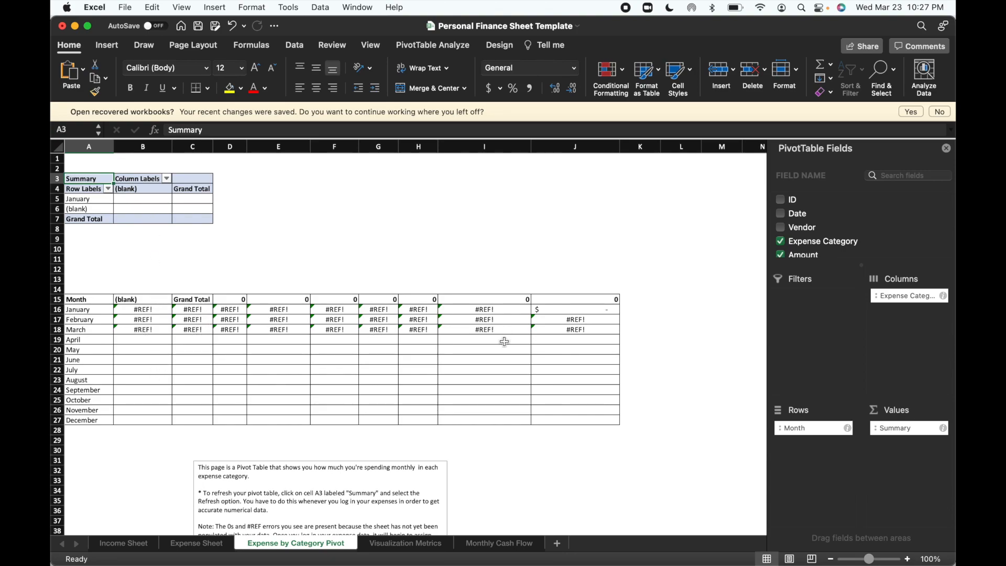
Examine the monthly 2022 expense breakdown charts on the Visualization Metrics sheet through December.
left_click(404, 546)
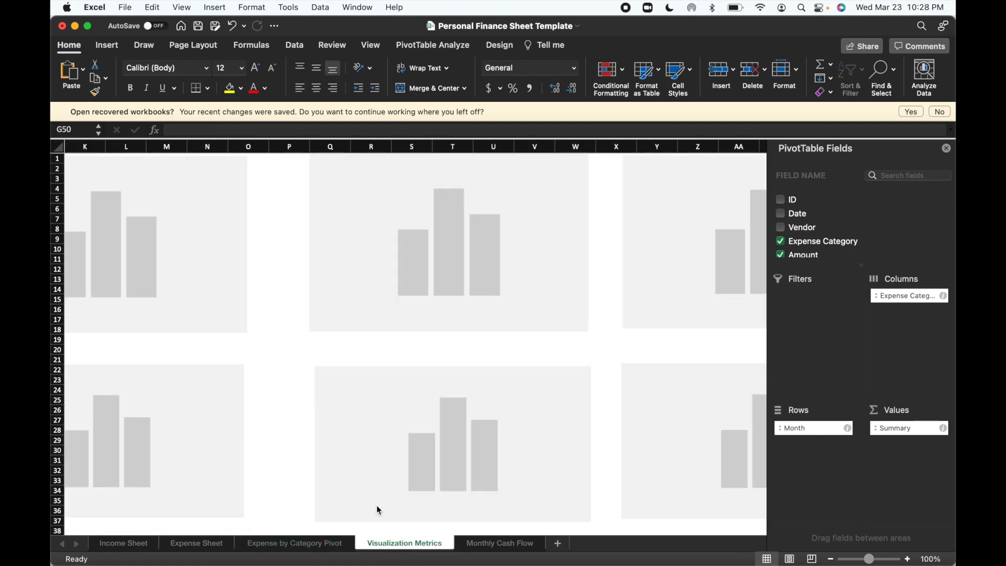
scroll(328, 446, "left", 10)
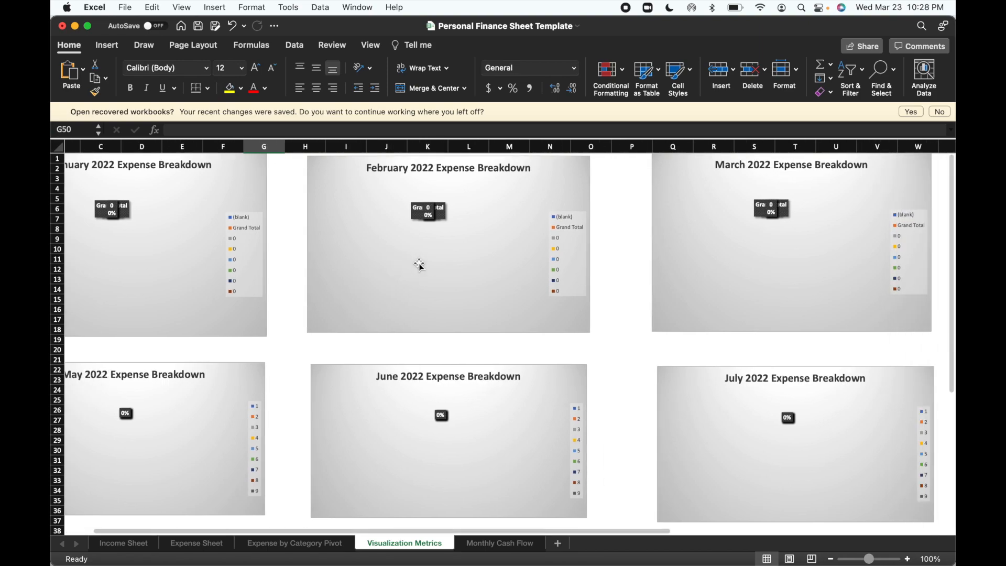
scroll(416, 260, "right", 3)
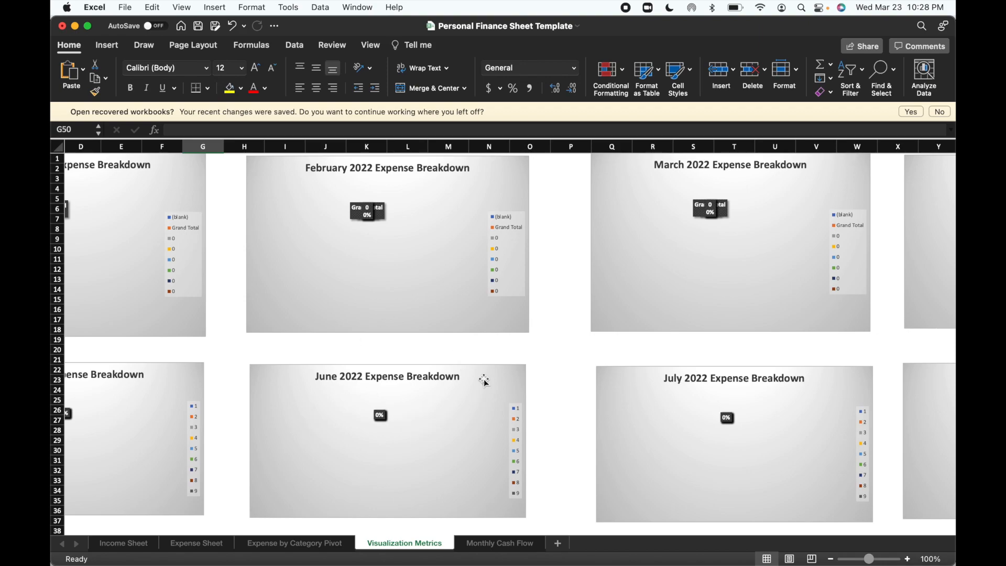
scroll(409, 419, "down", 10)
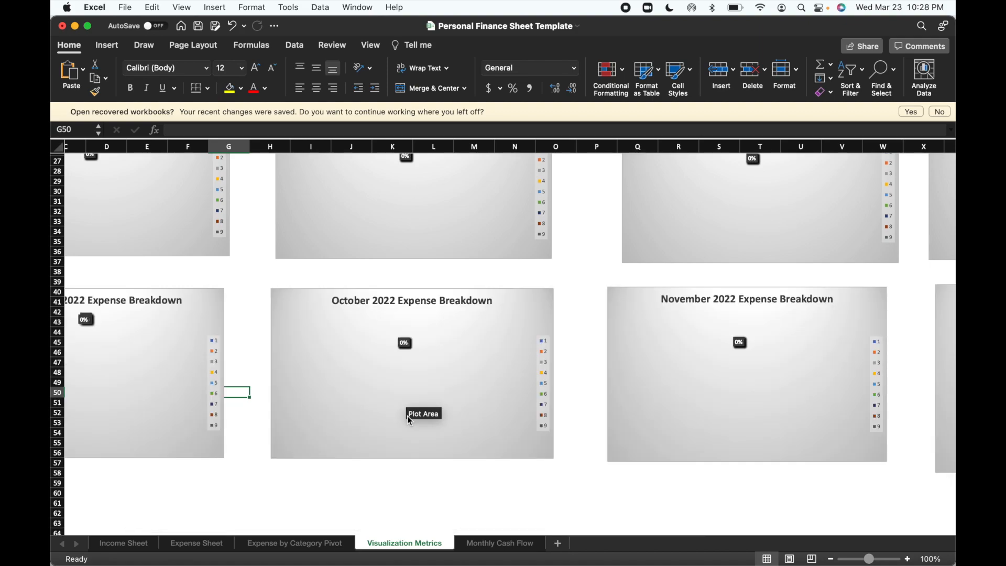
scroll(560, 411, "right", 5)
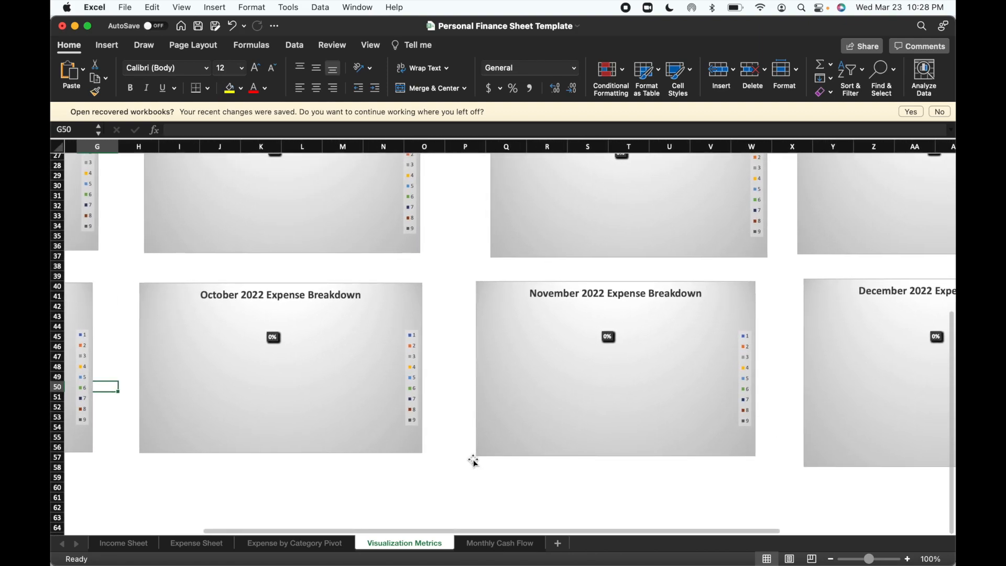
scroll(477, 458, "right", 3)
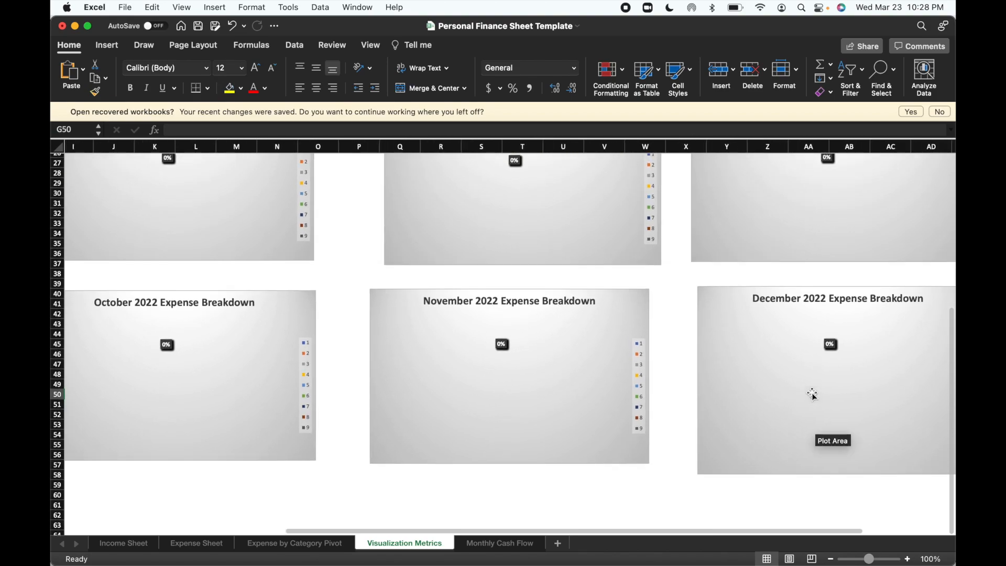
left_click(316, 548)
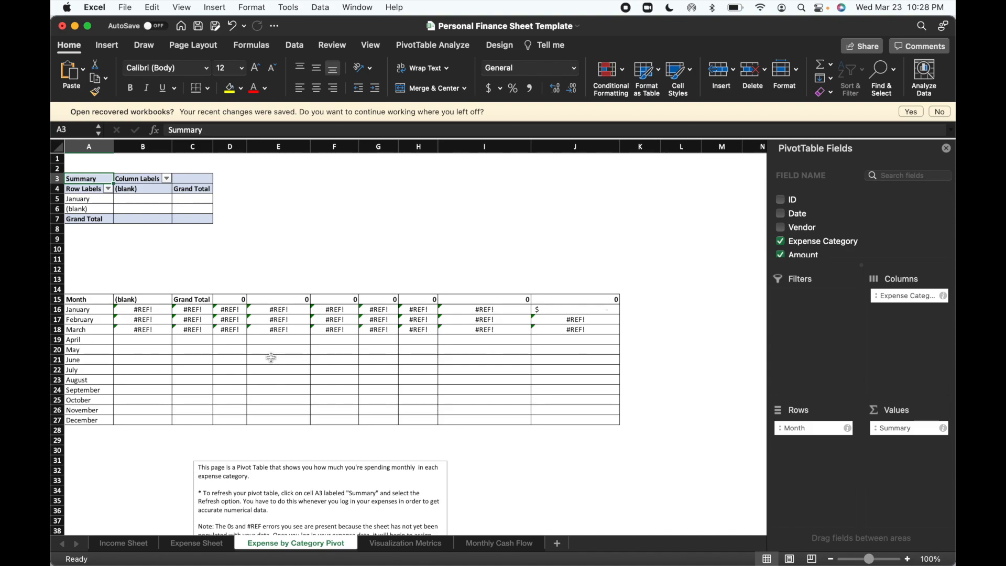
left_click(389, 547)
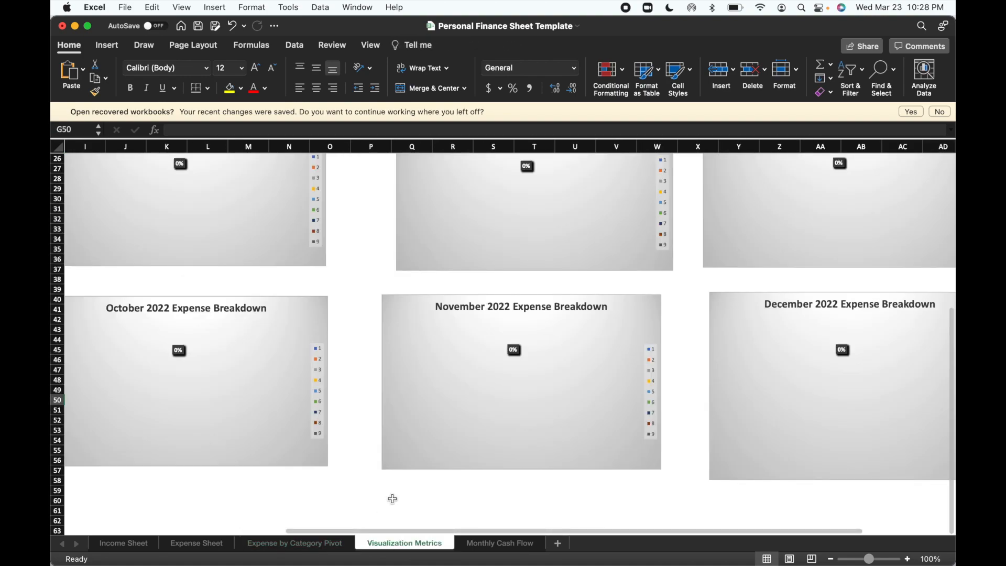
Review the monthly totals table and both charts on the Monthly Cash Flow sheet.
left_click(496, 544)
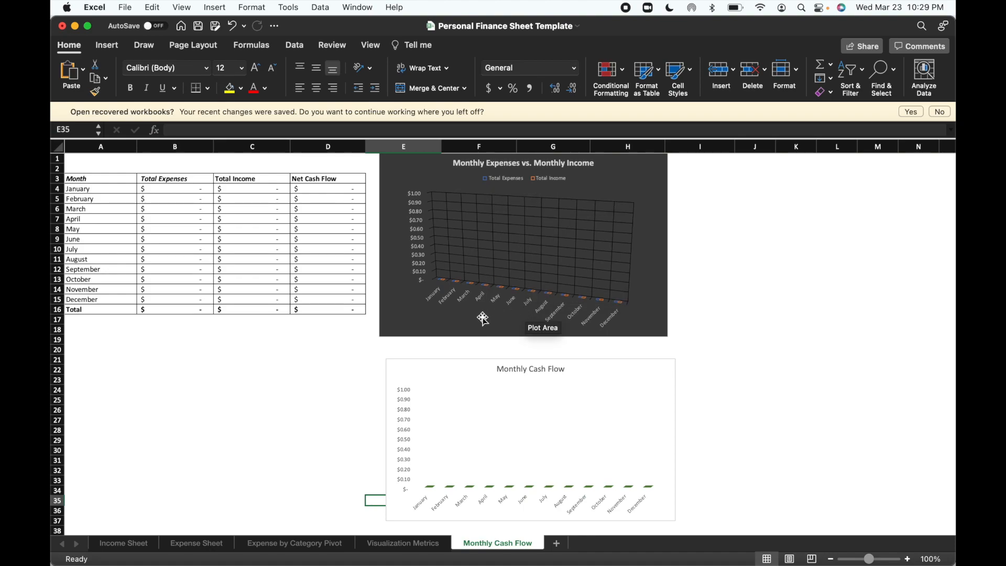
scroll(483, 319, "down", 1)
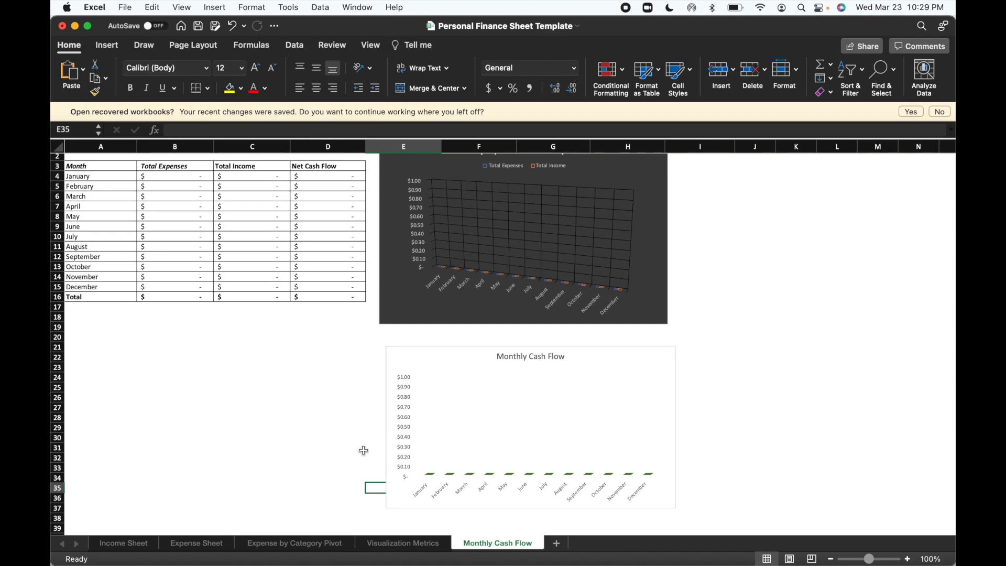
scroll(364, 451, "up", 1)
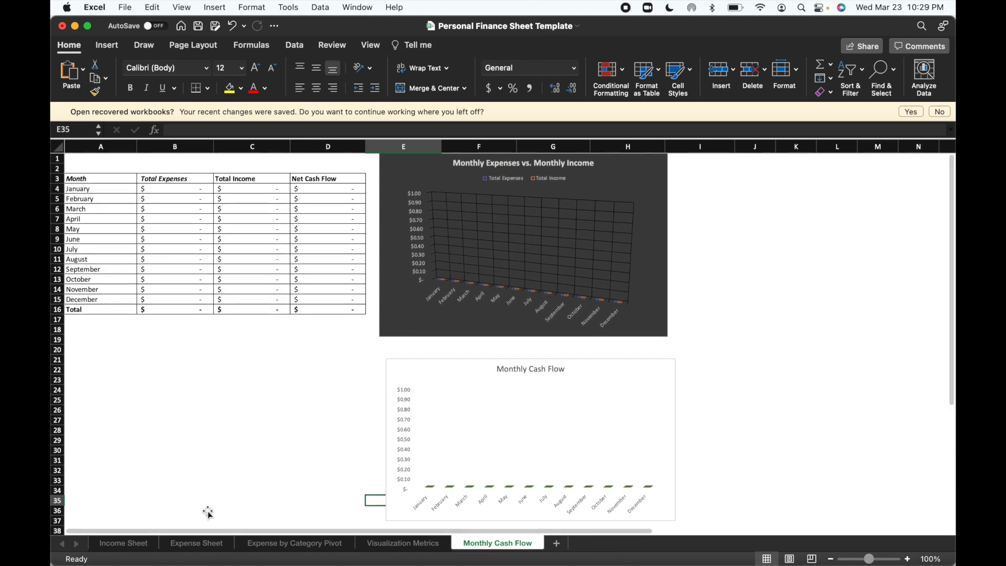
Enter Amazon (Bi-Monthly) as the first employer in cell A3 of the Income Sheet.
left_click(140, 544)
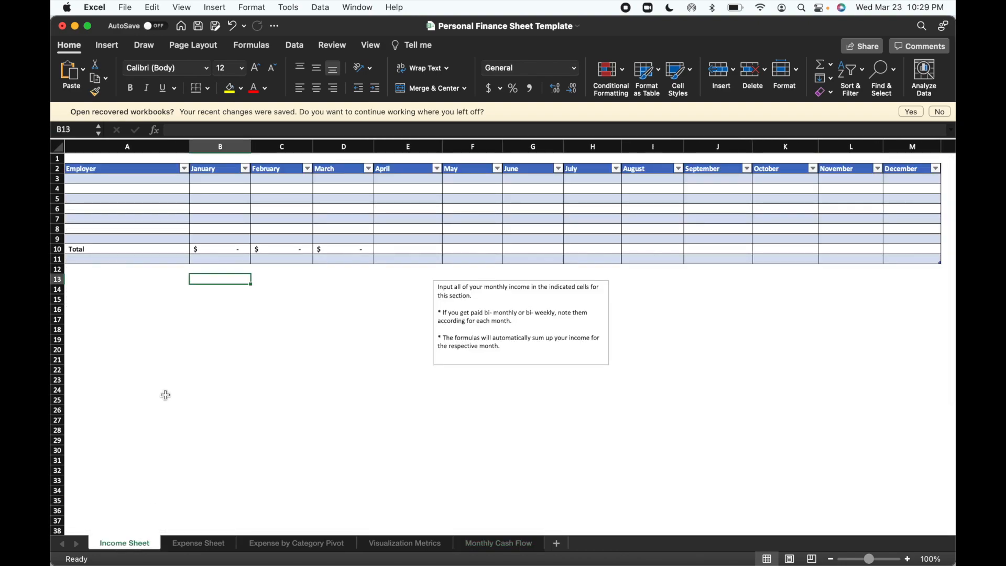
left_click(145, 182)
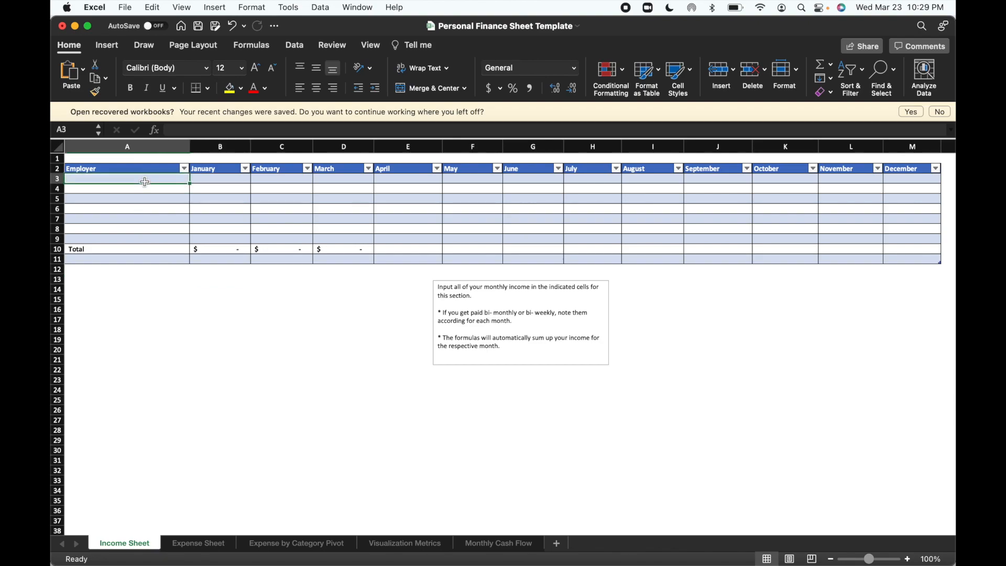
type("Amazon")
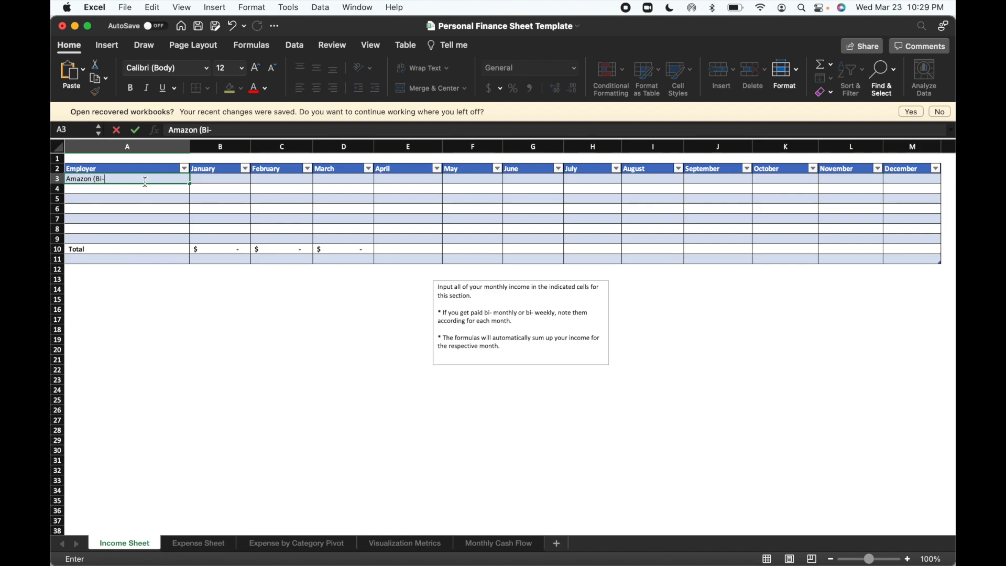
type("(Bi-Mo")
key("Return")
Enter Amazon (Bi-Monthly) again as the second employer row in cell A4.
type("Amzon")
key("BackSpace")
key("BackSpace")
key("BackSpace")
type("azon")
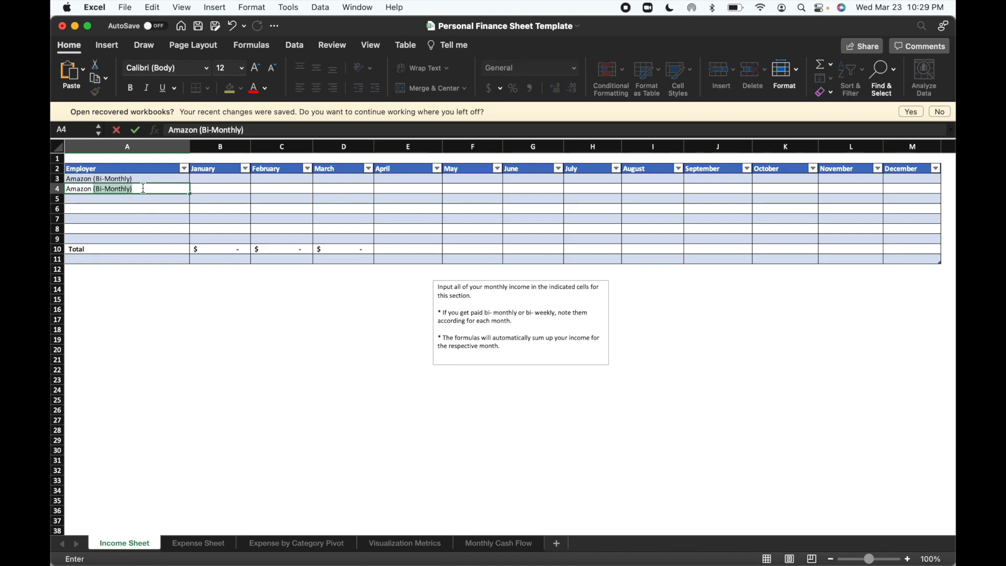
type(" (Bi")
key("BackSpace")
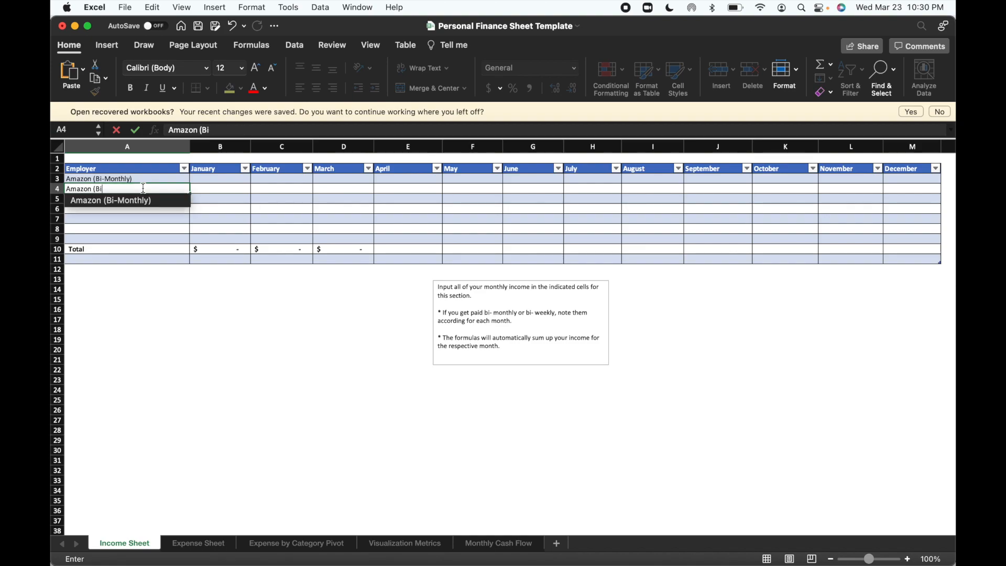
type("-Monthly")
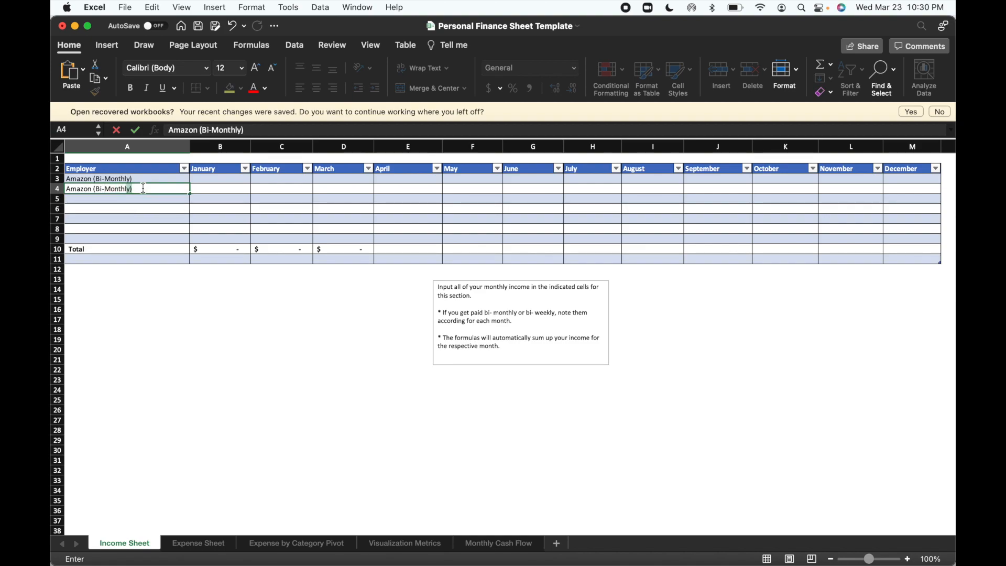
Enter January income of 2,000 for each of the two Amazon rows.
left_click(205, 176)
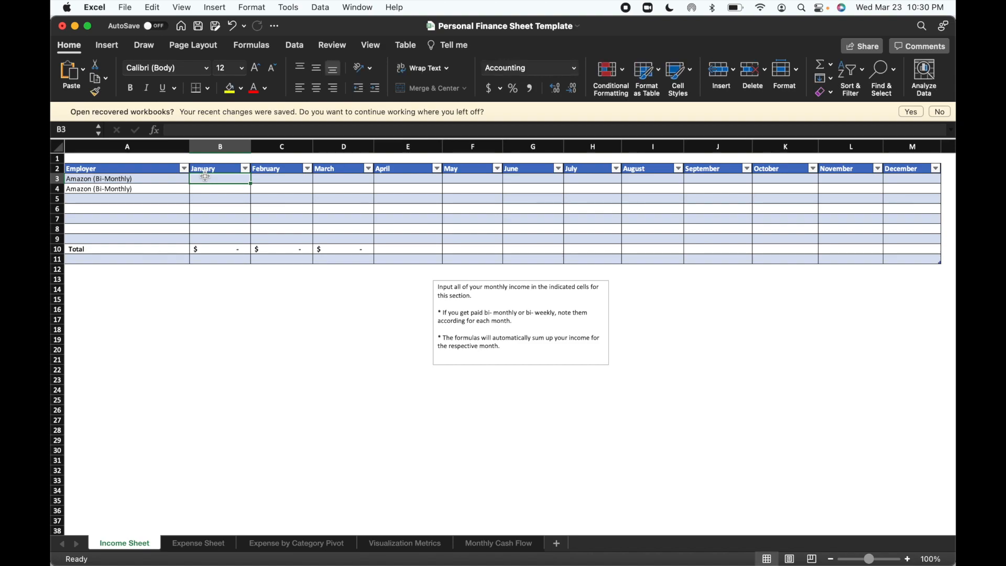
type("2000")
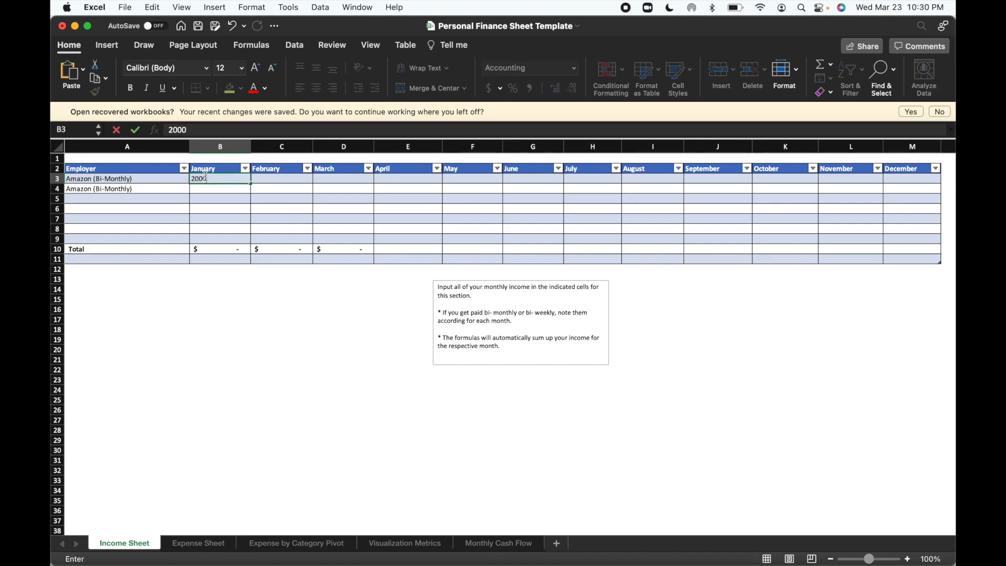
key("Return")
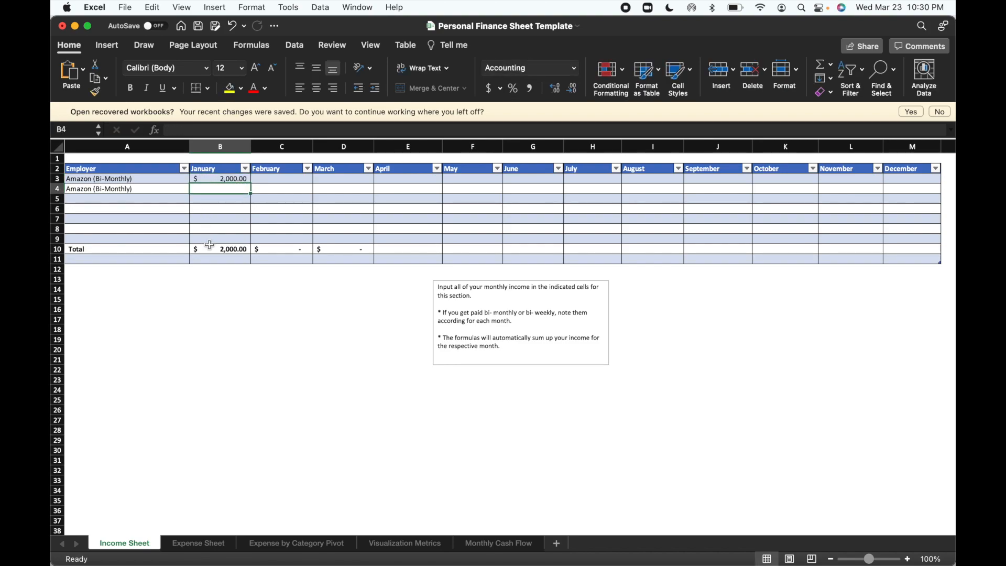
type("2,00")
type("000")
key("Return")
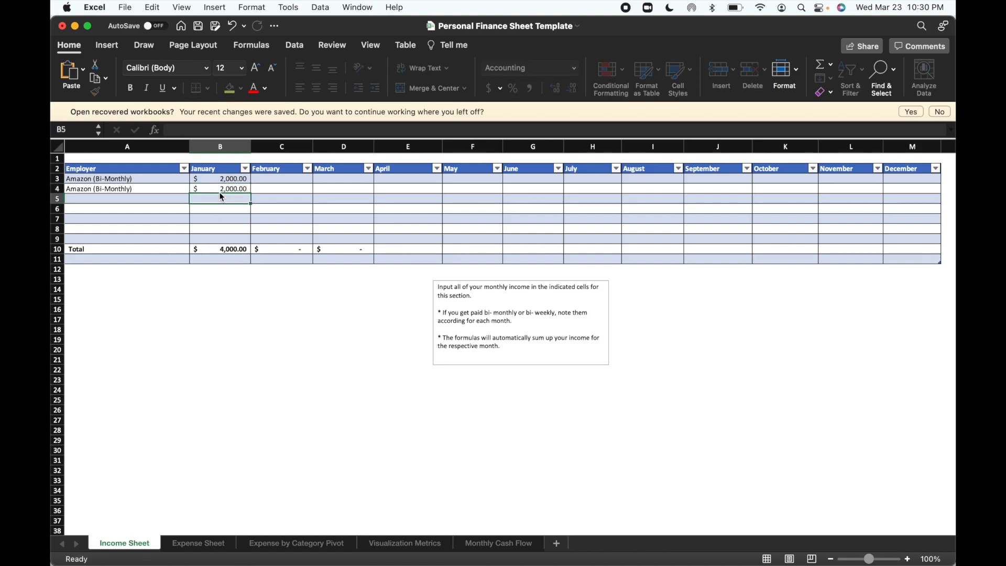
Enter February income of 2,000 for each of the two Amazon rows.
left_click(301, 178)
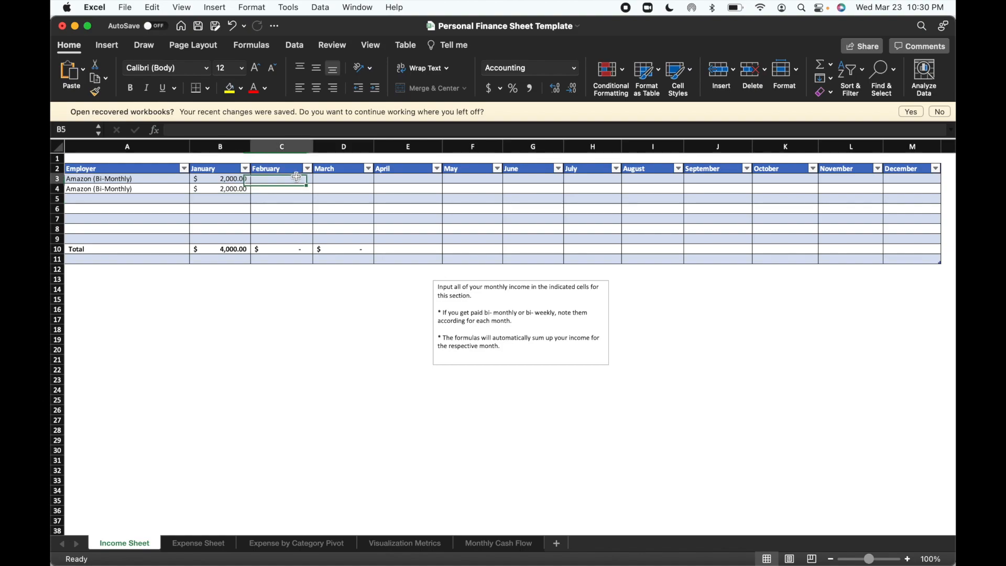
type("2000")
key("Return")
type("2,000")
key("Return")
Enter March income of 2,000 for each of the two Amazon rows.
left_click(328, 177)
type("2000")
key("Return")
type("2,000")
key("Return")
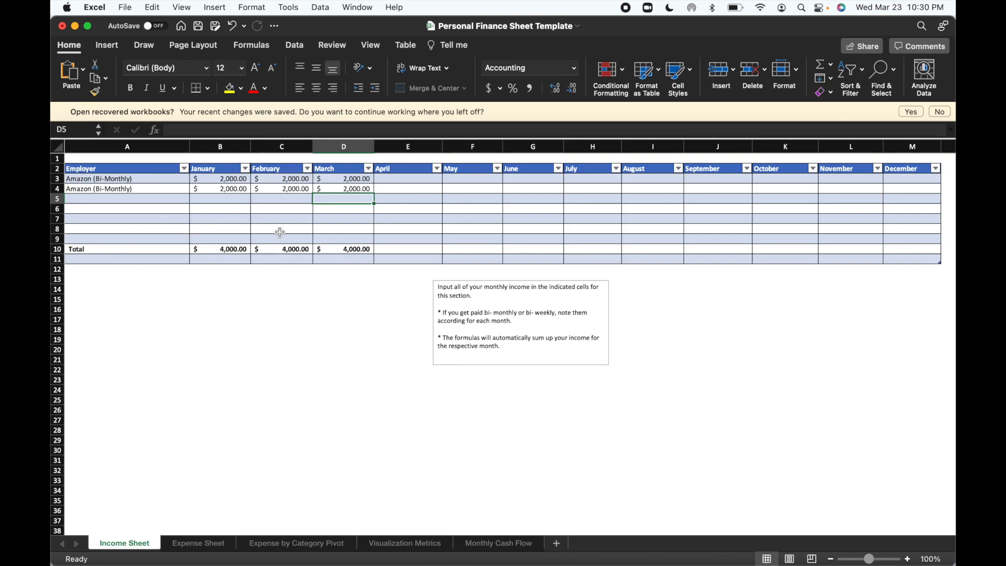
Enter Web Development as the third employer in cell A5 of the income table.
left_click(147, 199)
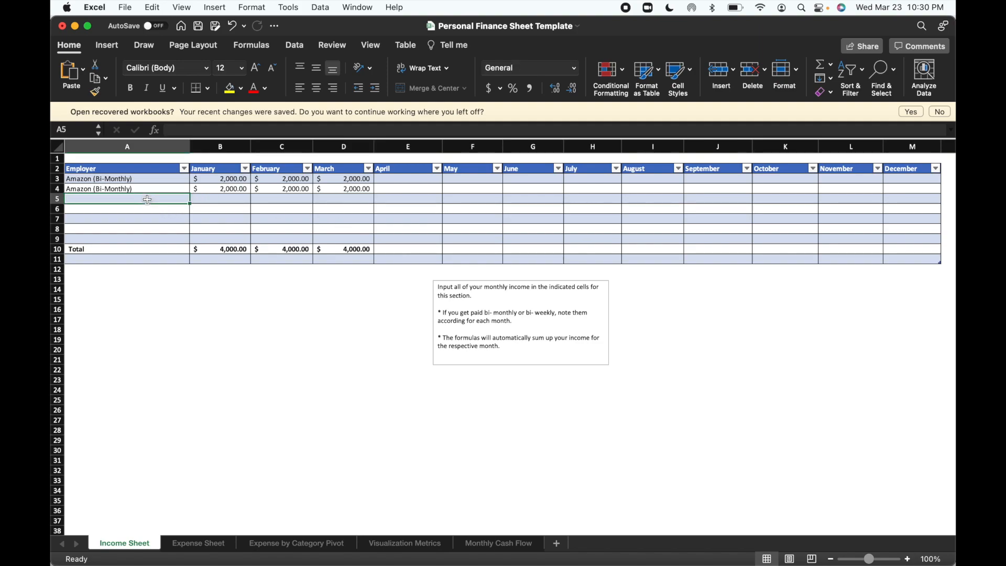
type("Web")
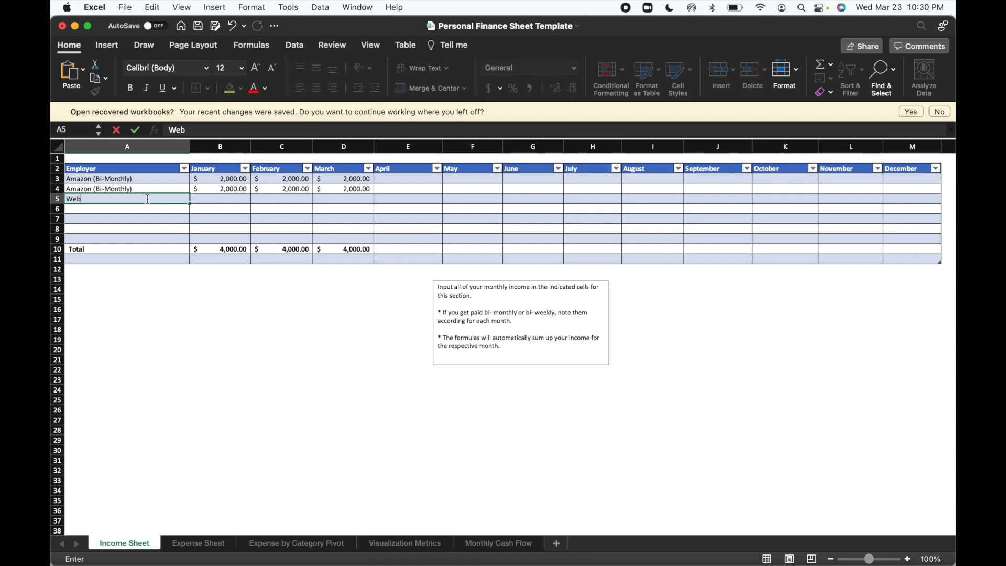
type(" Development")
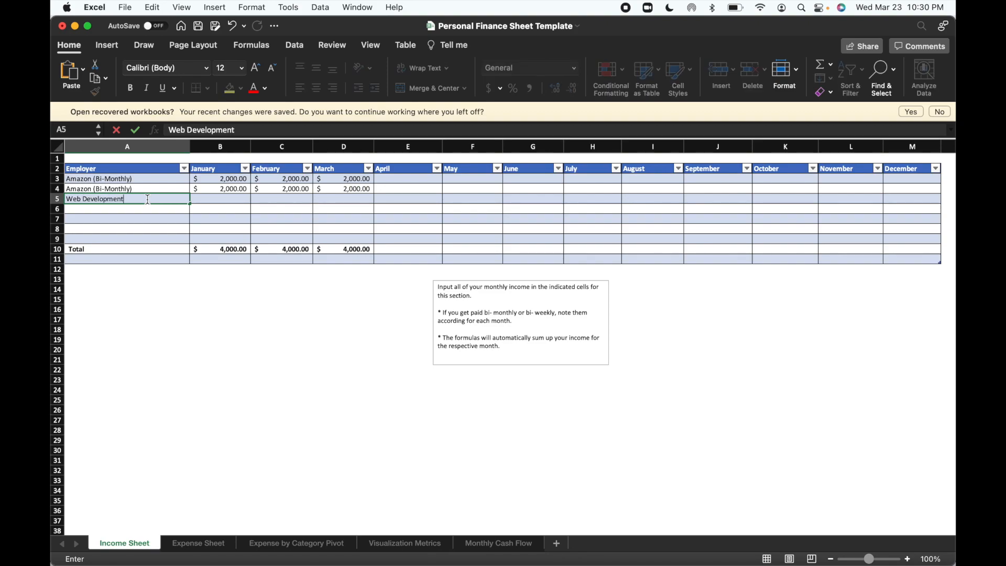
Enter Web Development income of 500 for each of January, February and March.
left_click(222, 200)
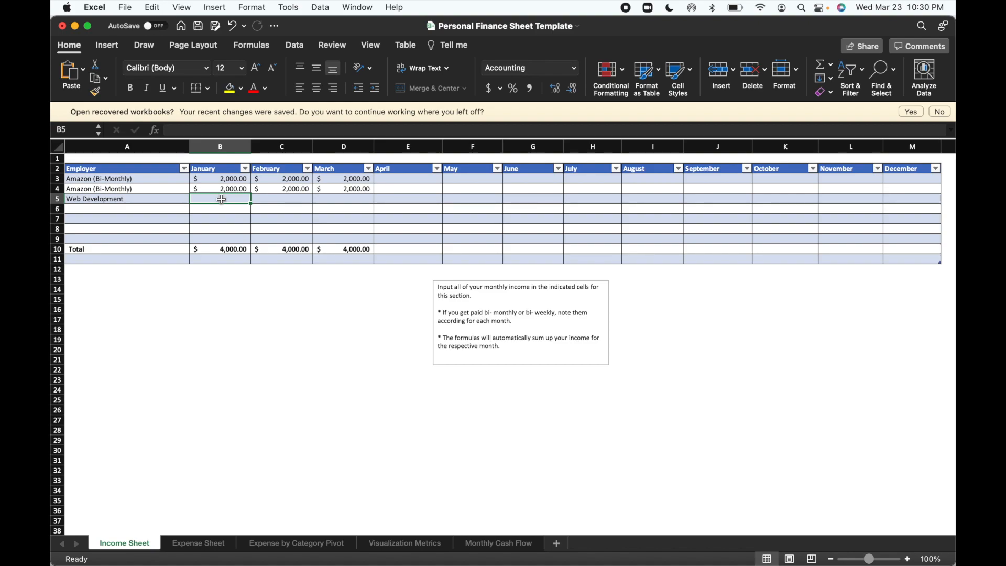
type("500")
key("Return")
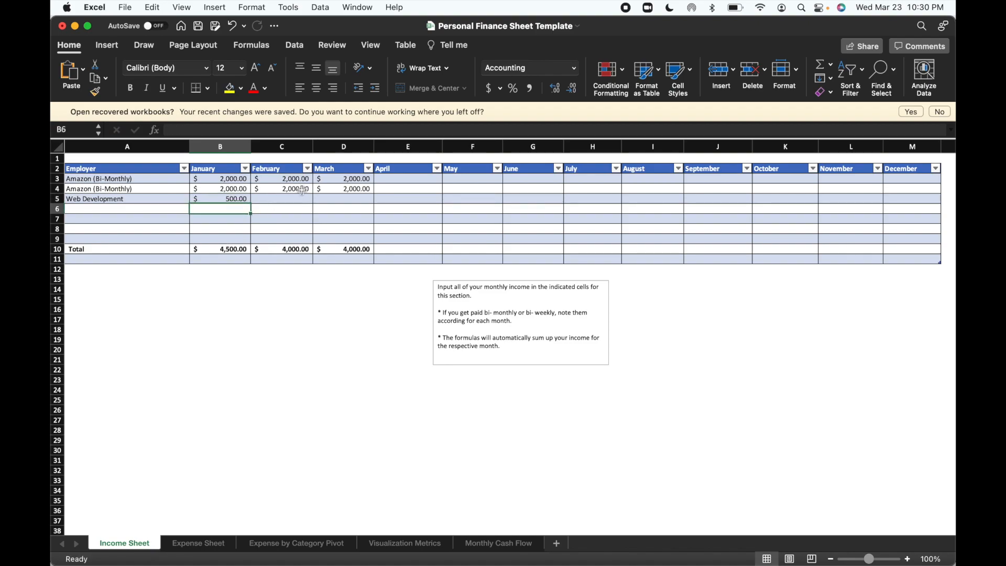
left_click(293, 203)
type("00.00")
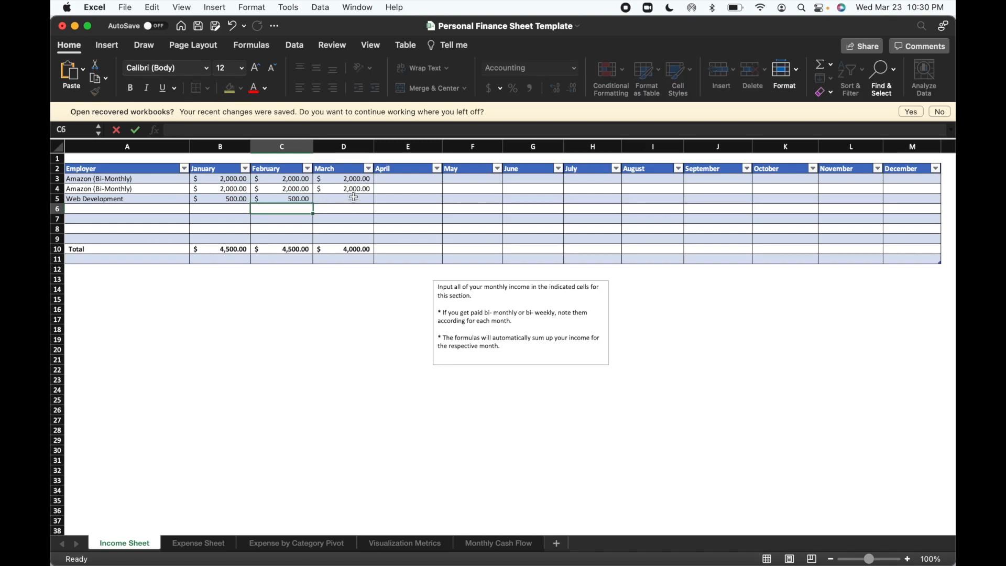
left_click(354, 196)
type("500")
key("Return")
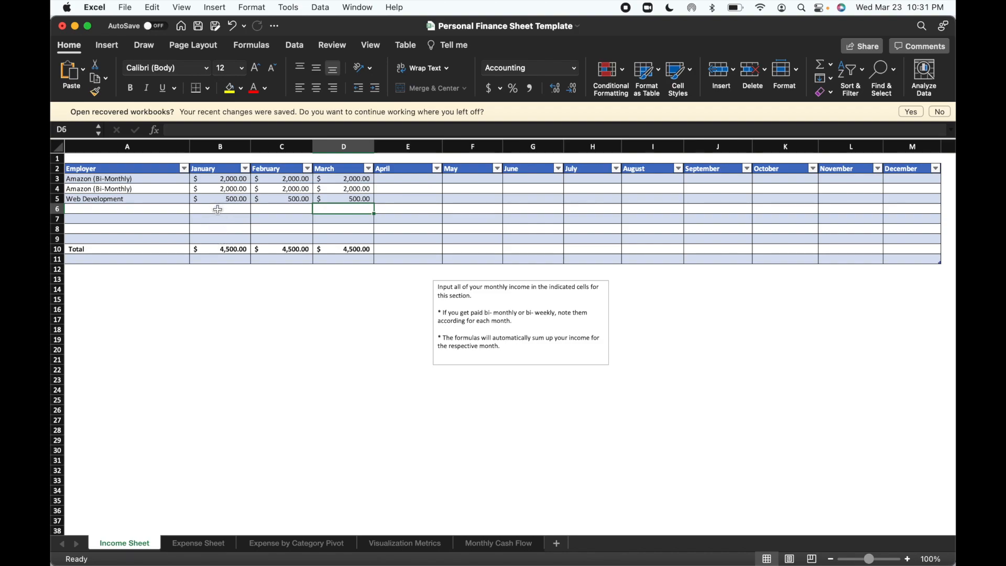
Try inserting a blank row at row 7 of the income table, and undo the insertion.
left_click(218, 251)
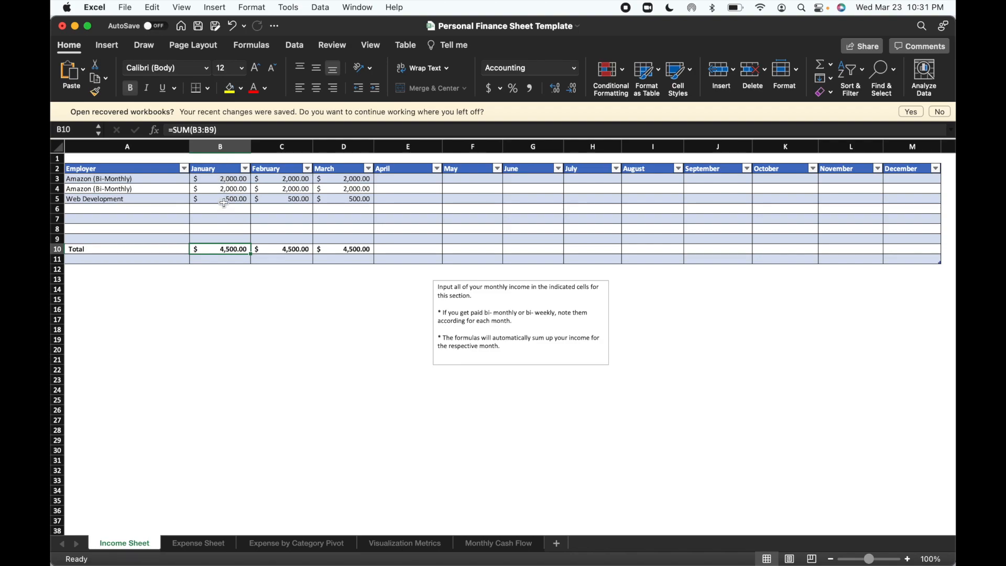
left_click(58, 219)
right_click(58, 220)
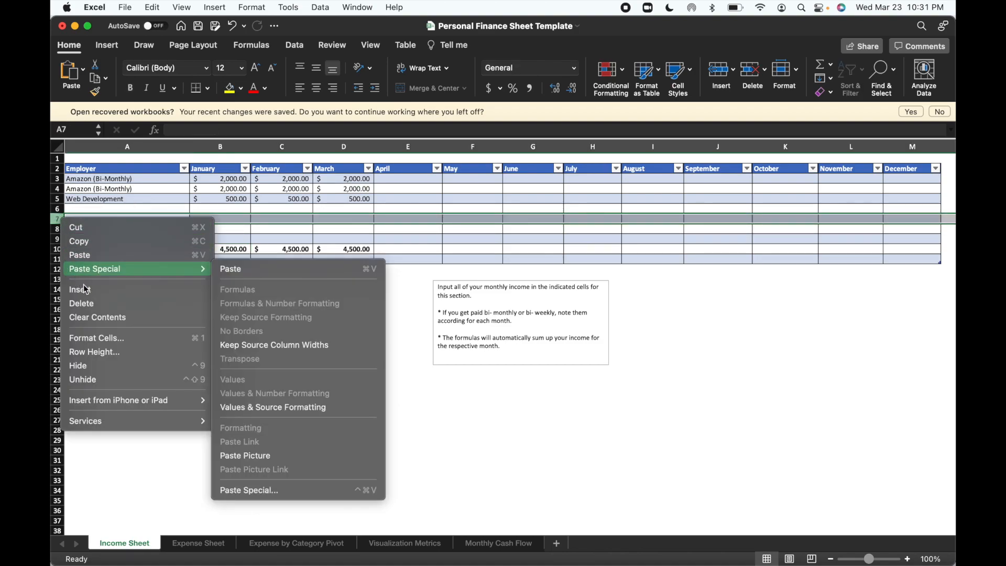
left_click(174, 290)
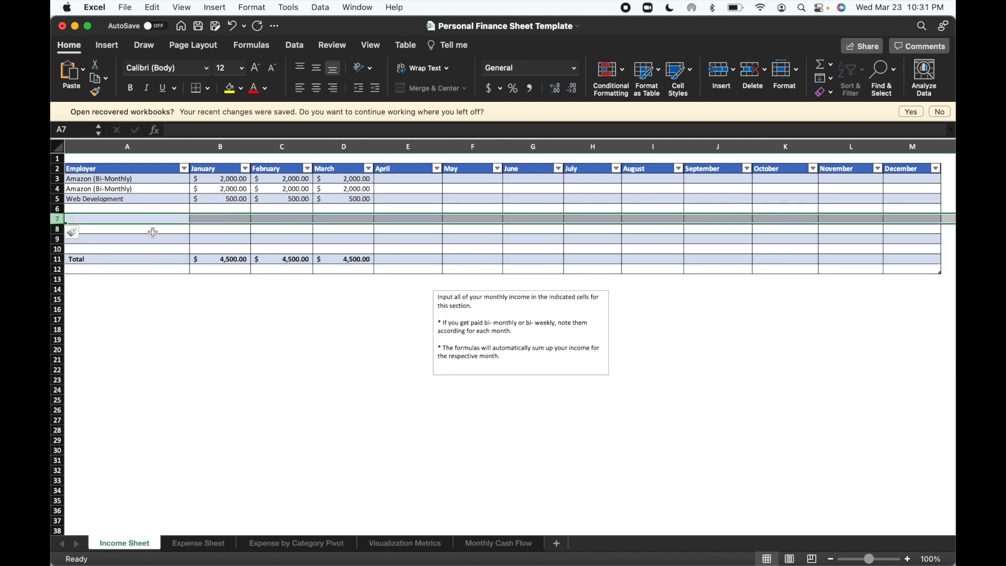
key("super+z")
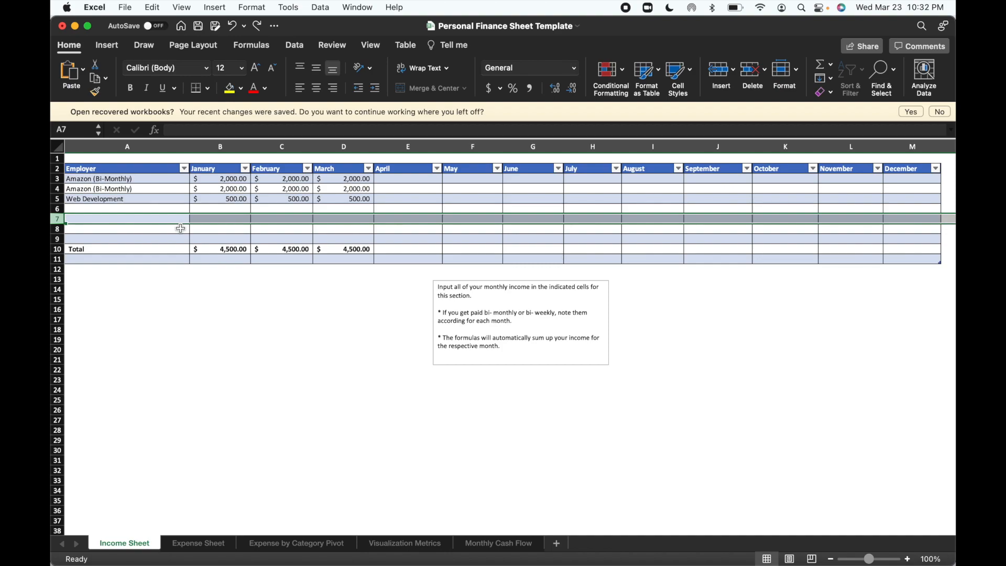
left_click(176, 230)
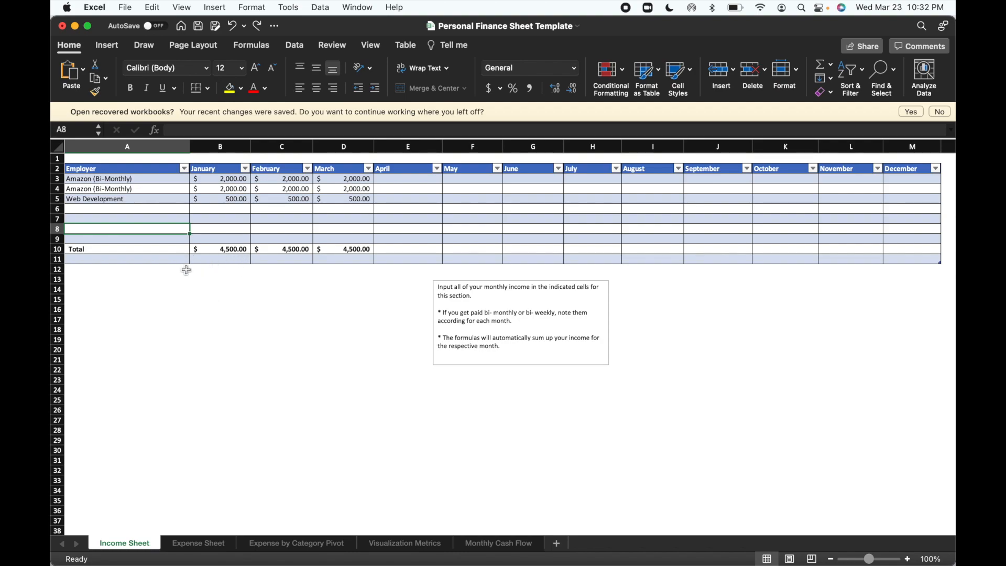
On the Expense Sheet, enter Rent and Tuition as expense categories in cells A2 and A3.
left_click(204, 545)
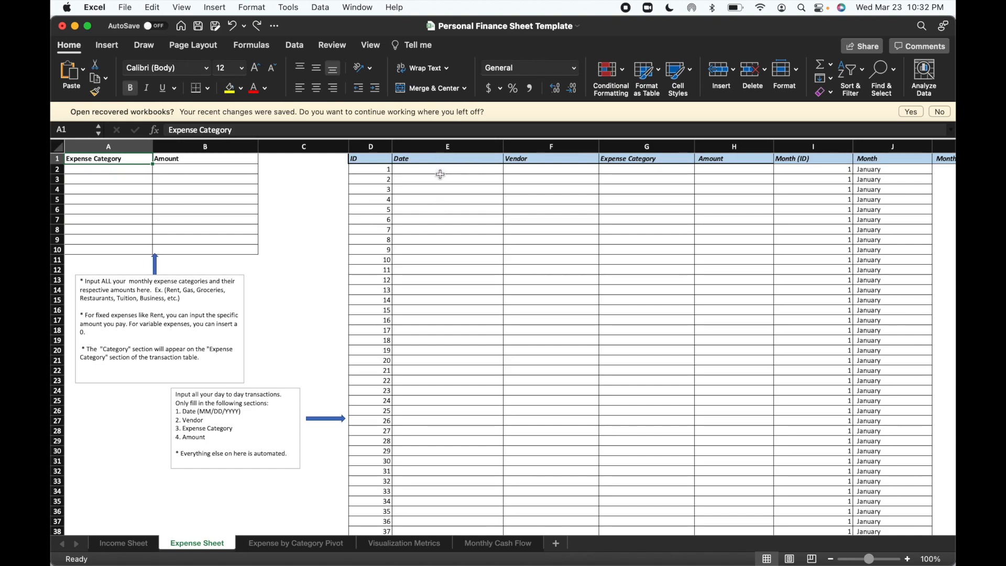
left_click(632, 171)
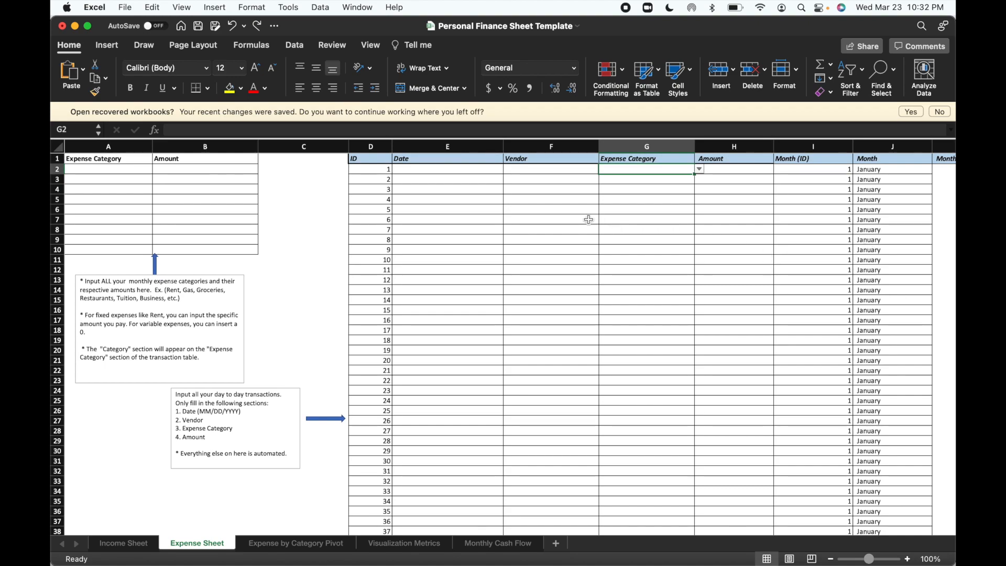
left_click(120, 173)
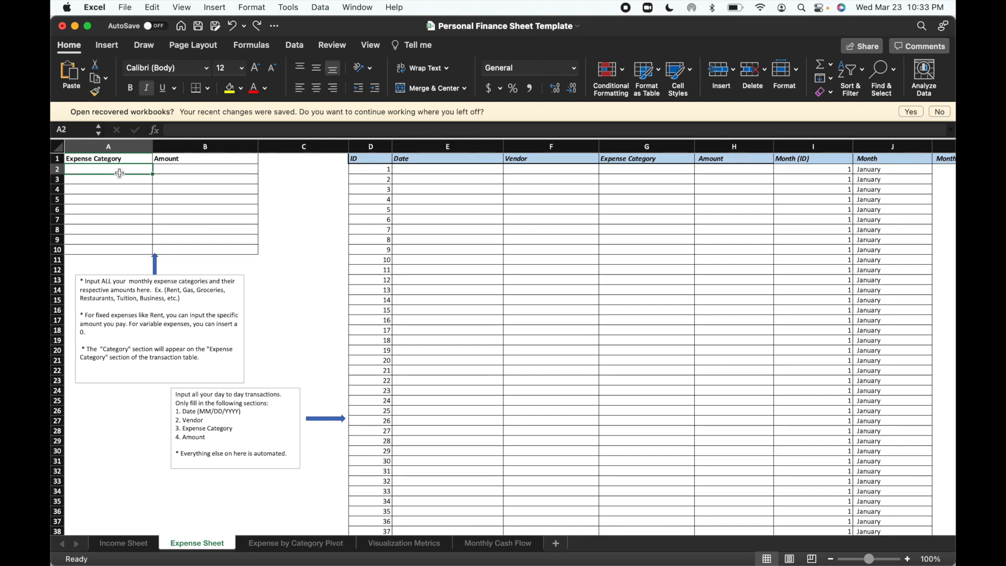
type("Rent")
key("Return")
type("Tuition")
key("Return")
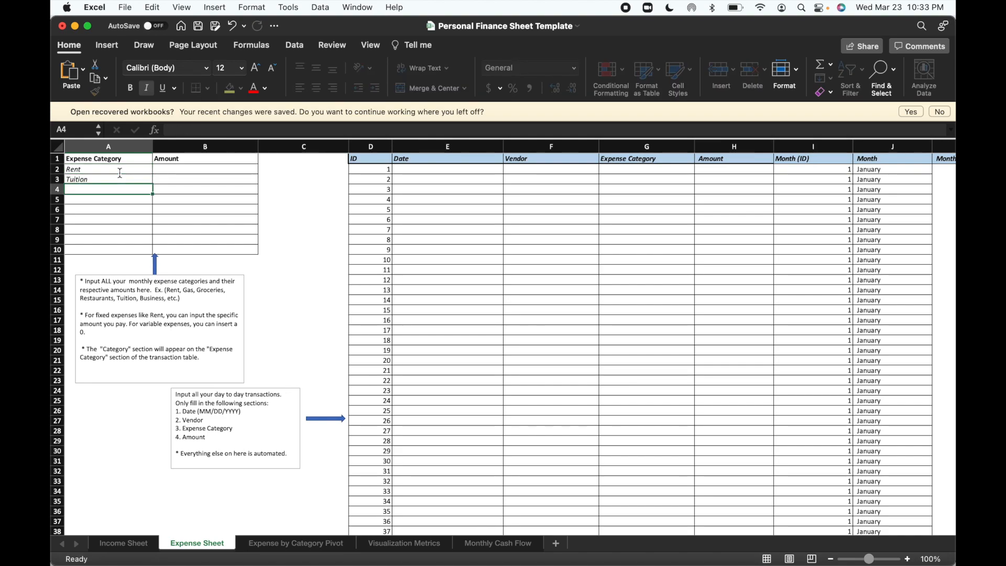
Add Phone Bill and Internet Bill as expense categories in cells A4 and A5.
type("P")
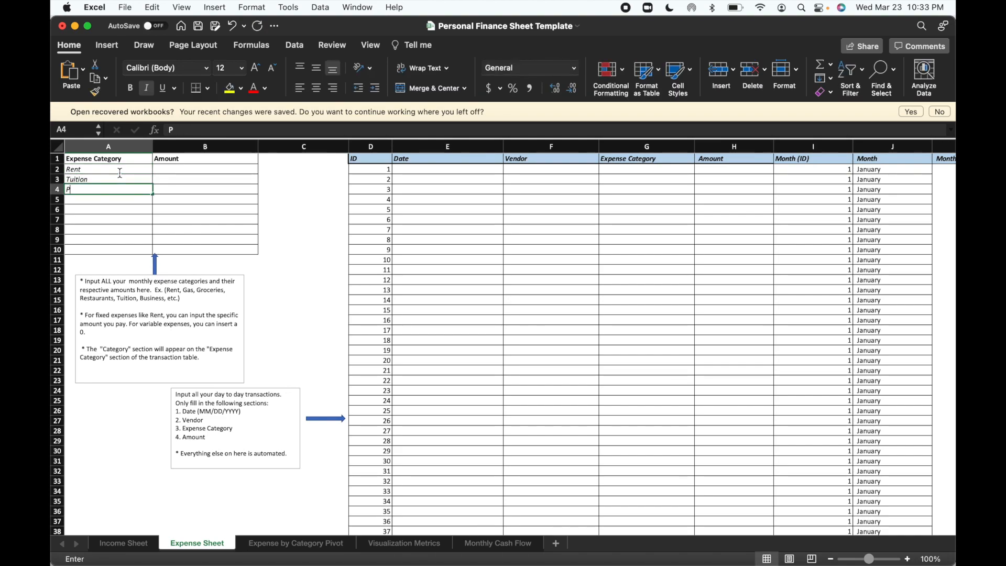
type("hone Bill")
key("Return")
type("Internet")
key("Return")
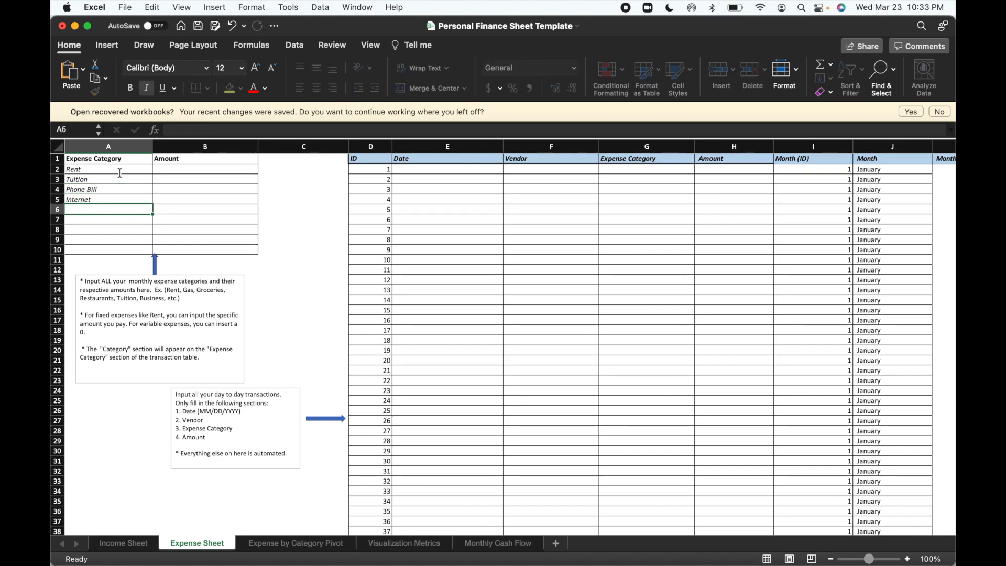
left_click(122, 200)
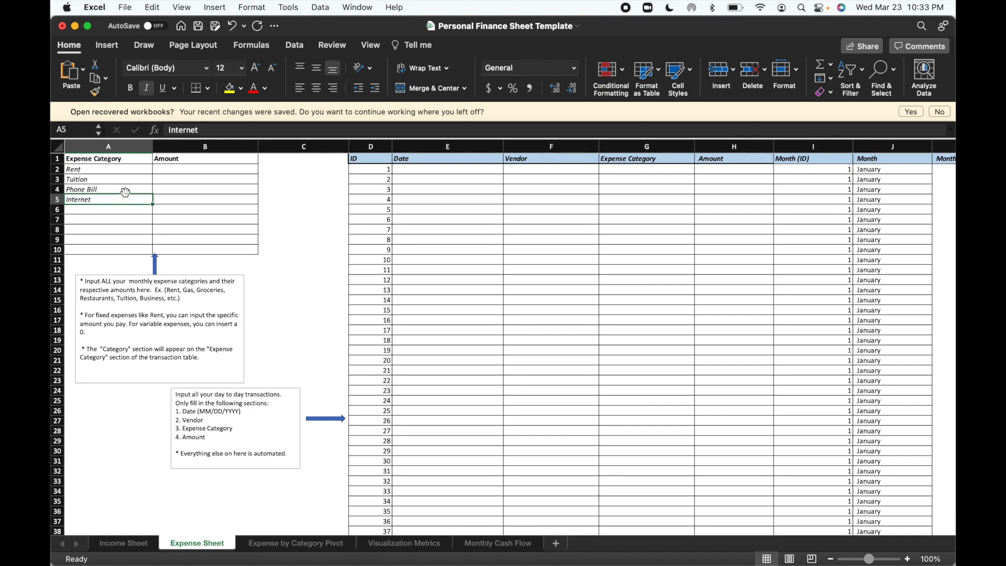
left_click(216, 130)
type("Bill")
key("Return")
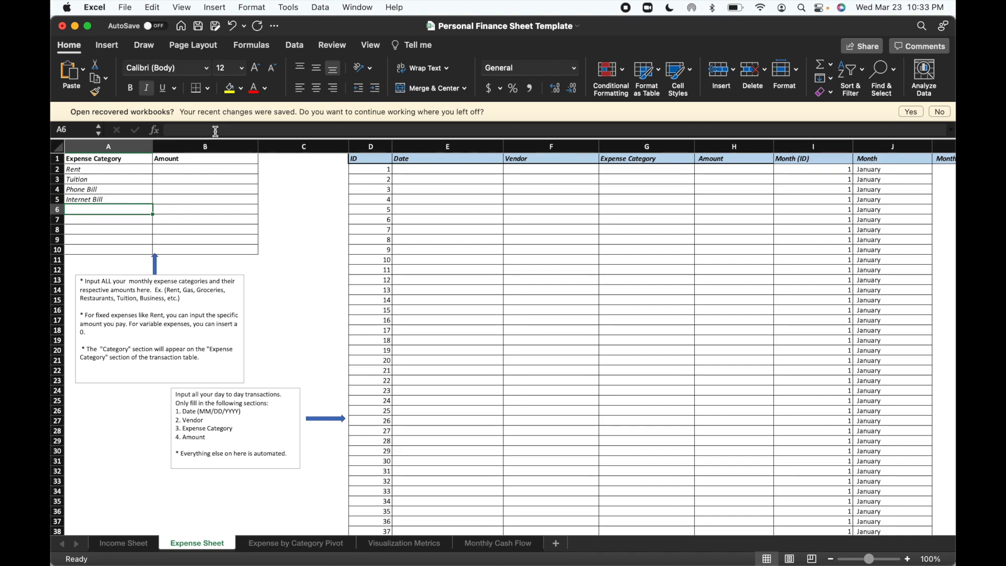
Add Food Budget and Car Payment as expense categories in cells A6 and A7.
type("Food ")
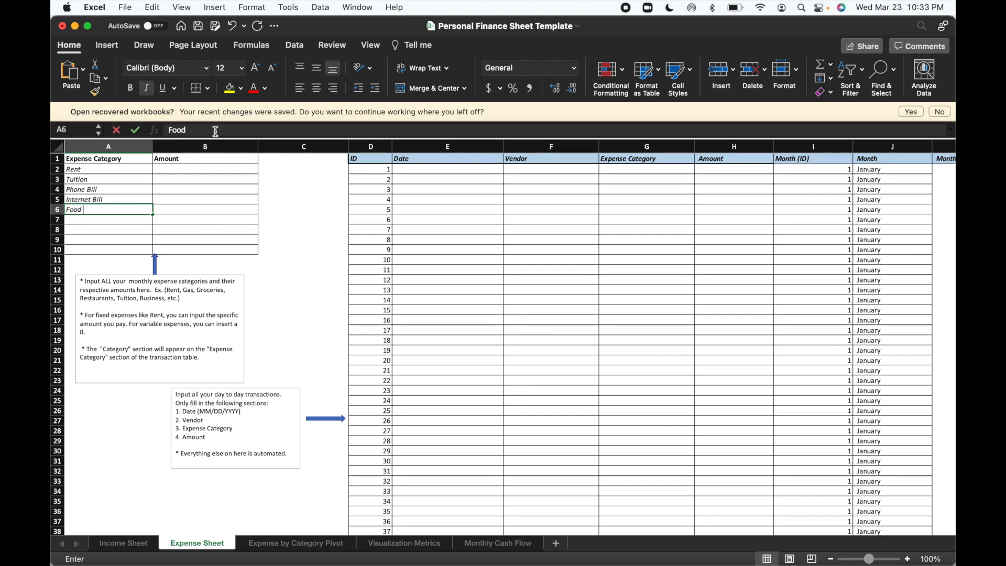
type("Budget")
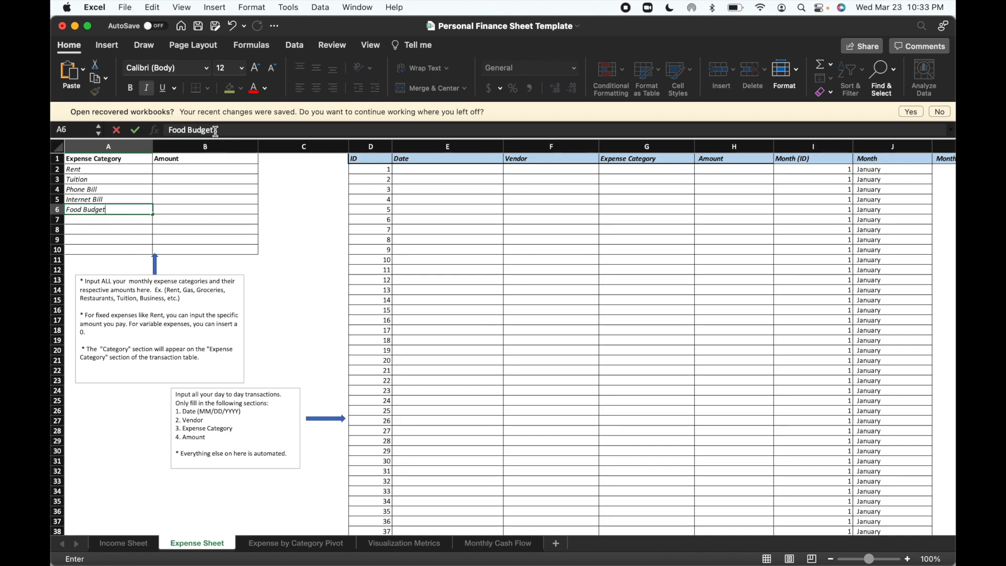
key("Return")
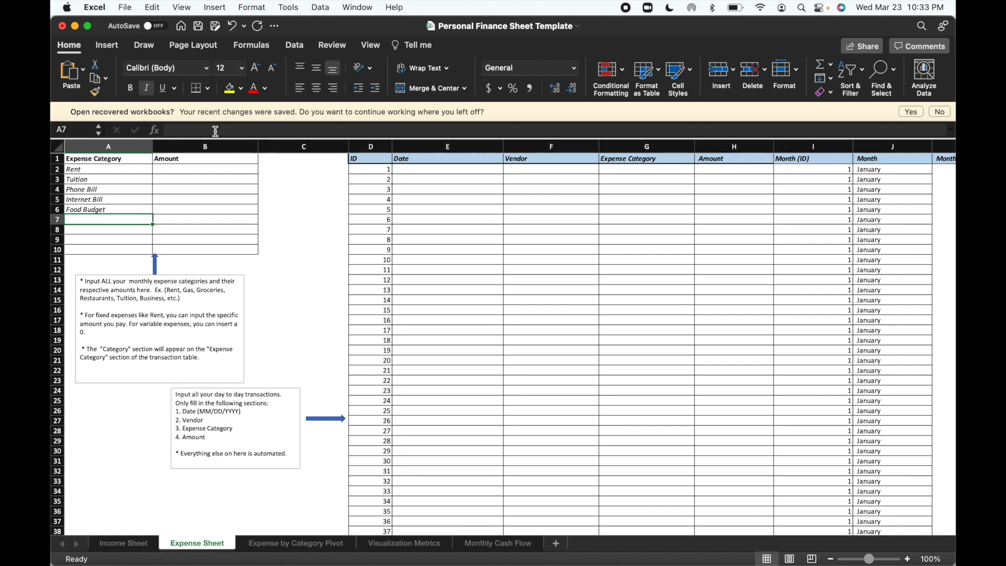
type("Car Payment")
key("Return")
Add Student Loan Payment and Gas as expense categories in cells A8 and A9.
type("Stu")
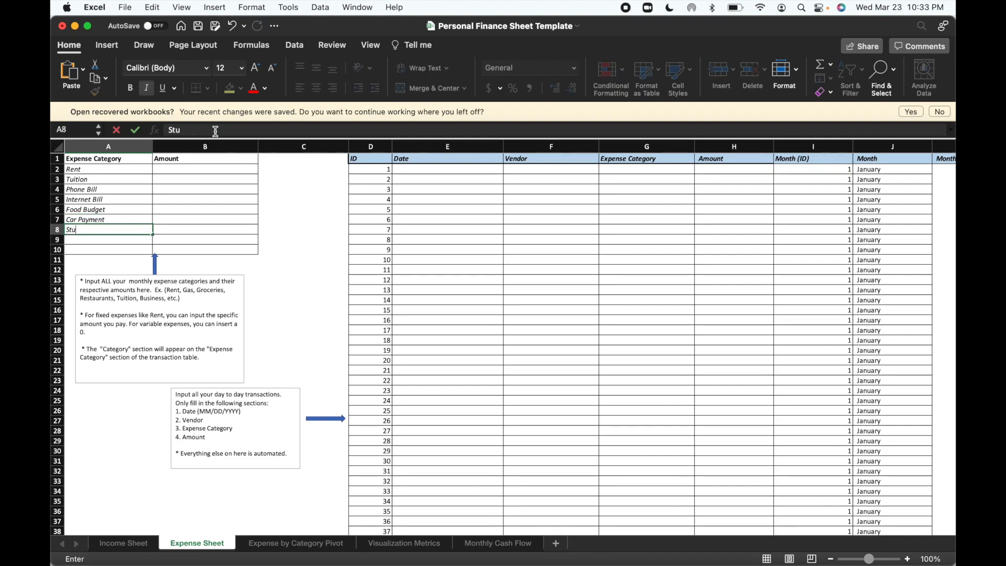
type("dent Loan Payment")
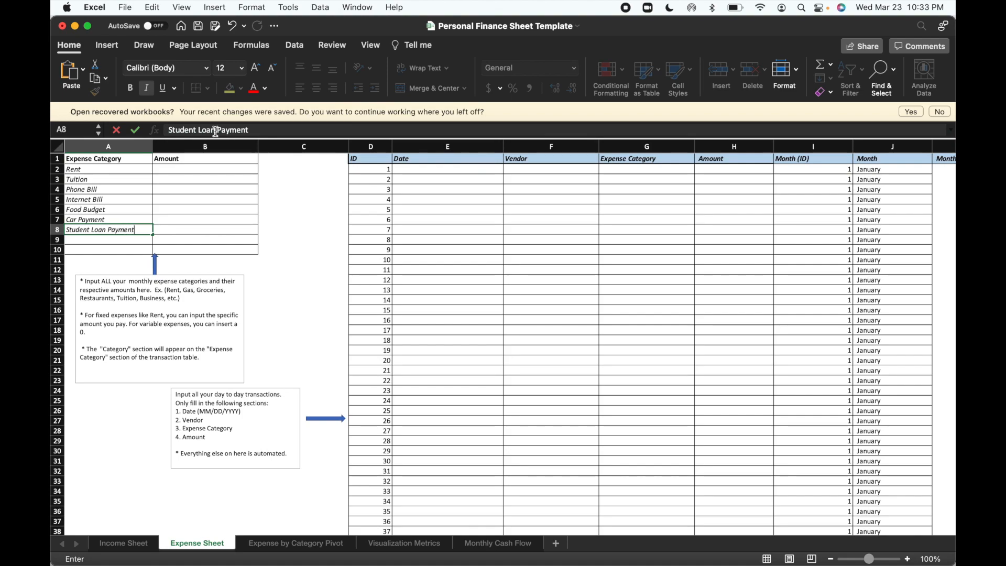
key("Return")
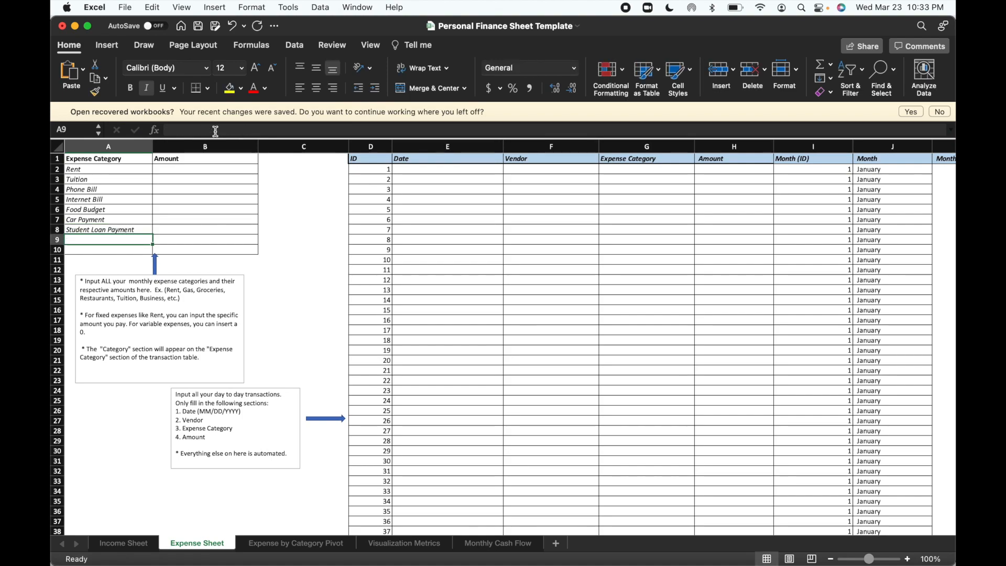
type("Gas")
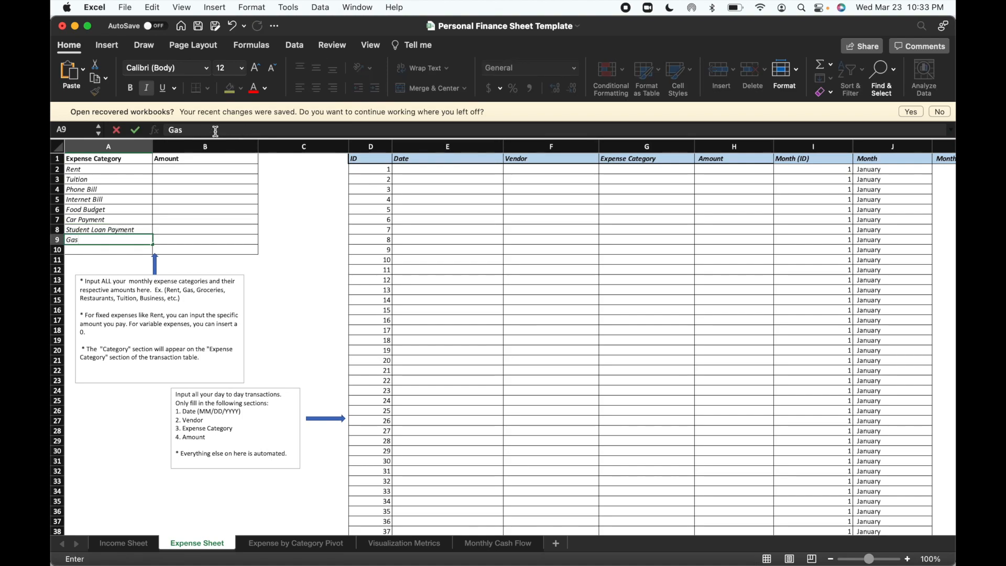
Enter expense amounts of 700 for Rent and 500 for Tuition.
left_click(226, 167)
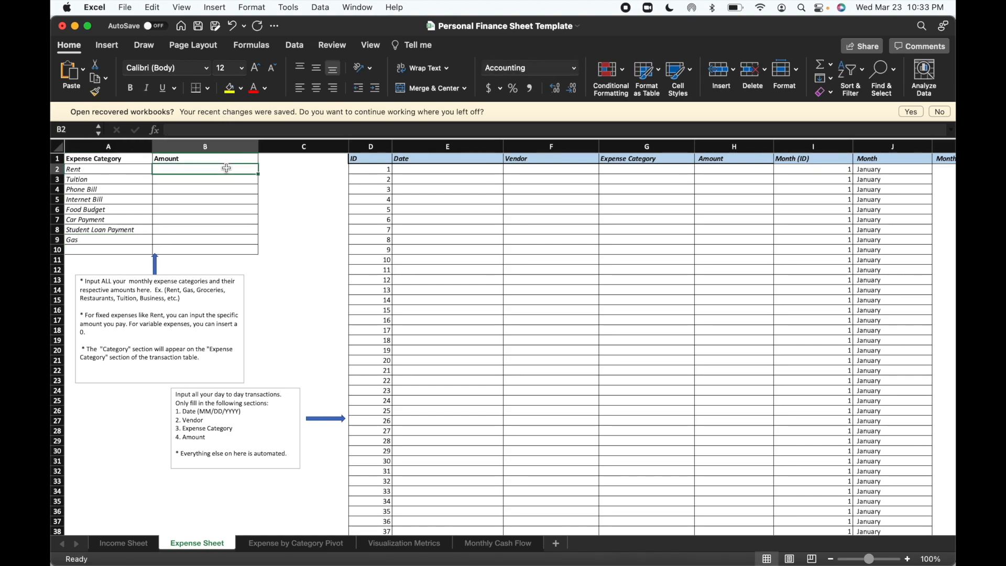
type("700")
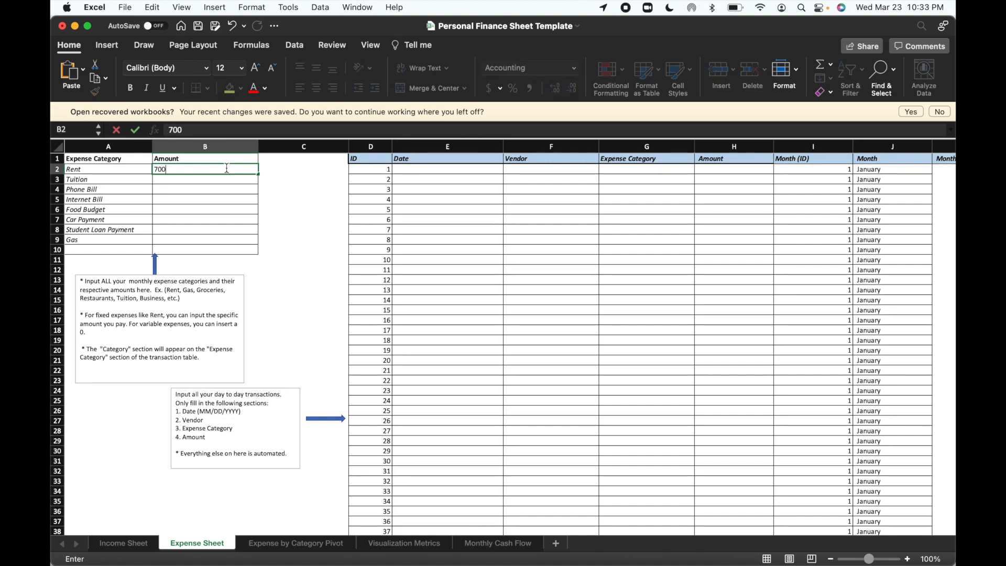
key("Return")
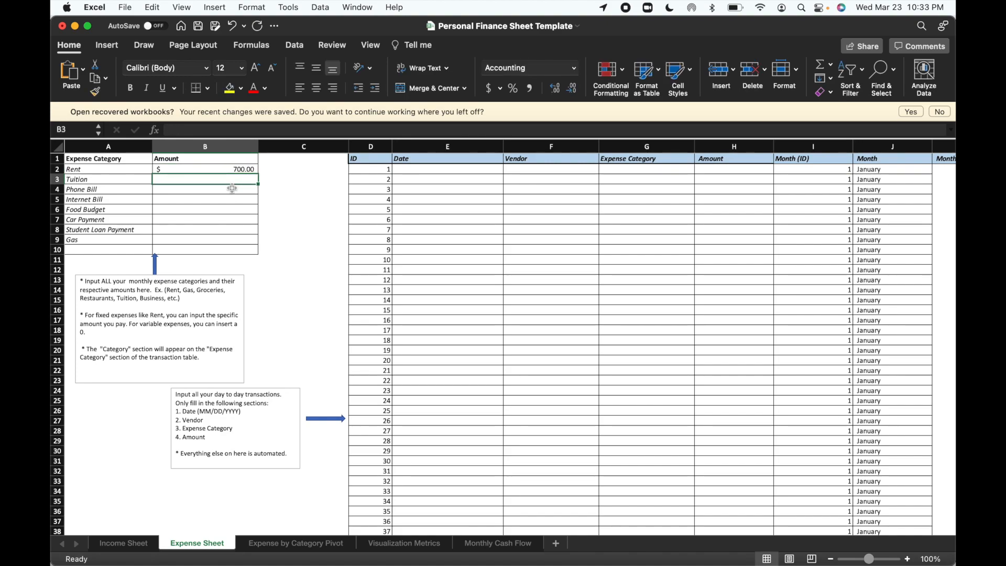
type("500")
key("Return")
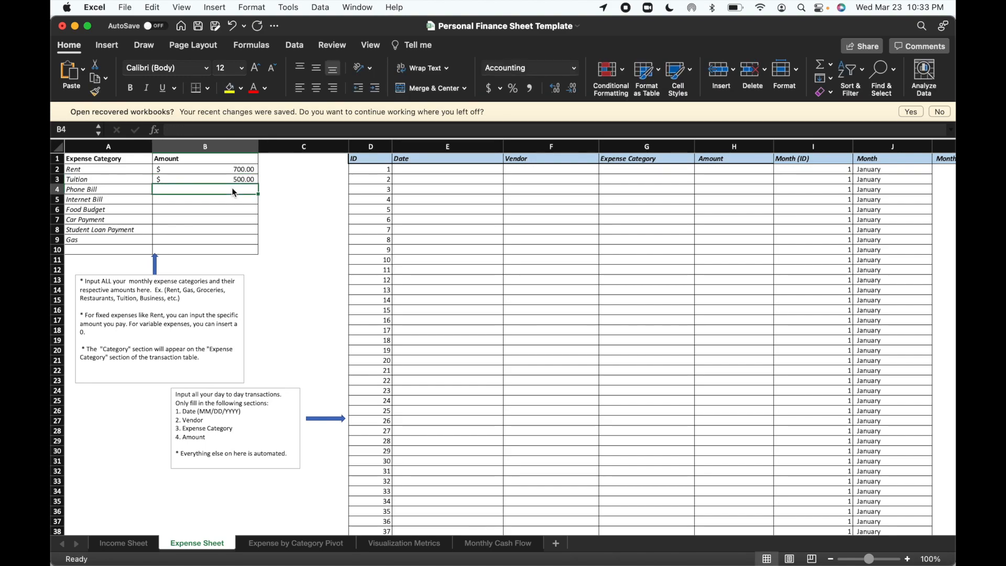
Enter expense amounts of 80 for Phone Bill and 65 for Internet Bill.
type("80")
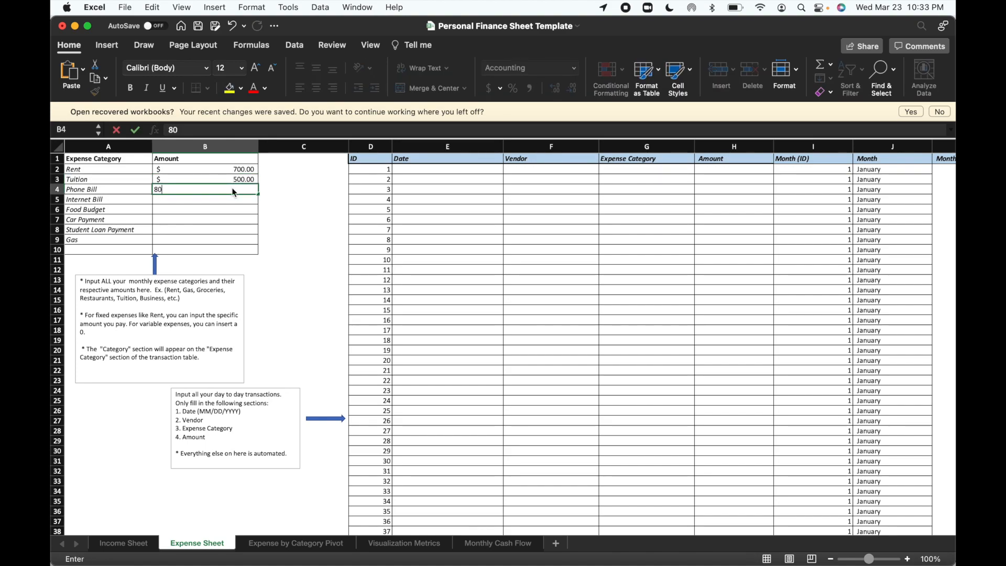
key("Return")
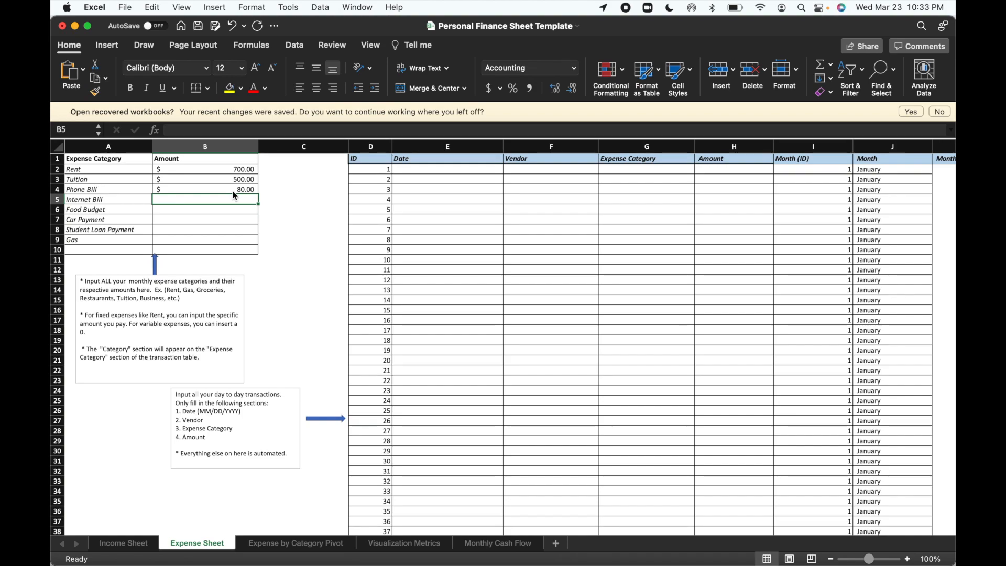
type("65")
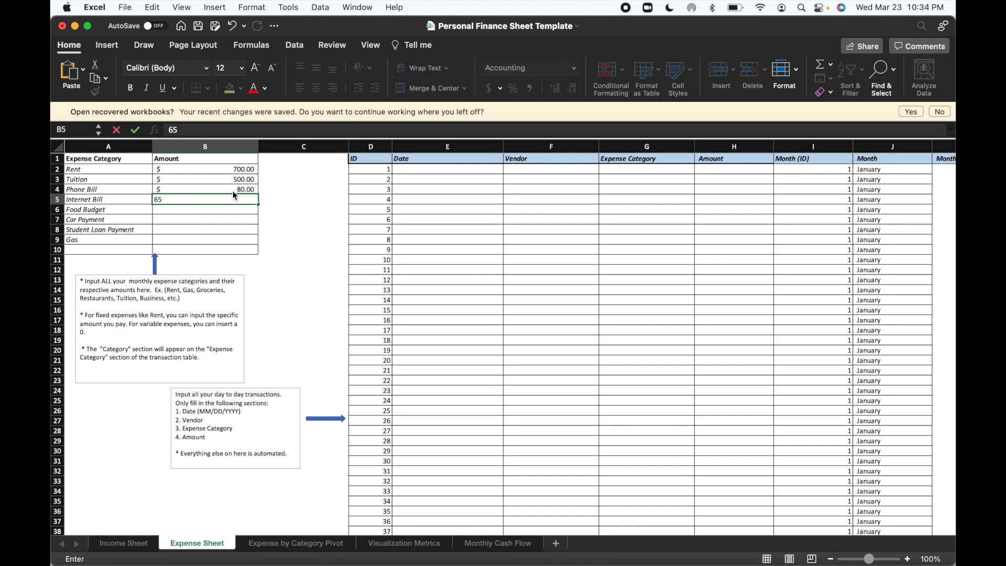
key("Return")
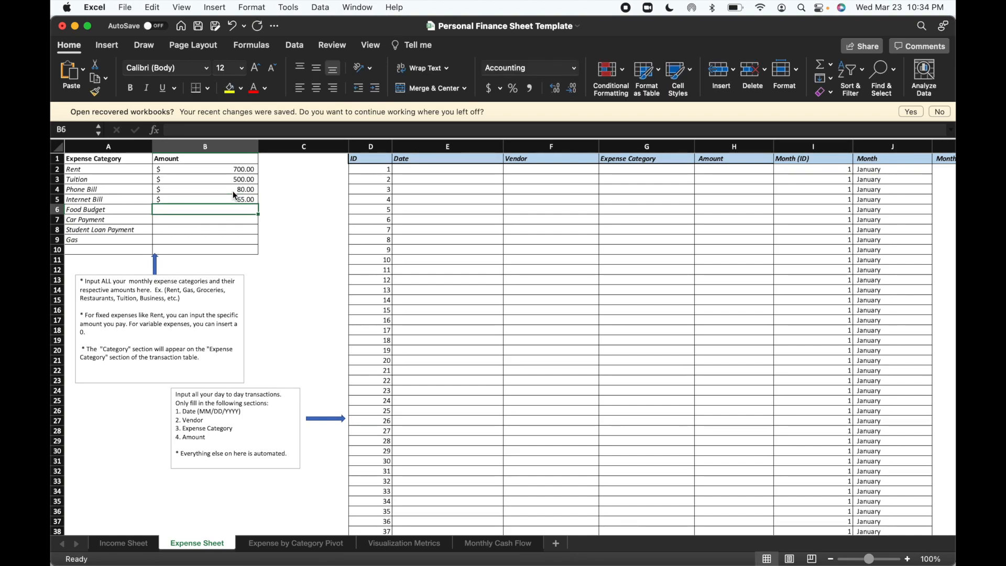
Enter expense amounts of 450 for Food Budget and 680 for Car Payment.
type("450")
key("Return")
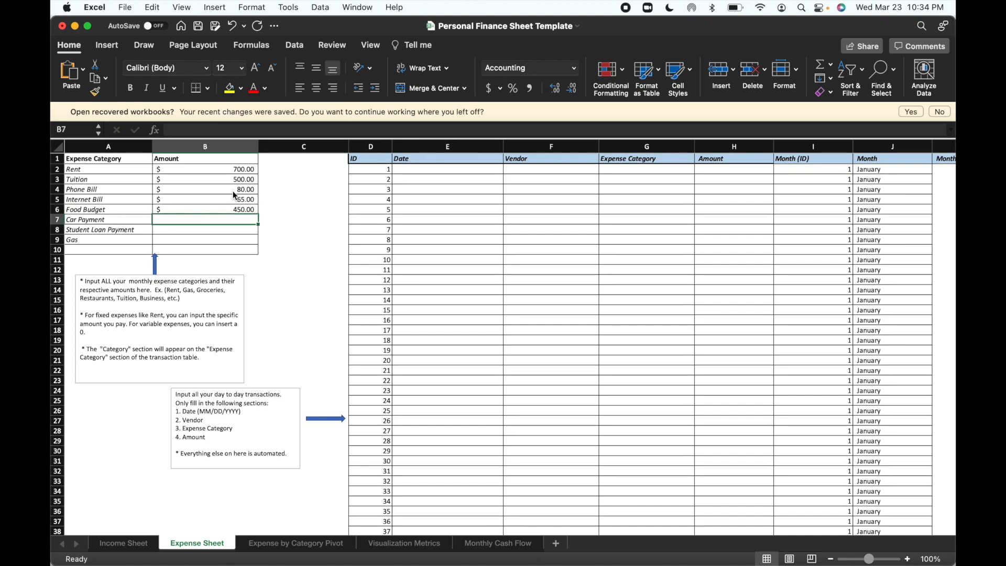
type("680")
key("Return")
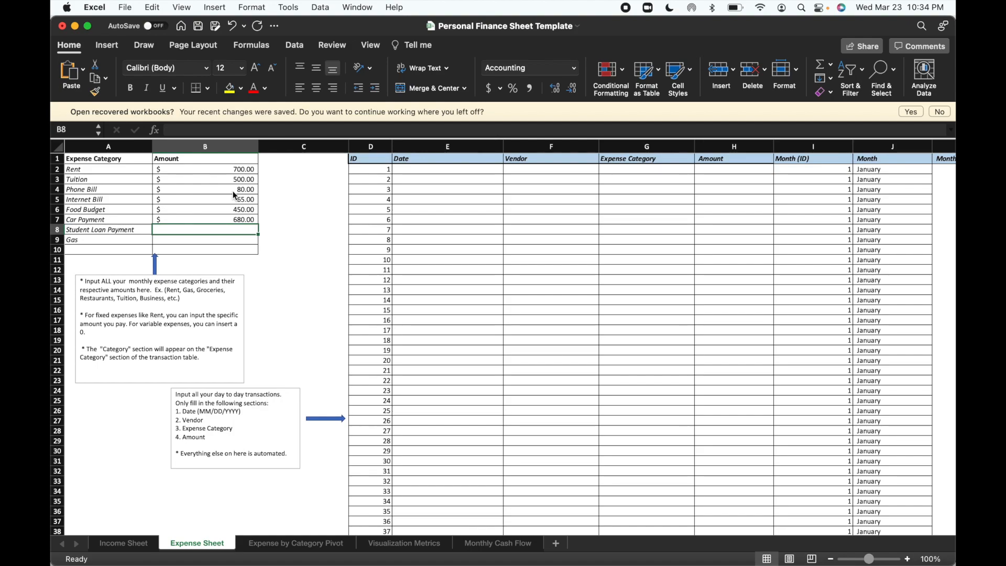
Enter expense amounts of 270 for Student Loan Payment and 200 for Gas.
type("70")
key("Return")
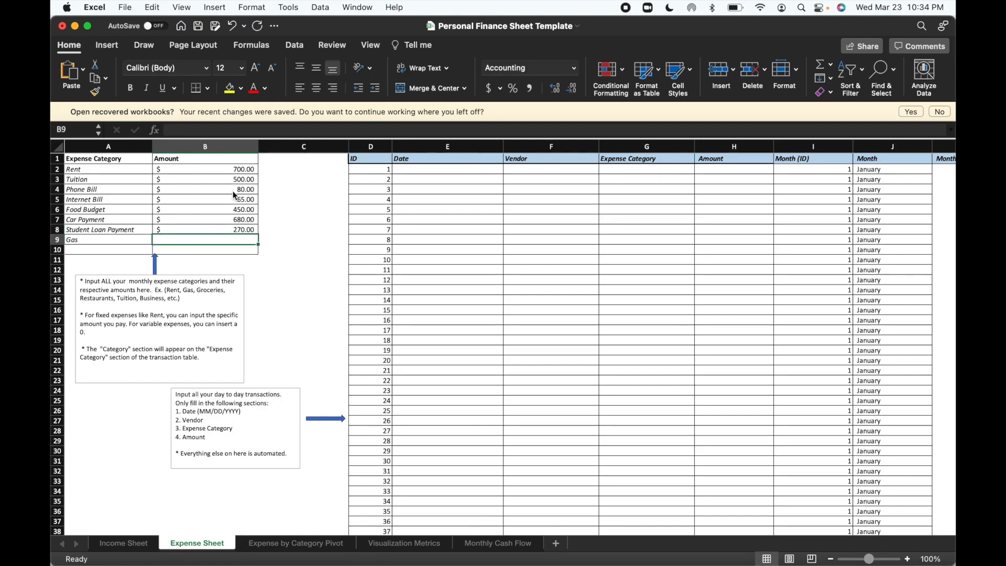
type("200")
key("BackSpace")
key("BackSpace")
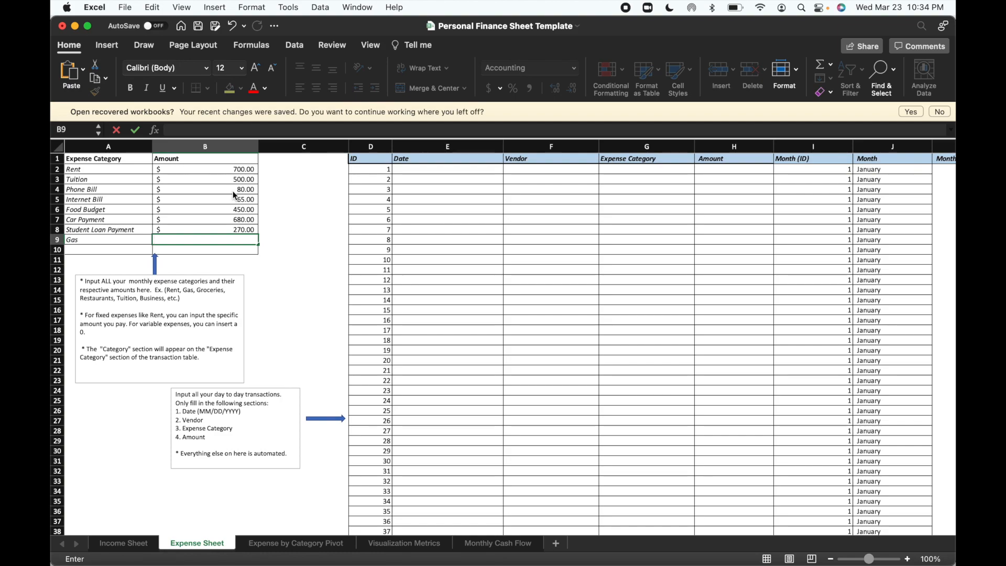
type("200")
key("Return")
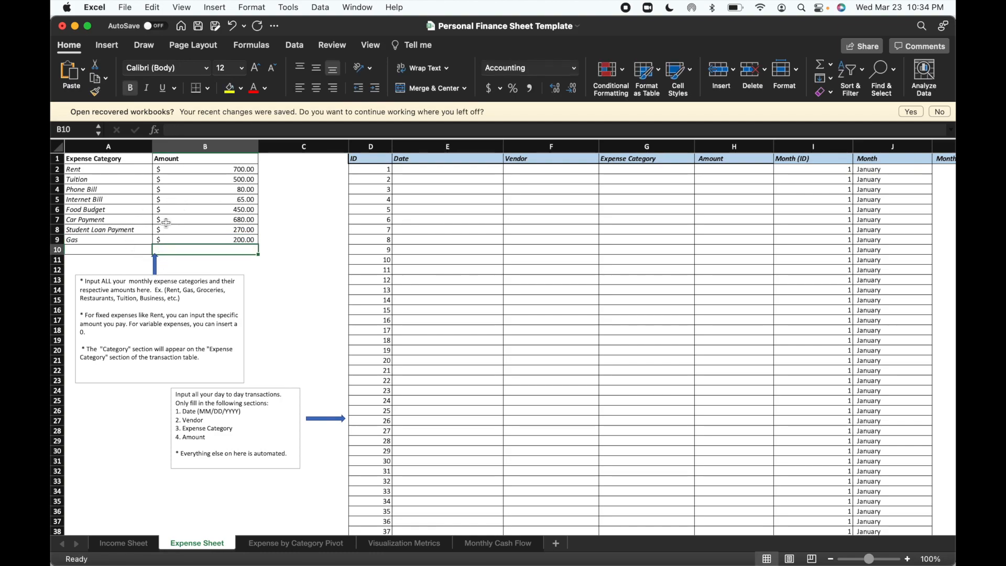
Label cell A10 Total and sum the expense amounts in B10 with =SUM(B2:B9).
left_click(127, 248)
type("Total")
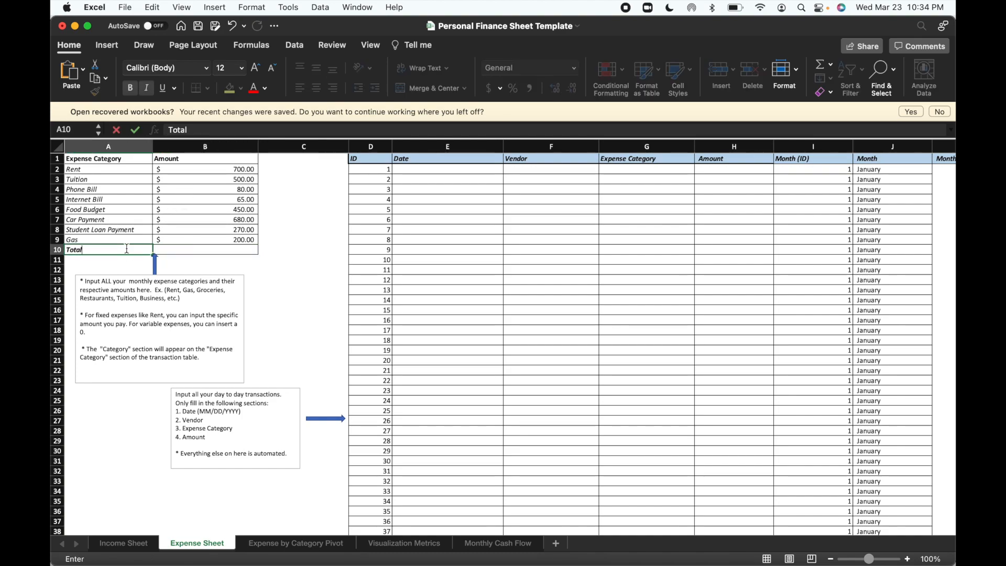
left_click(172, 248)
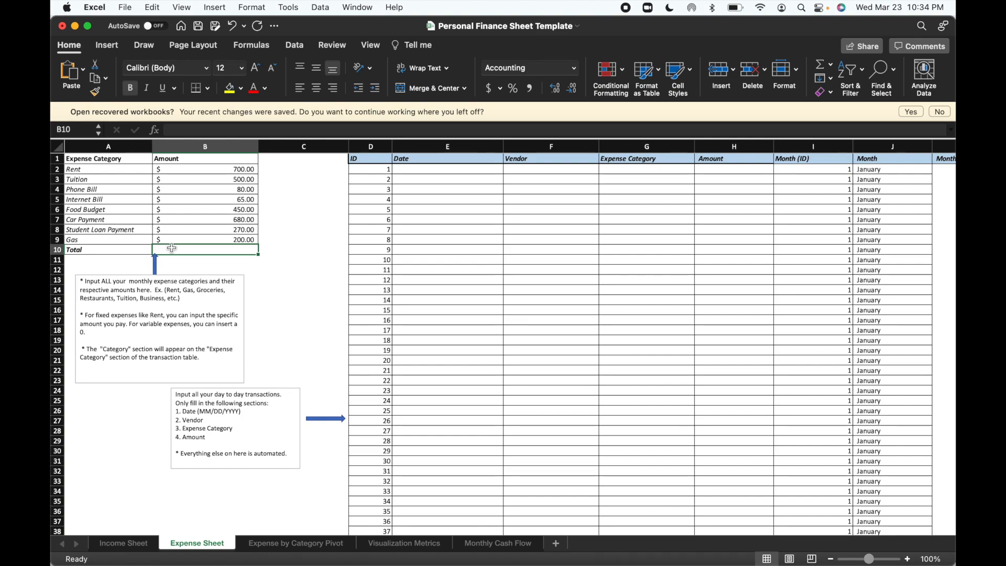
type("=")
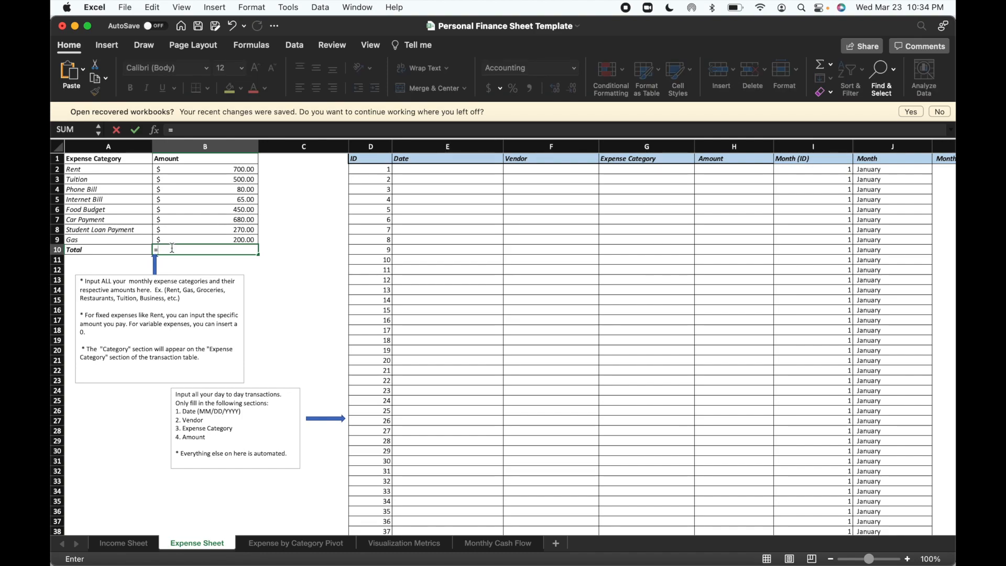
type("SUM")
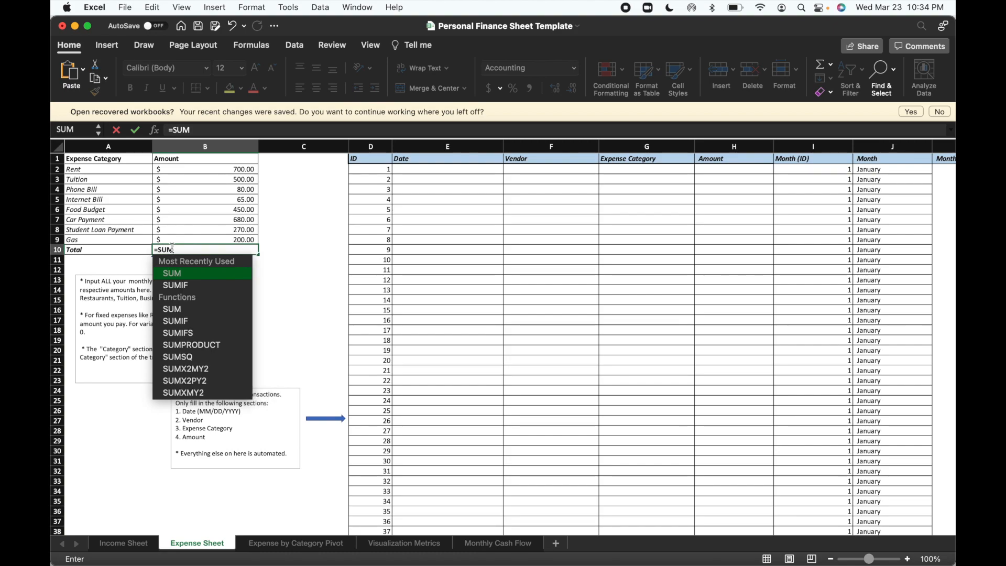
type("(")
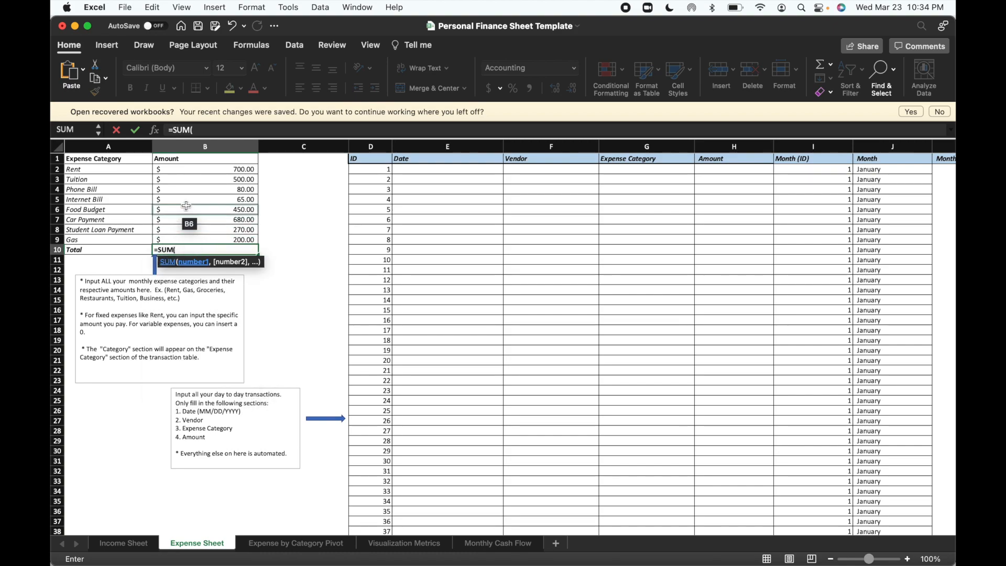
left_click_drag(192, 169, 200, 236)
type(")")
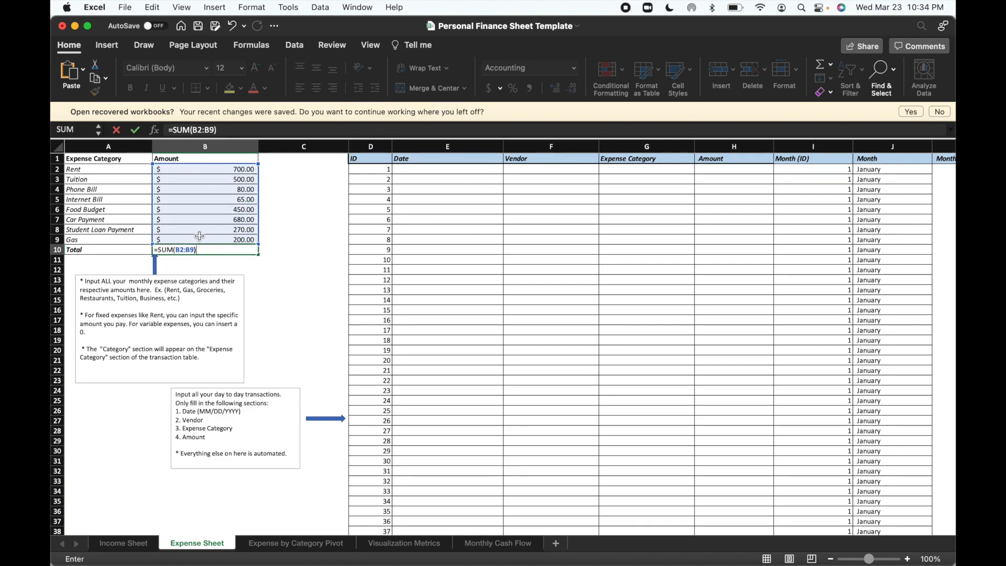
key("Return")
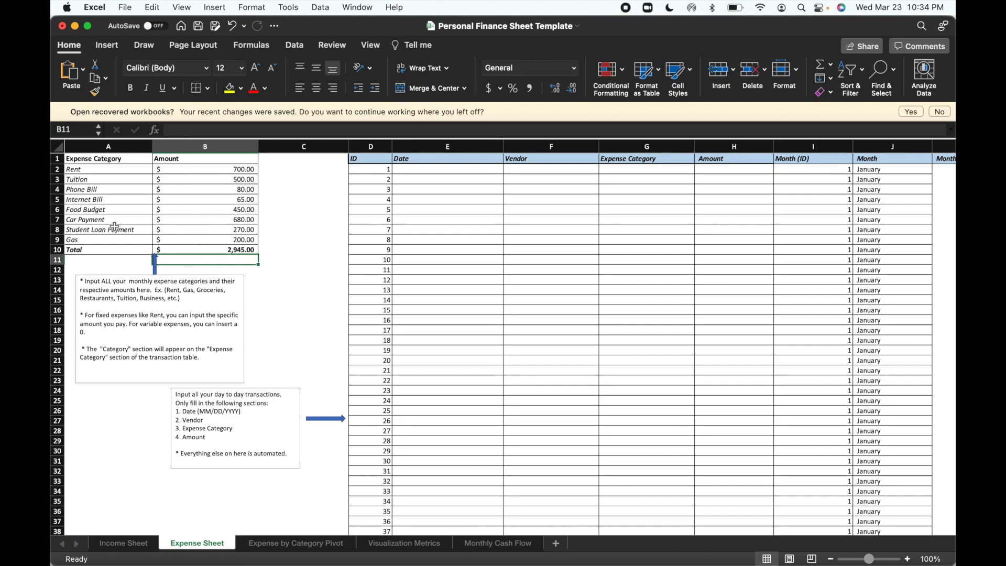
Insert two blank rows above the Food Budget row.
left_click(56, 209)
right_click(56, 209)
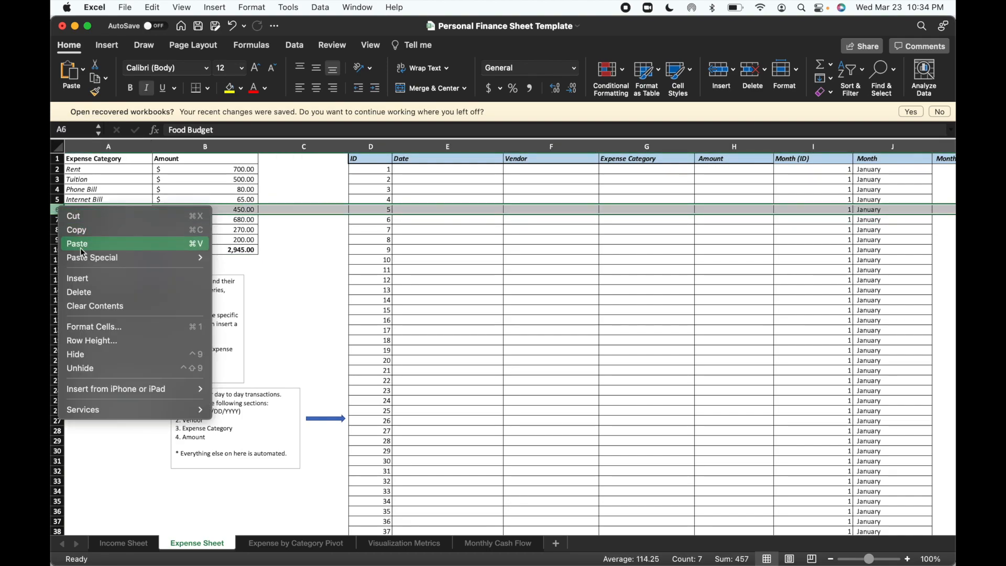
left_click(90, 281)
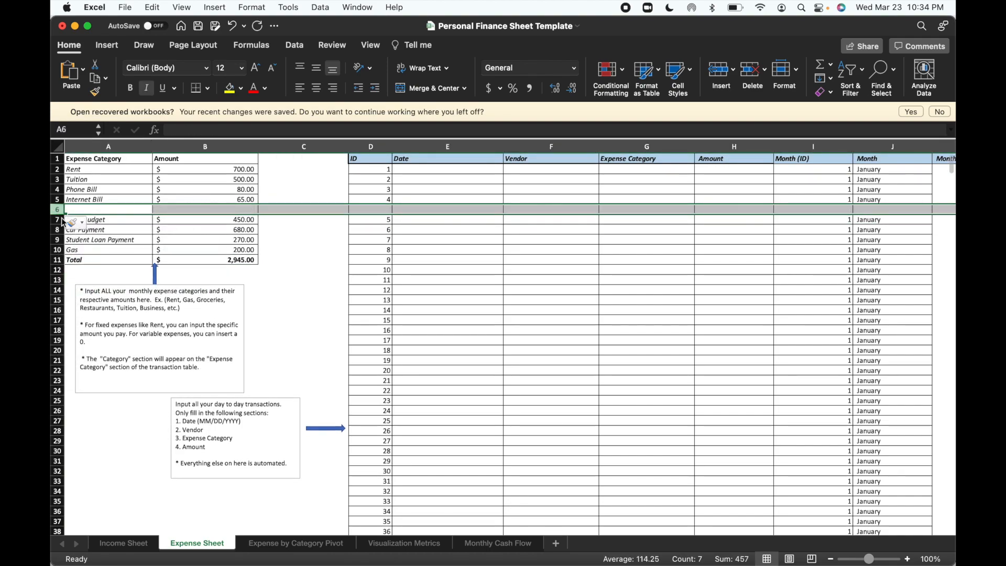
right_click(56, 209)
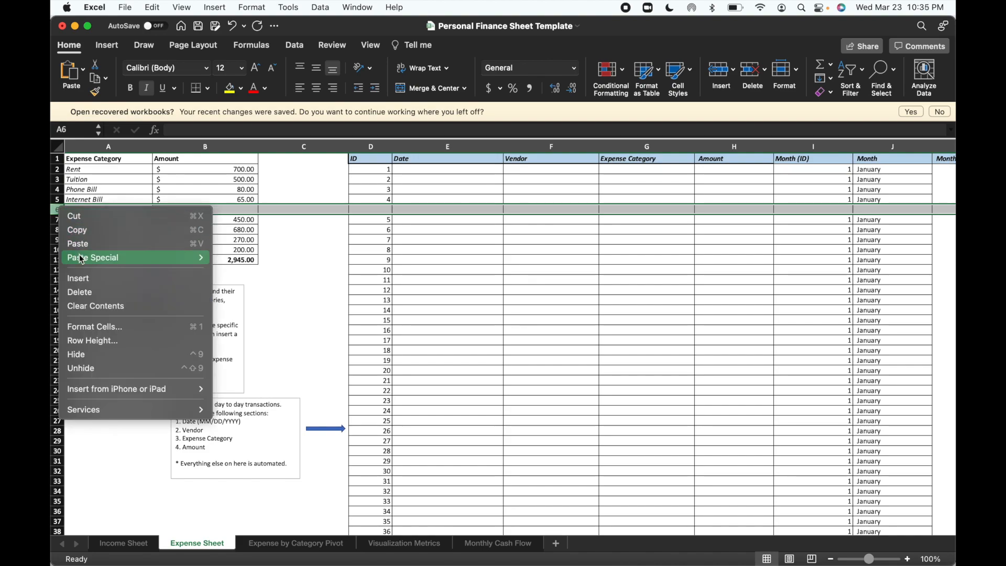
left_click(89, 279)
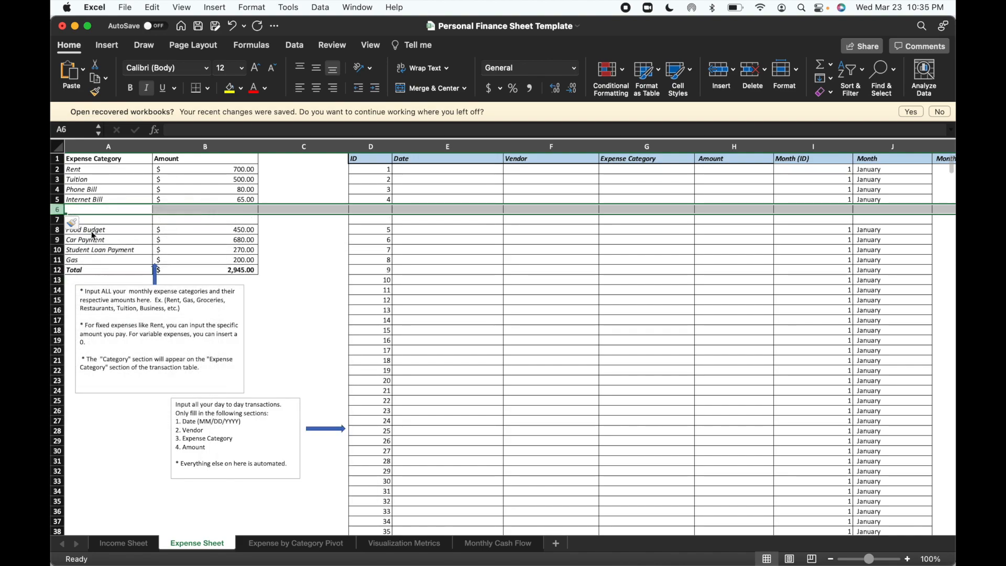
Add a Miscellaneous expense category in A6 with an amount of 0.
left_click(101, 208)
type("Miscellaneous")
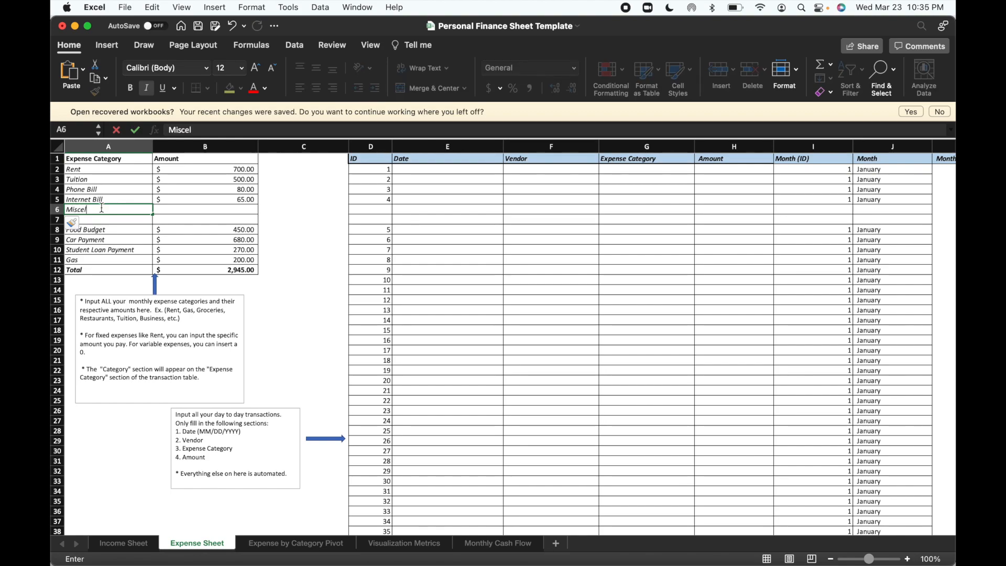
left_click(180, 212)
type("0")
key("Return")
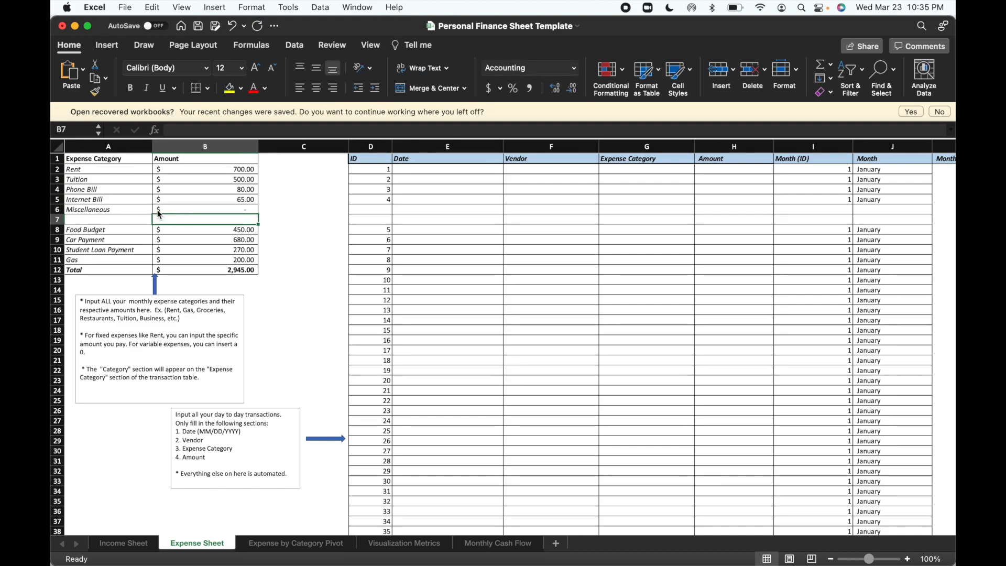
Add a Charity expense category in A7 with an amount of 0.
left_click(139, 218)
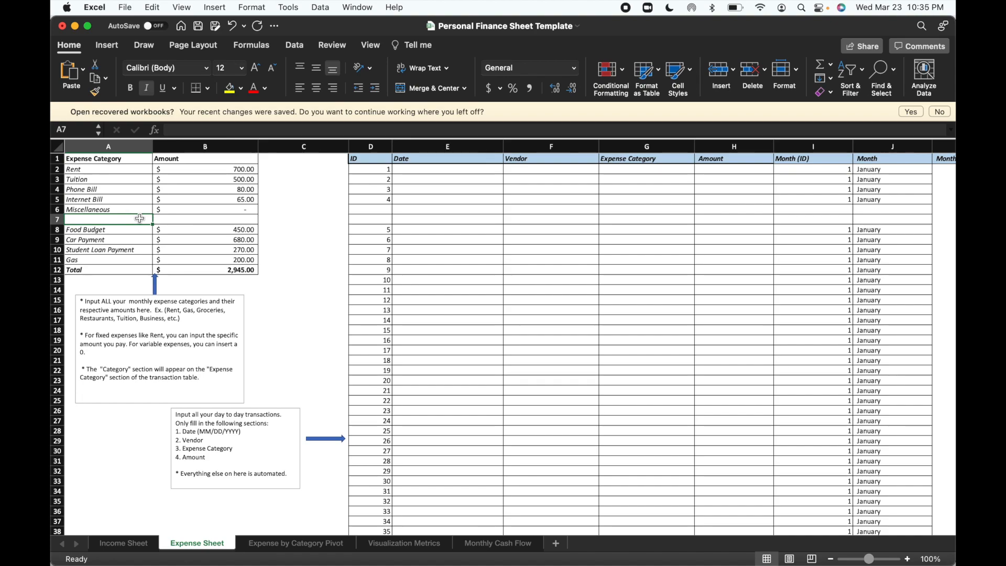
type("Charity")
left_click(183, 219)
type("0")
key("Return")
Fill the Month (ID) and Month formulas from row 5 down into the blank cells of rows 6 and 7.
scroll(174, 273, "up", 1)
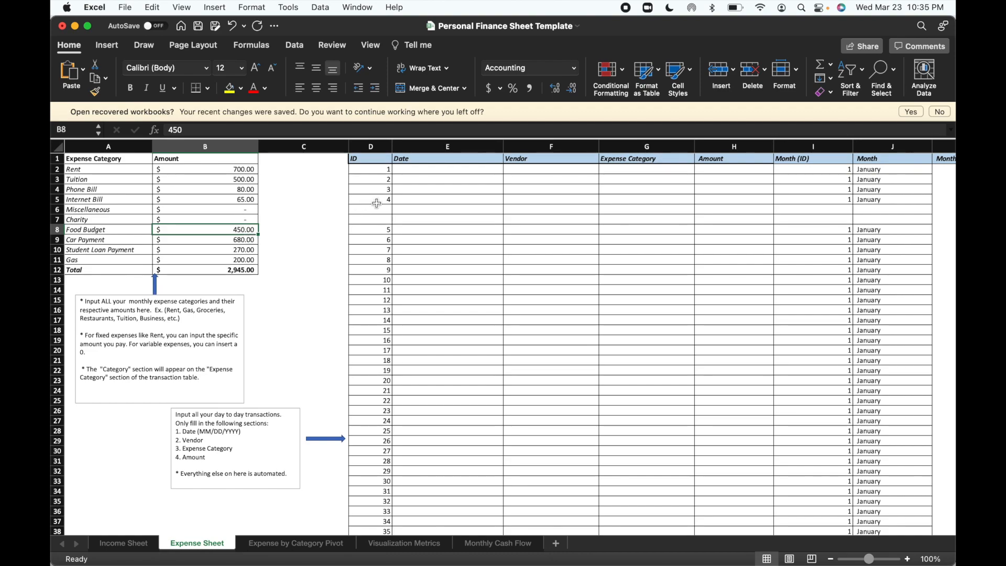
left_click(834, 199)
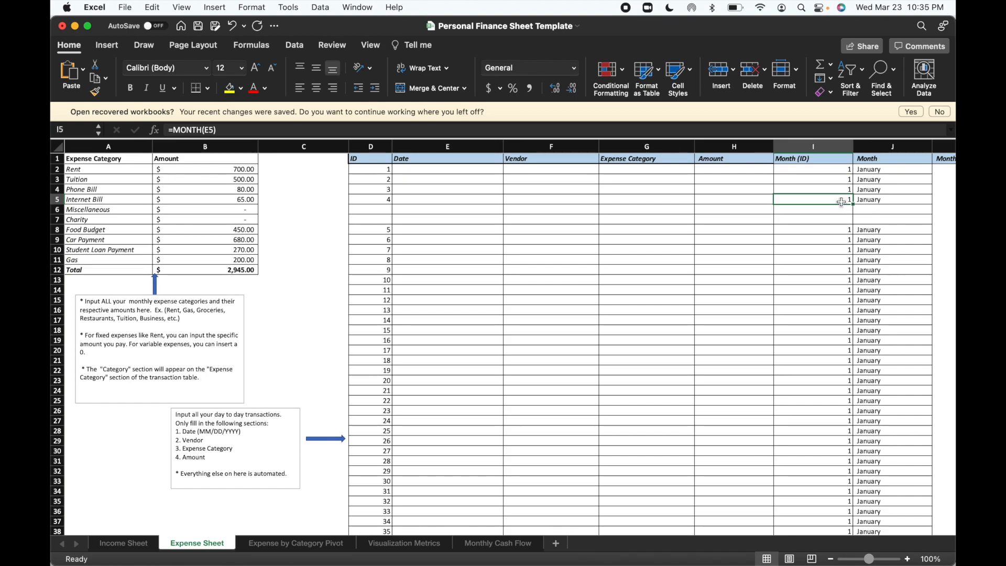
left_click_drag(853, 205, 850, 218)
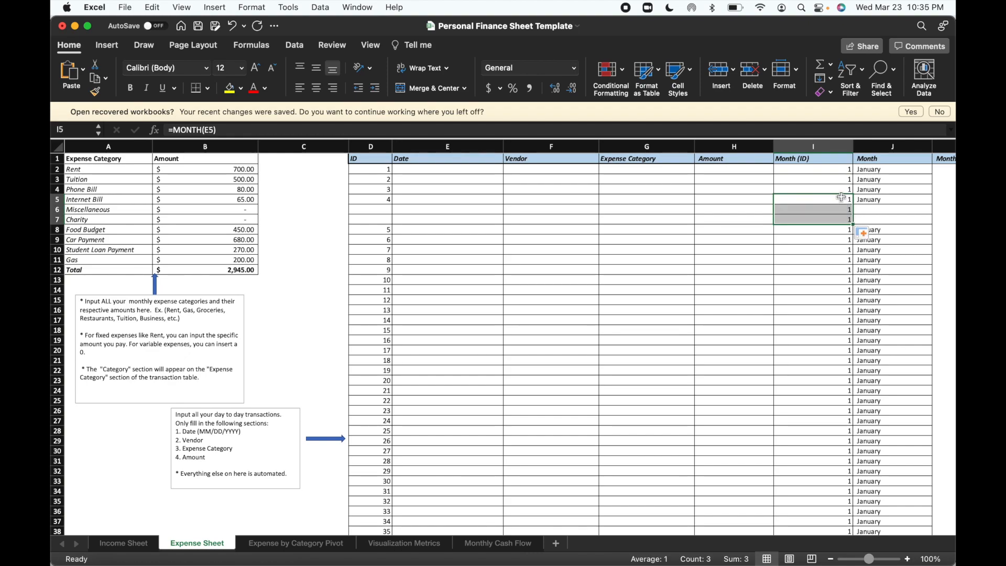
left_click(888, 200)
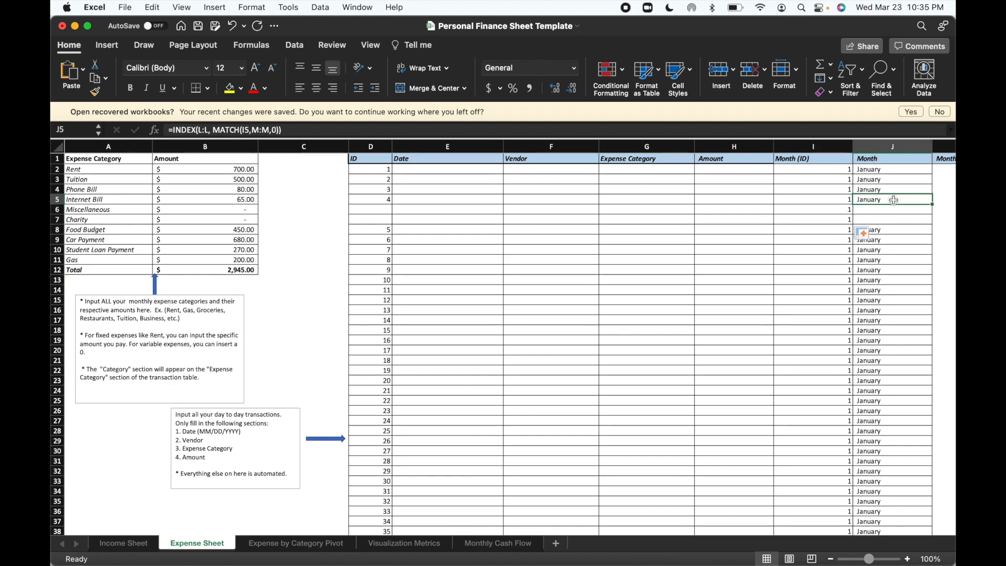
left_click_drag(933, 204, 932, 225)
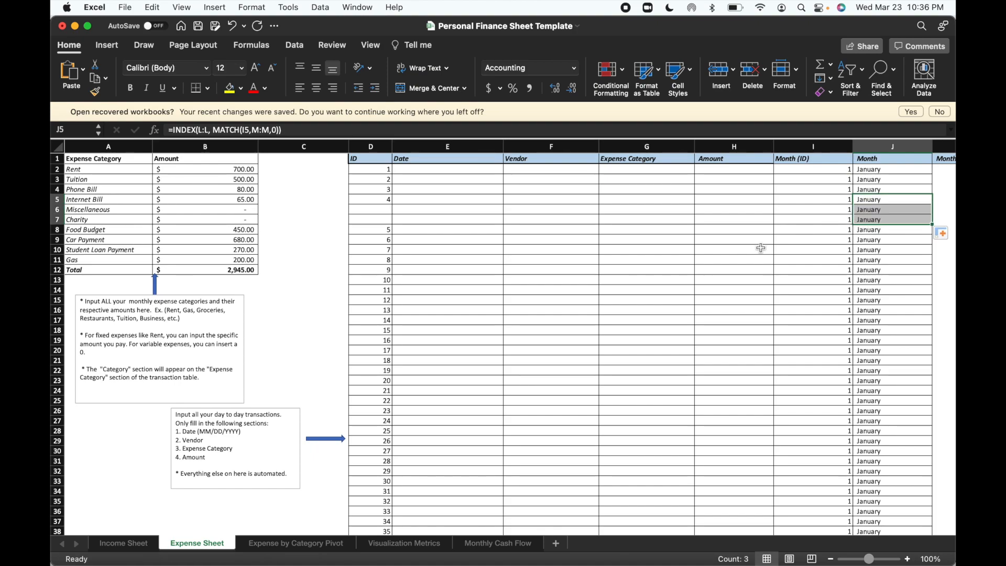
Fill the ID formula from D5 down through row 99 to renumber the transaction rows consecutively.
left_click(388, 172)
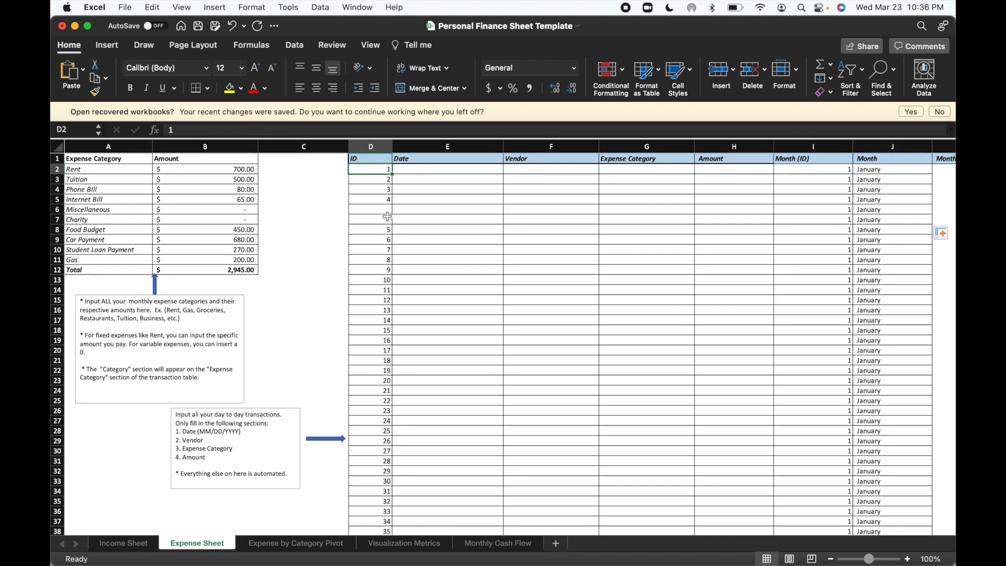
left_click(388, 199)
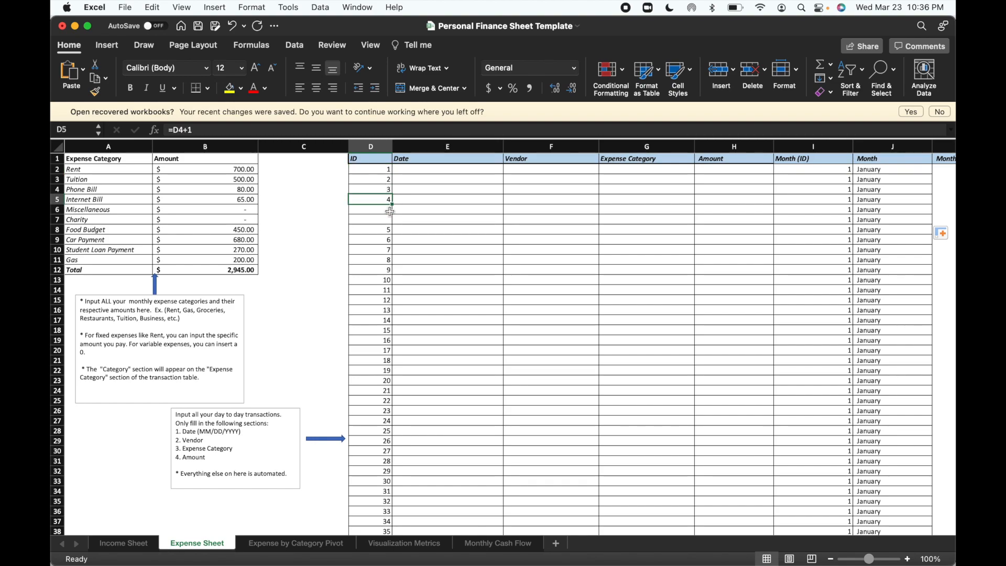
left_click_drag(393, 204, 374, 516)
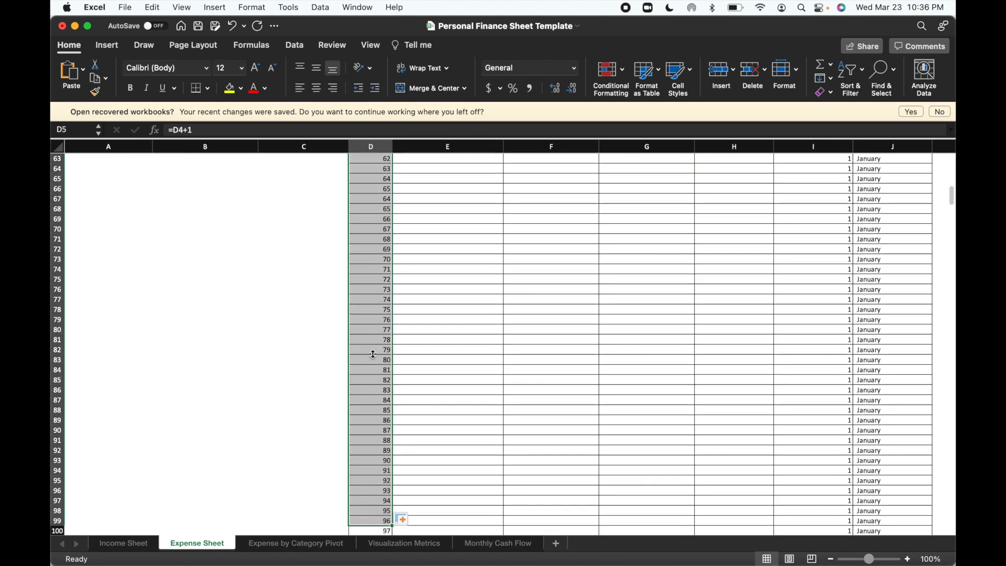
scroll(378, 287, "up", 6)
scroll(378, 286, "up", 10)
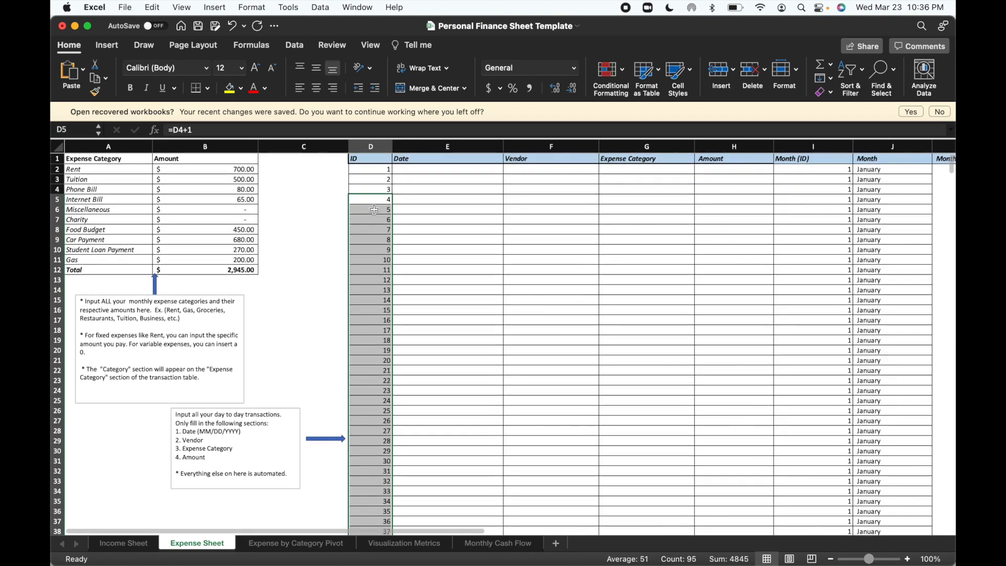
left_click(376, 219)
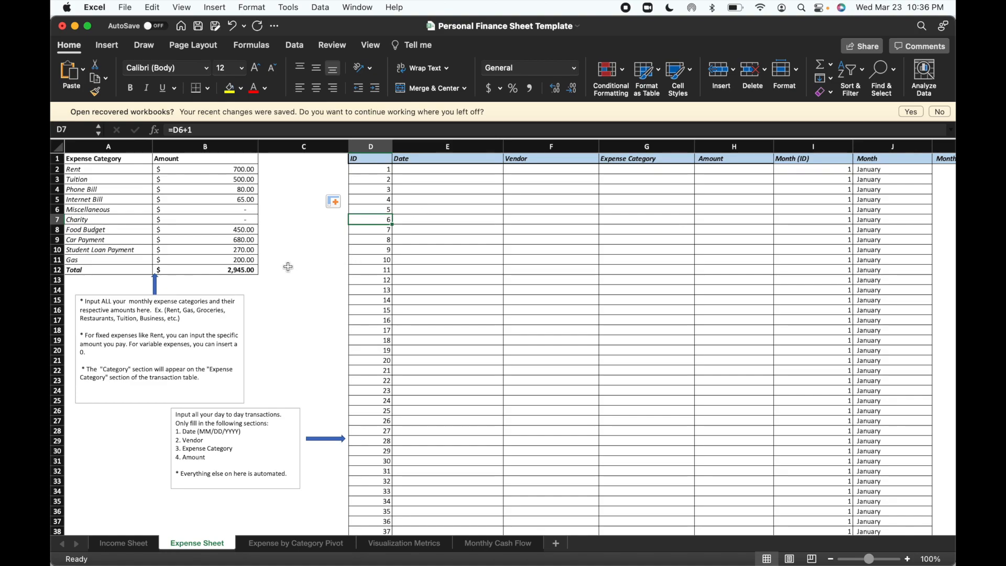
Enter the dates 01/01, 02/01 and 03/01 for the first three transactions in cells E2 to E4.
scroll(386, 345, "right", 5)
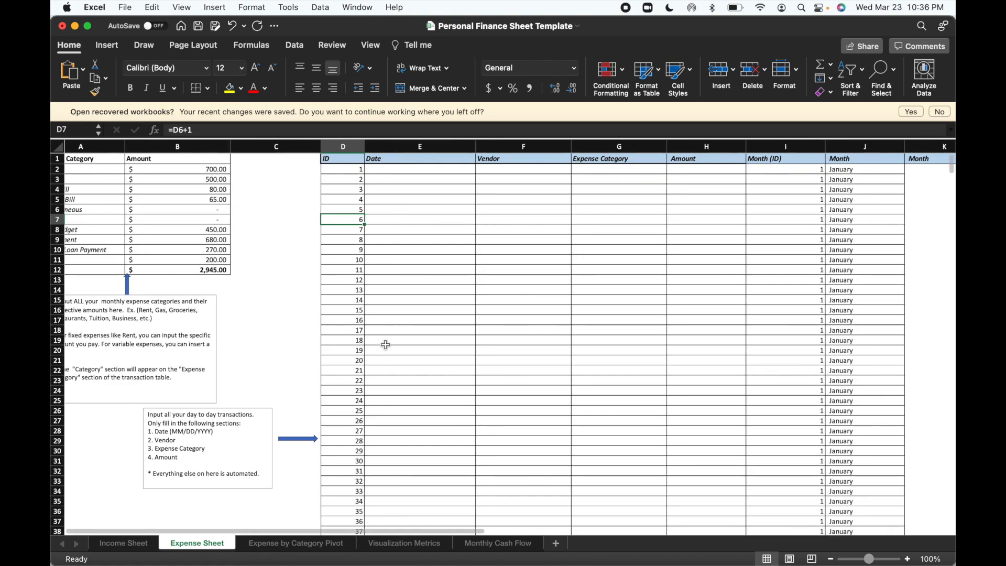
scroll(385, 344, "left", 2)
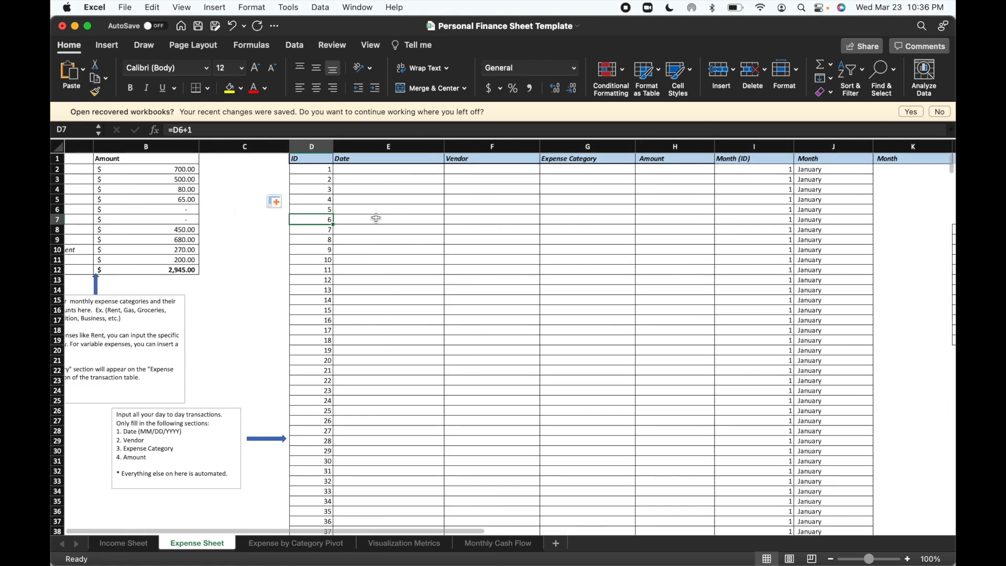
left_click(365, 172)
scroll(366, 172, "left", 2)
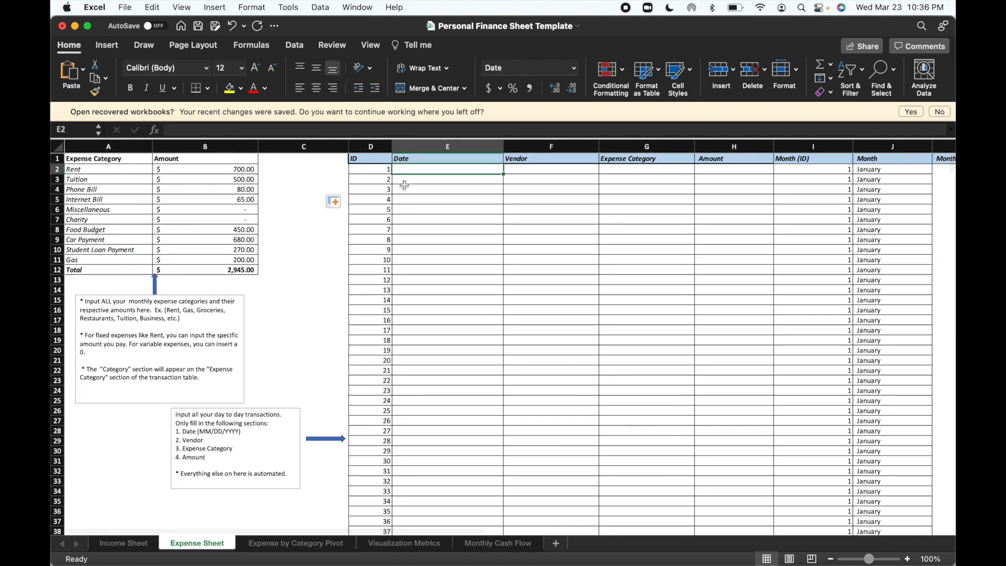
type("01/01")
key("Return")
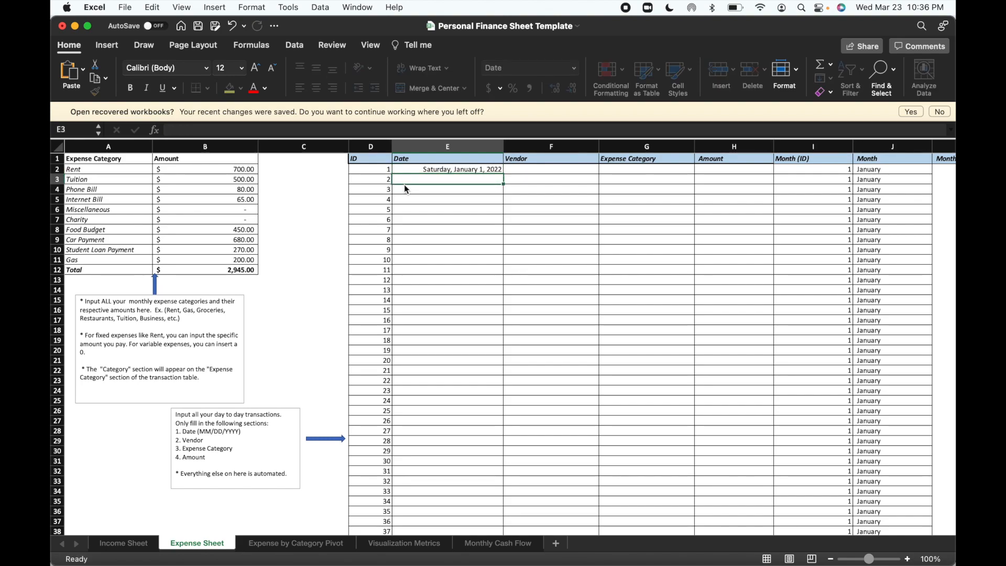
type("02")
type("/01/")
key("Return")
type("03/01")
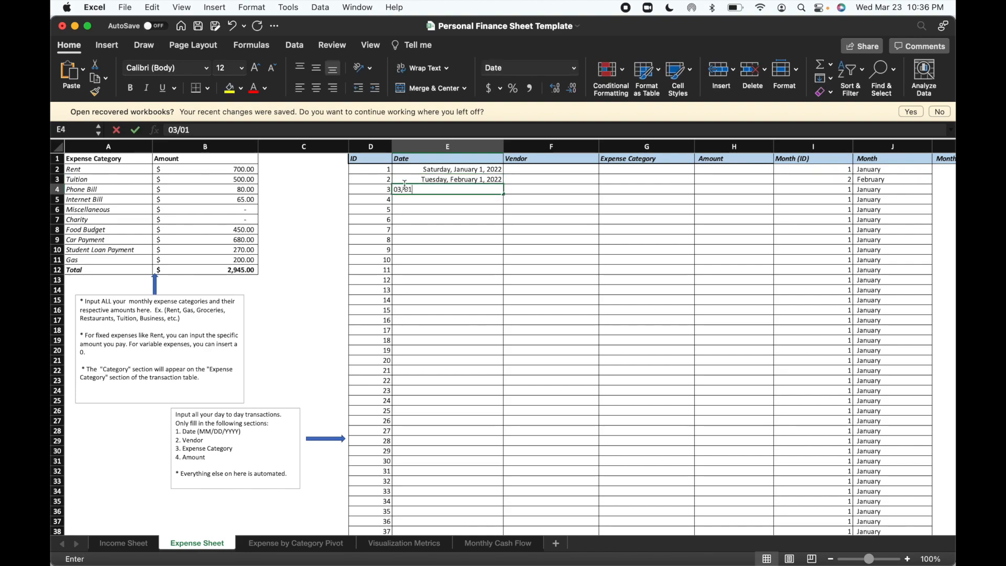
key("Return")
Enter Landlord as the vendor in F2 and fill it down through F4.
left_click(522, 169)
type("Landlord")
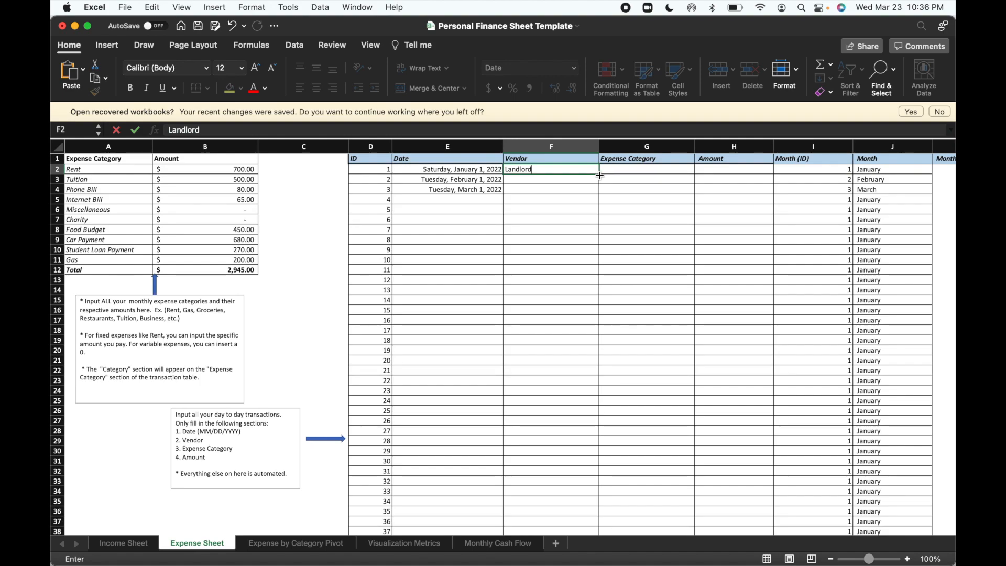
left_click_drag(600, 176, 605, 188)
Assign the Rent expense category to the three Landlord transactions in cells G2 to G4.
left_click(623, 172)
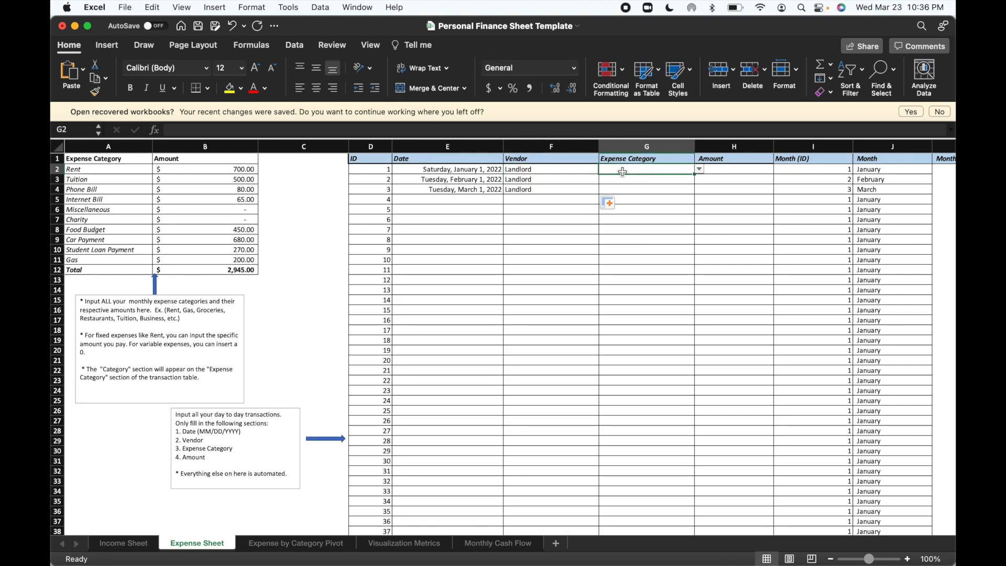
left_click(700, 169)
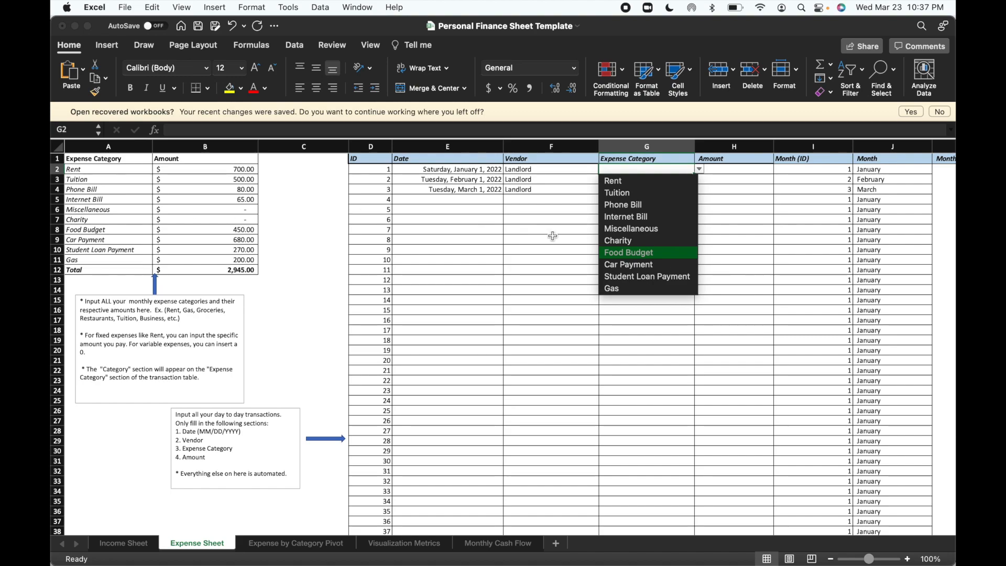
left_click(636, 183)
left_click(656, 180)
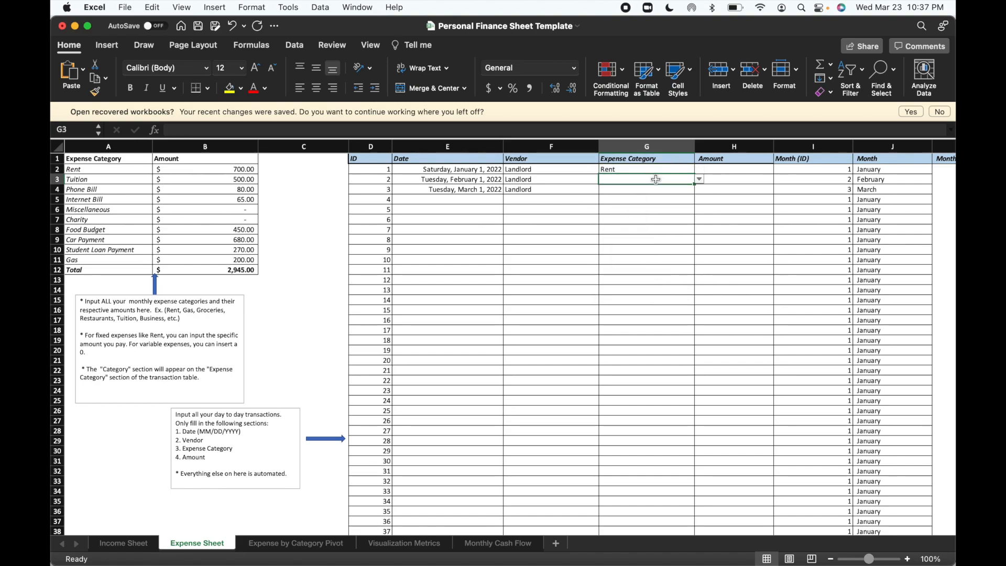
left_click(700, 179)
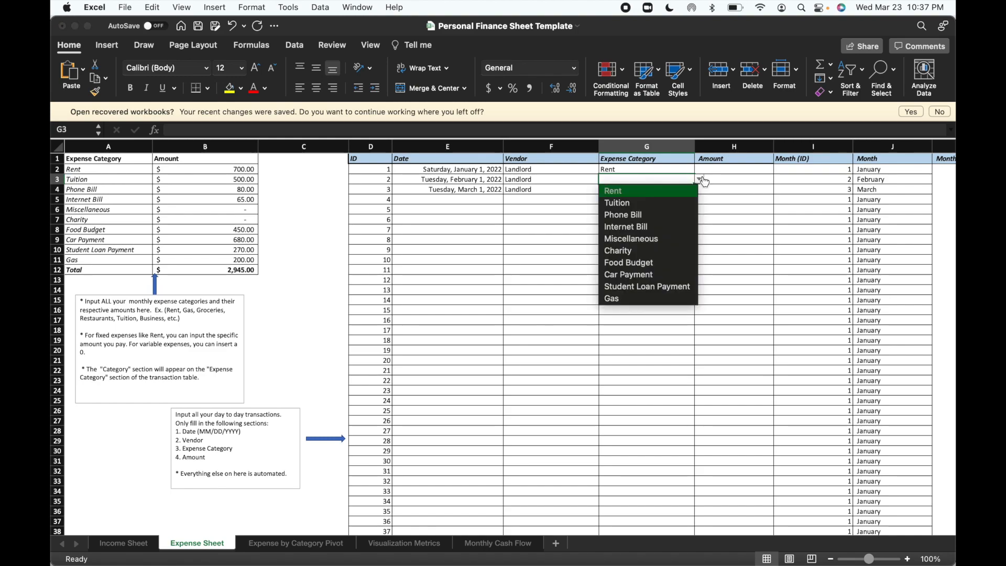
left_click(669, 198)
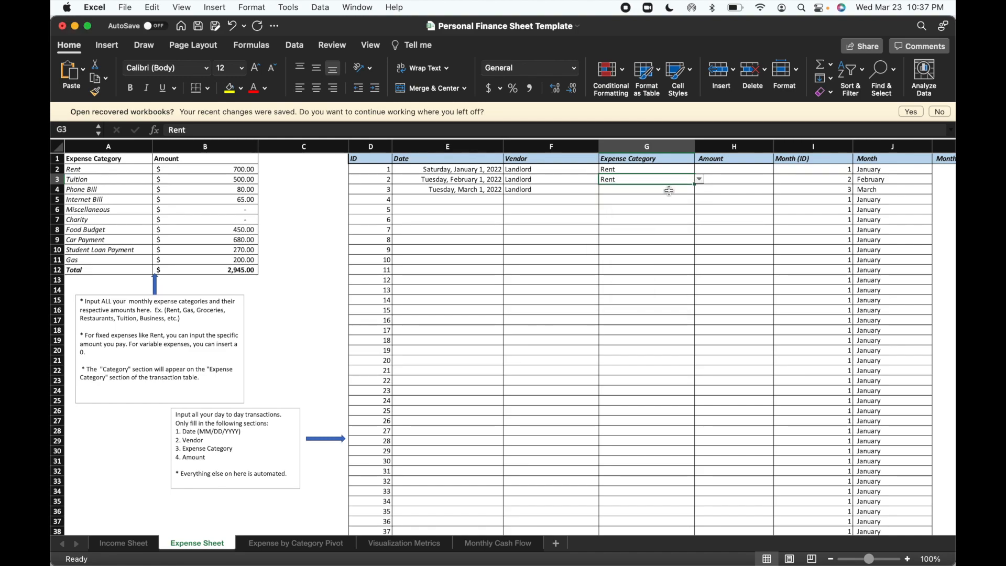
left_click(668, 189)
left_click(700, 189)
left_click(664, 206)
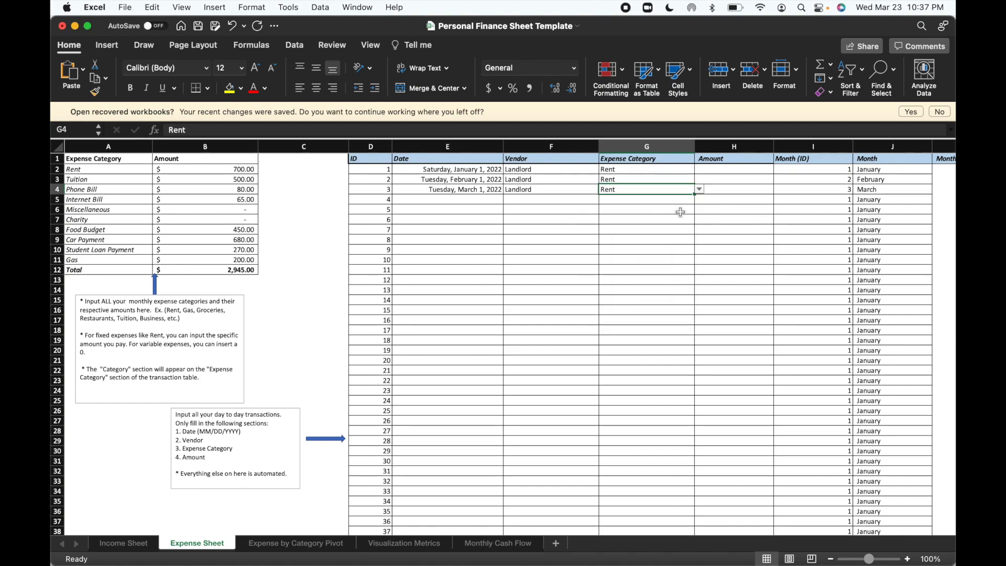
Enter an amount of 700 for each of the three rent transactions in cells H2 to H4.
left_click(713, 169)
type("700")
key("Return")
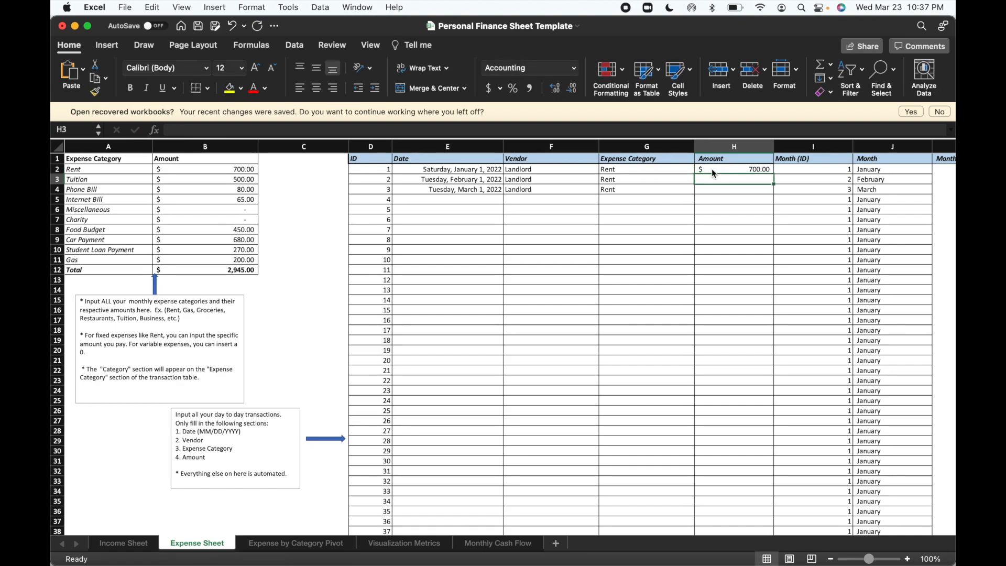
type("700")
key("Return")
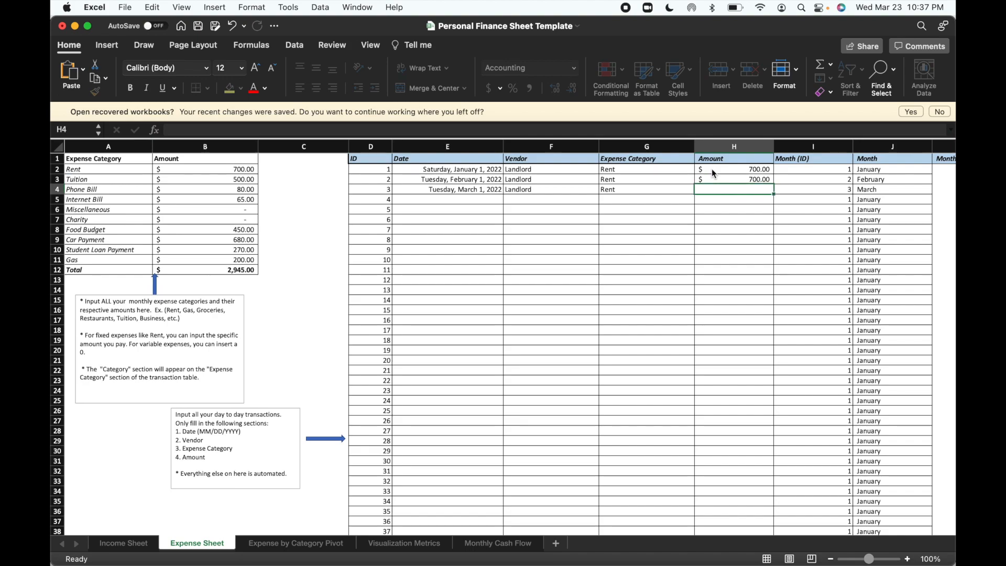
type("70")
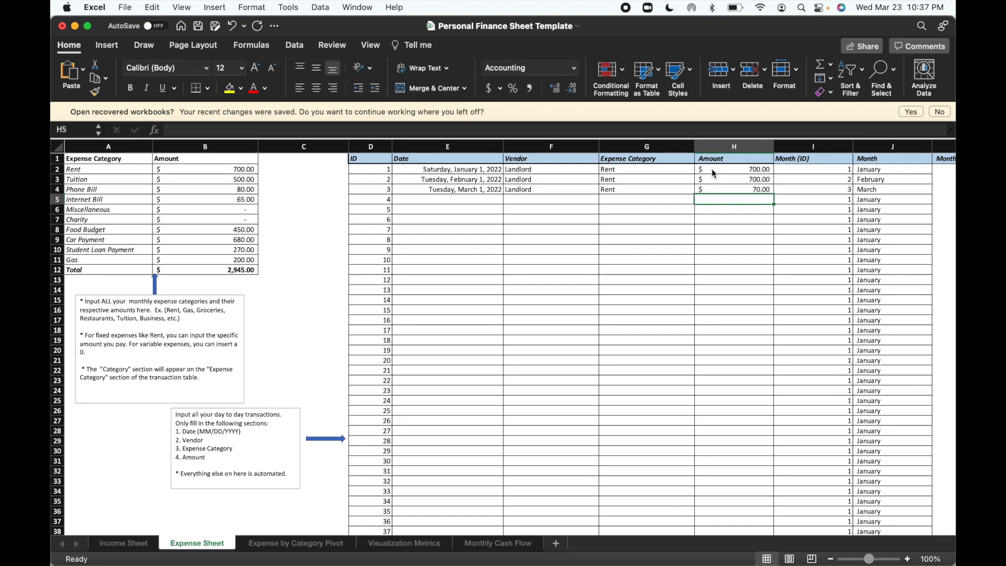
left_click(726, 188)
type("700")
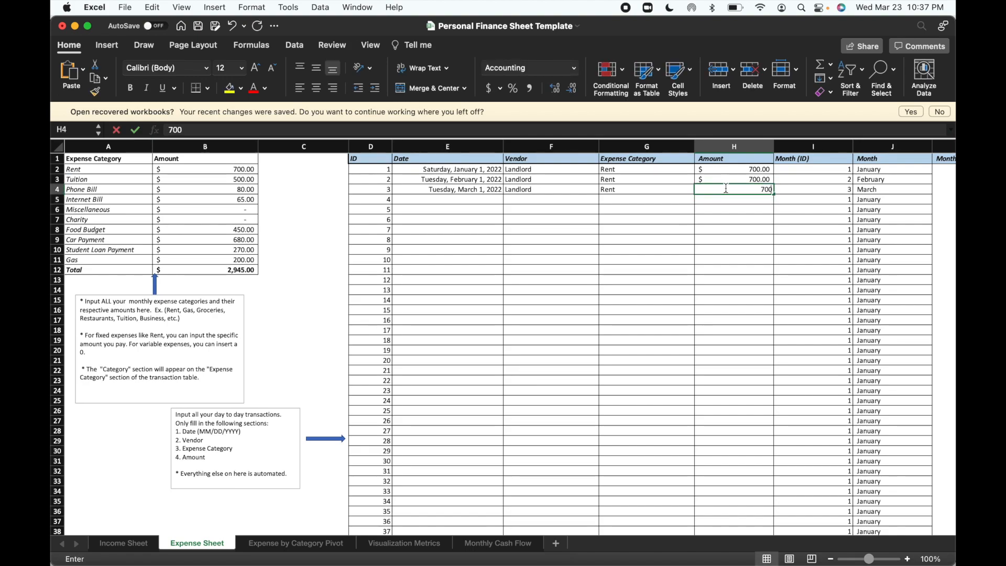
key("Return")
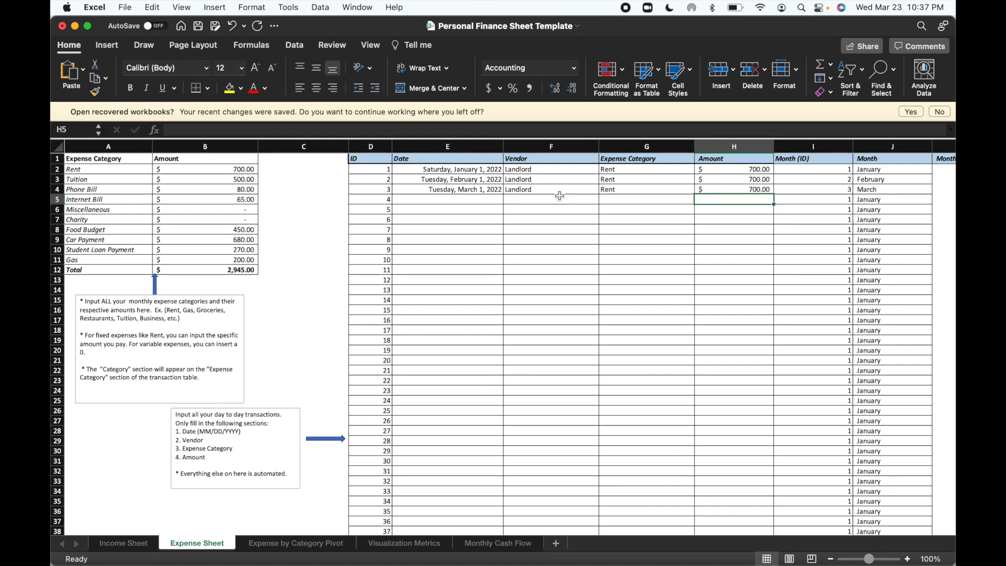
Enter the dates 01/01/2022, 02/01, 02/01 and 03/01 in cells E5 to E8.
left_click(442, 203)
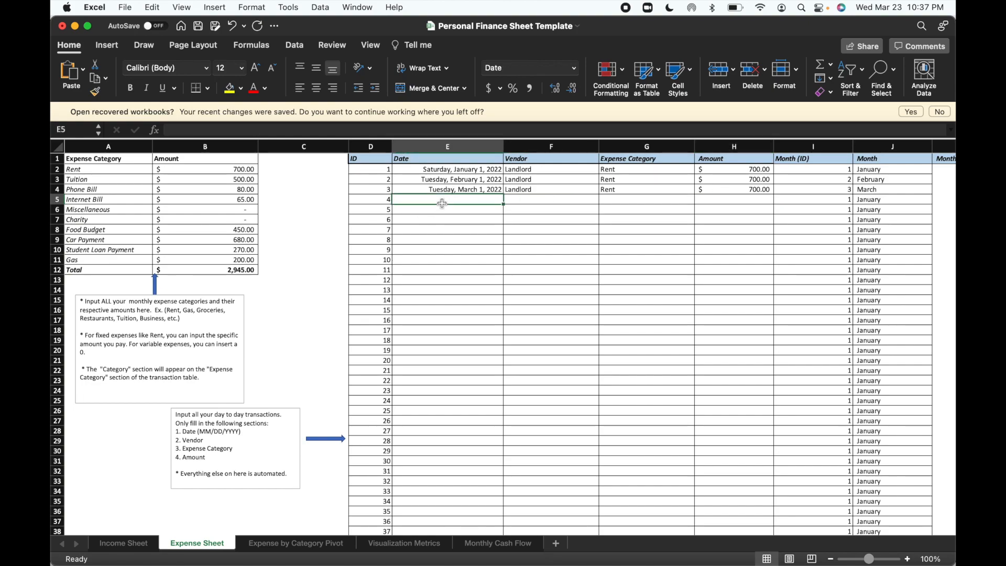
type("01/01/2022")
key("Return")
type("01/01")
key("BackSpace")
key("BackSpace")
key("BackSpace")
key("BackSpace")
type("2/01")
key("Return")
type("02/01")
key("Return")
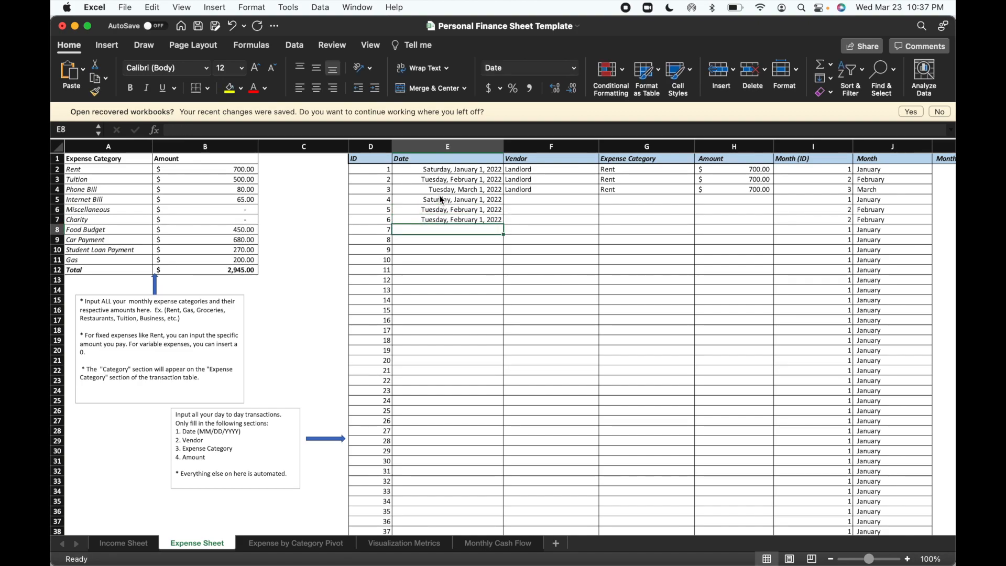
type("03/")
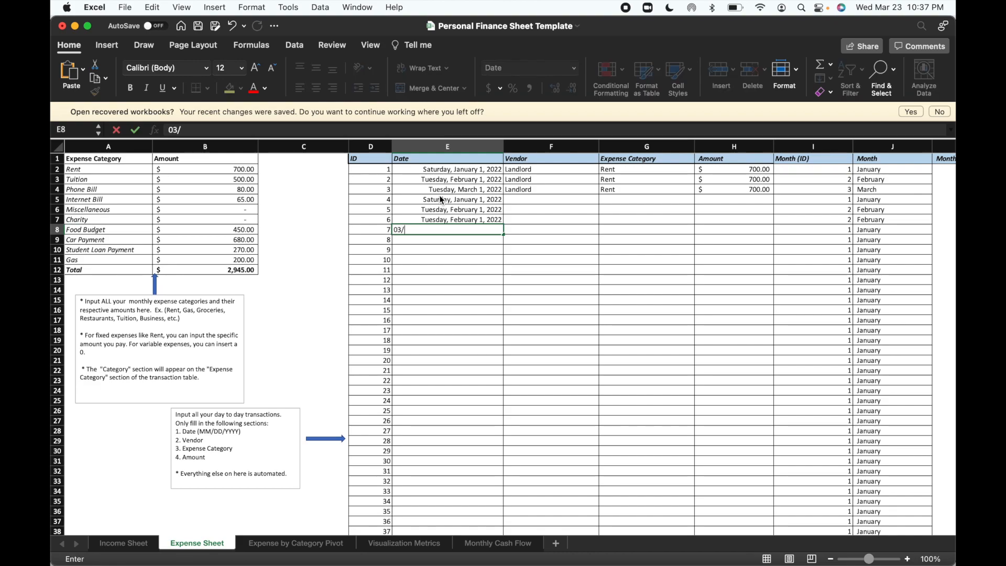
type("01")
key("Return")
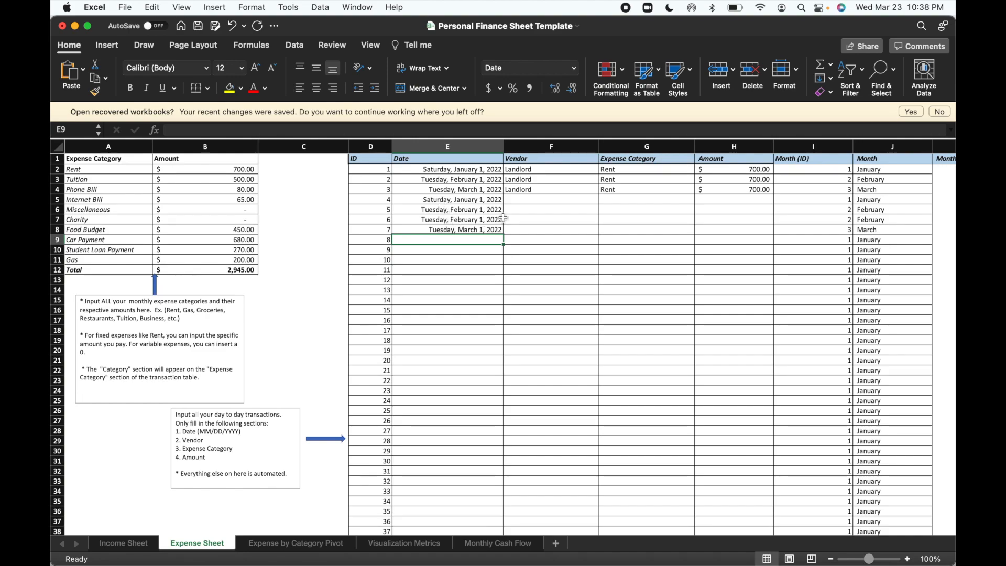
Clear the date in E8 and change the date in E7 to 03/01.
left_click(529, 203)
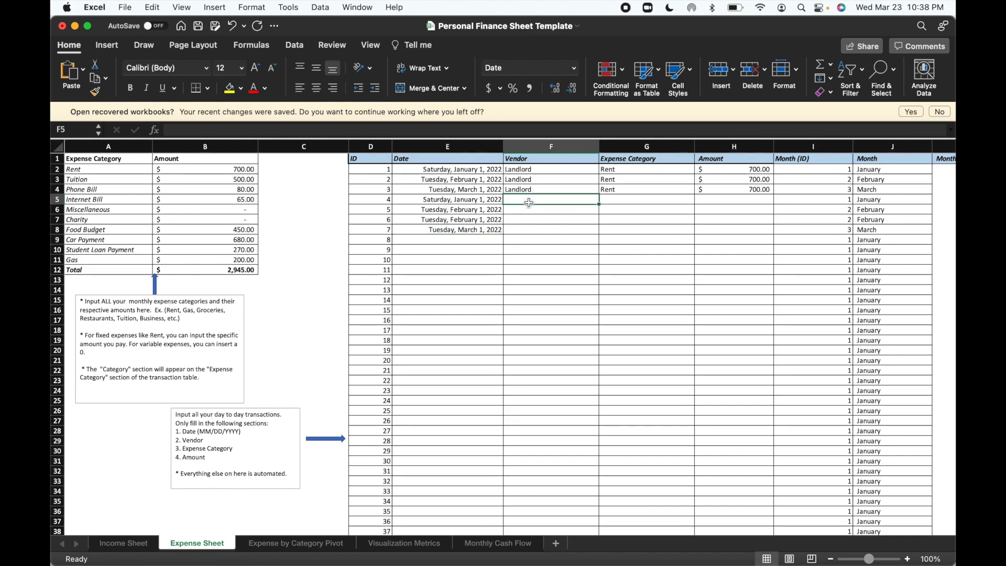
left_click(485, 230)
key("Delete")
left_click(474, 219)
type("3/1/2022")
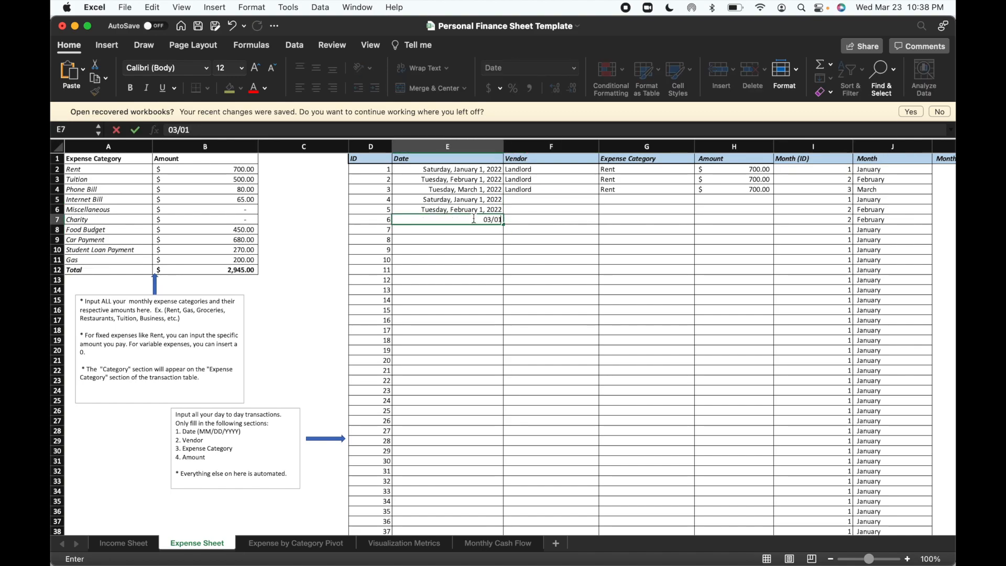
key("Return")
Enter Hogwarts as the vendor for transactions 4 to 6 in cells F5 to F7.
left_click(528, 199)
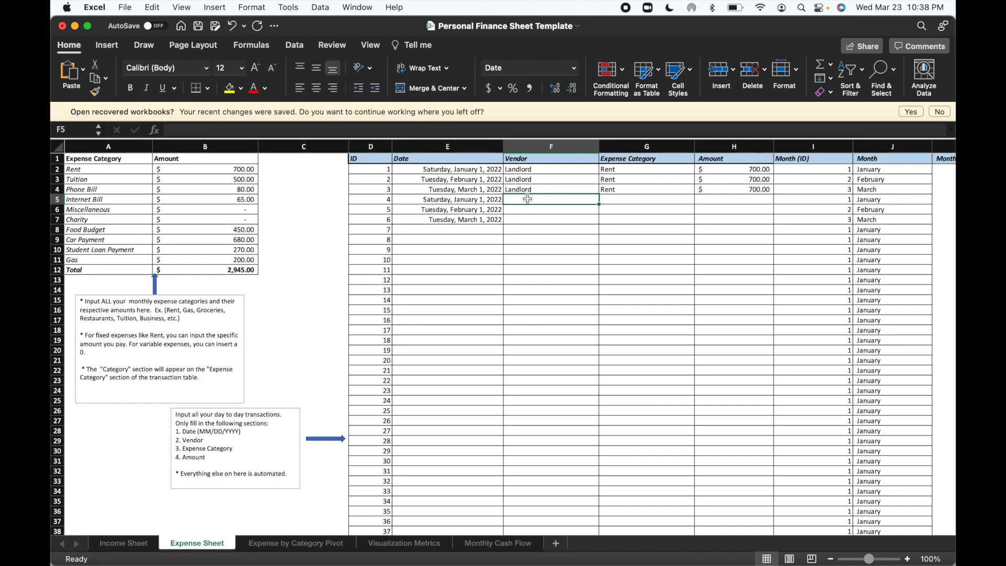
type("Hogwarts")
key("Return")
type("Hogwarts")
key("Return")
type("Hogwarts")
key("Return")
Assign the Tuition expense category to the three Hogwarts transactions in cells G5 to G7.
left_click(614, 197)
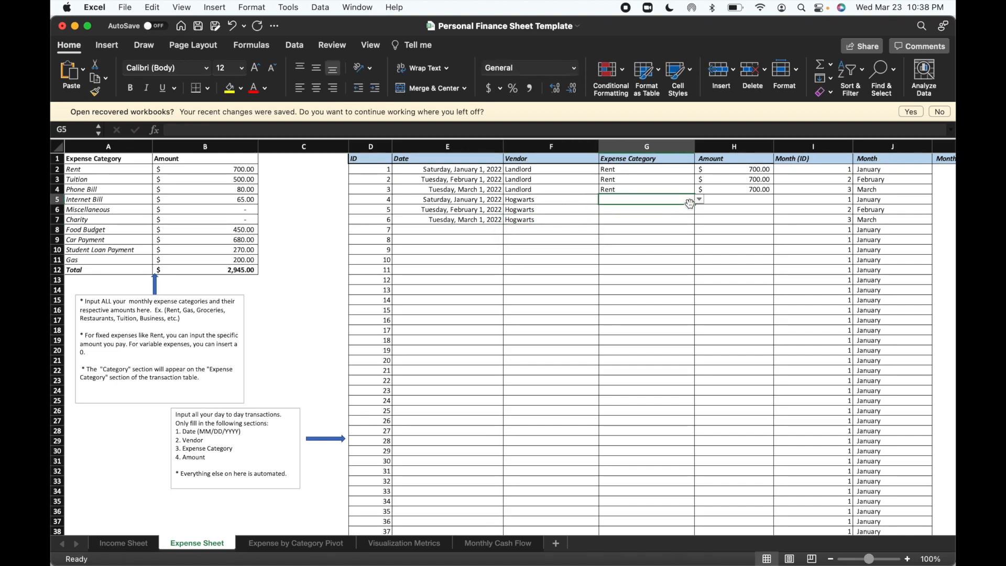
left_click(700, 200)
left_click(668, 221)
left_click(679, 209)
left_click(699, 210)
left_click(668, 232)
left_click(680, 220)
left_click(700, 220)
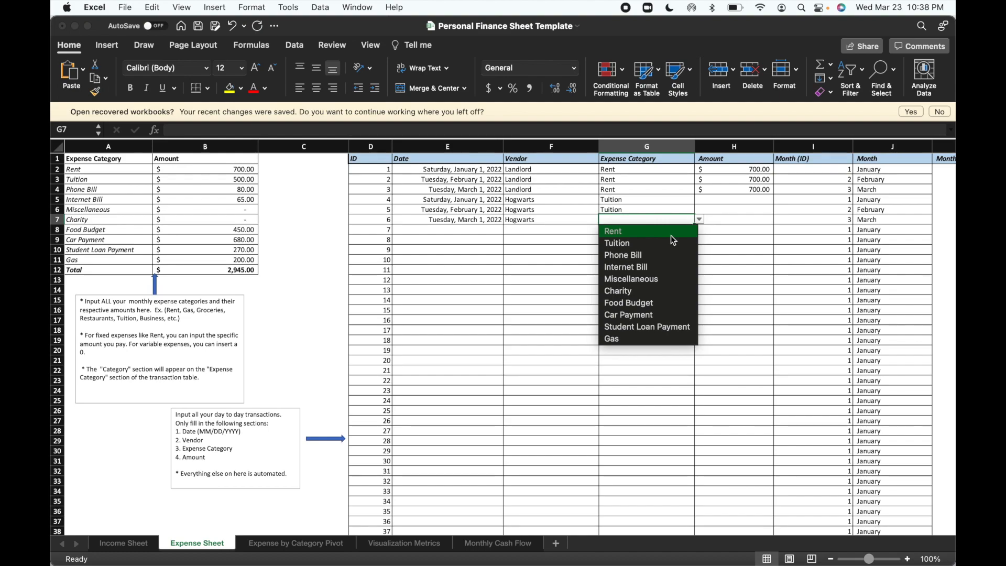
left_click(671, 235)
left_click(700, 220)
left_click(681, 239)
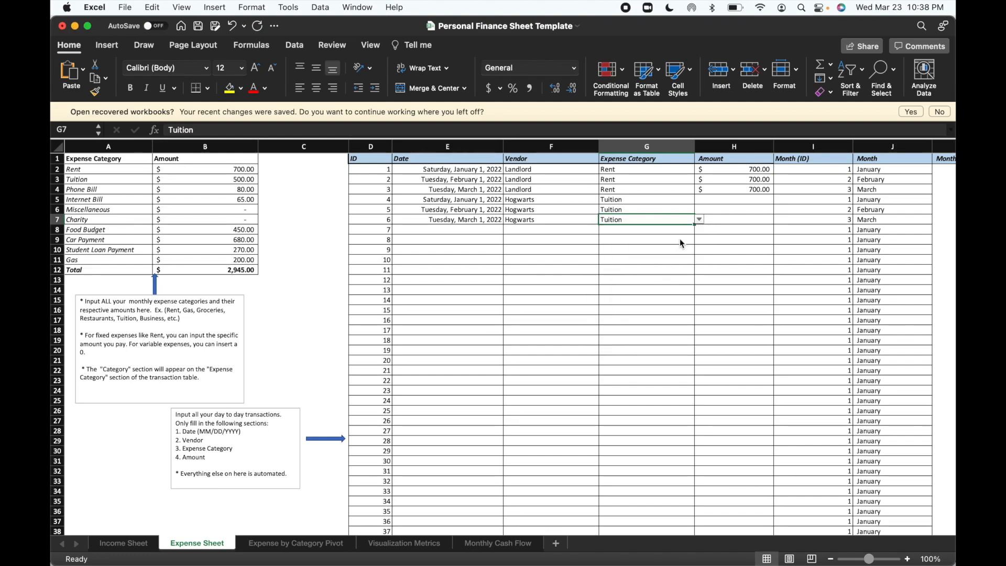
Enter an amount of 500 for each of the three tuition transactions in cells H5 to H7.
left_click(711, 201)
type("500")
key("Return")
type("500")
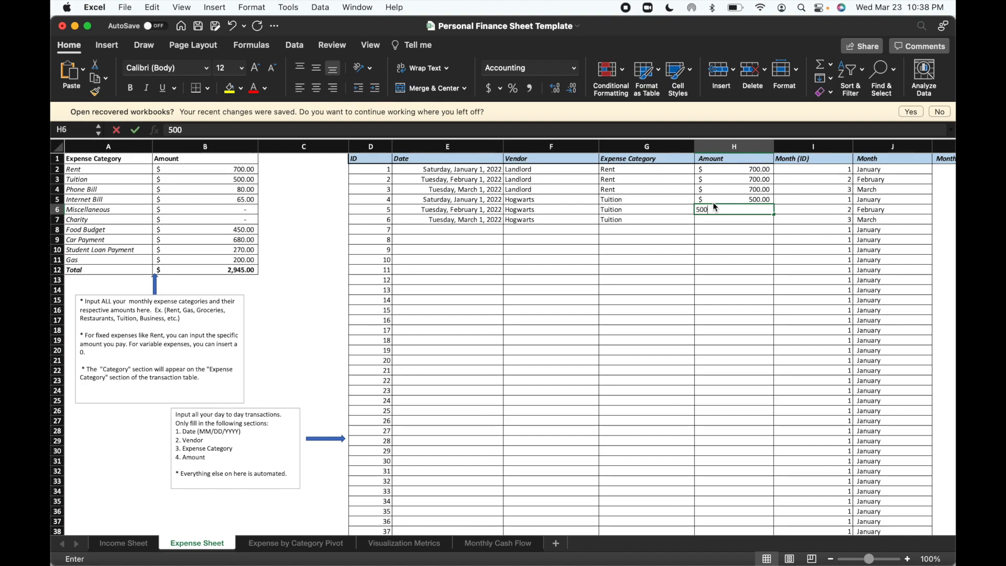
key("Return")
type("500")
key("Return")
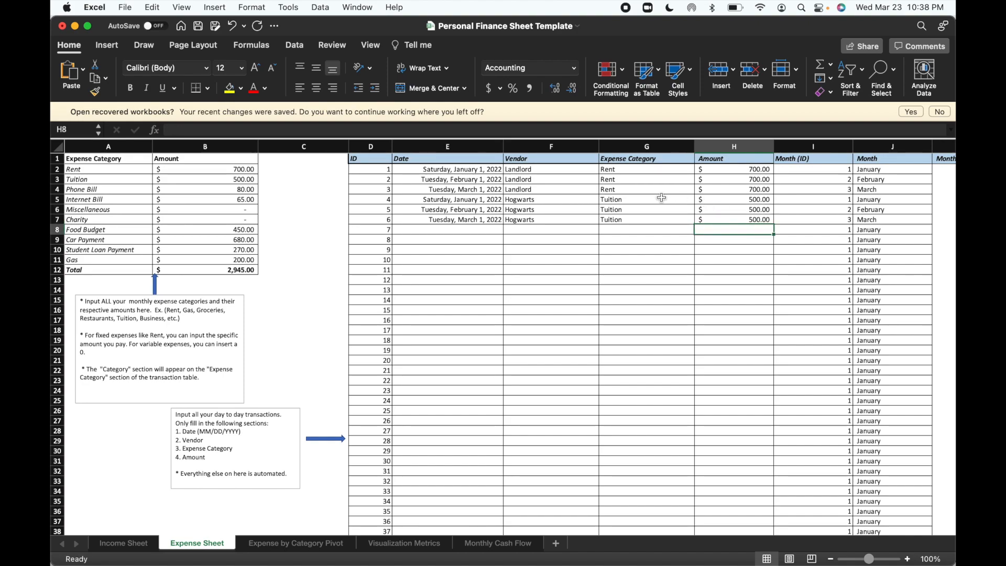
Enter the dates 01/01/22, 02/01/22 and 03/01/22 for transactions 7 to 9 in cells E8 to E10.
left_click(464, 230)
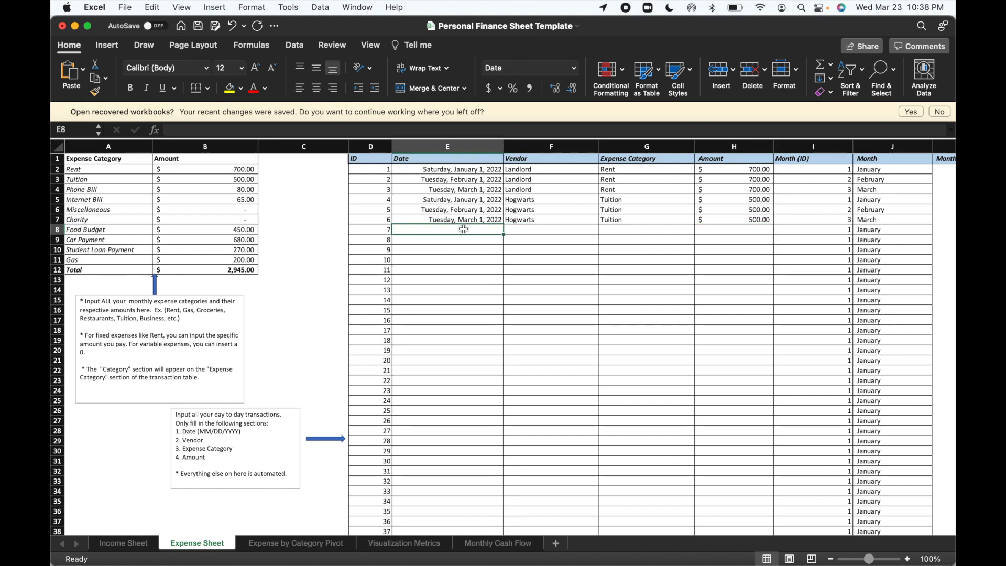
type("01/01/22")
key("Return")
type("0")
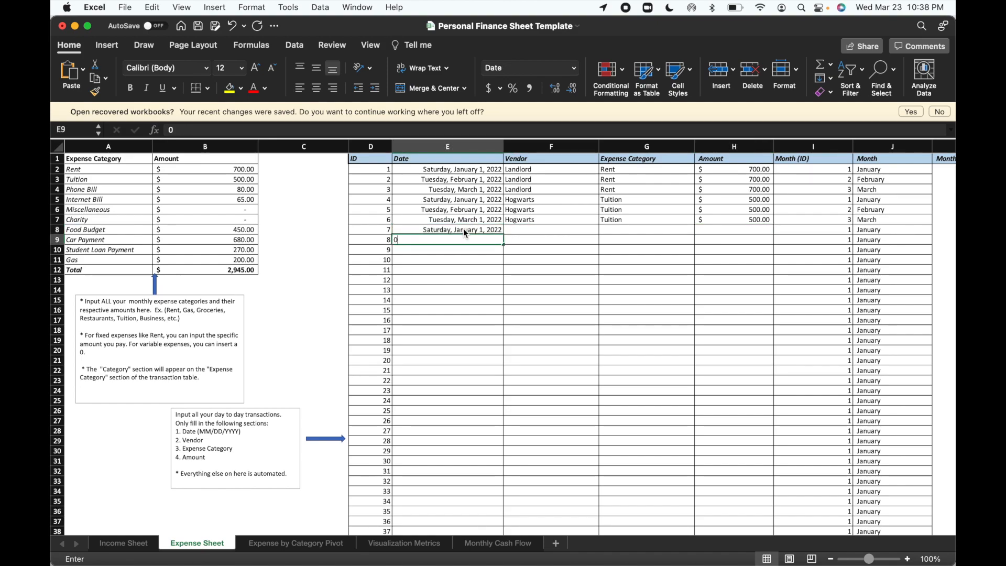
type("2/01/22")
key("Return")
type("03/01/22")
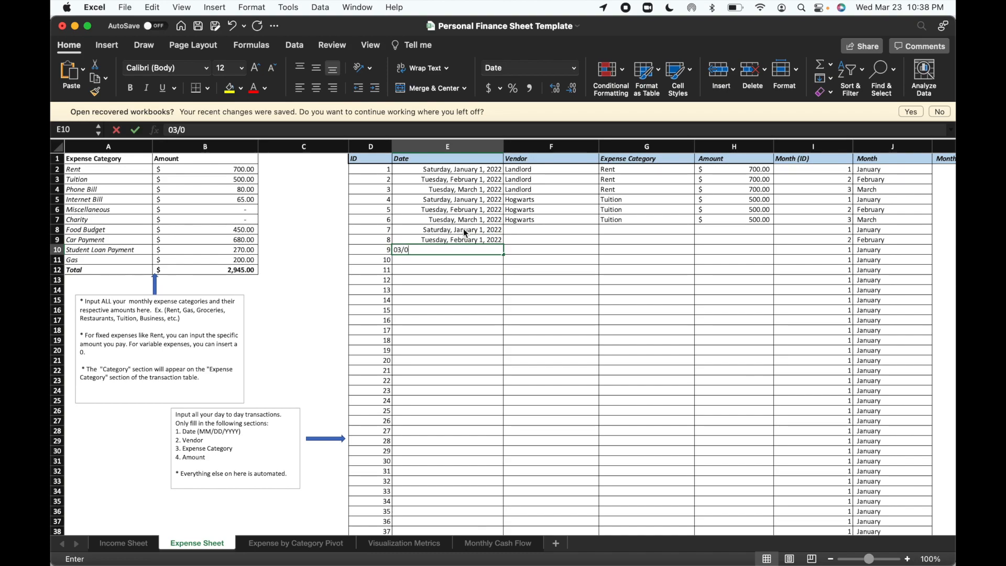
key("Return")
Enter the dates 01/01/22, 02/01/22 and 03/01/22 for transactions 10 to 12 in cells E11 to E13.
type("01/")
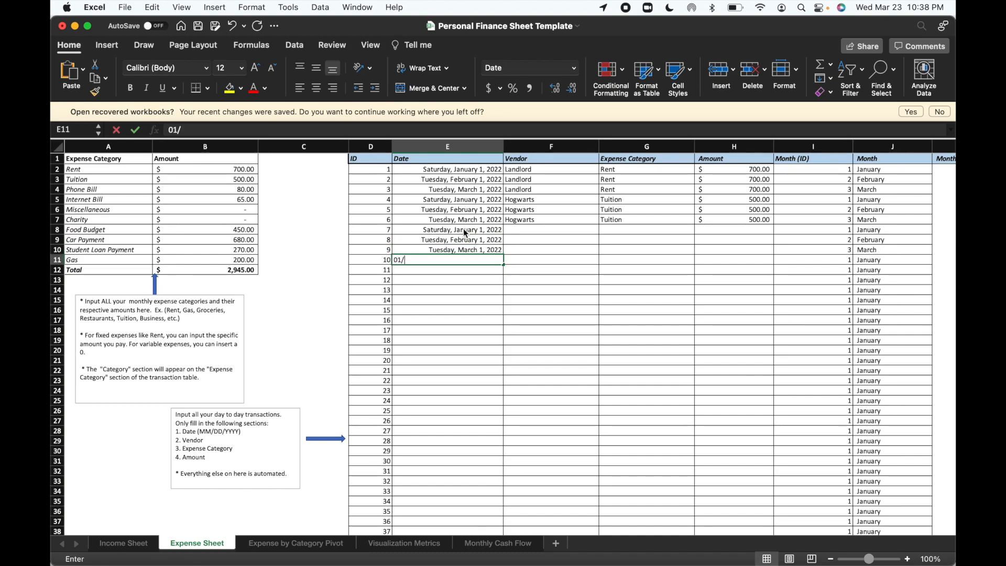
type("01/22")
key("Return")
type("02/01/22")
key("Return")
type("03/")
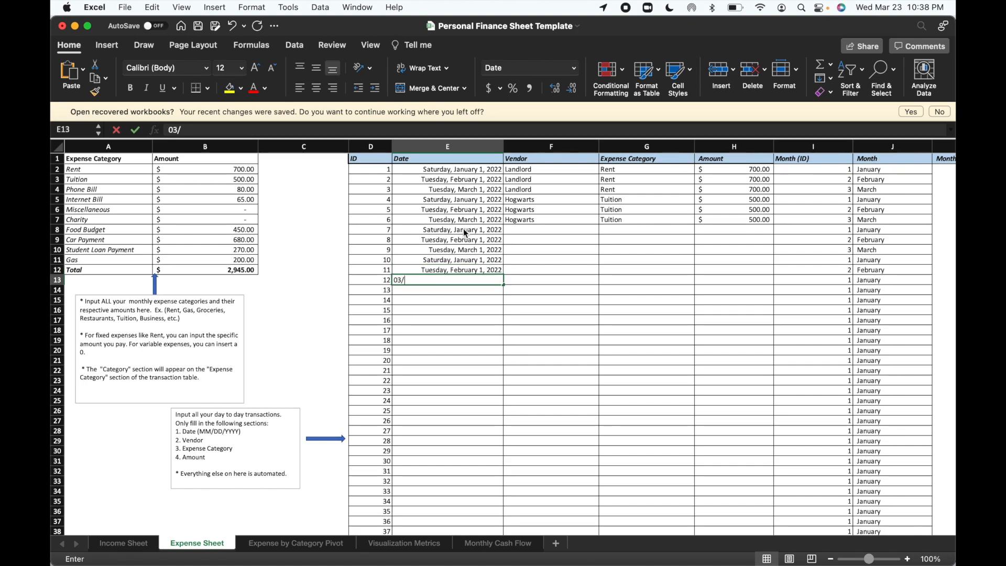
type("01/22")
key("Return")
Enter Verizon as the vendor for transactions 7 to 9 in cells F8 to F10.
left_click(529, 239)
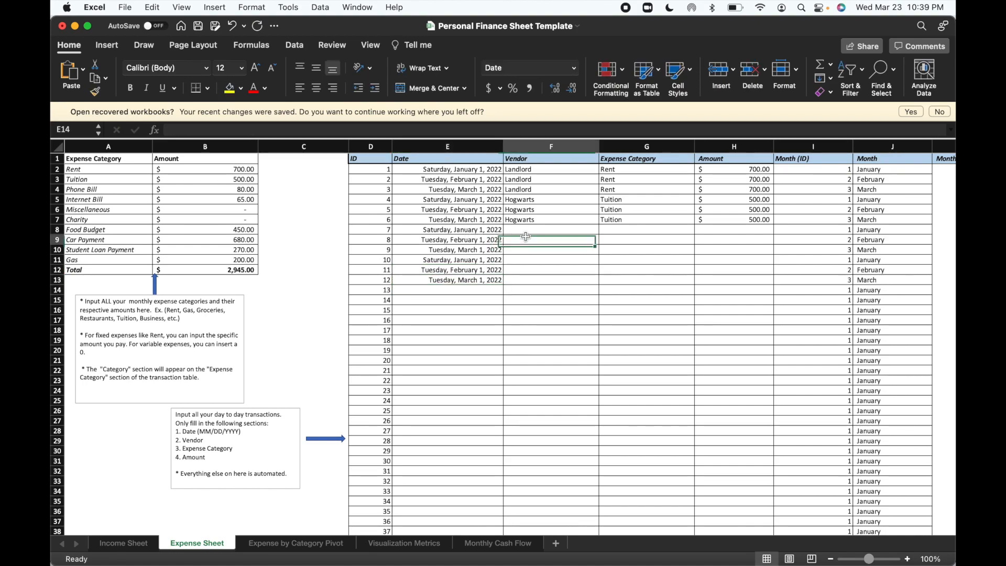
left_click(529, 231)
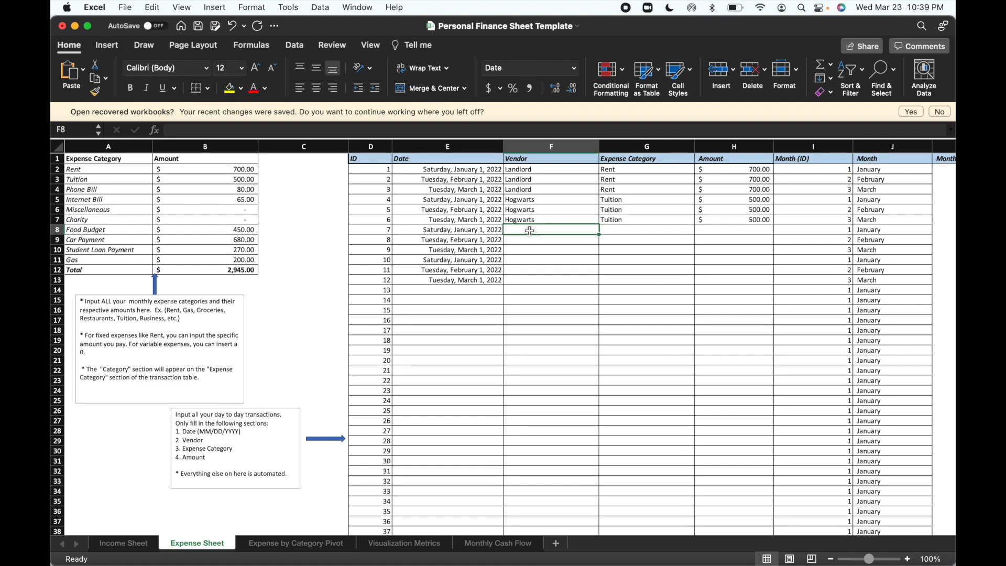
type("Verizon")
key("Return")
type("Verizon")
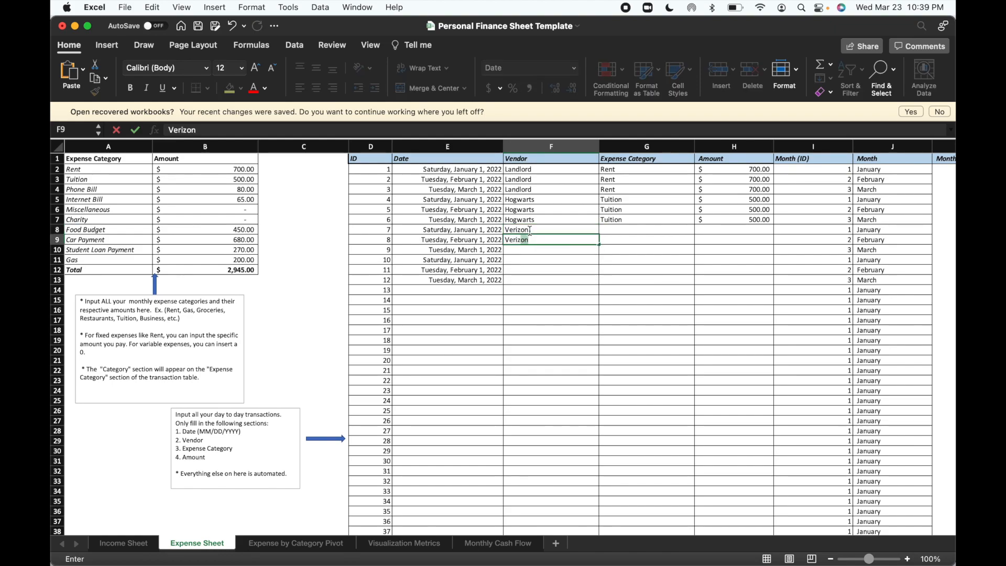
key("Return")
type("Verizon")
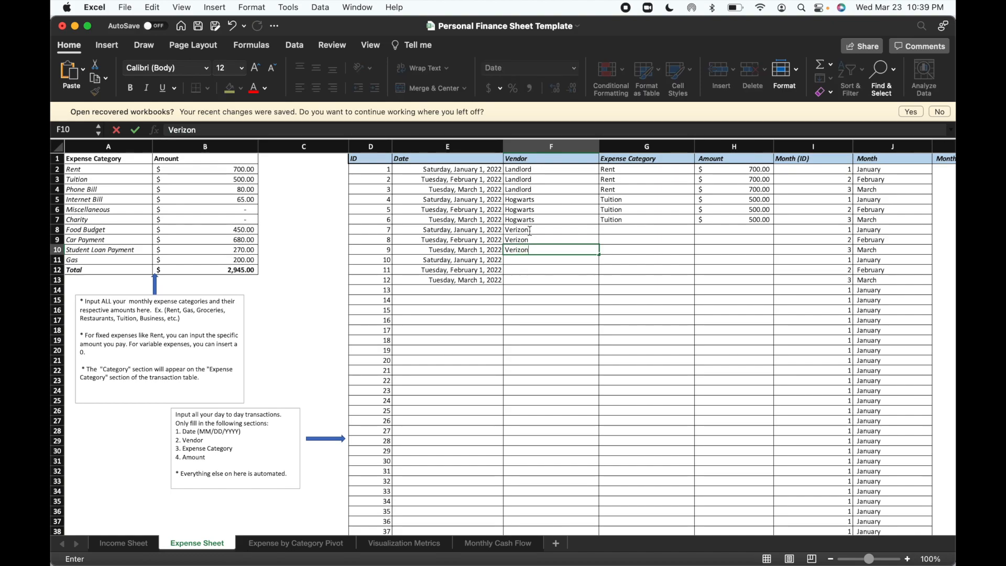
key("Return")
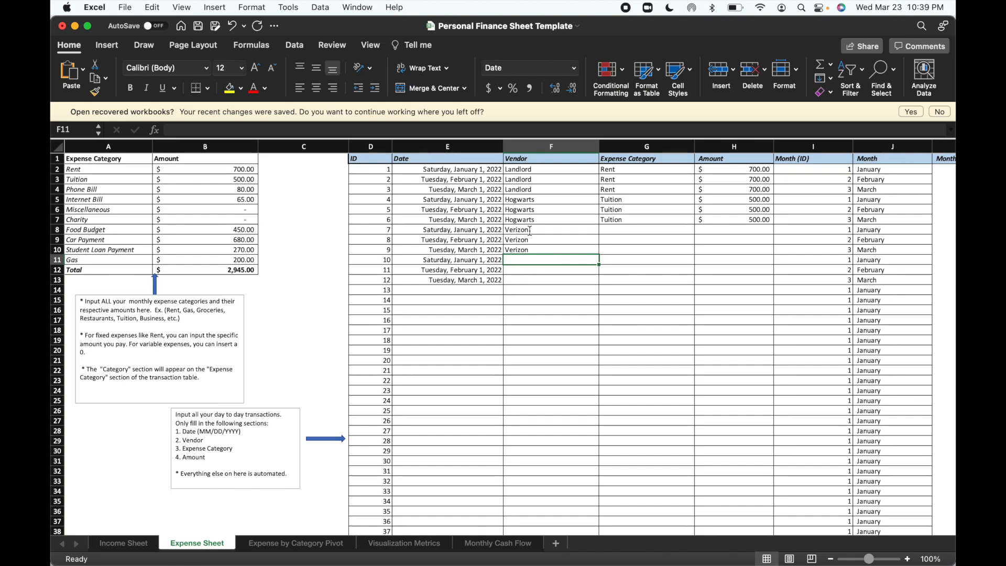
type("Xfinity")
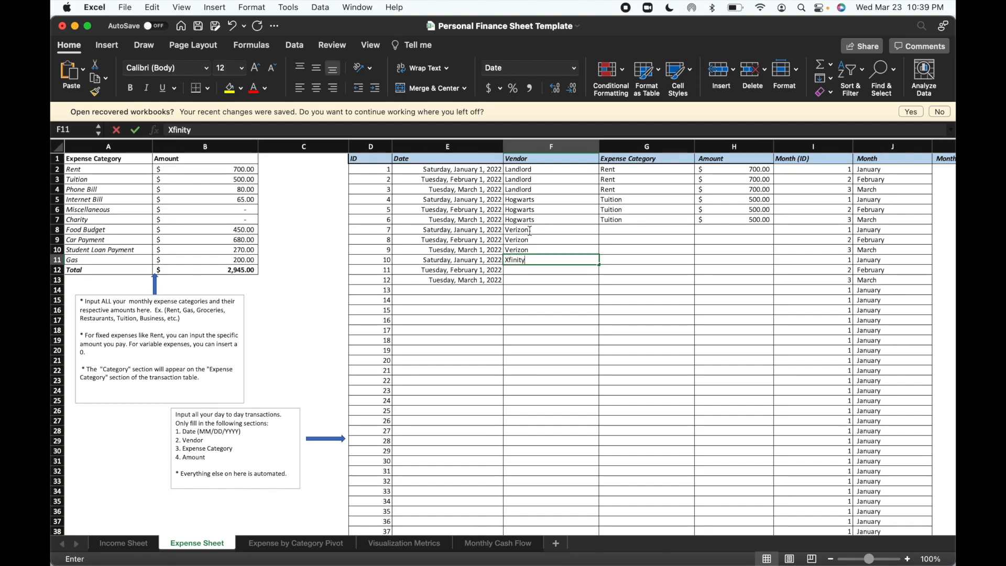
key("BackSpace")
key("BackSpace")
key("BackSpace")
key("BackSpace")
key("BackSpace")
key("BackSpace")
key("BackSpace")
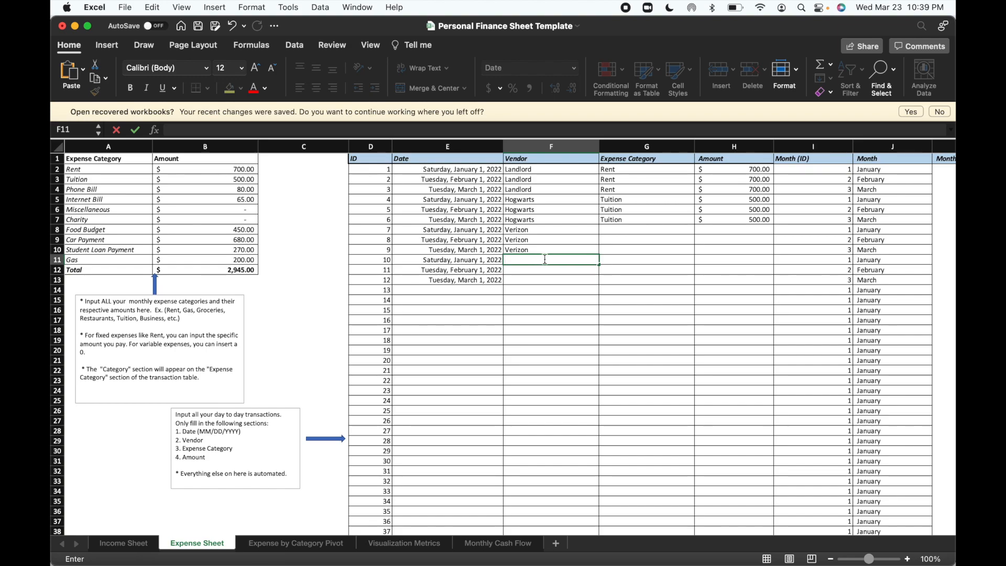
Enter AT&T as the vendor for transactions 10 to 12 in cells F11 to F13.
type("At")
key("BackSpace")
type("T&T")
key("Return")
type("At")
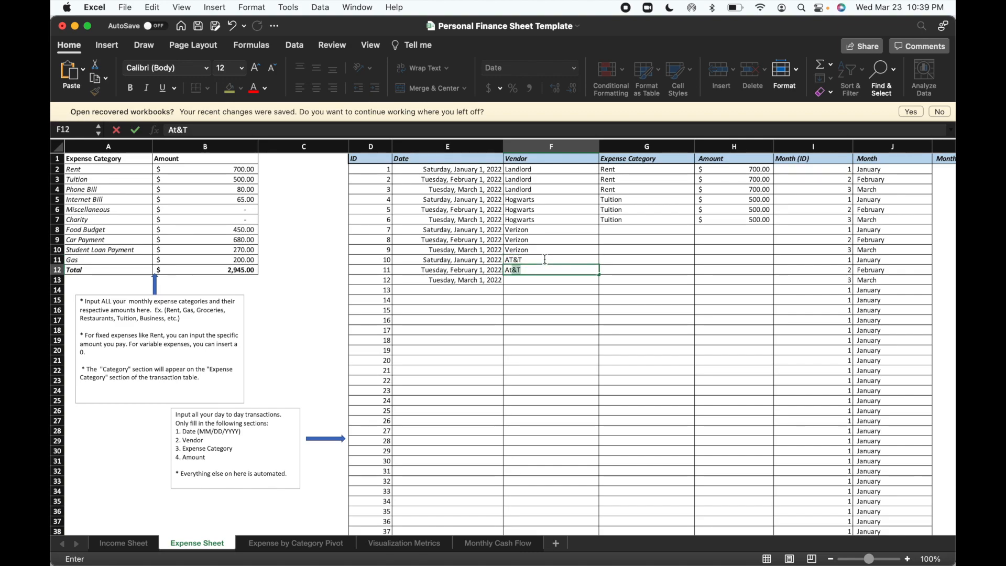
type("&T")
key("Return")
type("AT")
key("Return")
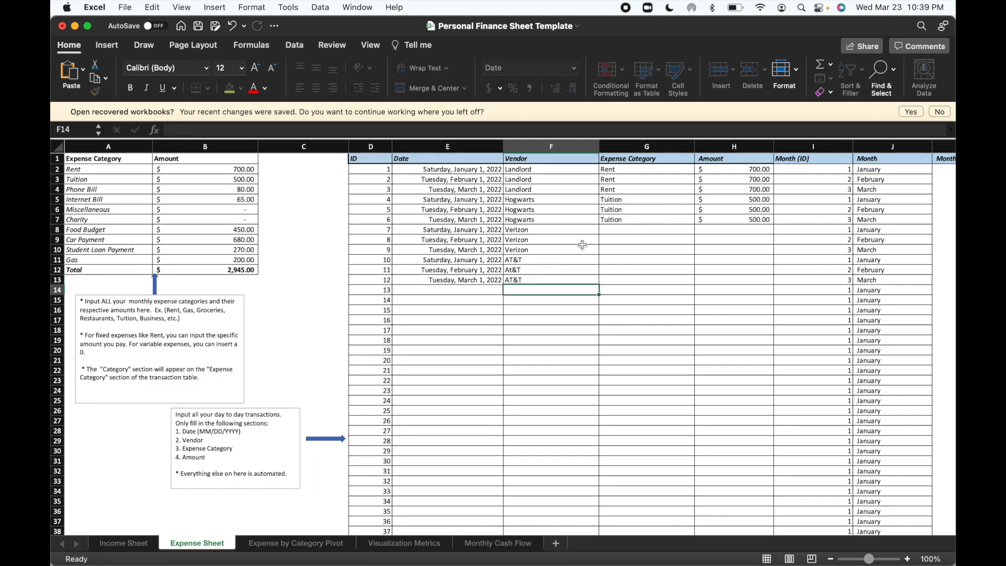
Assign the Phone Bill expense category to the three Verizon transactions in cells G8 to G10.
left_click(625, 229)
type("Ph")
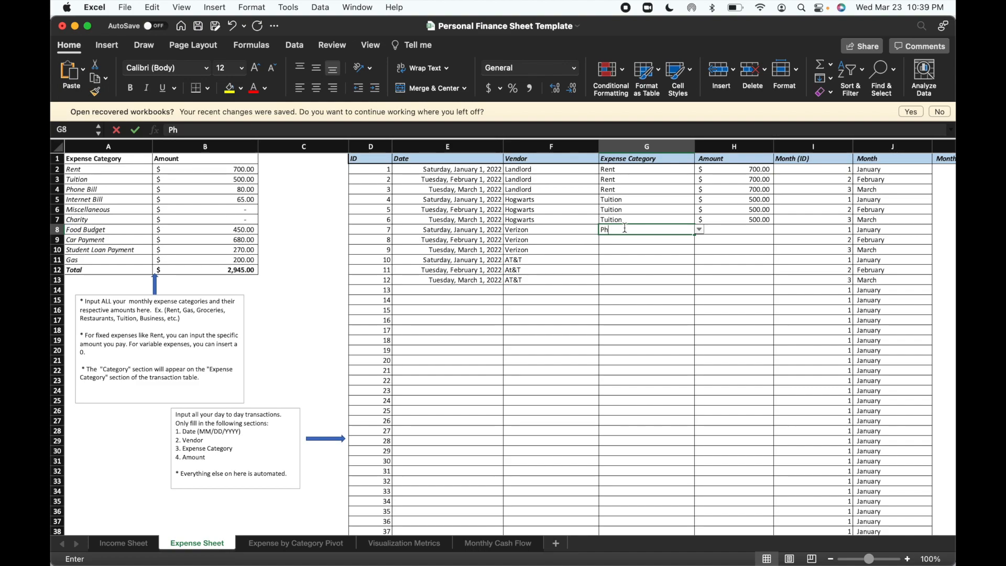
type("one Bill")
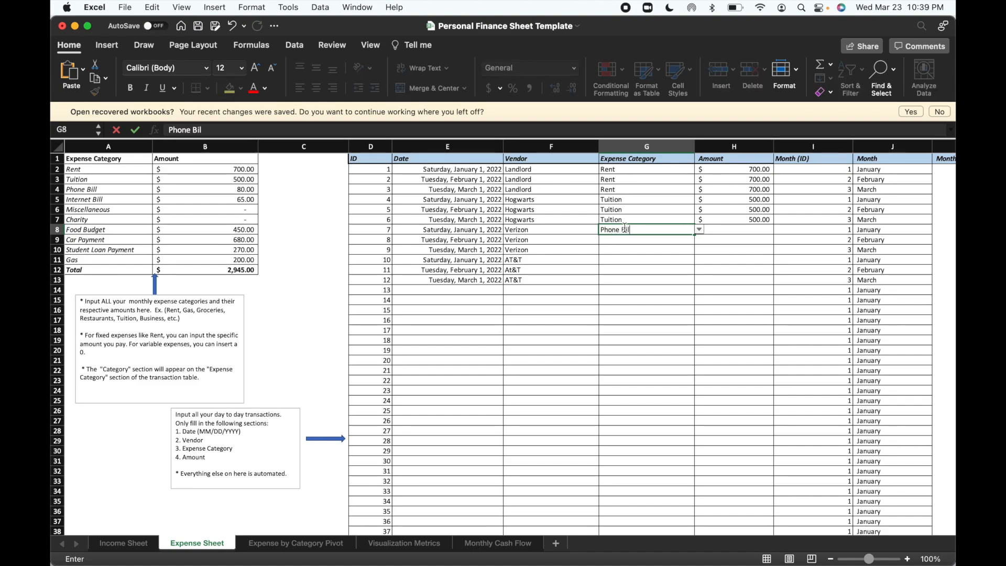
key("Return")
type("Phone Bill")
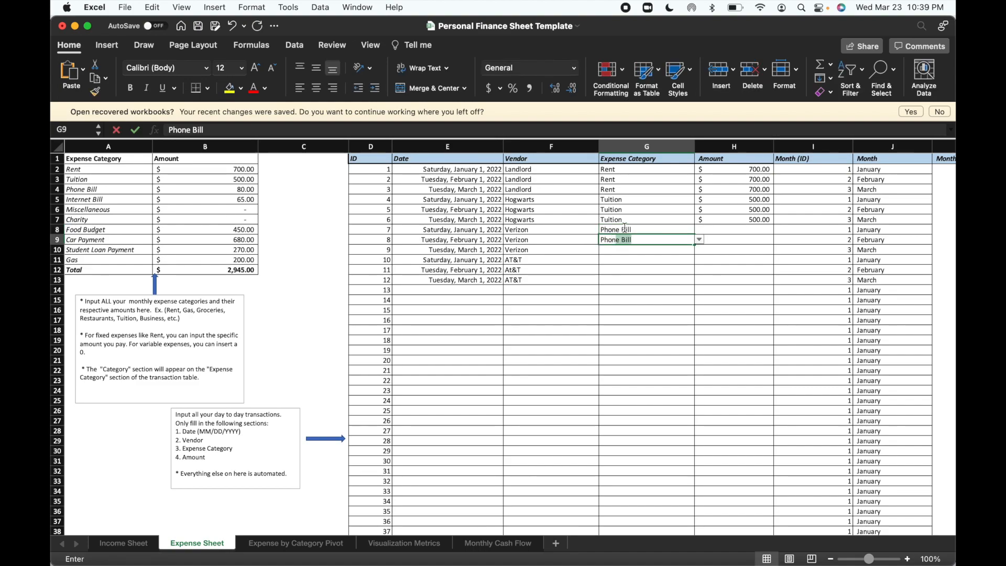
key("Return")
type("P")
key("Return")
Assign the Internet Bill expense category to the three AT&T transactions in cells G11 to G13.
type("Internet")
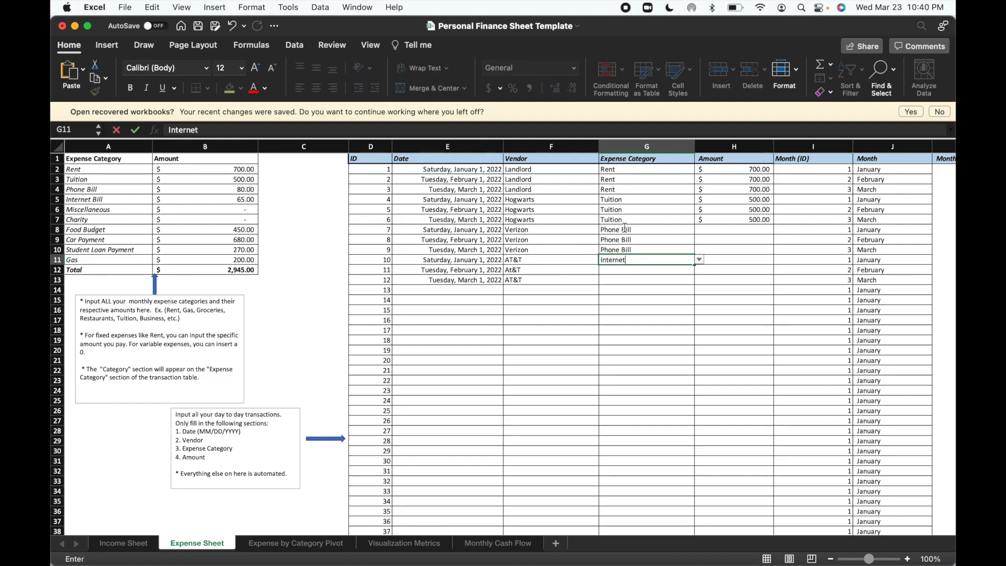
type(" Bill")
key("Return")
type("I")
key("Return")
type("I")
key("Return")
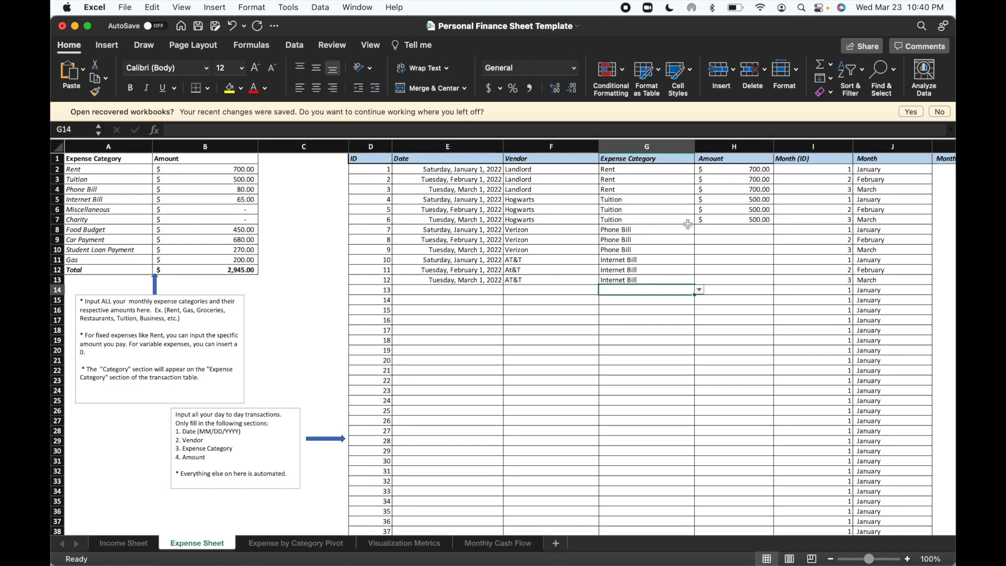
Enter an amount of 80 for each of the three phone bill transactions in cells H8 to H10.
left_click(722, 228)
type("80")
key("Return")
type("80")
key("Return")
type("80")
key("Return")
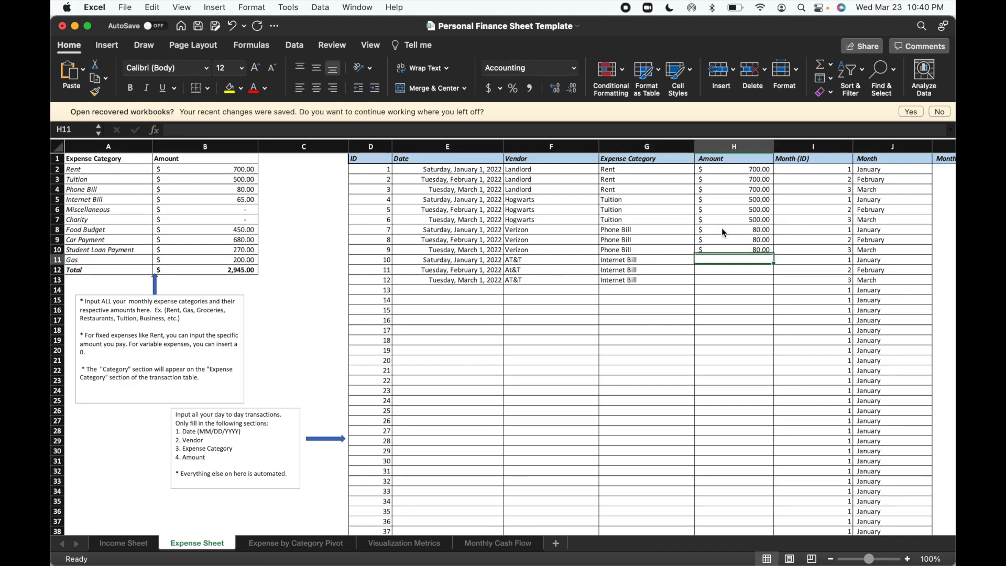
Enter an amount of 65 for each of the three internet bill transactions in cells H11 to H13.
type("65")
key("Return")
type("65")
key("Return")
type("65")
key("Return")
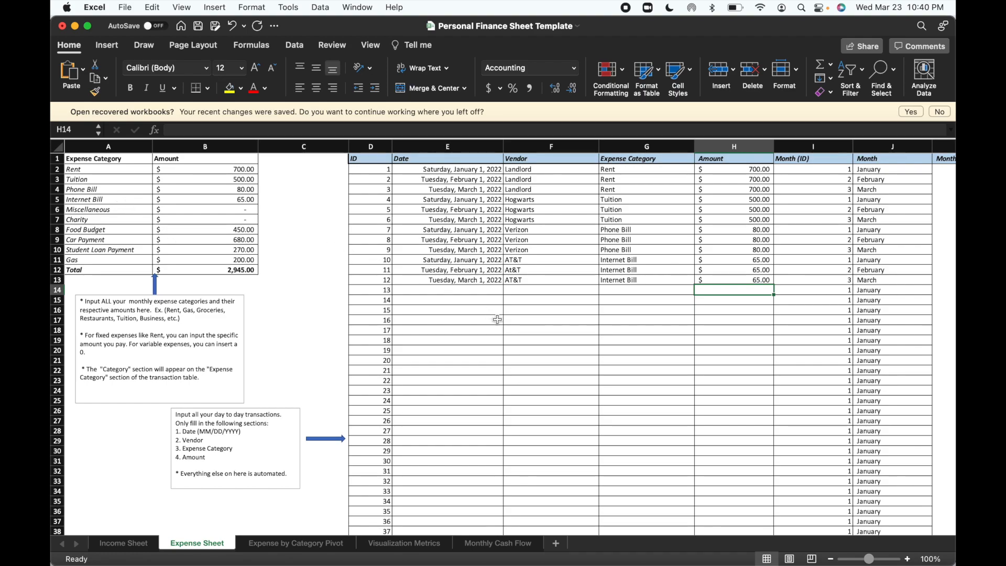
Enter the date 01/24/2022 and the vendor Chick-Fil-A for transaction 13 in cells E14 and F14.
left_click(466, 292)
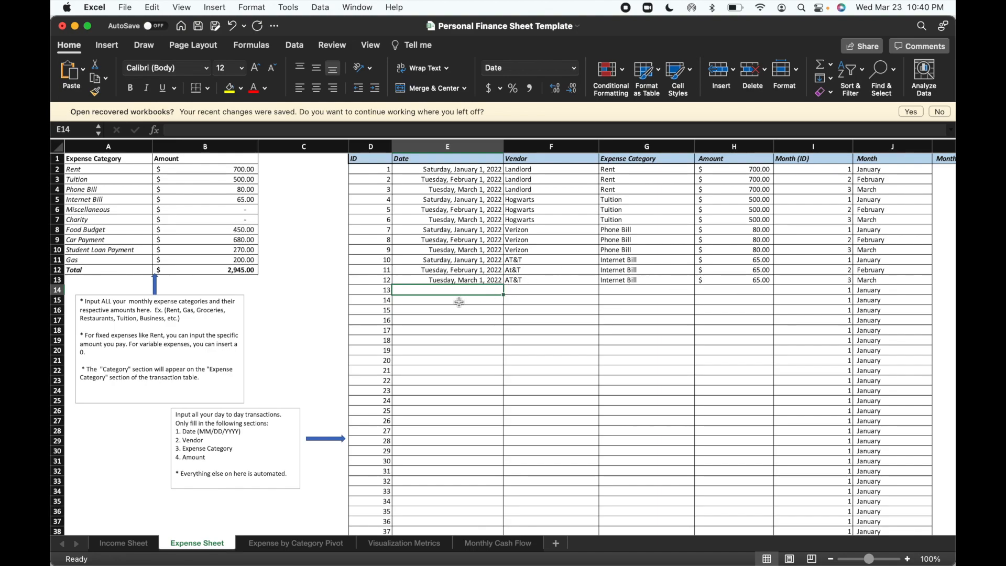
type("01/")
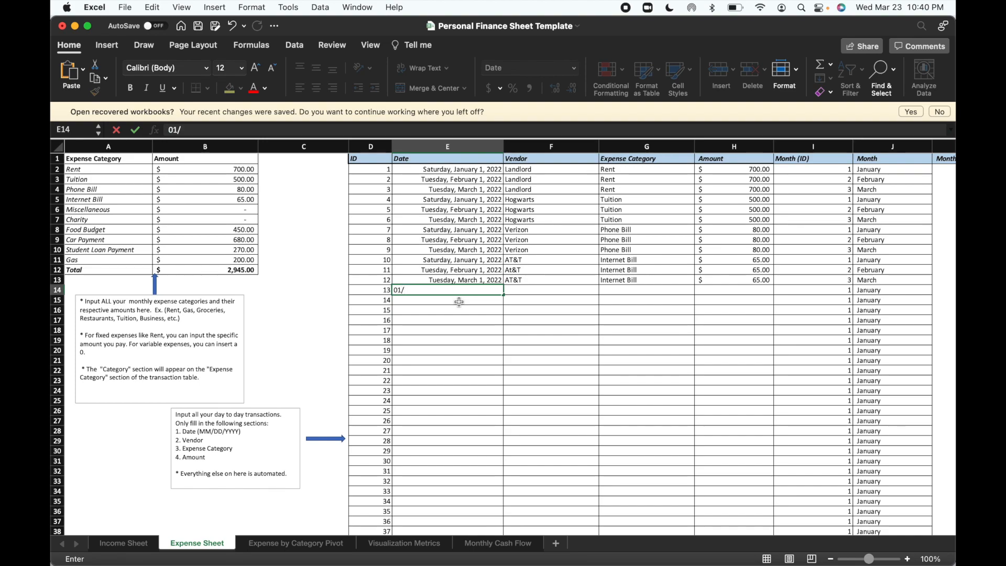
type("24/2022")
key("Return")
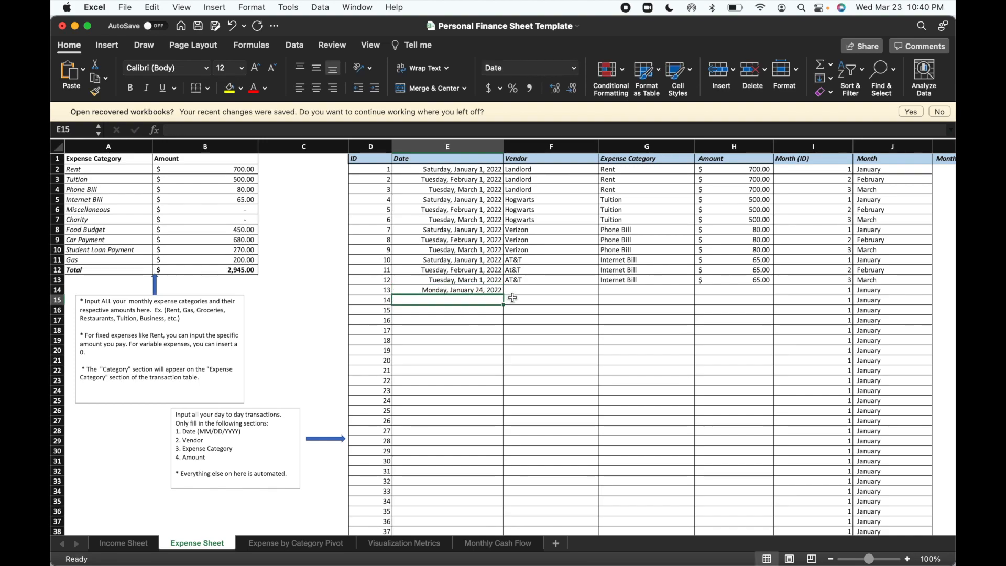
left_click(524, 291)
type("Chick-F")
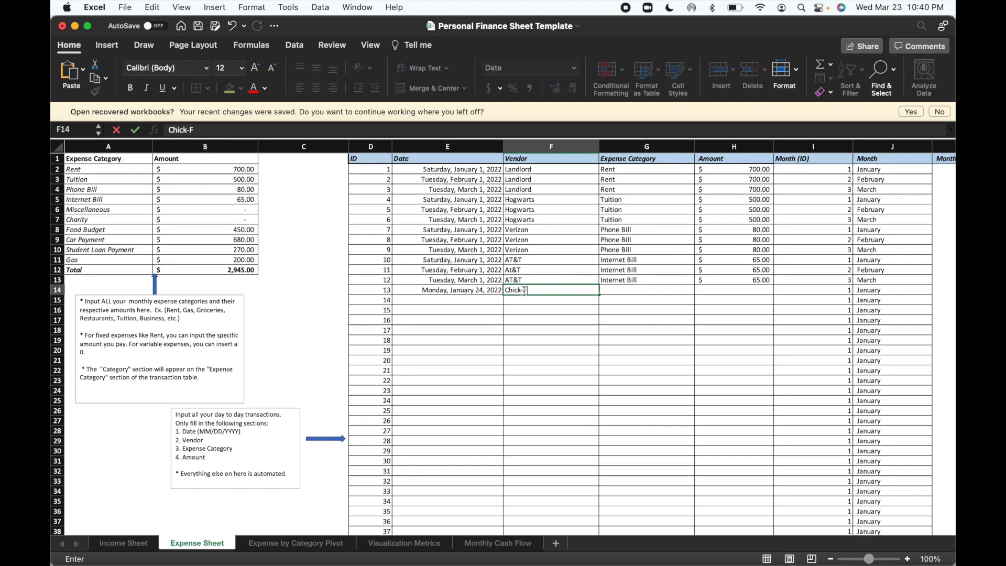
type("il-A")
Set the Chick-Fil-A transaction's expense category to Food Budget and its amount to 12 in cells G14 and H14.
left_click(610, 293)
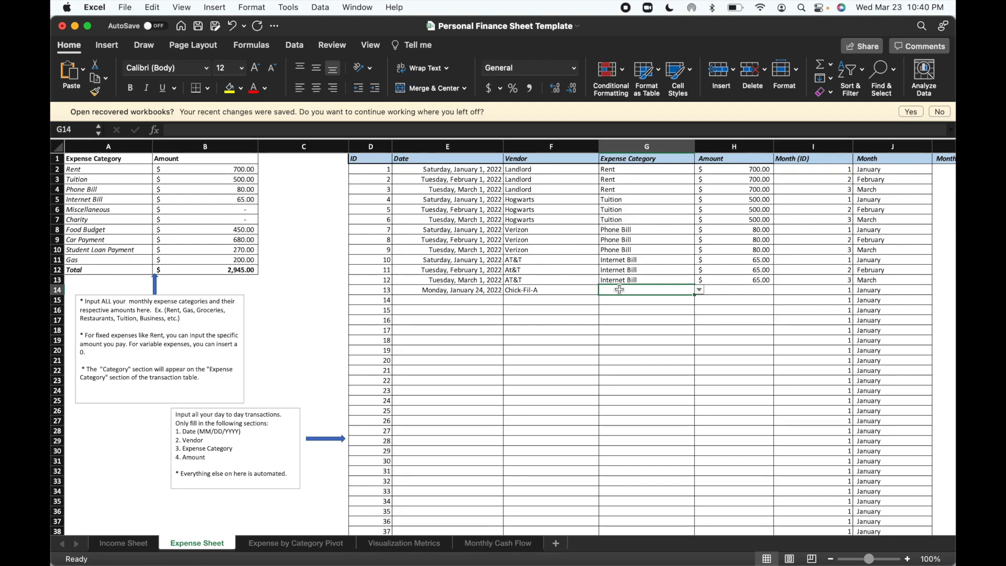
type("Food")
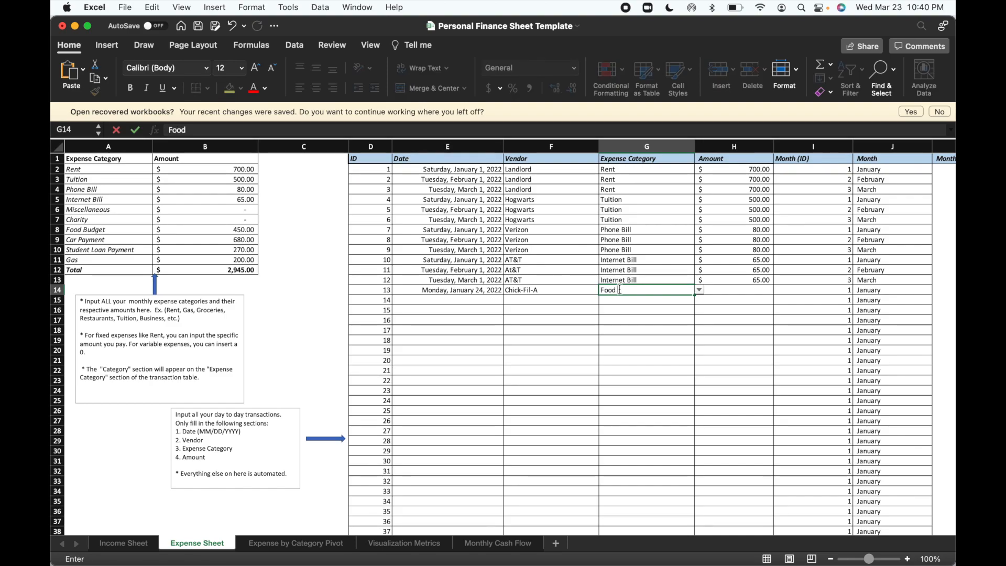
type(" Budget")
left_click(727, 288)
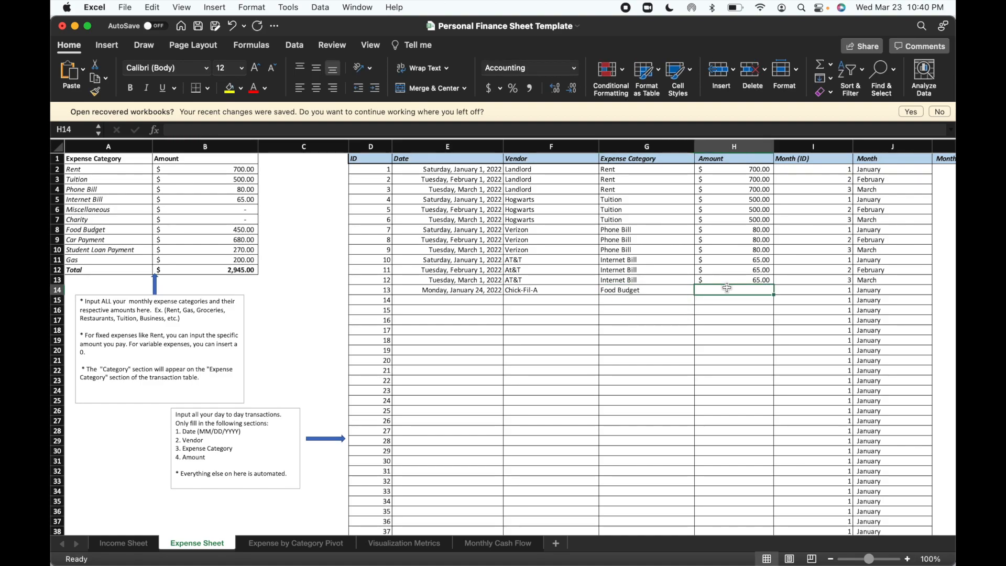
type("12")
key("Return")
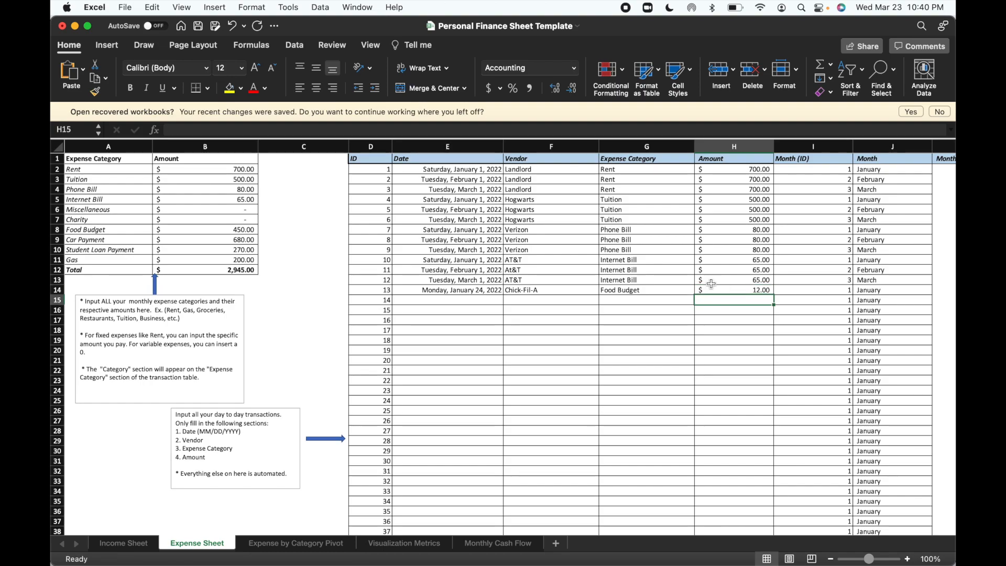
Enter the date 01/25/2022 and the vendor Chipotle for transaction 14 in cells E15 and F15.
left_click(484, 297)
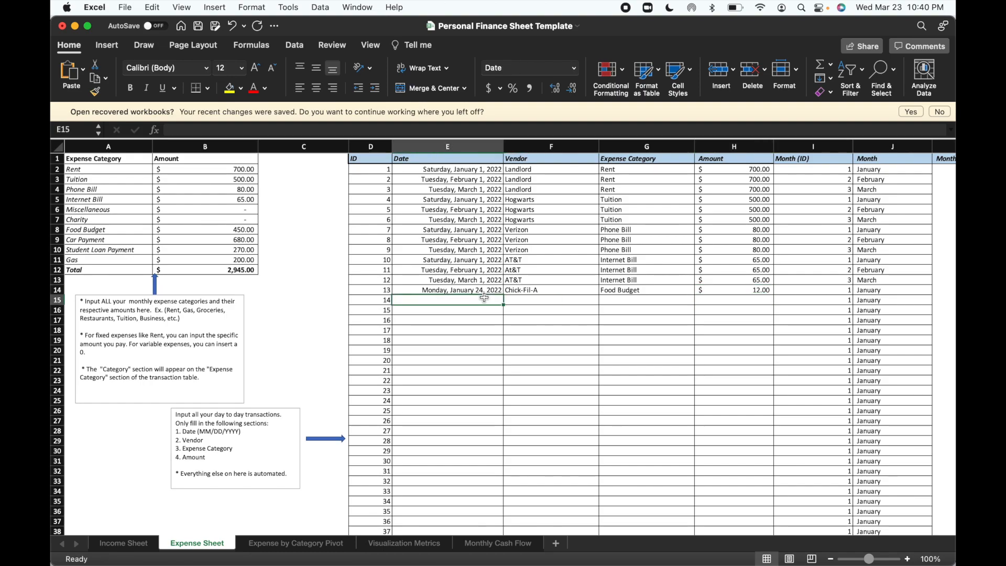
type("01/25")
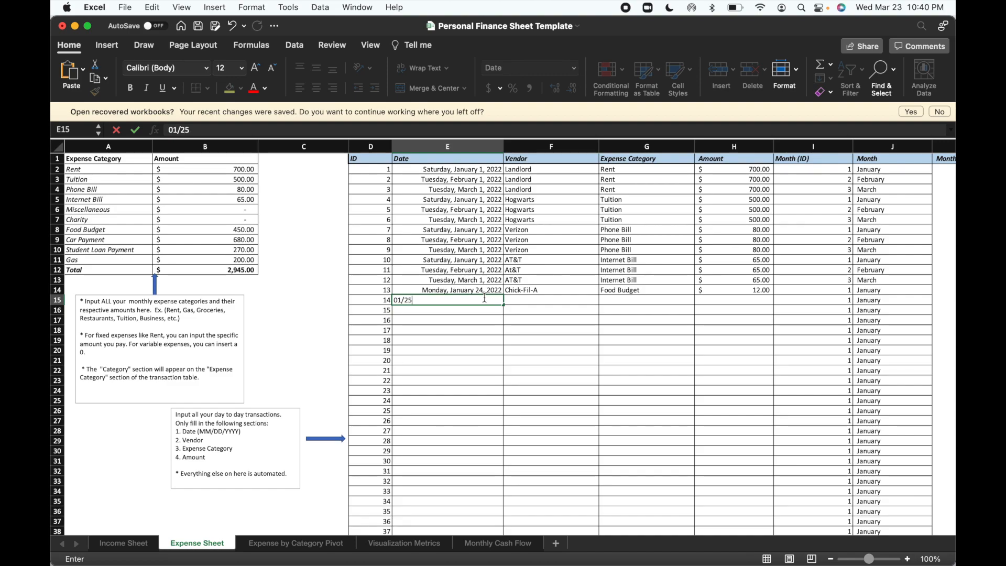
key("Return")
left_click(531, 297)
type("Chipotle")
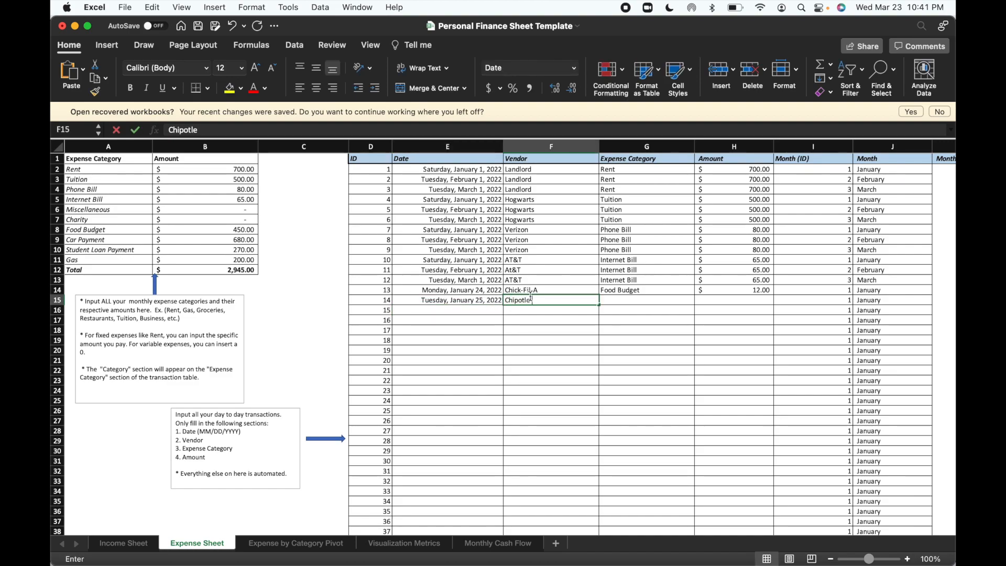
Set the Chipotle transaction's expense category to Food Budget and its amount to 9.12 in cells G15 and H15.
left_click(617, 300)
type("Food Budget")
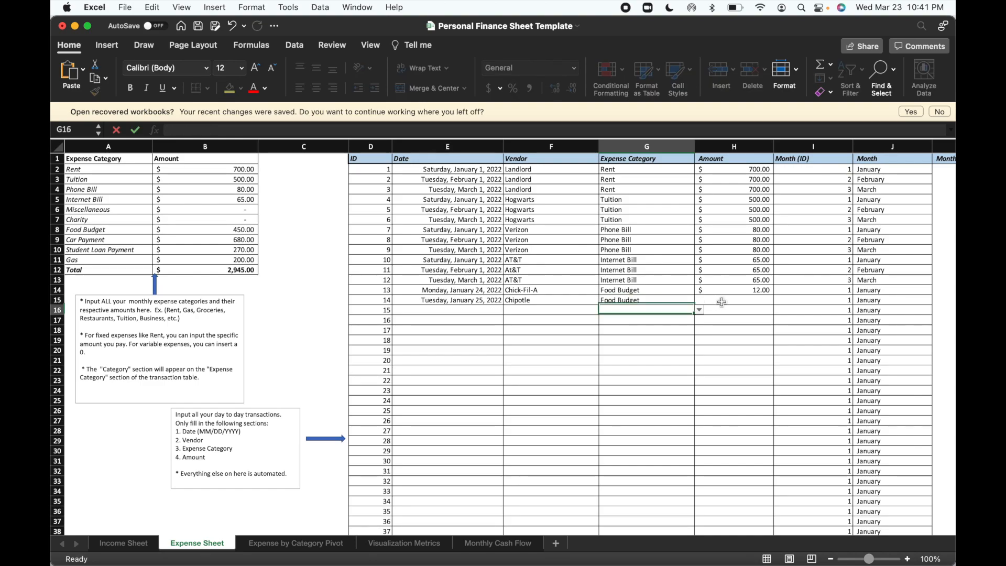
left_click(723, 302)
type("9.12")
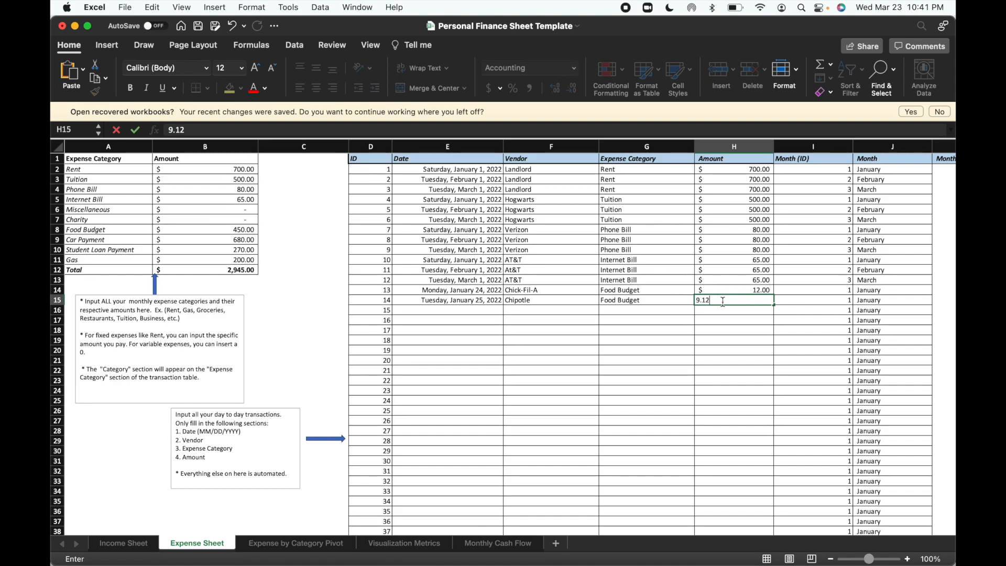
key("Return")
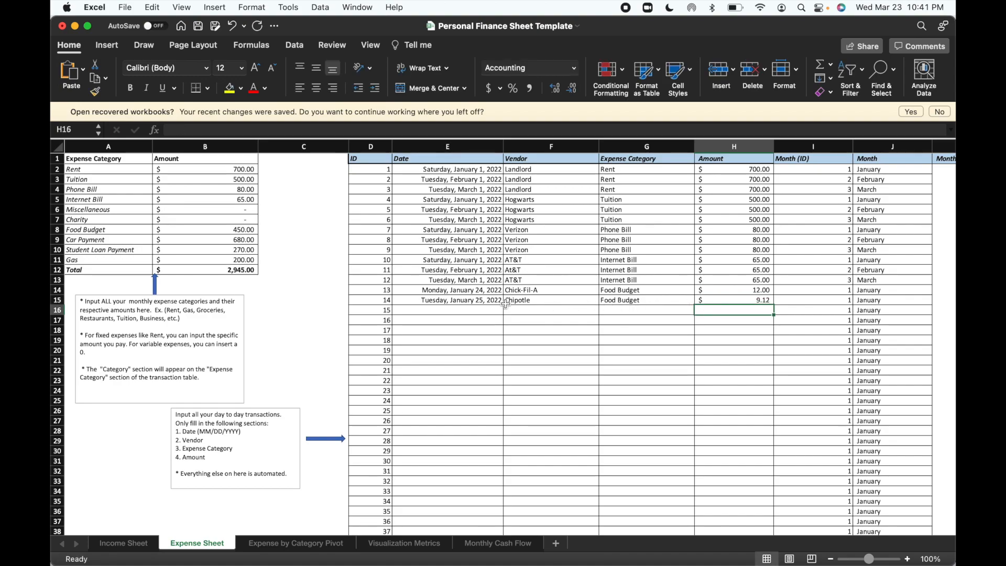
Enter the date 01/27/2022 and the vendor Salvation Army for transaction 15 in cells E16 and F16.
left_click(452, 312)
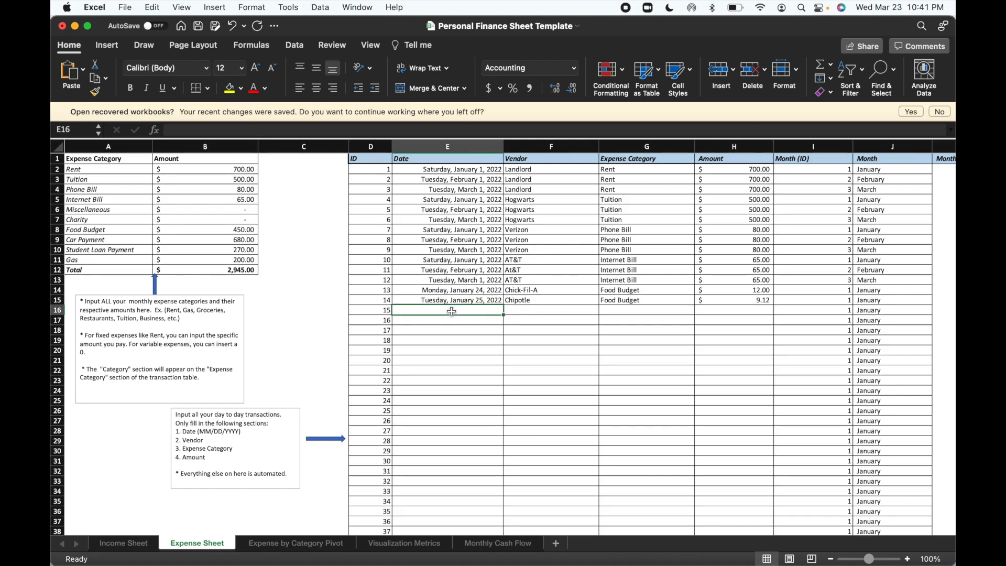
type("01/")
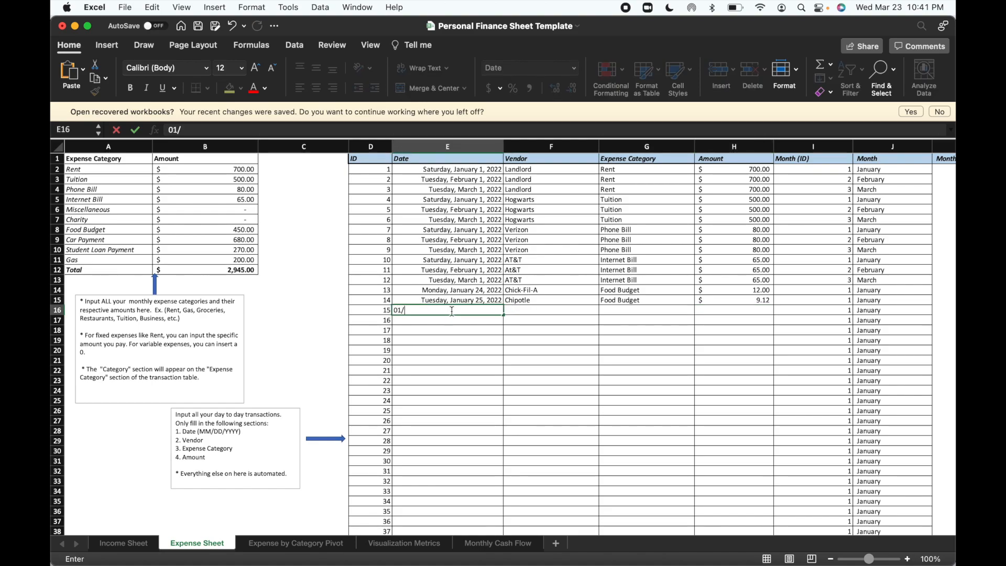
type("27/2022")
key("Return")
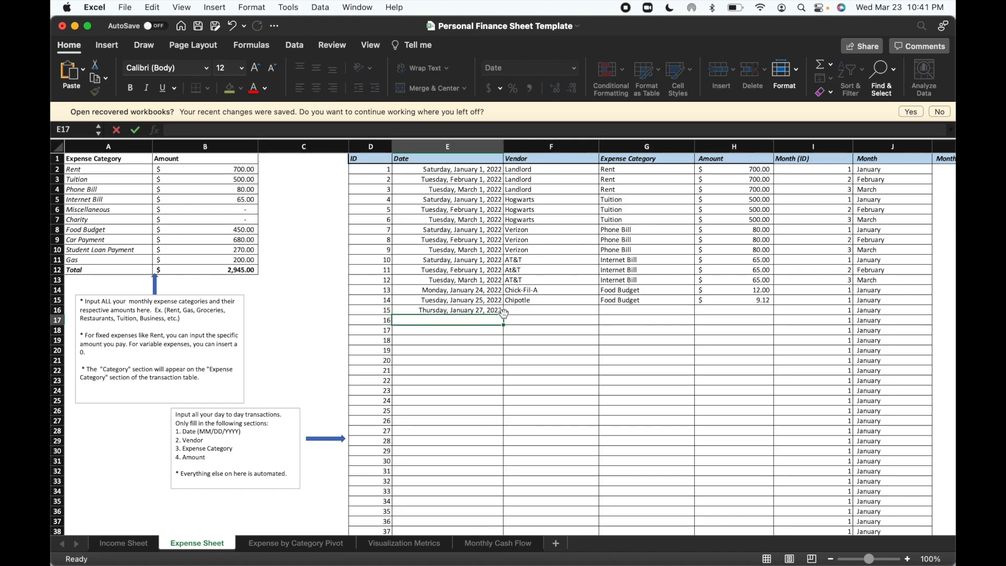
left_click(525, 303)
left_click(523, 309)
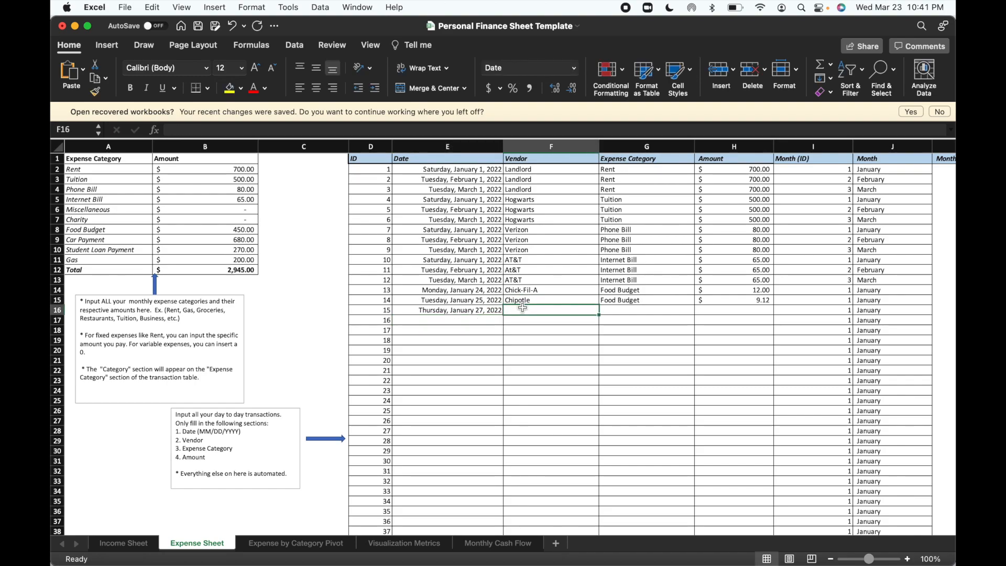
type("Salvation Army")
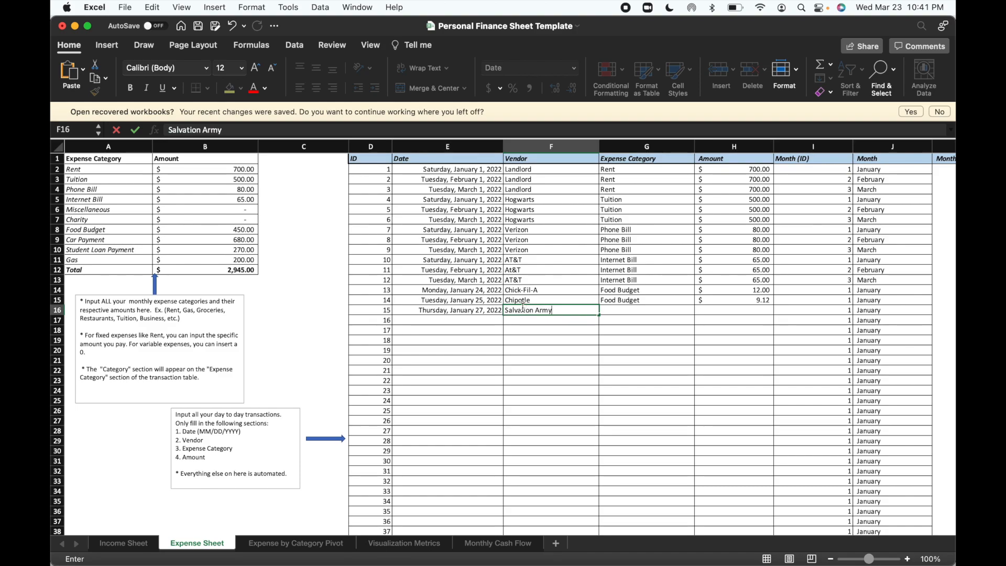
Set the Salvation Army transaction's expense category to Charity and its amount to 500 in cells G16 and H16.
left_click(635, 310)
type("Cha")
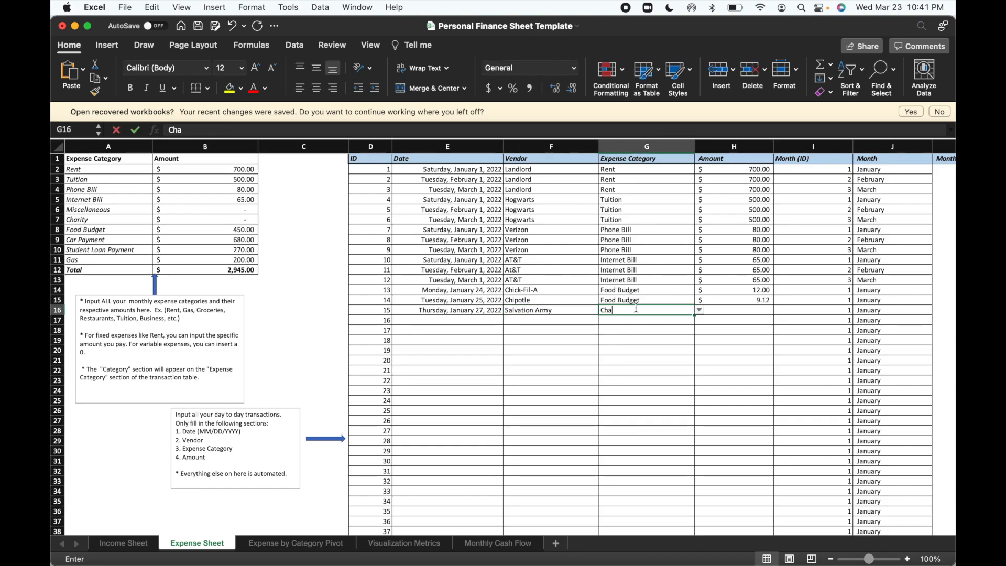
type("rity")
left_click(725, 310)
type("500")
key("Return")
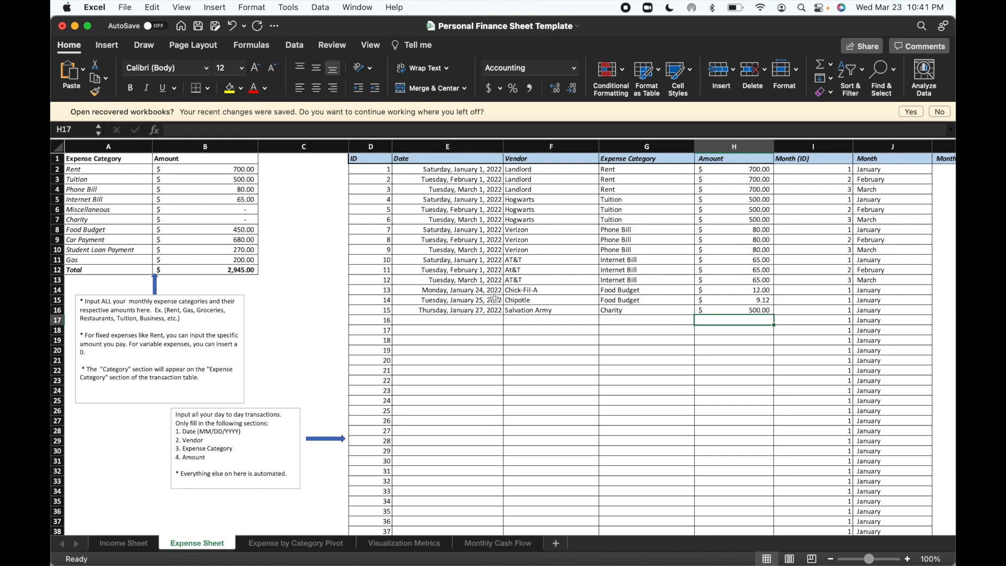
Enter the dates 01/01/2022, 02/01/2022 and 03/01/2022 for transactions 16 to 18 in cells E17 to E19.
left_click(451, 320)
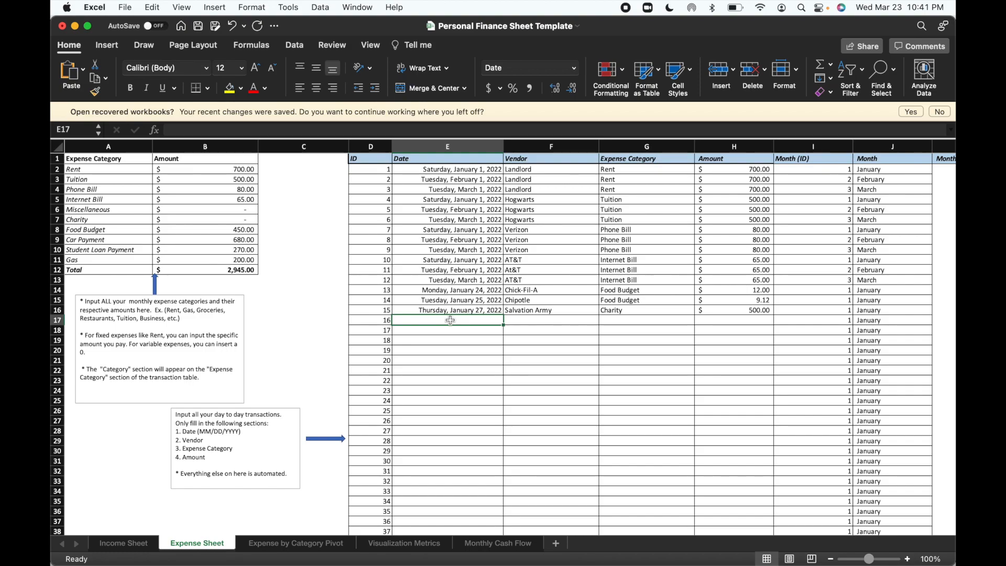
type("1/1/2022")
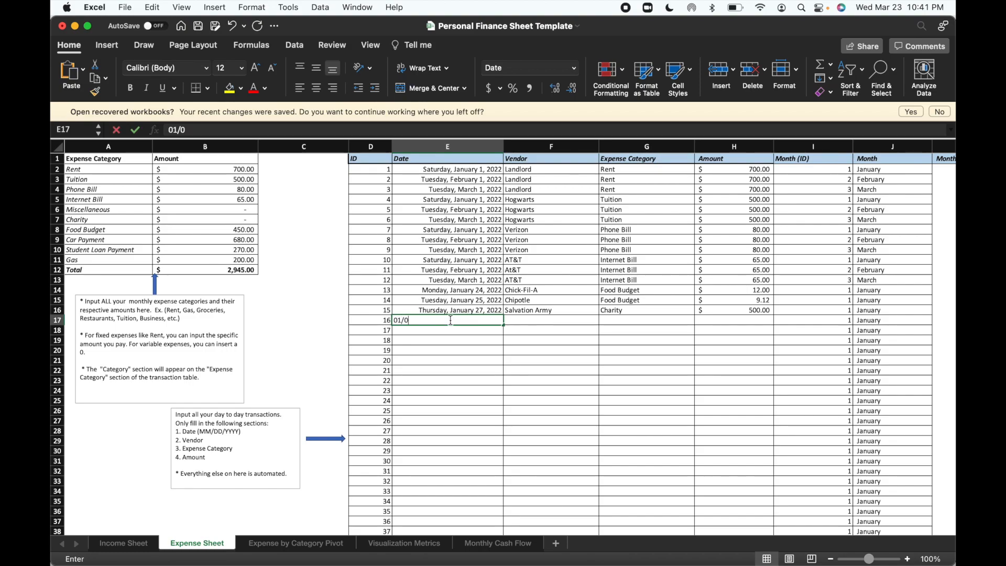
key("Return")
type("02/01")
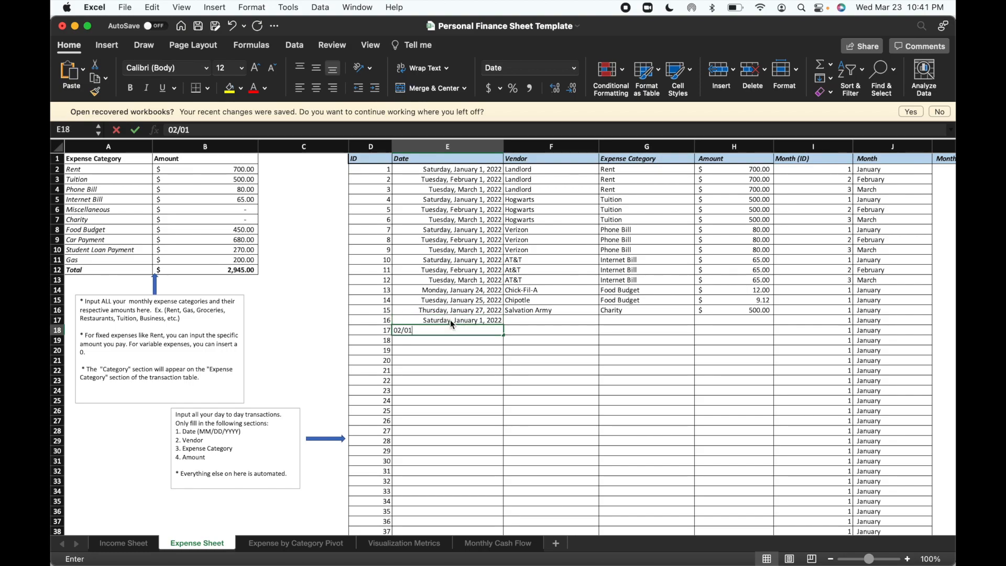
key("Return")
type("03/-1")
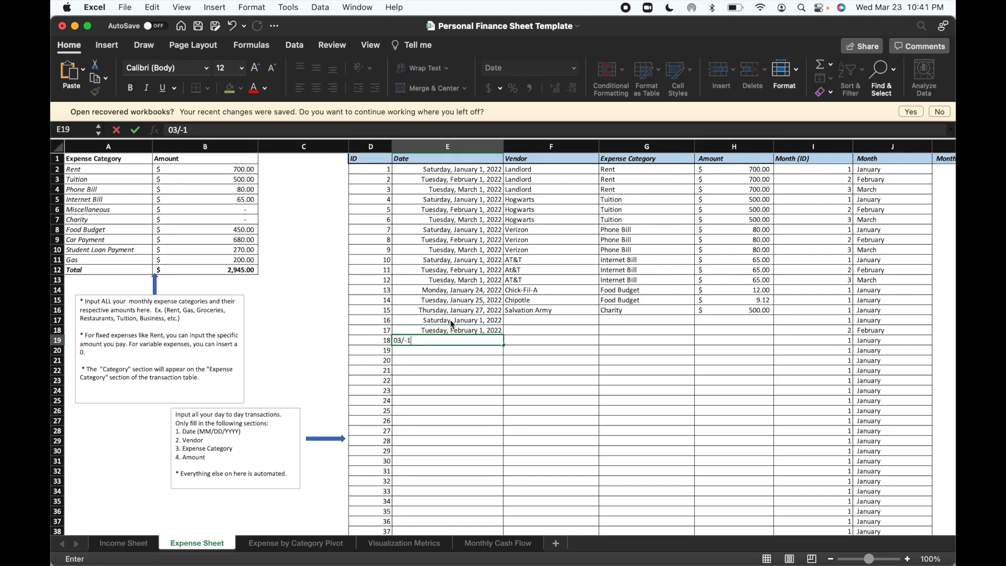
type("01")
key("Return")
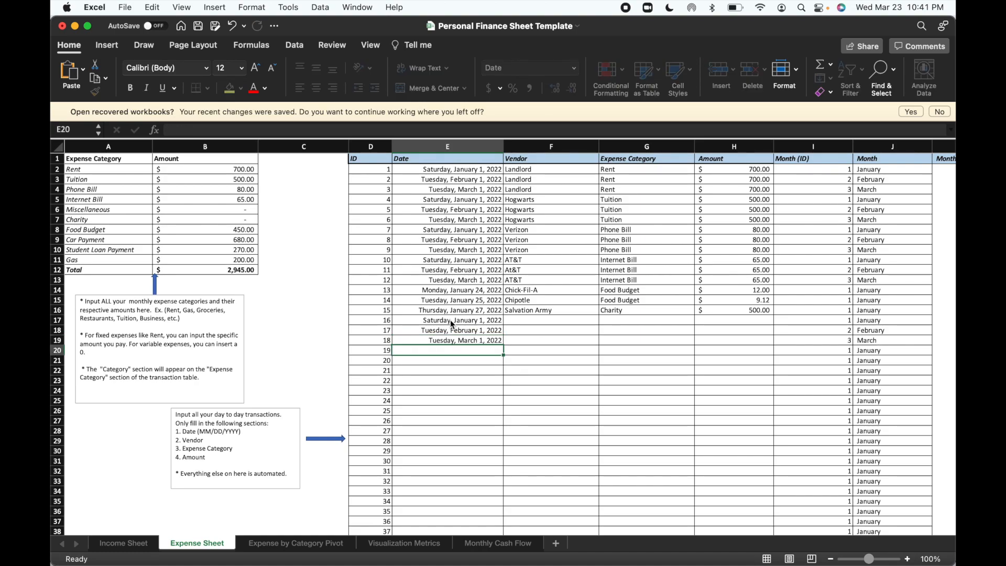
Enter the dates 01/01/2022, 02/01/2022 and 03/01/2022 for transactions 19 to 21 in cells E20 to E22.
type("01/01")
key("Return")
type("02/")
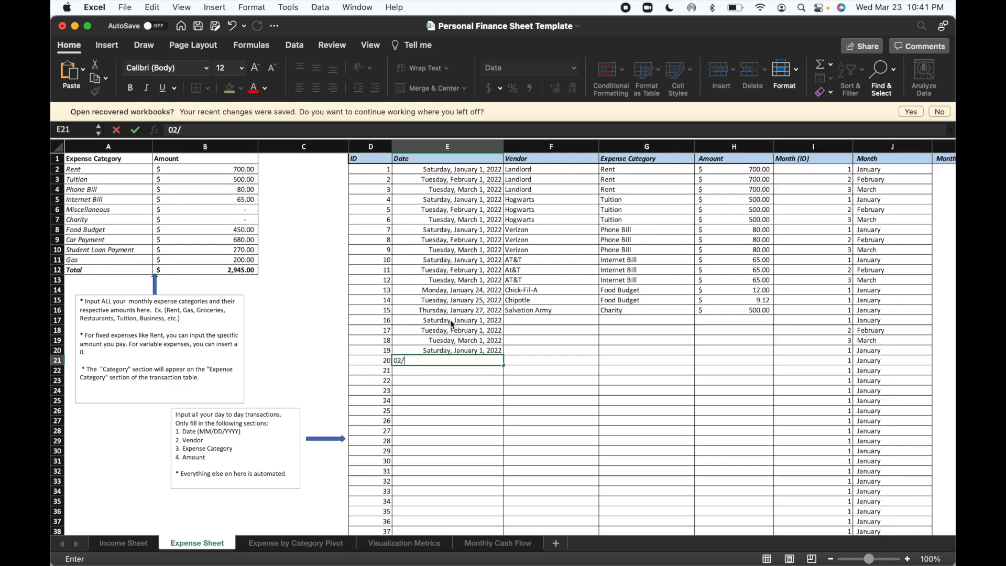
type("01")
key("Return")
type("0")
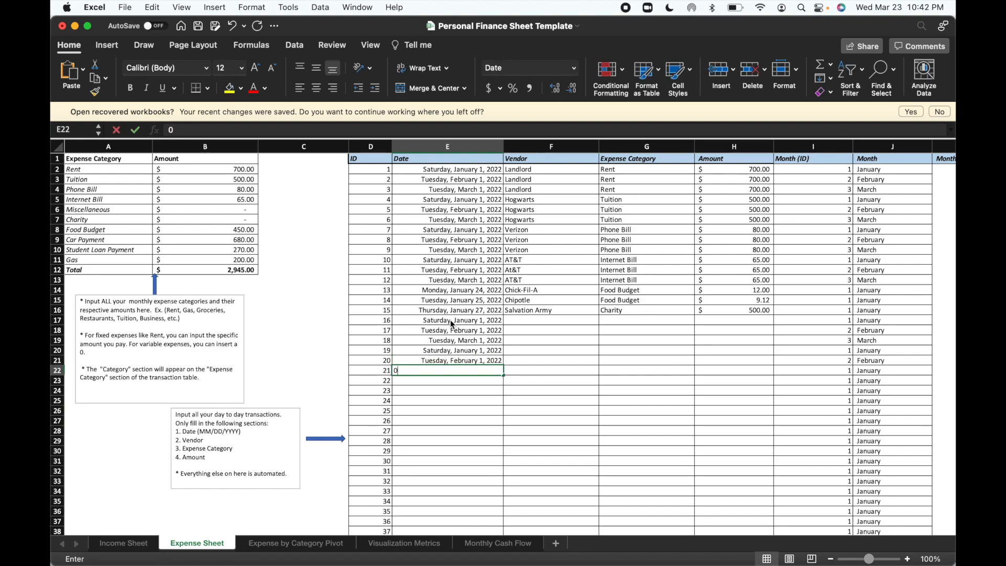
type("3/01")
key("Return")
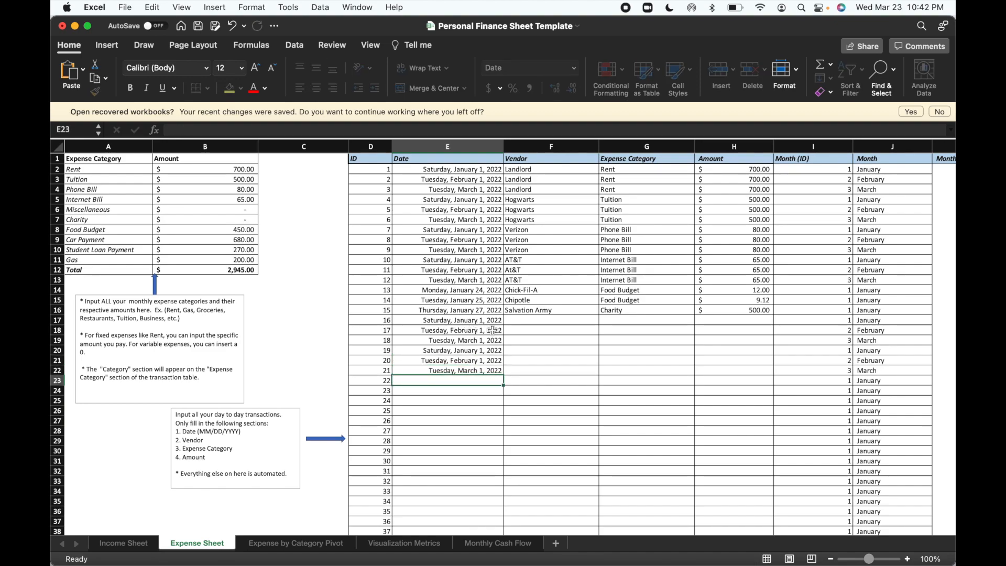
Enter Toyota Financial as the vendor for transactions 16 to 18 in cells F17 to F19.
left_click(529, 322)
type("Toyota Financial")
key("Return")
type("F")
key("BackSpace")
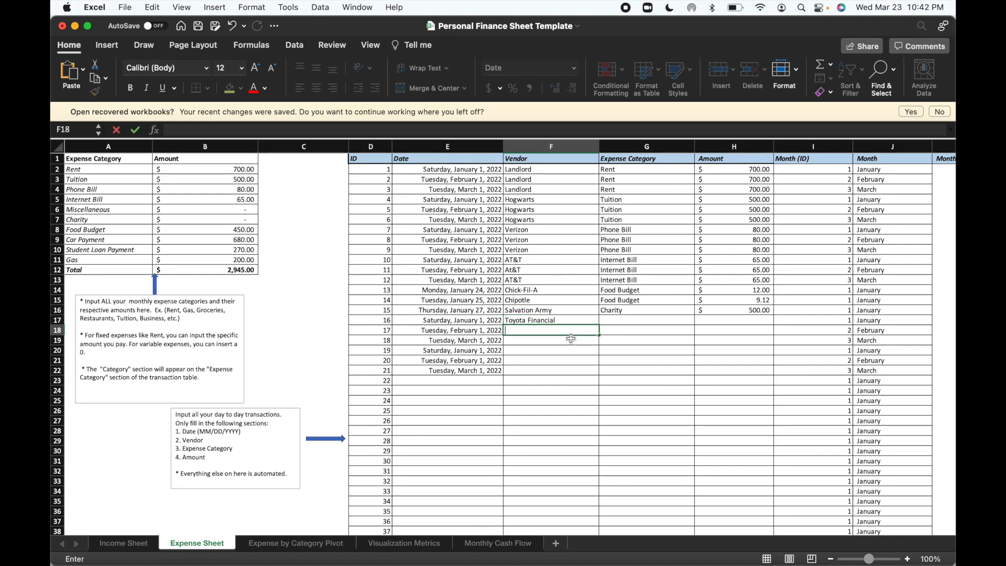
type("Toyota Financial")
key("Return")
type("T")
key("Return")
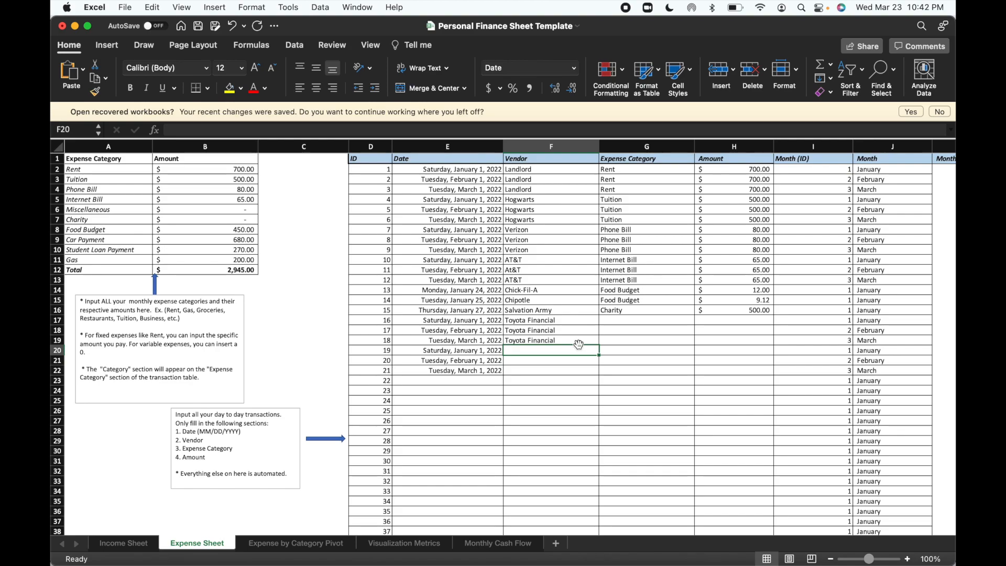
Enter Sallie Mae as the vendor for transactions 19 to 21 in cells F20 to F22.
type("Sallie Mae")
key("Return")
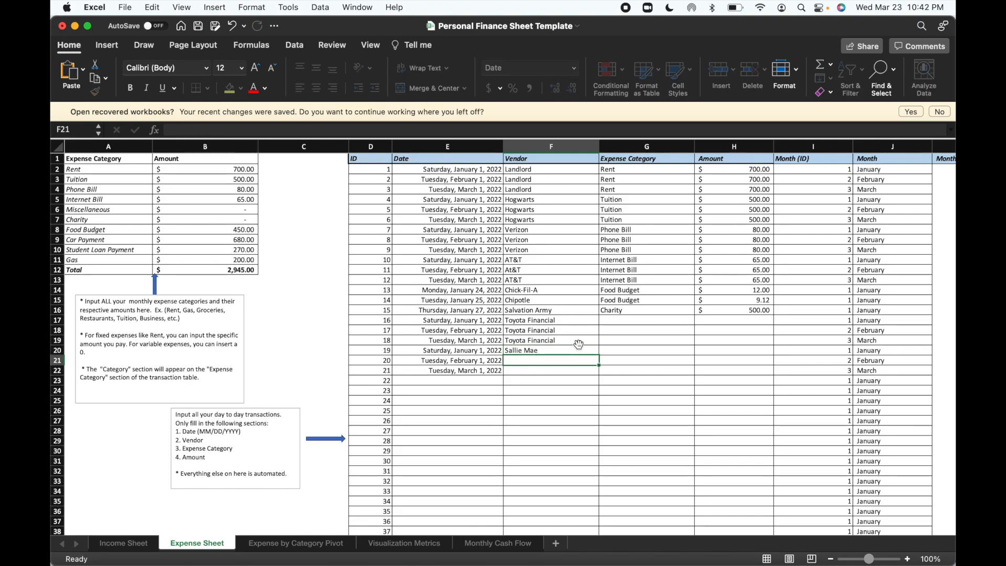
type("Sallie Mae")
key("Return")
type("Sallie")
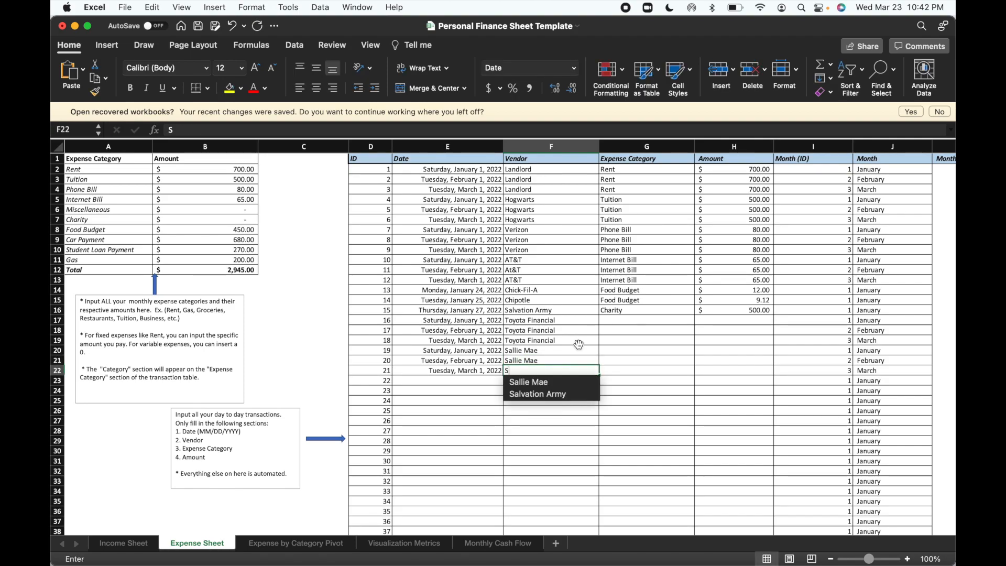
key("Return")
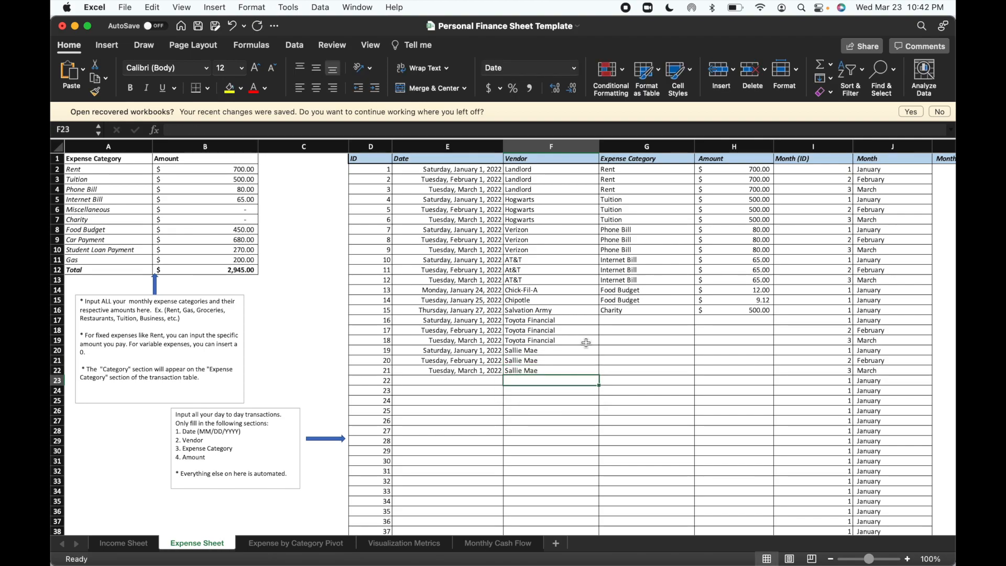
Set the expense category of the three Toyota Financial transactions to Car Payment in cells G17 to G19.
left_click(636, 319)
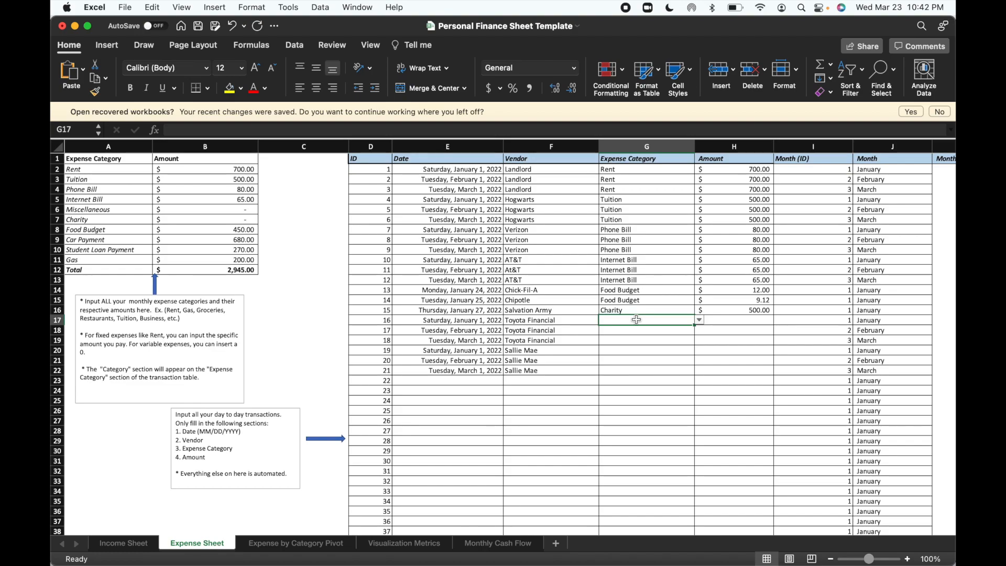
type("Car Payment")
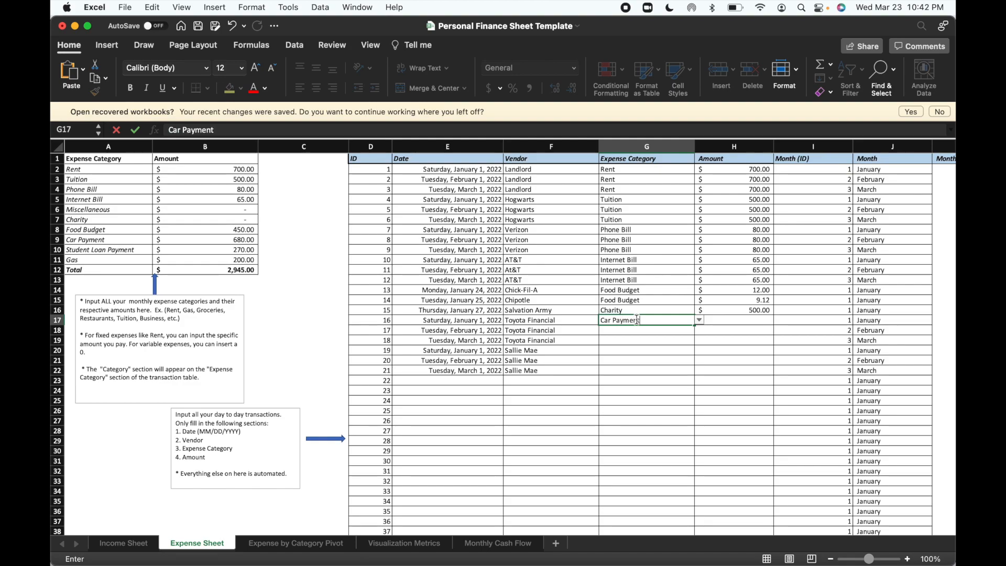
key("Return")
type("Car Payment")
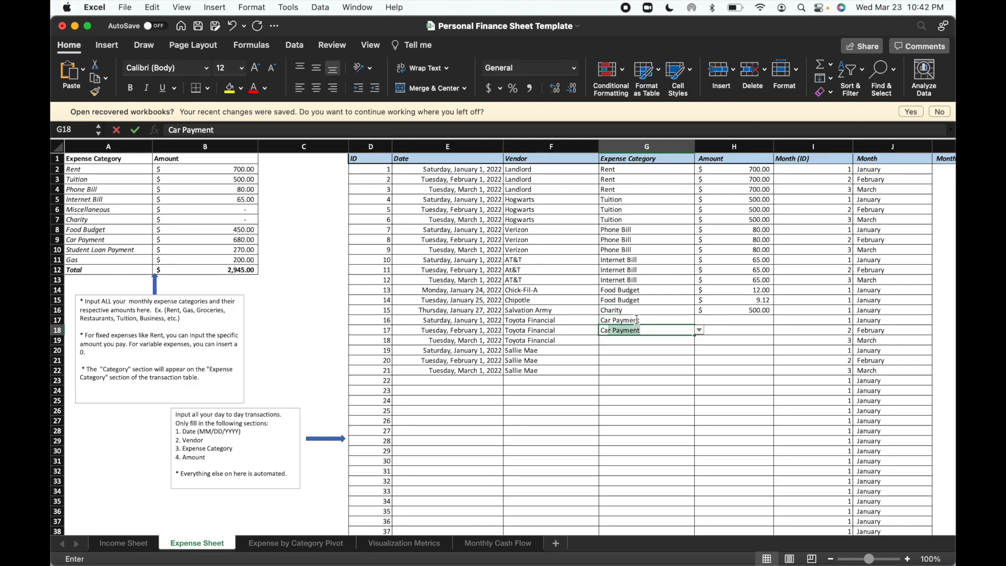
key("Return")
type("Car Payment")
key("Return")
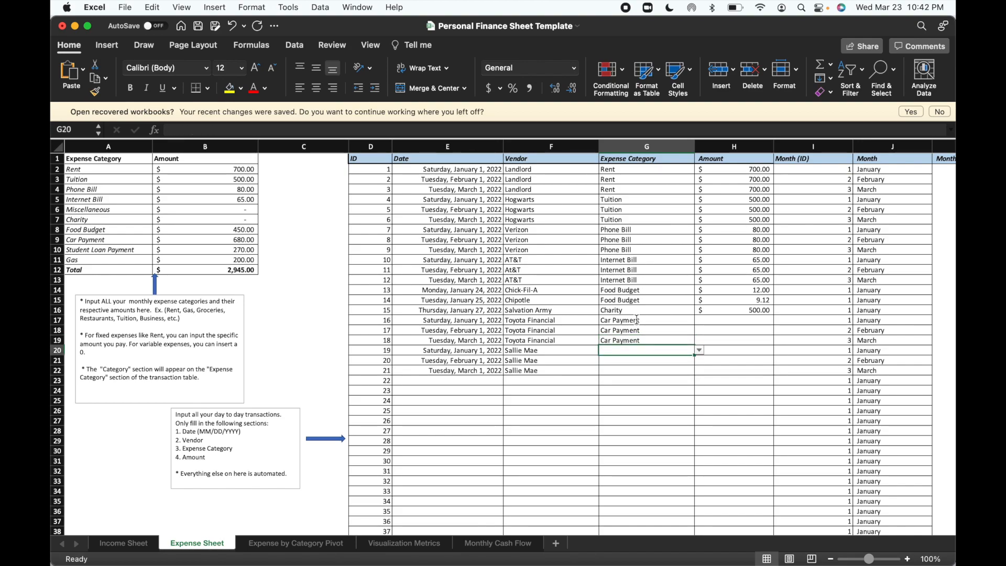
Set the expense category of the three Sallie Mae transactions to Student Loan Payment in cells G20 to G22.
type("Student Loan Payment")
key("Return")
type("S")
key("Return")
type("S")
key("Return")
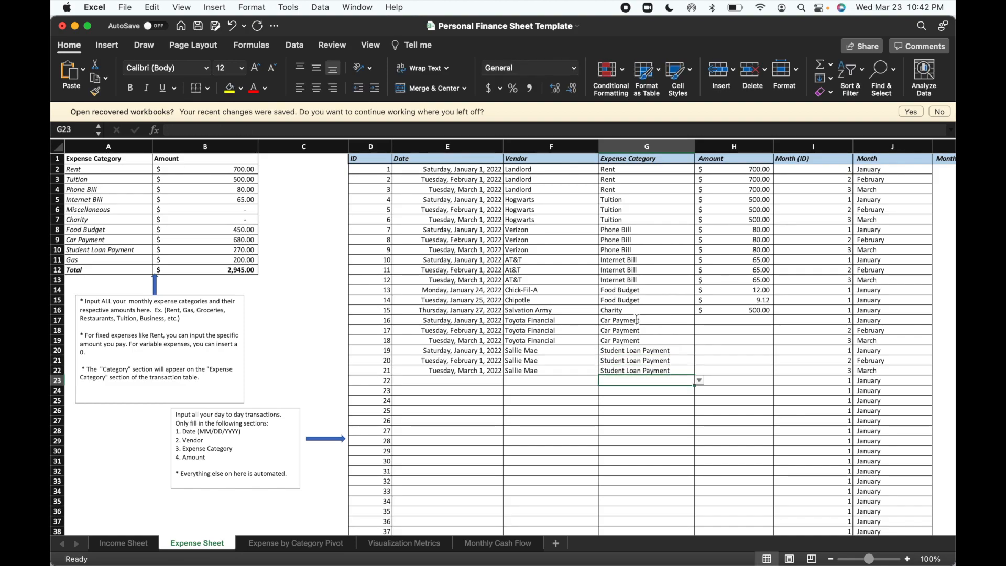
Enter an amount of 680 for each of the three Toyota Financial car payments in cells H17 to H19.
left_click(737, 323)
type("680")
key("Return")
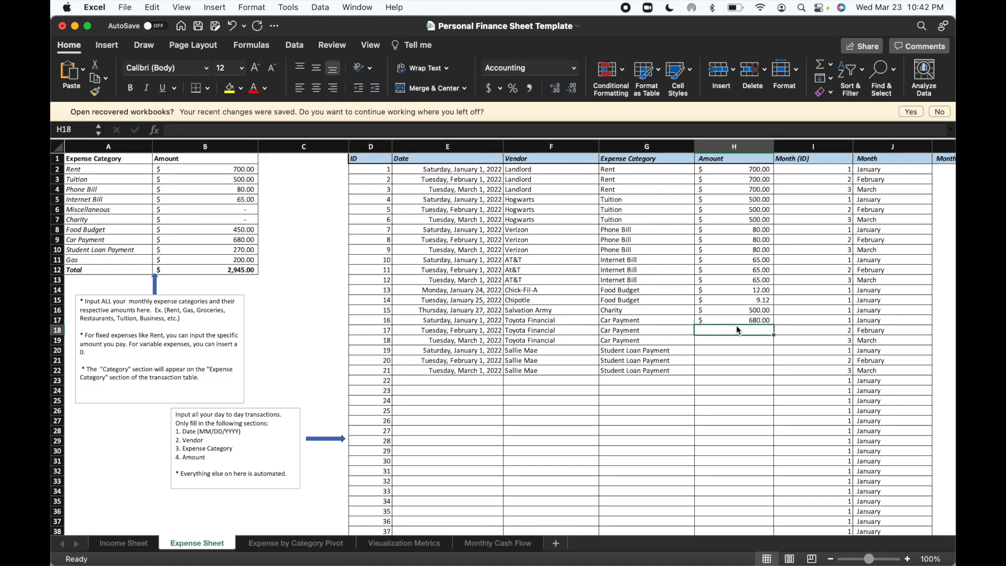
type("270")
key("BackSpace")
key("BackSpace")
key("BackSpace")
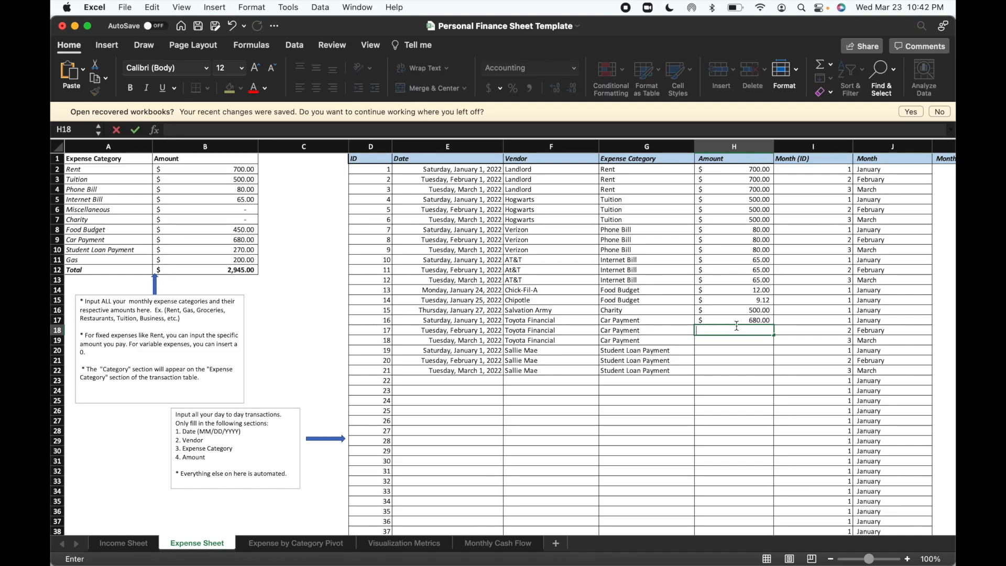
type("680")
key("Return")
type("680")
key("Return")
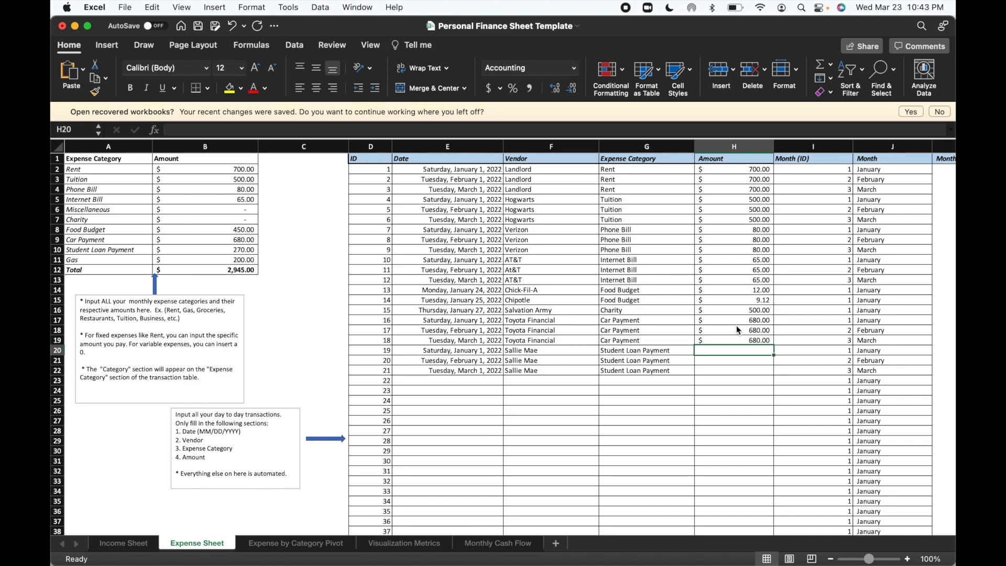
Enter an amount of 270 for each of the three Sallie Mae loan payments in cells H20 to H22.
type("270")
key("Return")
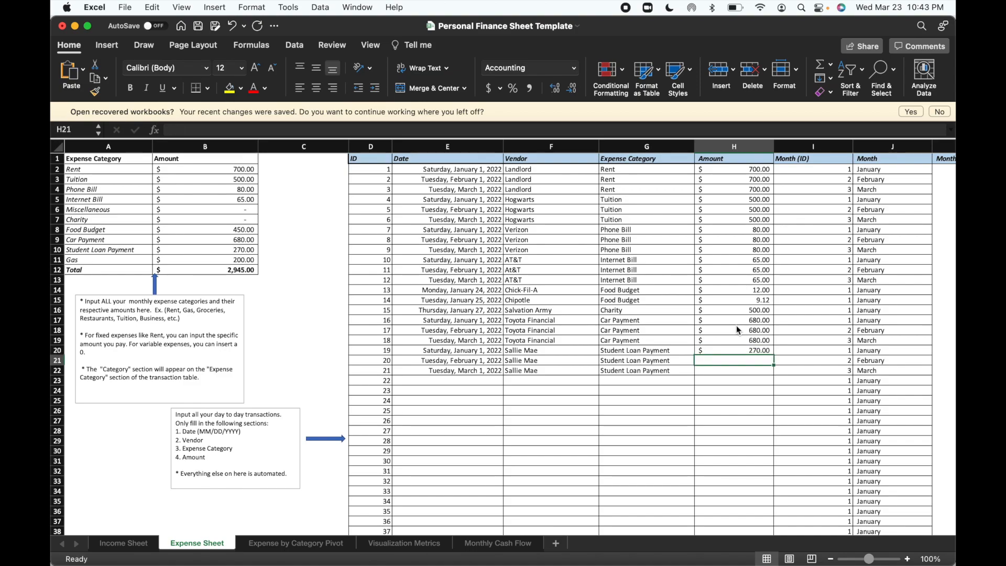
type("270")
key("Return")
type("270")
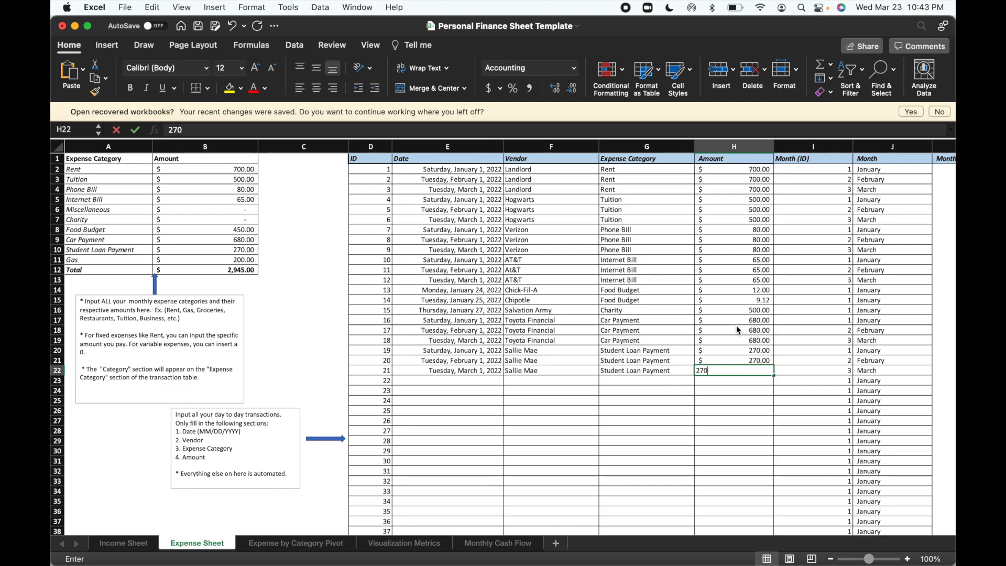
key("Return")
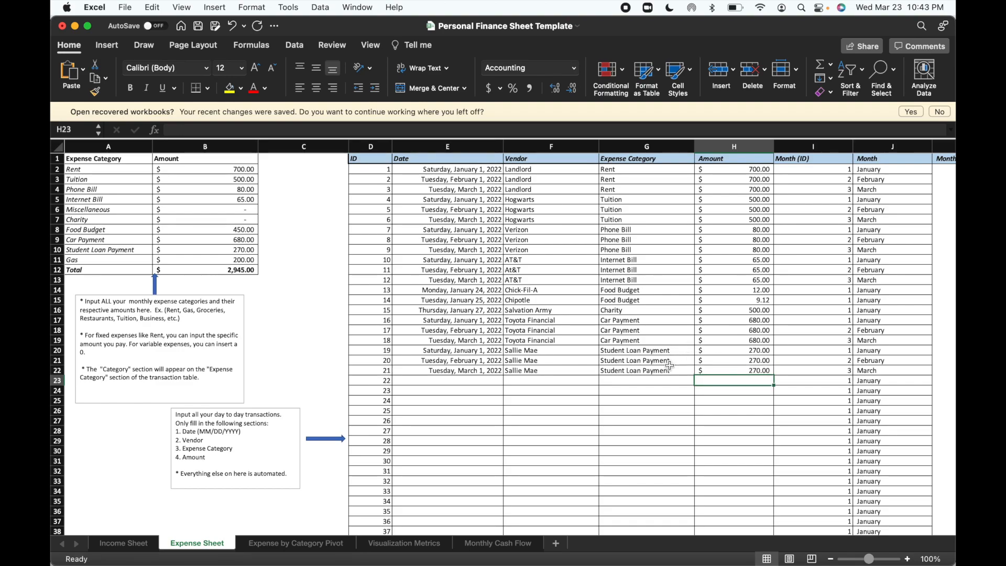
Enter the dates 01/01/2022, 02/01/2022 and 03/01/2022 for transactions 22 to 24 in cells E23 to E25.
left_click(445, 381)
type("01/")
key("BackSpace")
key("BackSpace")
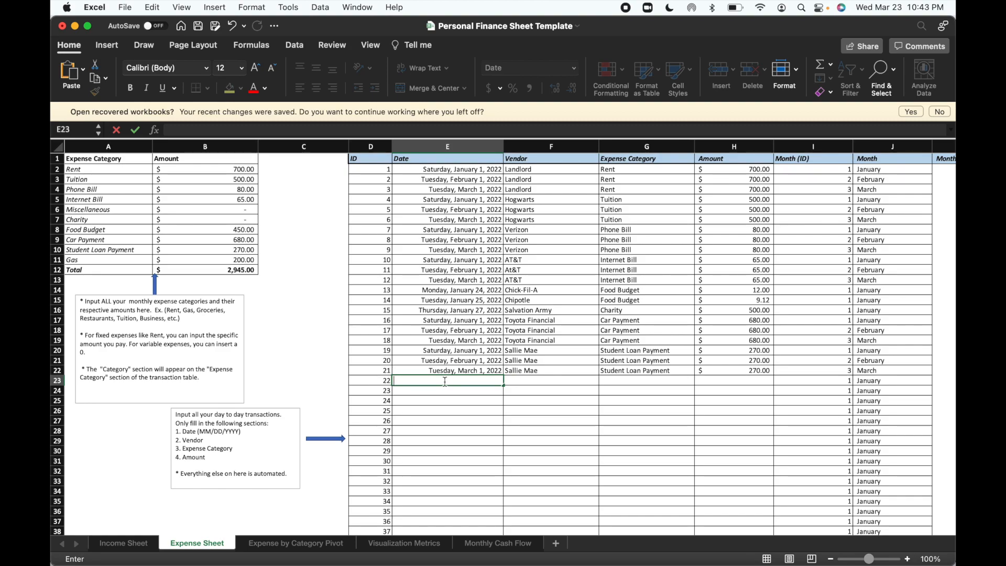
type("01/01")
key("Return")
type("02/01")
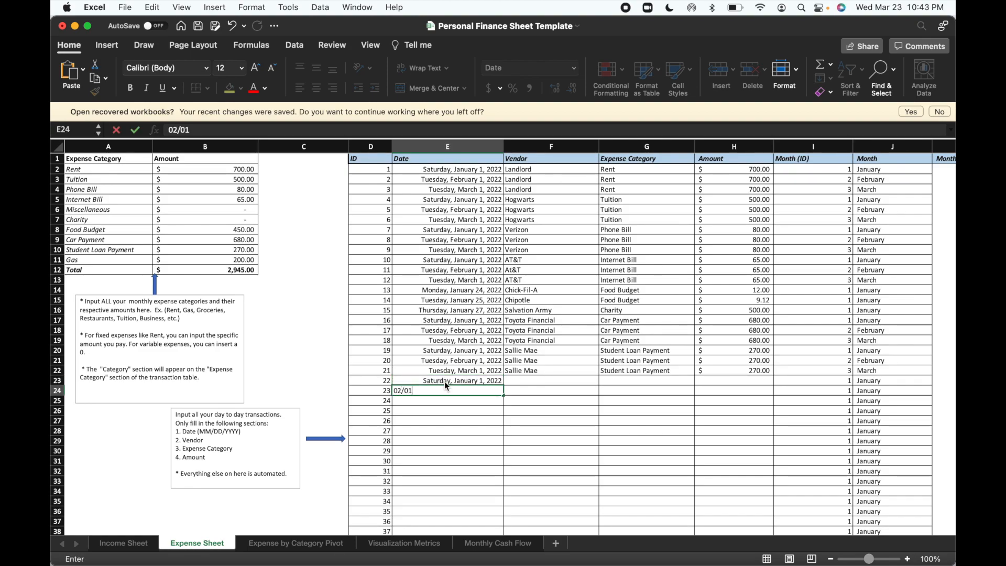
key("Return")
type("03/01")
key("Return")
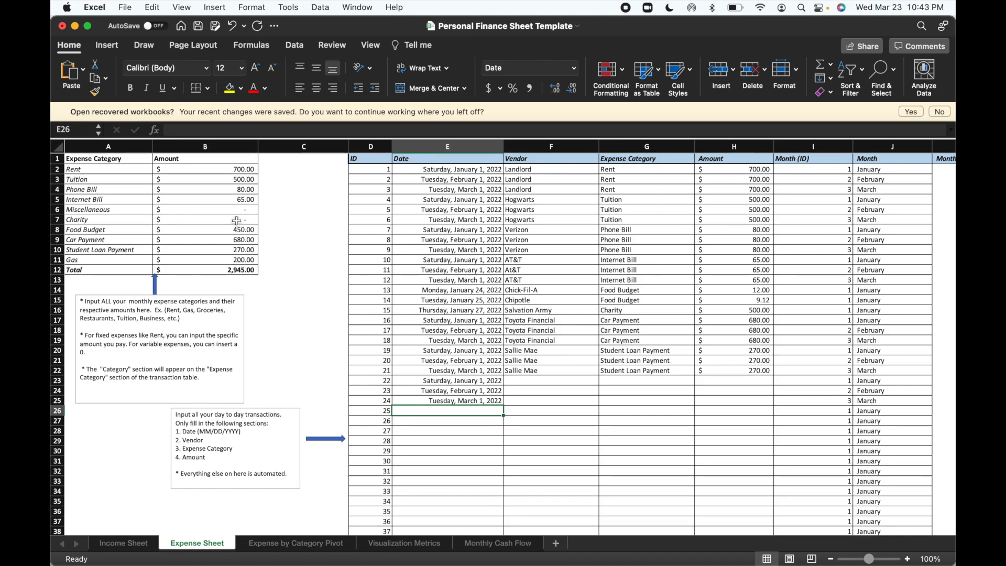
Enter the vendors Exxon Mobil, Shell and BP Gas for transactions 22 to 24 in cells F23 to F25.
left_click(544, 383)
type("Exxon Mobi")
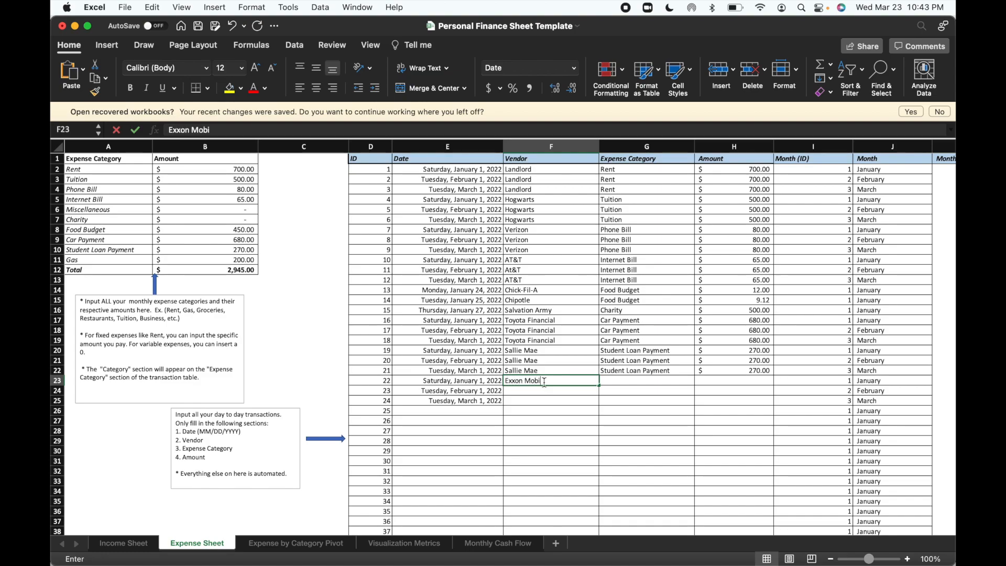
type("l")
key("Return")
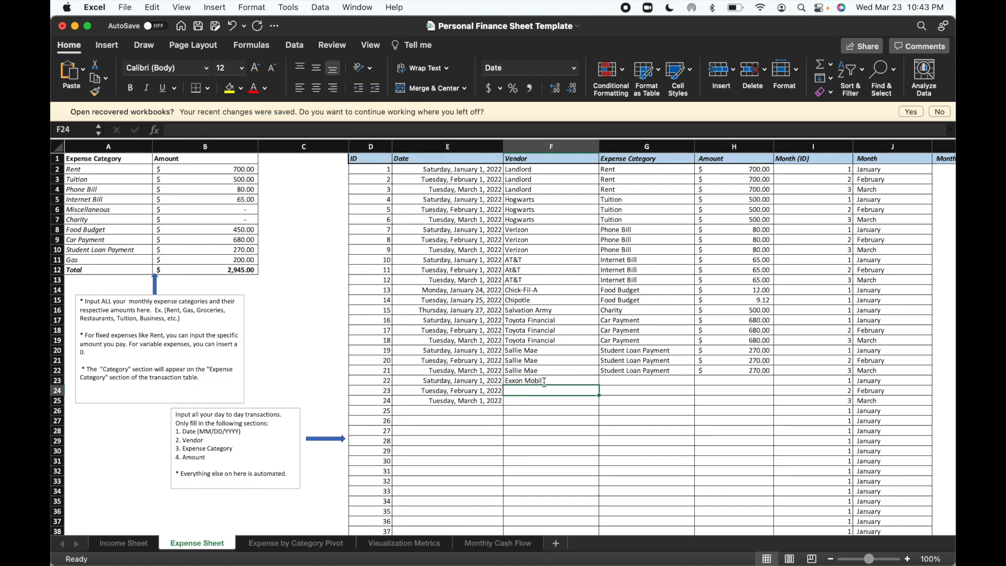
type("Shell")
key("Return")
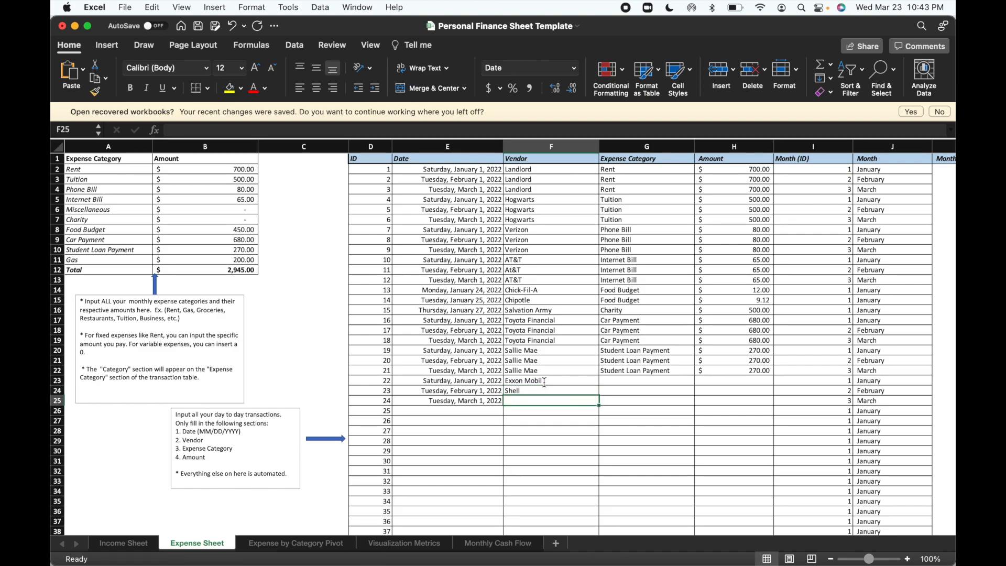
type("BP ")
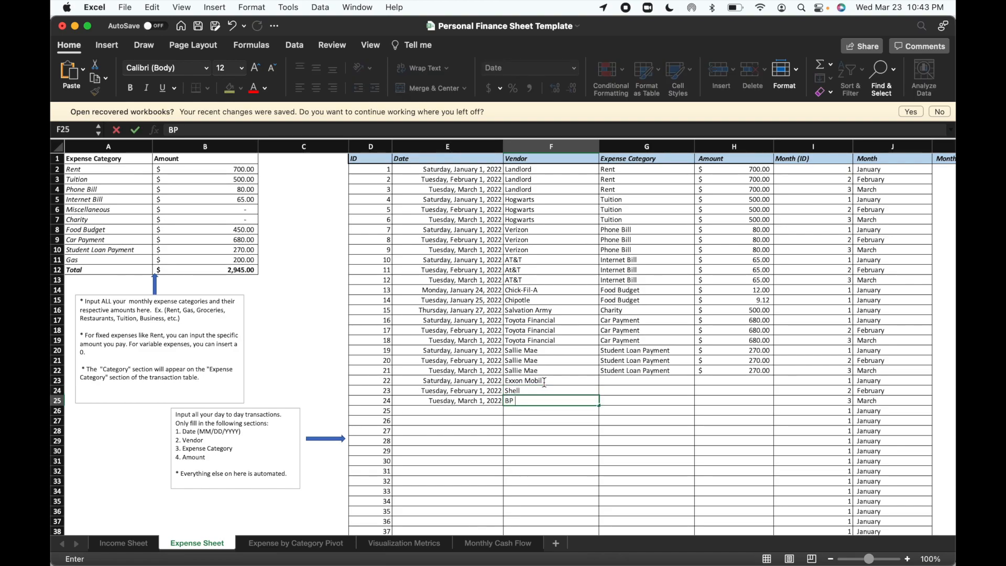
type("Gas")
Set the expense category of the Exxon Mobil, Shell and BP Gas transactions to Gas in cells G23 to G25.
left_click(622, 382)
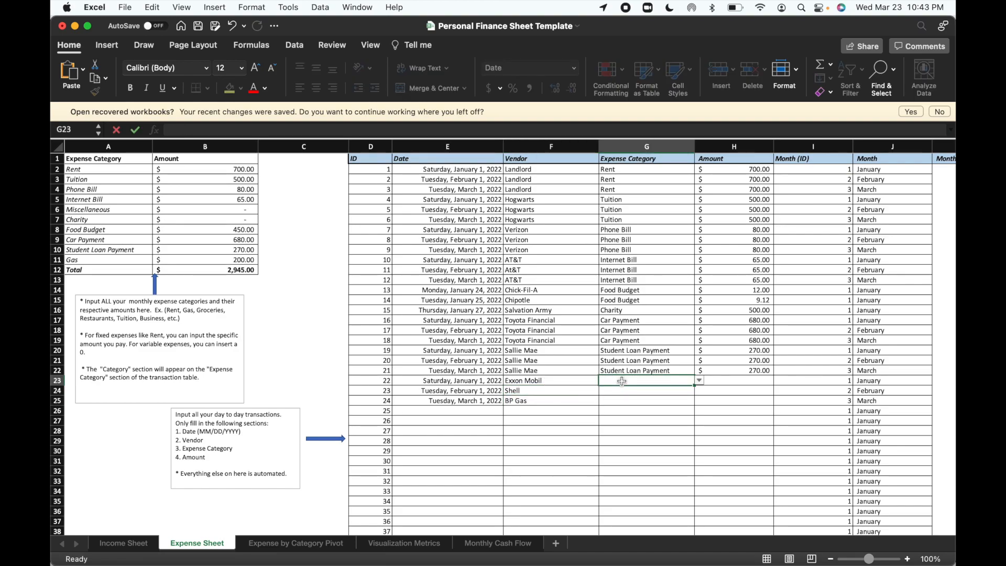
type("Gas")
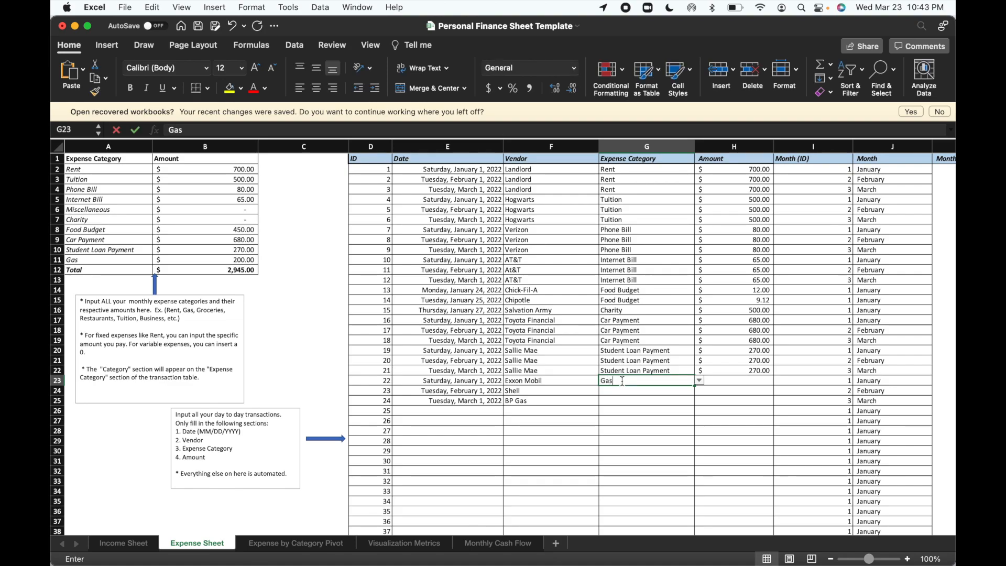
key("Return")
type("Gas")
key("Return")
type("Gas")
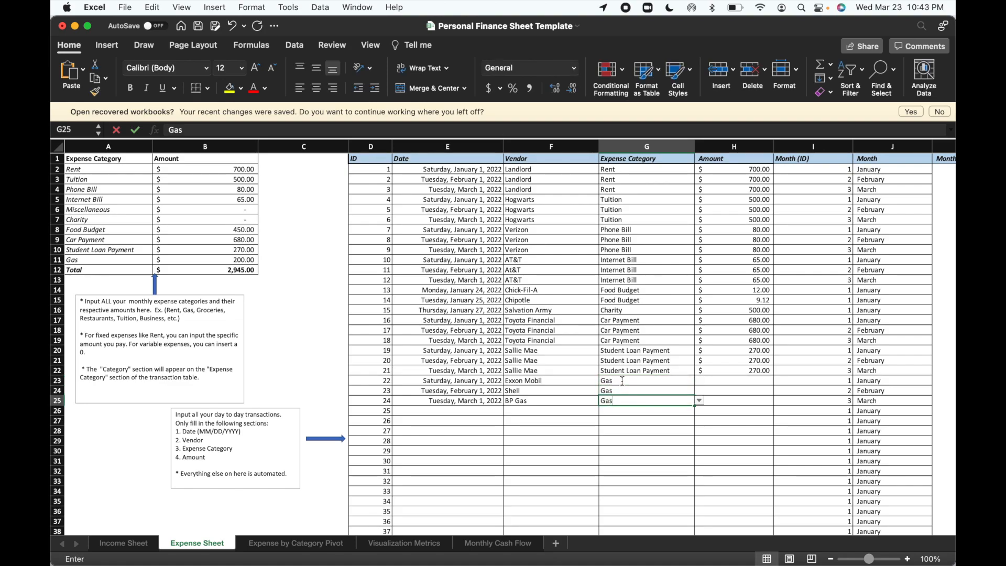
left_click(723, 381)
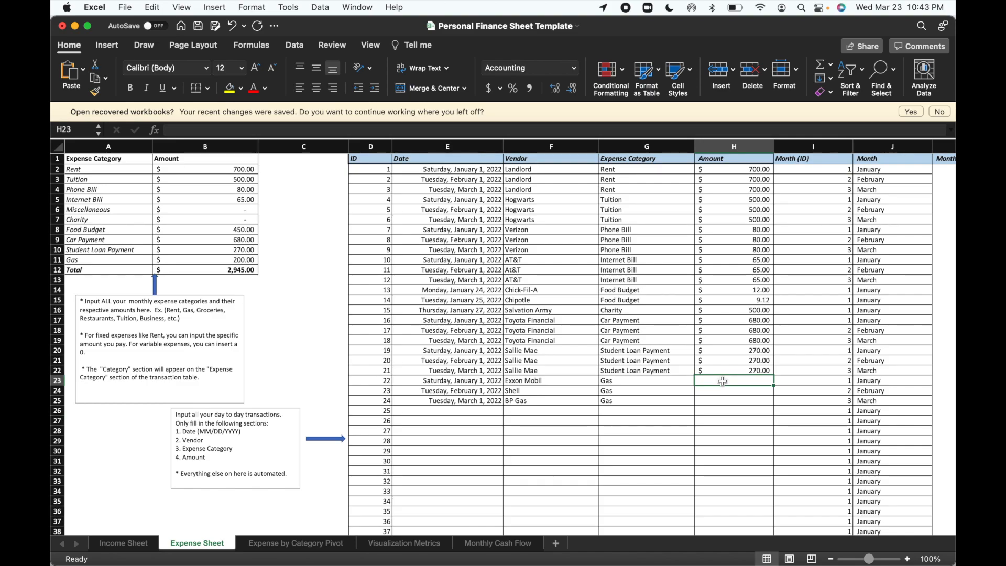
Enter the amounts 60, 56 and 57 for the Exxon Mobil, Shell and BP Gas transactions in cells H23 to H25.
type("60")
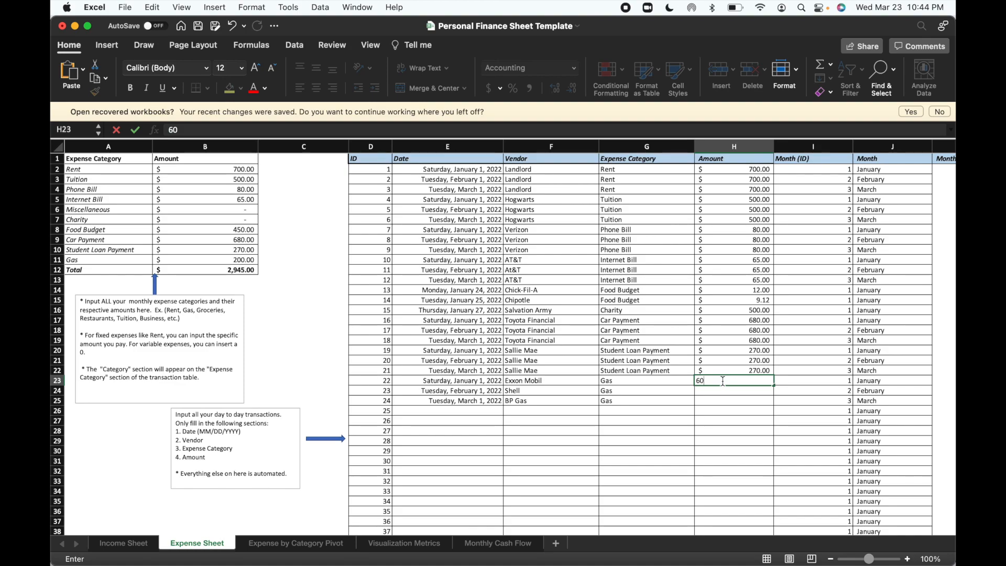
key("Return")
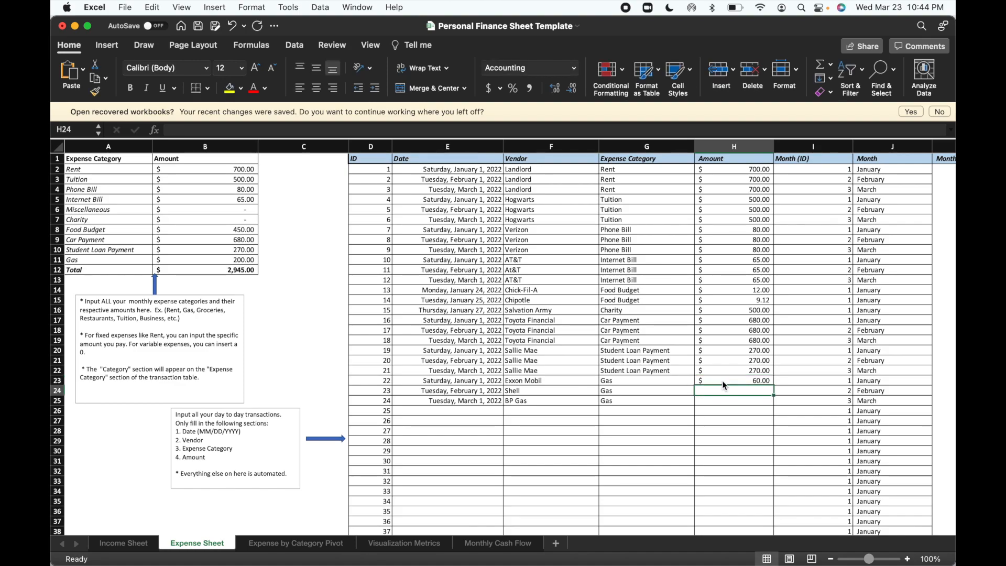
type("56")
key("Return")
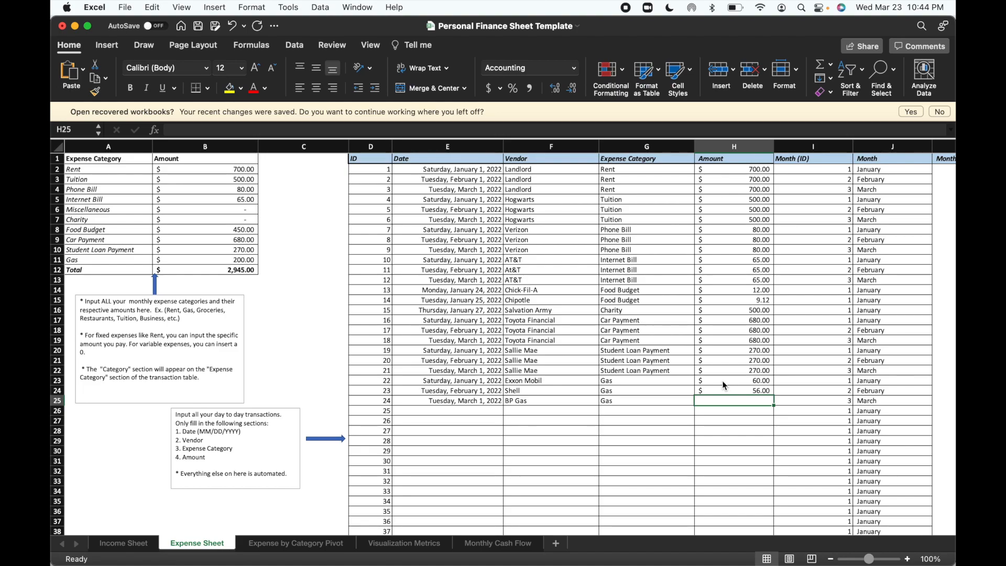
type("57")
key("Return")
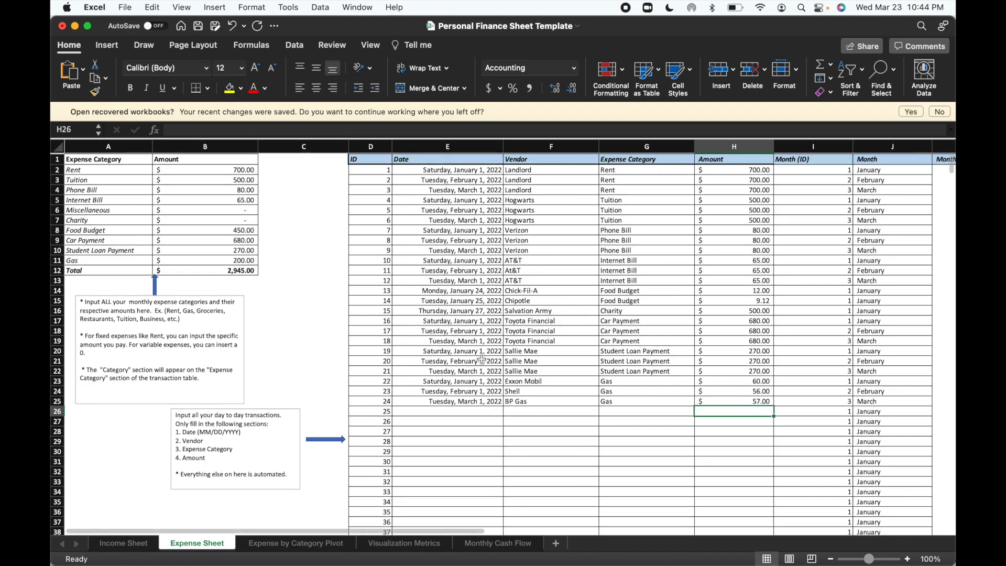
left_click(473, 412)
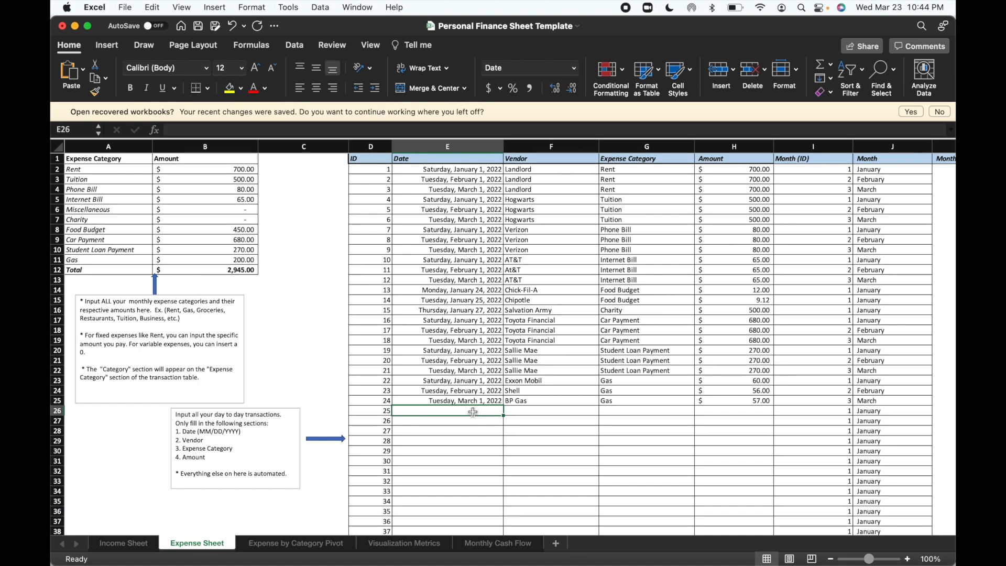
type("01/01")
key("Return")
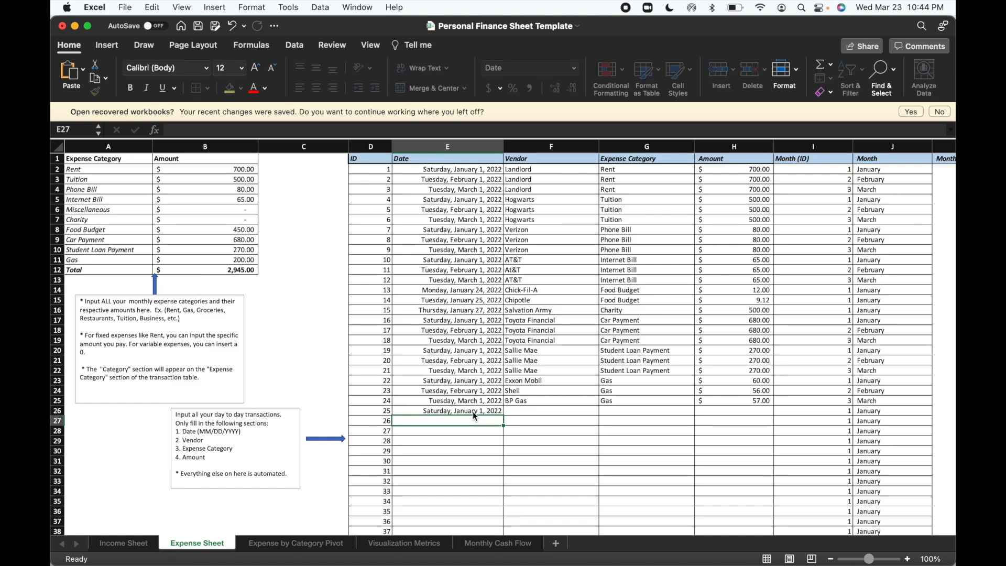
Enter the February 2022 dates 02/3, 02/7 and 02/14 for transactions 25 to 27 in cells E26 to E28.
left_click(474, 411)
type("02")
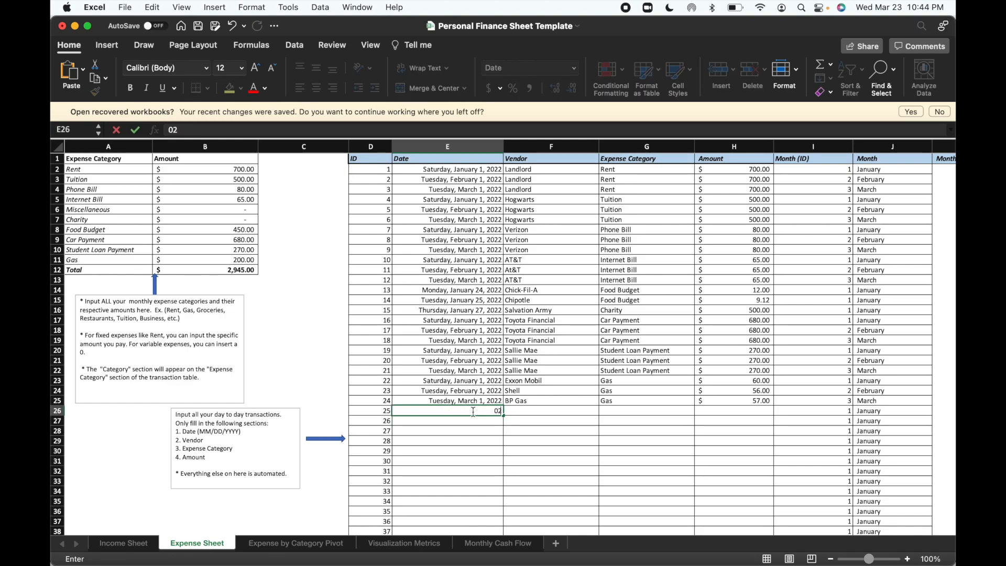
type("/3")
key("Return")
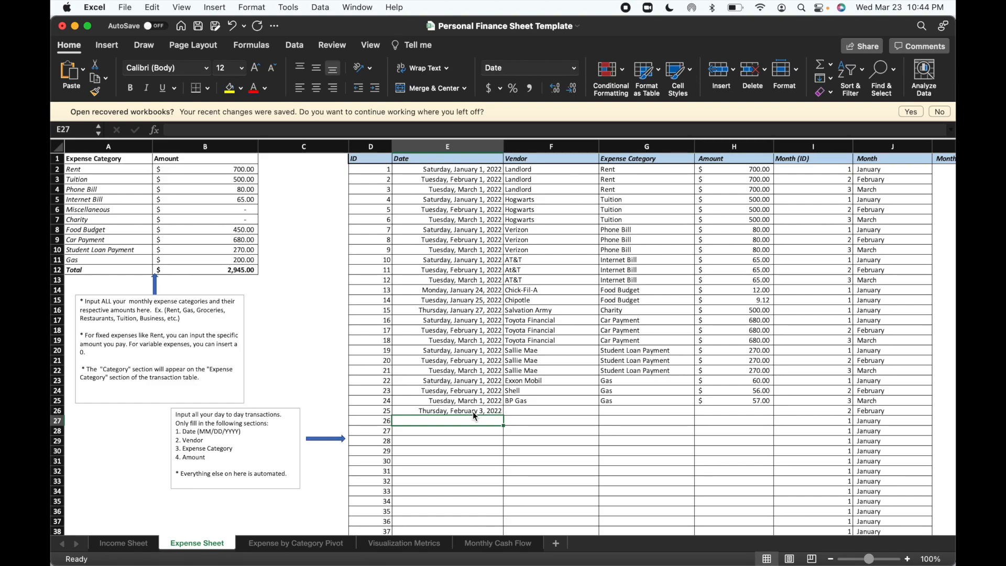
type("02/")
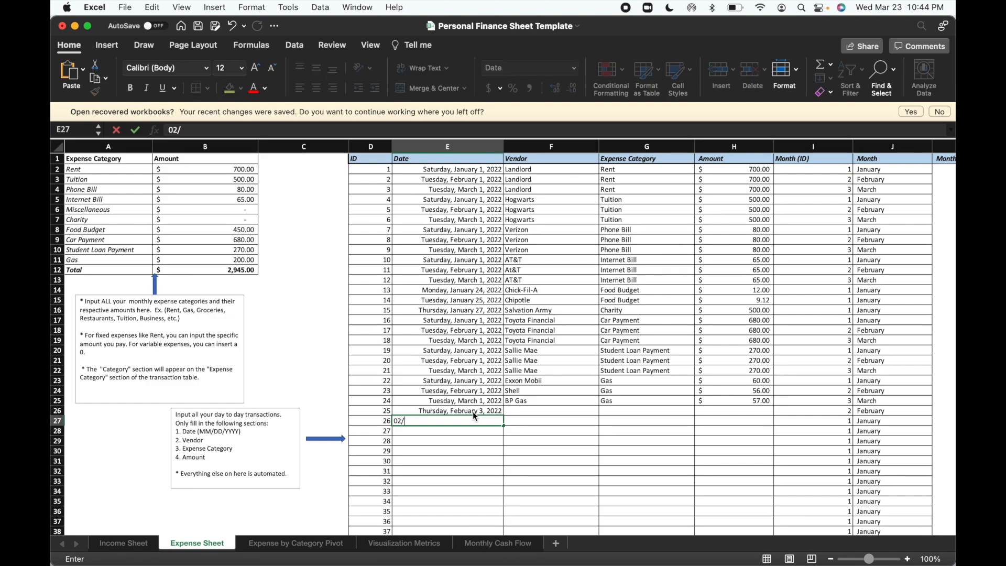
type("7")
key("Return")
type("02/14")
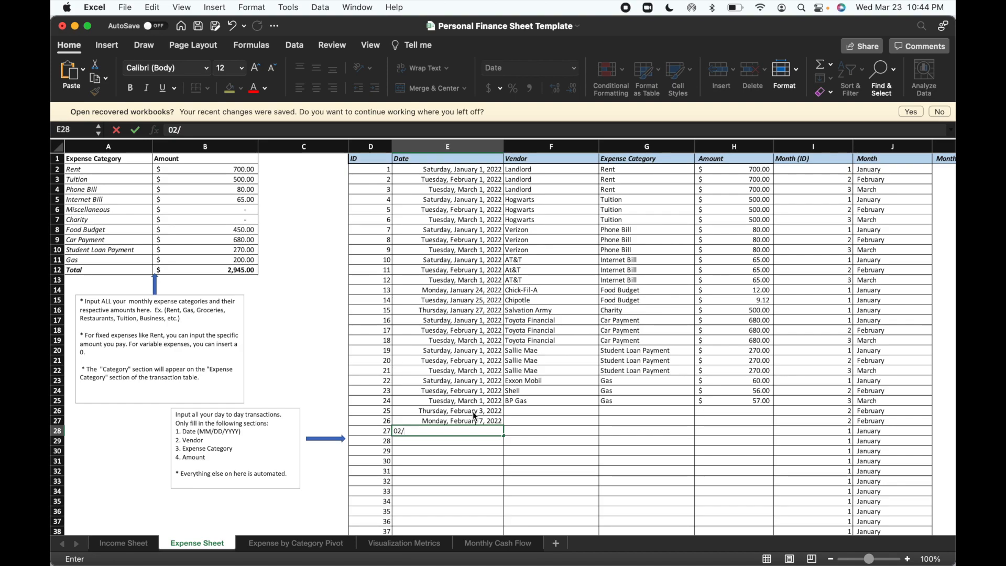
key("Return")
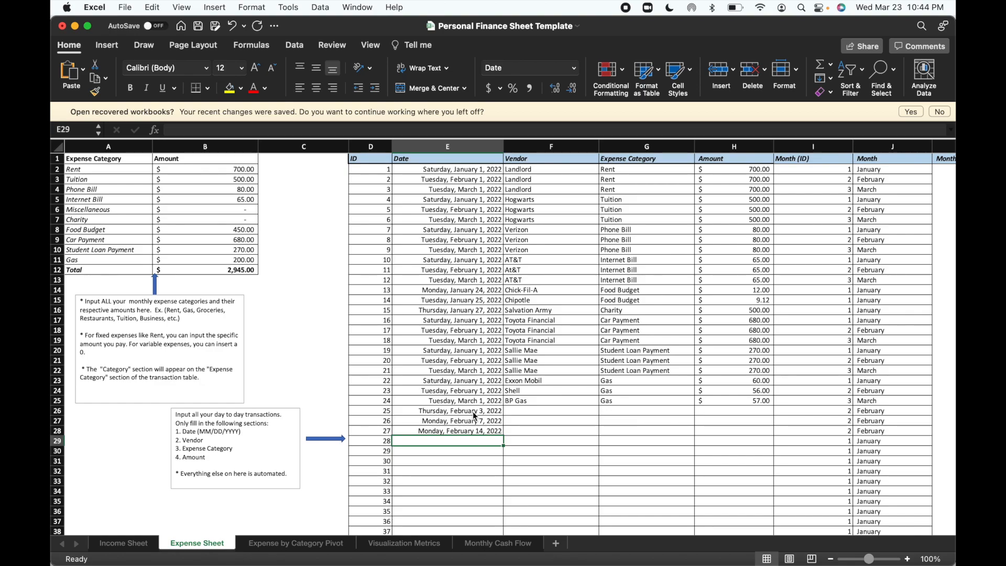
Enter the March 2022 dates 03/16 and 03/15 for transactions 28 and 29 in cells E29 and E30.
type("03/16")
key("Return")
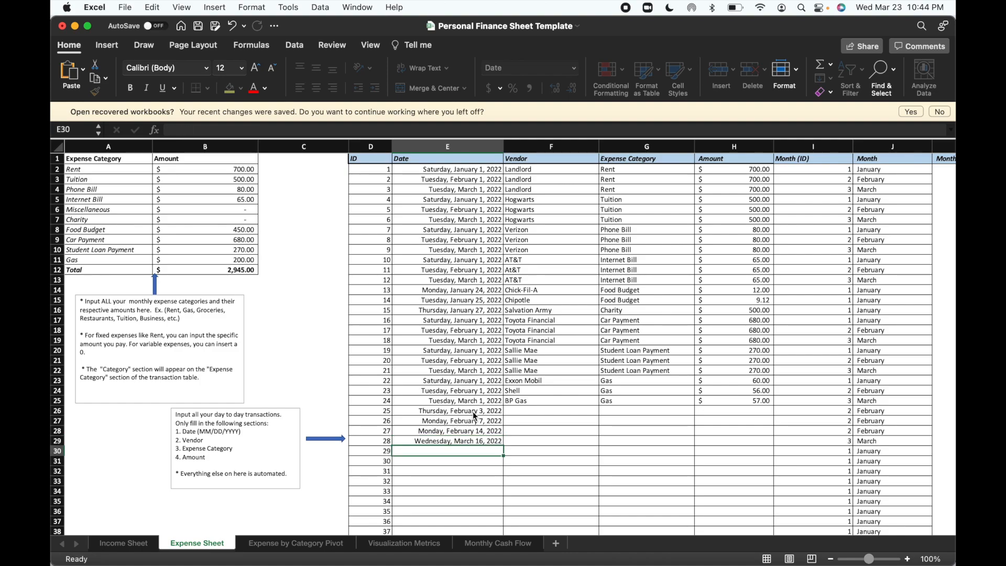
type("0")
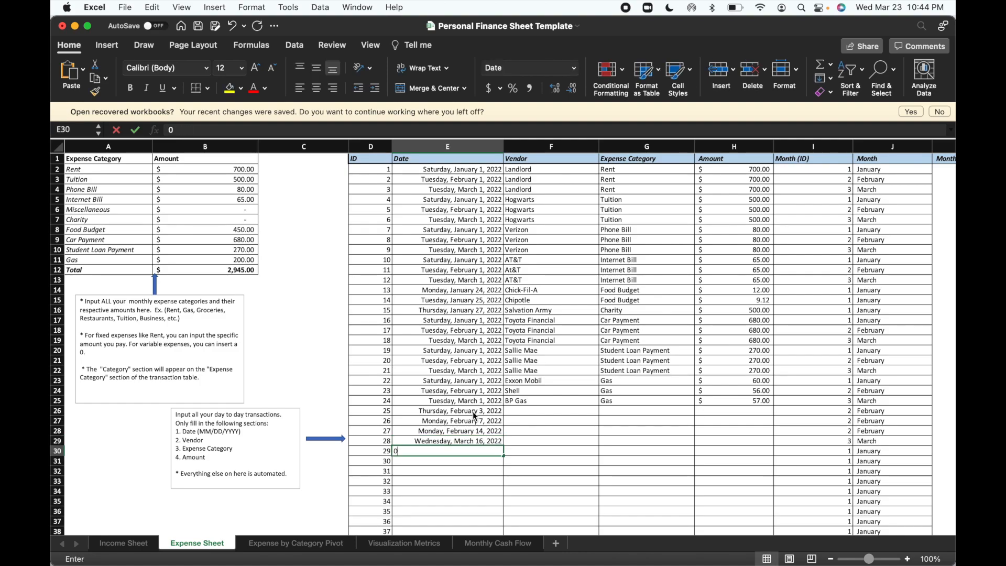
type("3/15")
key("Return")
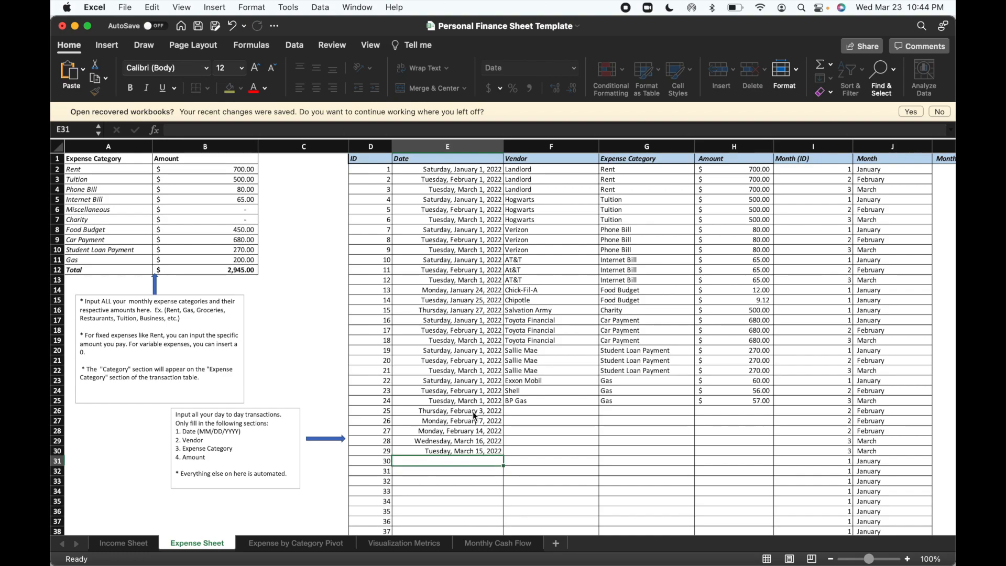
Complete transaction 25 in row 26 with the vendor Cava, the expense category Food Budget and an amount of 13.5.
left_click(535, 415)
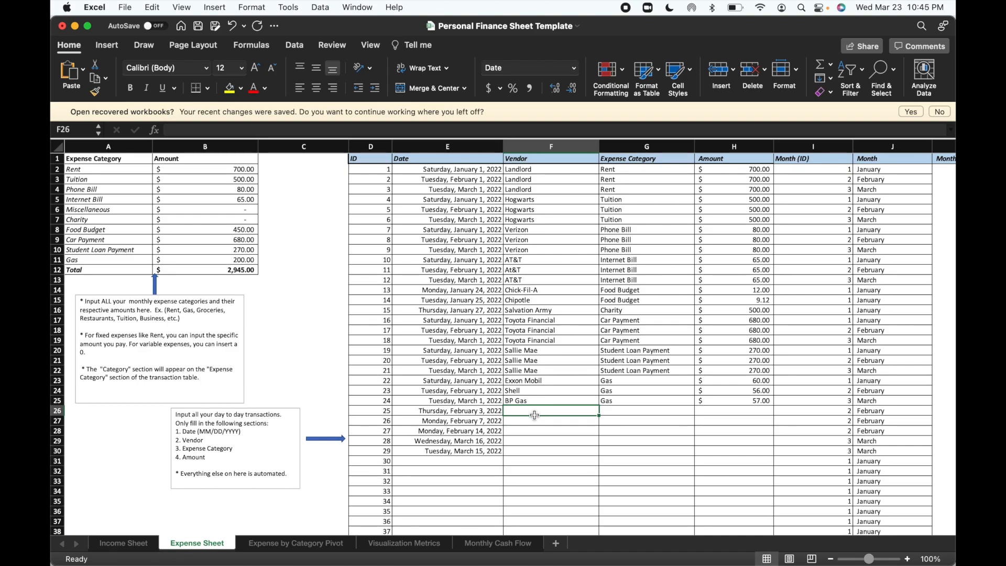
type("Cava")
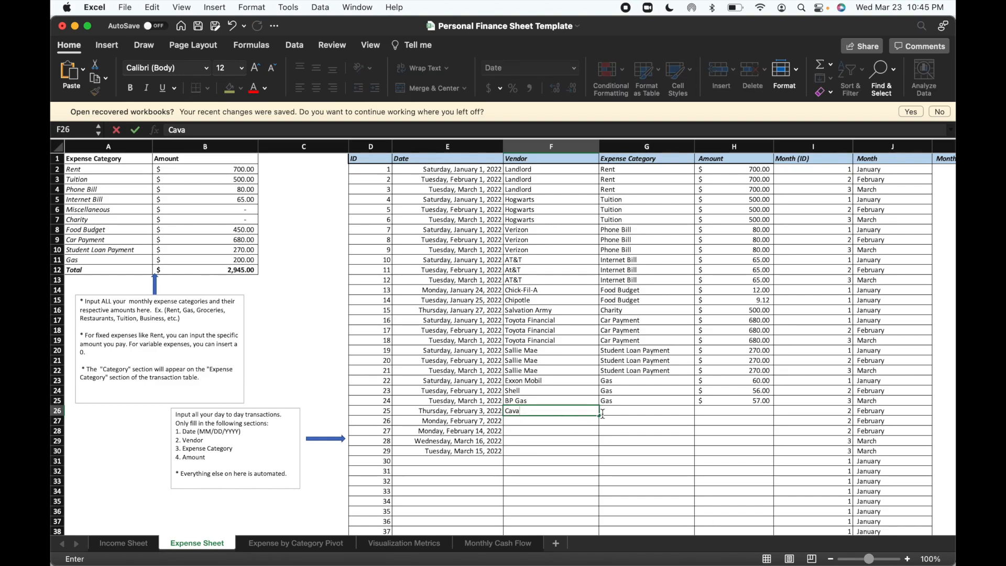
left_click(621, 408)
type("Fo")
key("Return")
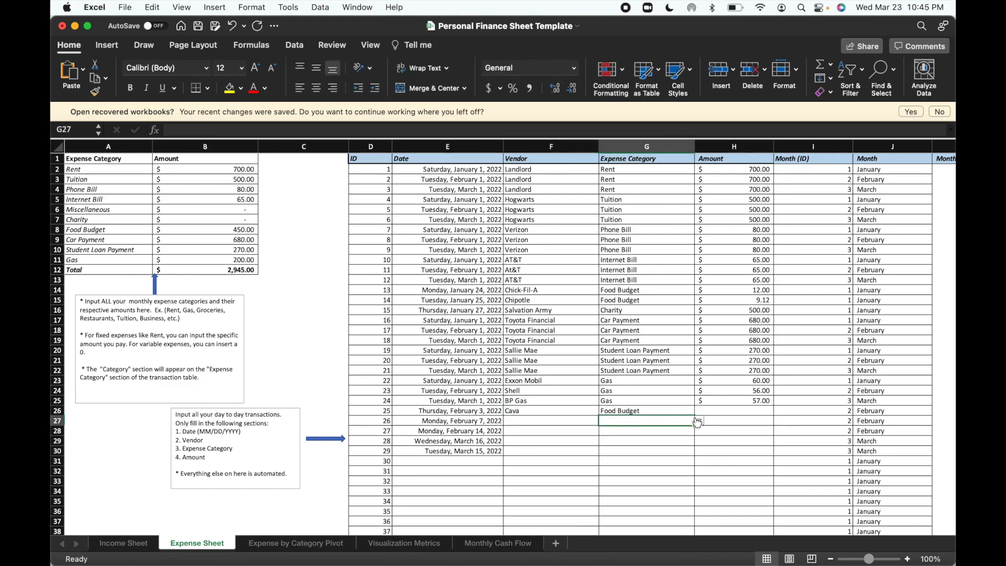
left_click(724, 409)
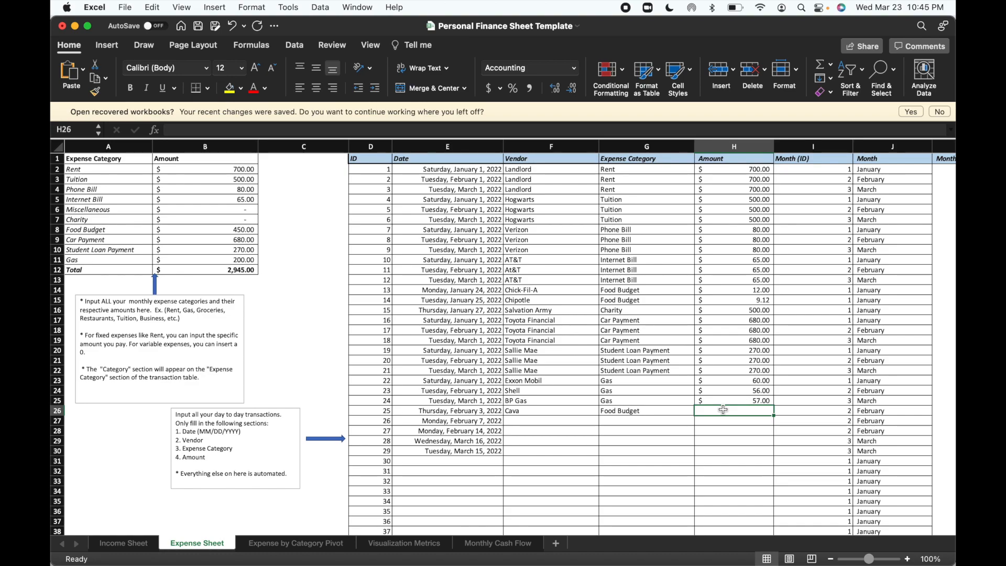
type("13.5")
key("Return")
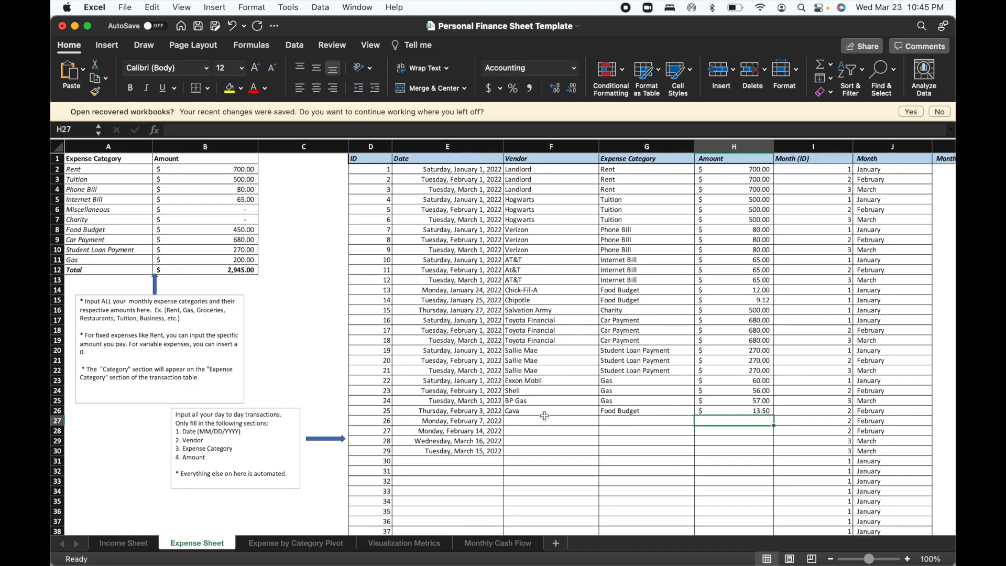
Complete transaction 26 in row 27 with the vendor Tire Town, the expense category Miscellaneous and an amount of 457.
left_click(545, 419)
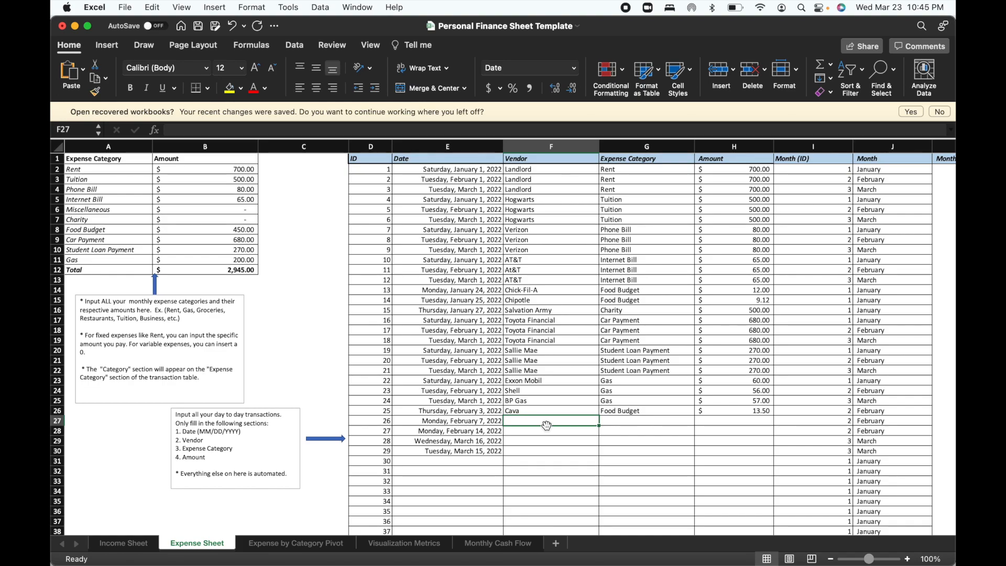
type("Tire Town")
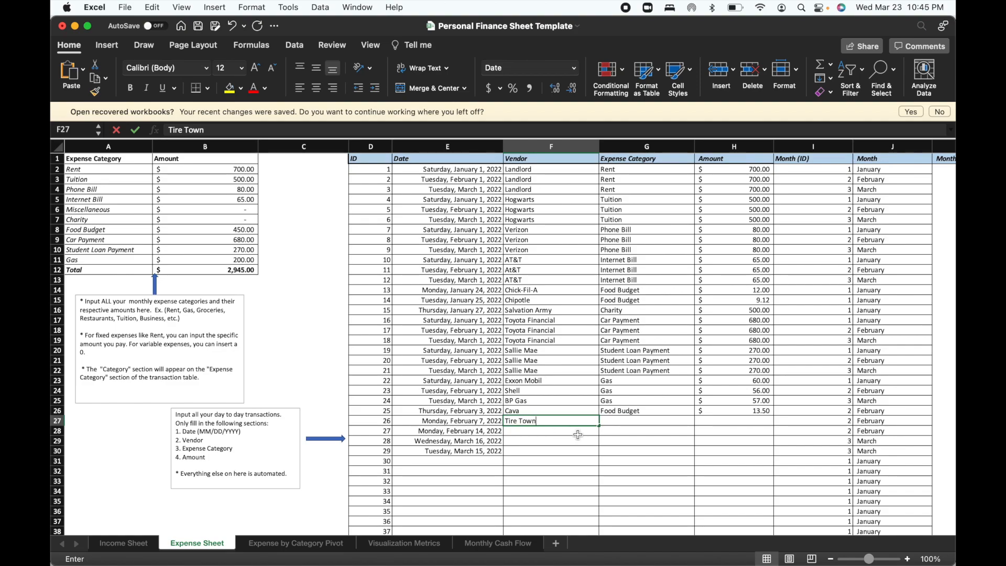
left_click(637, 422)
type("M")
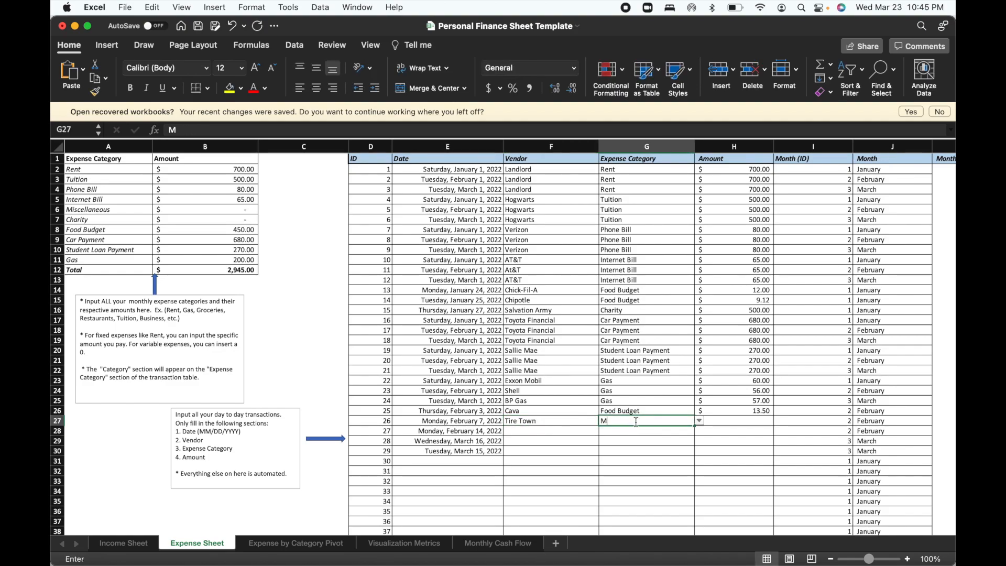
type("iscellaneous")
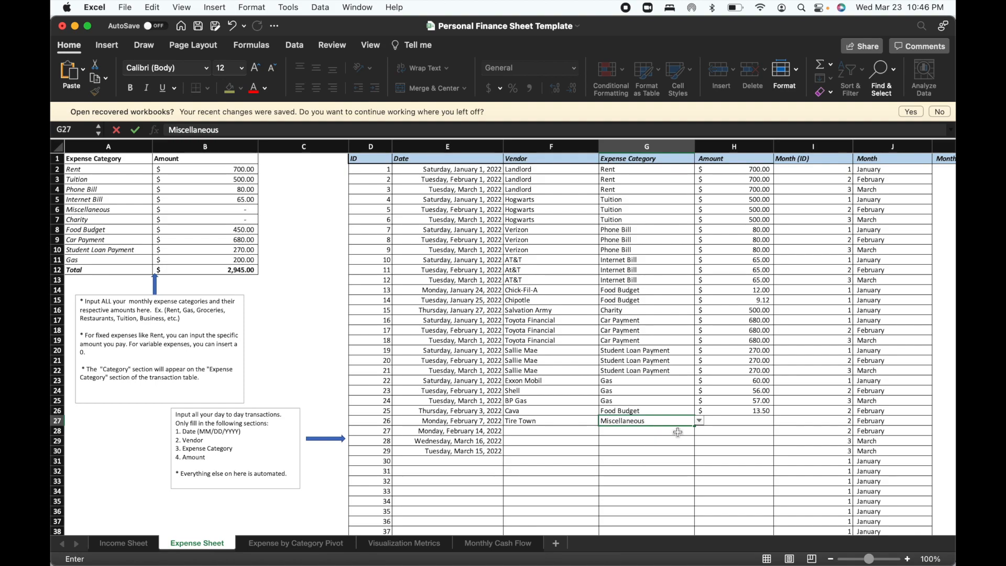
left_click(720, 422)
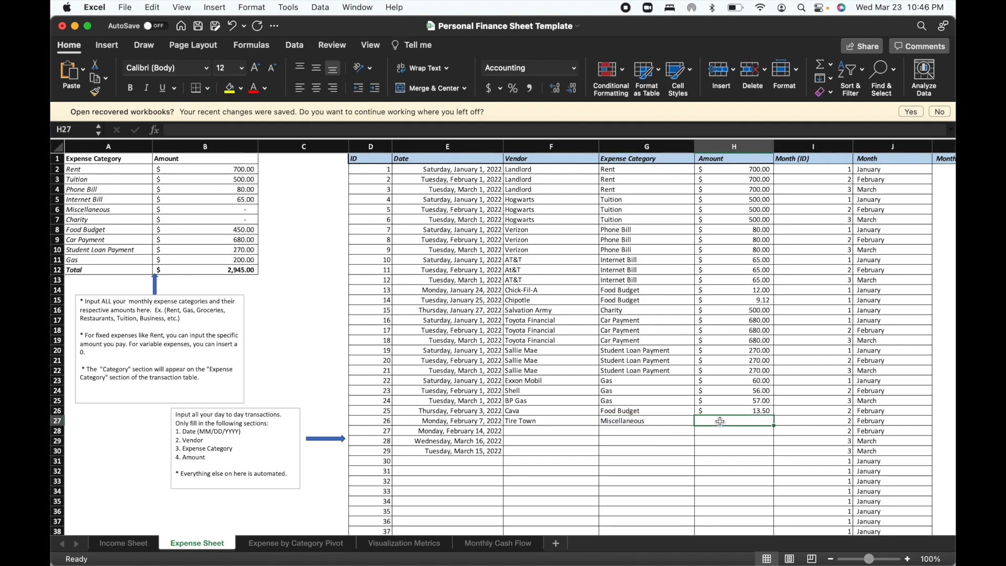
type("457")
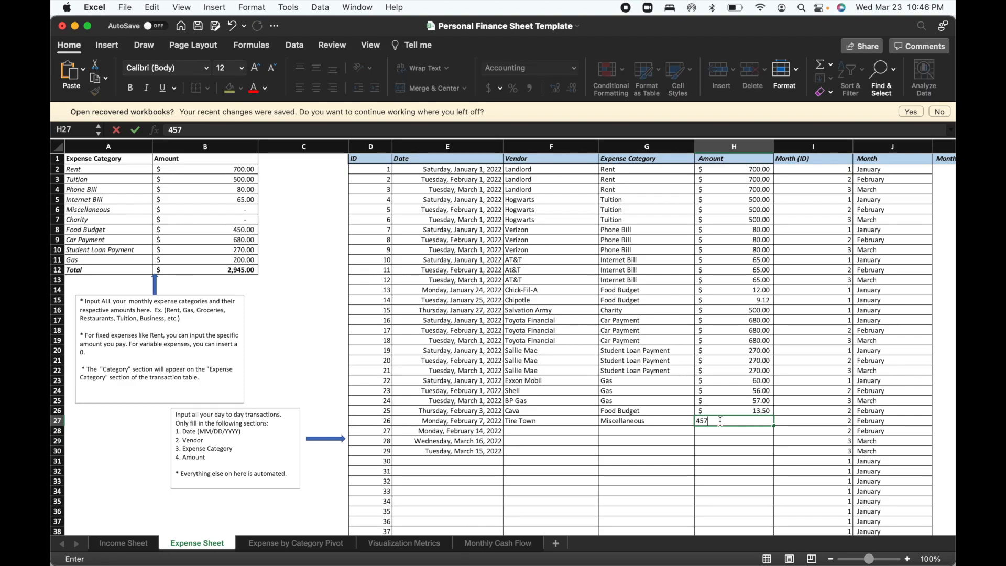
key("Return")
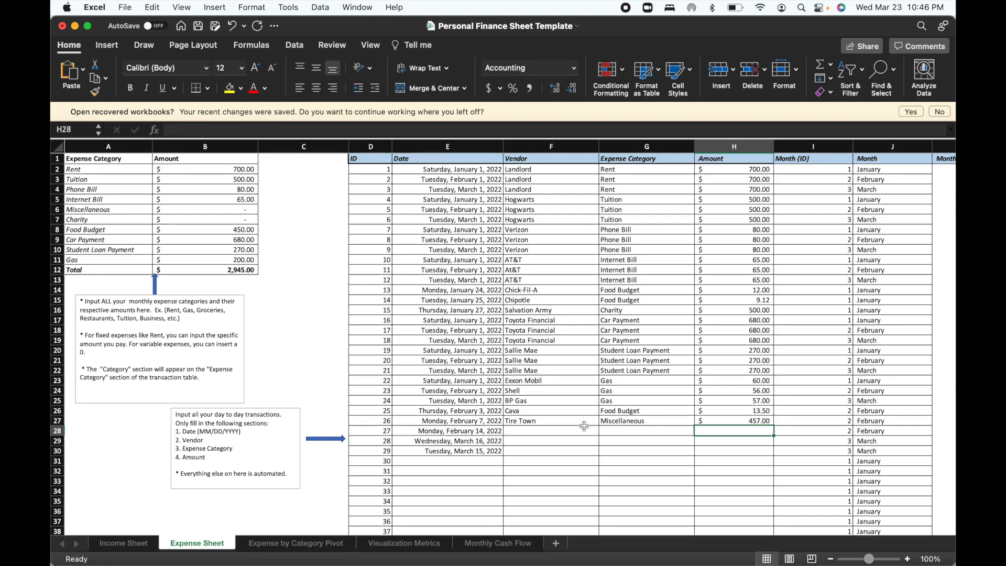
Complete transaction 27 in row 28 with the vendor Hogwarts, the expense category Miscellaneous and an amount of 200.
left_click(547, 433)
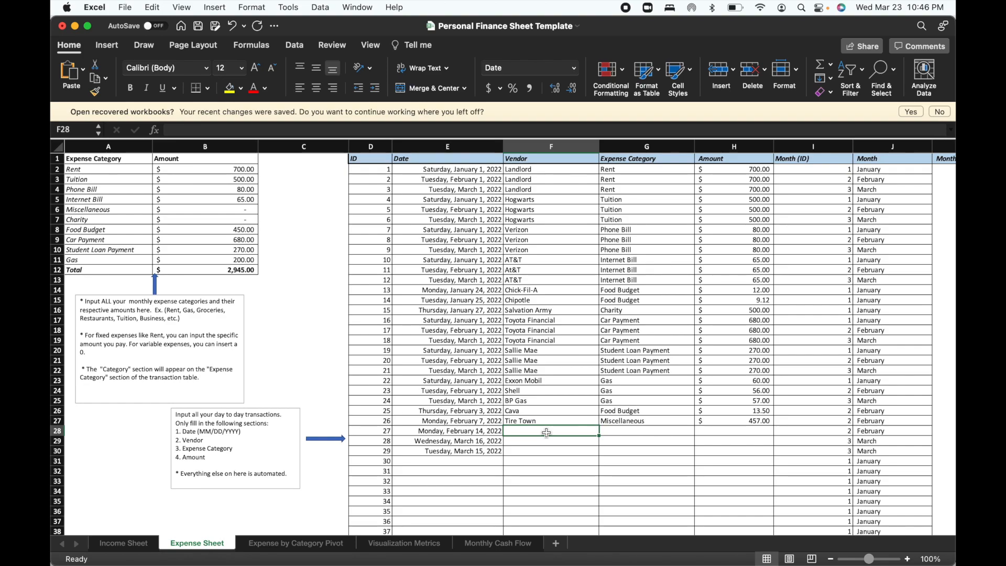
type("Hogwarts")
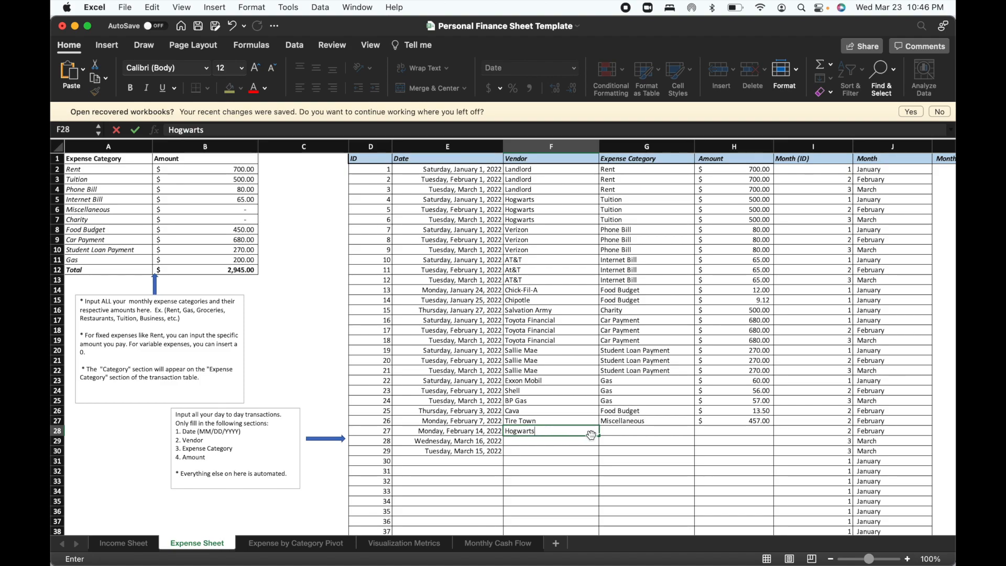
left_click(618, 432)
type("Miscellaneous")
key("Return")
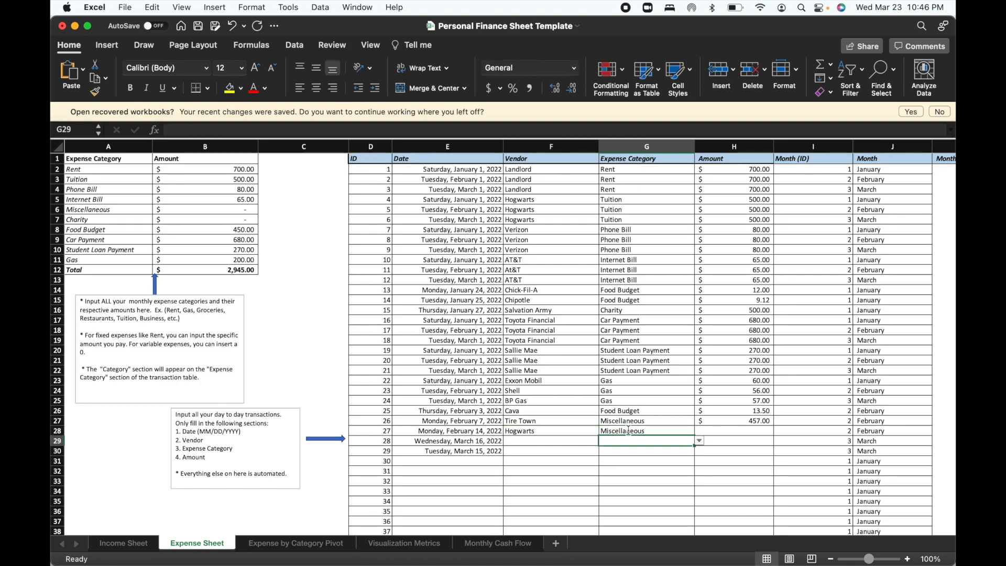
left_click(727, 435)
type("200")
key("Return")
Complete transaction 28 in row 29 with the vendor China House, the expense category Food Budget and an amount of 15.
left_click(531, 443)
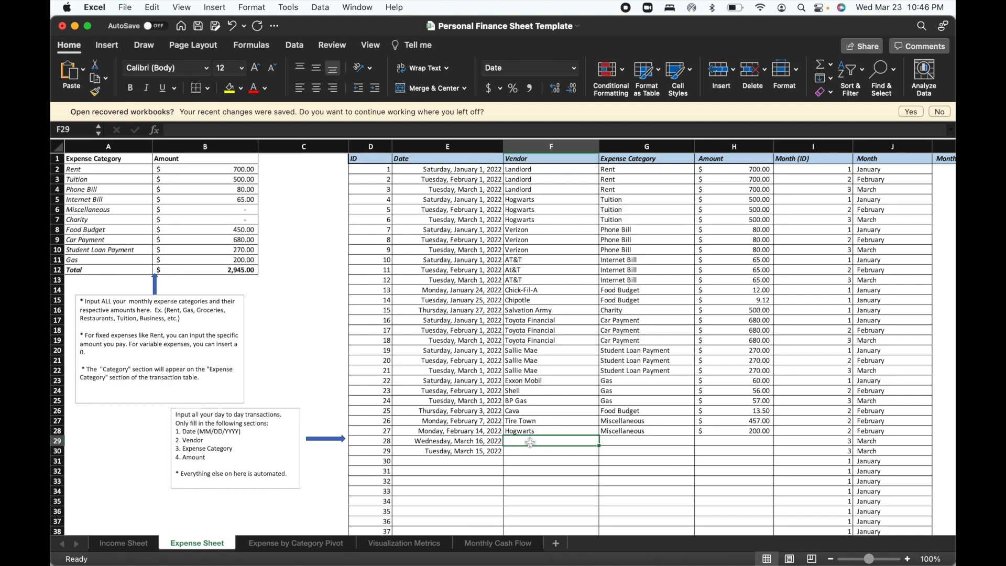
type("China House")
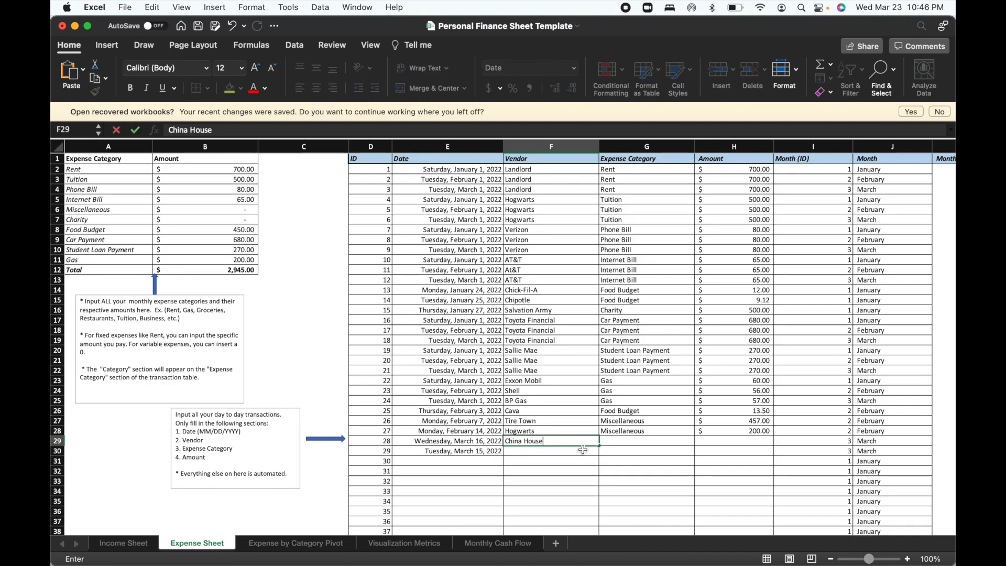
left_click(610, 440)
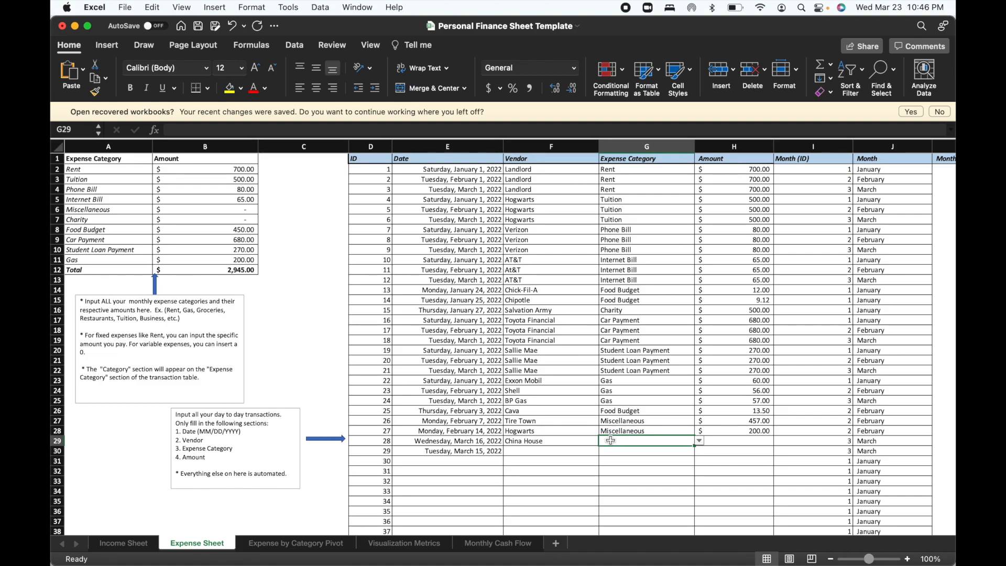
type("Food Budget")
key("Return")
left_click(722, 442)
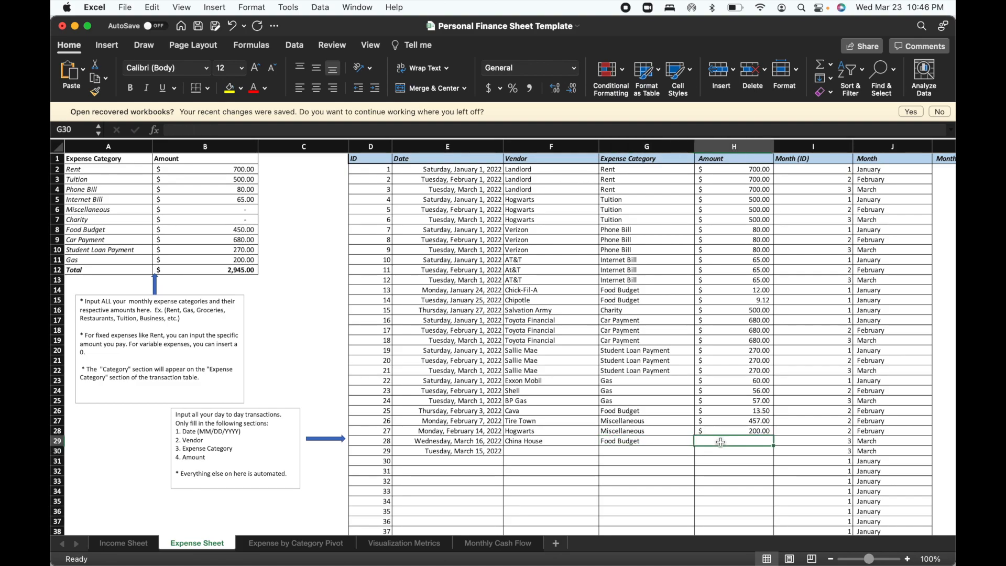
type("15")
key("Return")
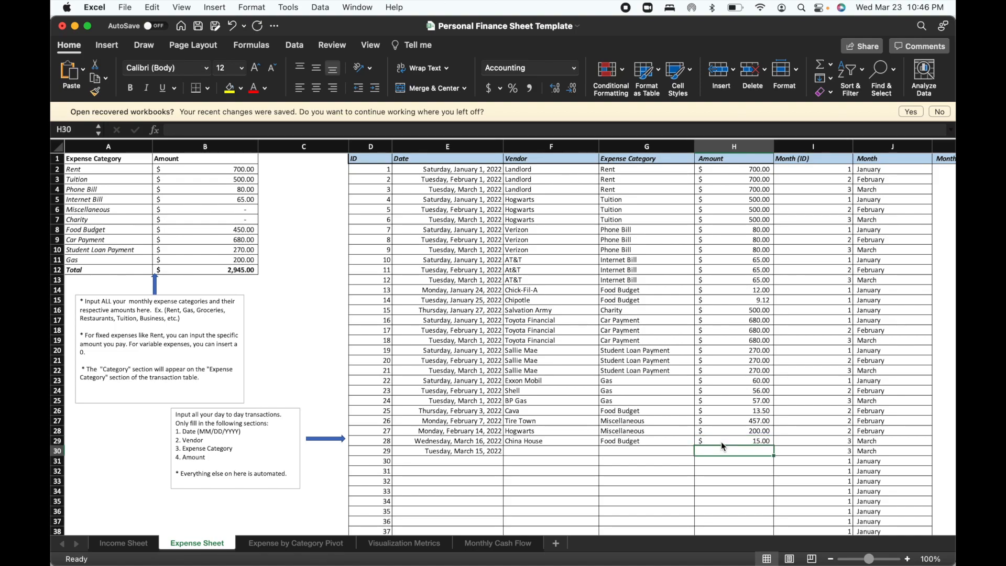
Complete transaction 29 in row 30 with the vendor Red Cross, the expense category Charity and an amount of 150.
left_click(552, 450)
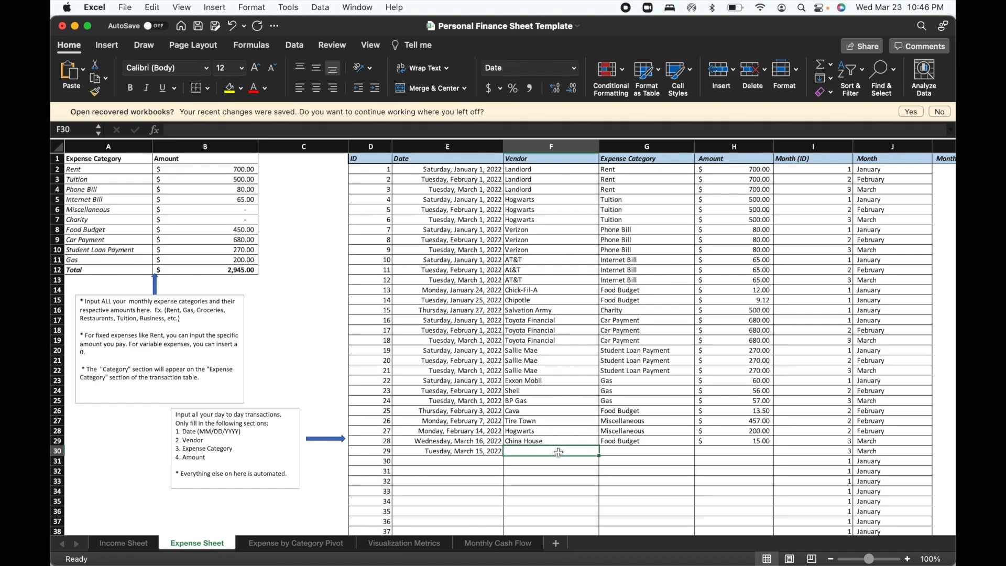
type("Red Cross")
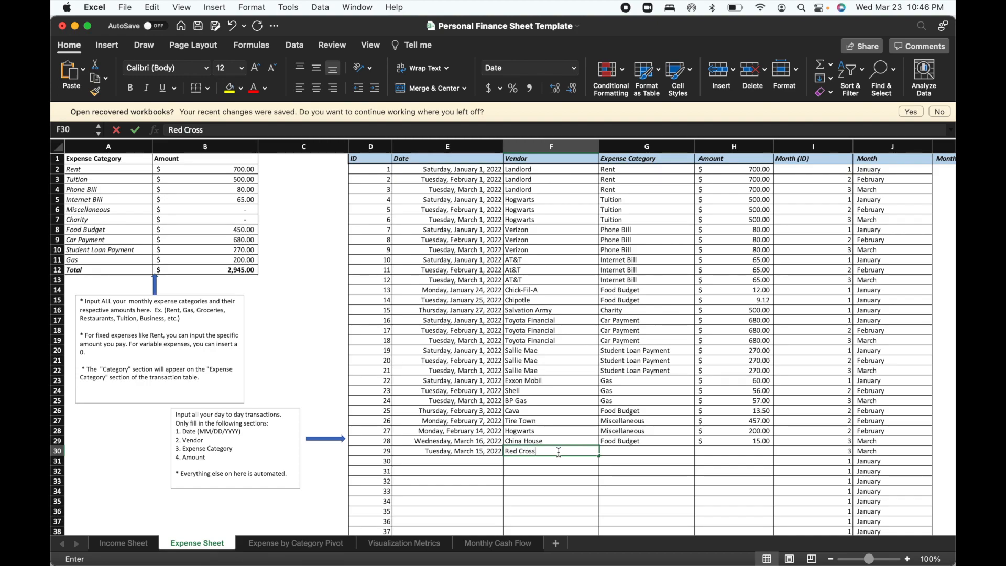
left_click(639, 452)
type("M")
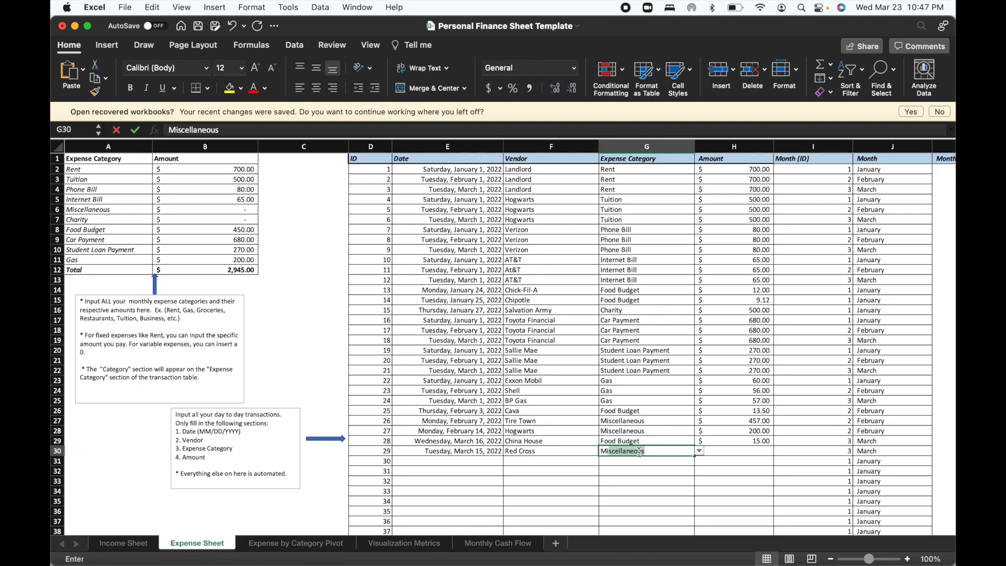
key("BackSpace")
key("BackSpace")
type("Charity")
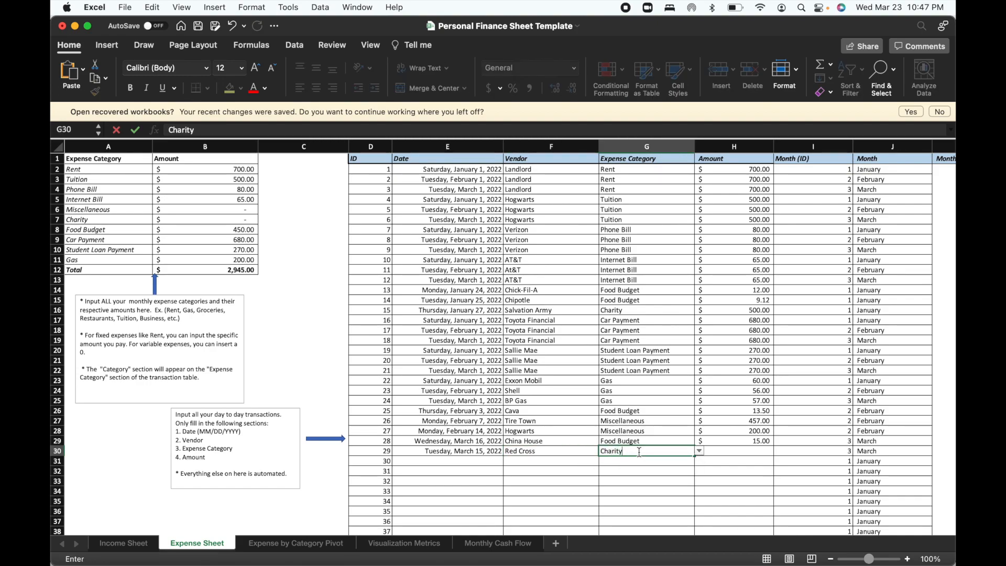
left_click(741, 451)
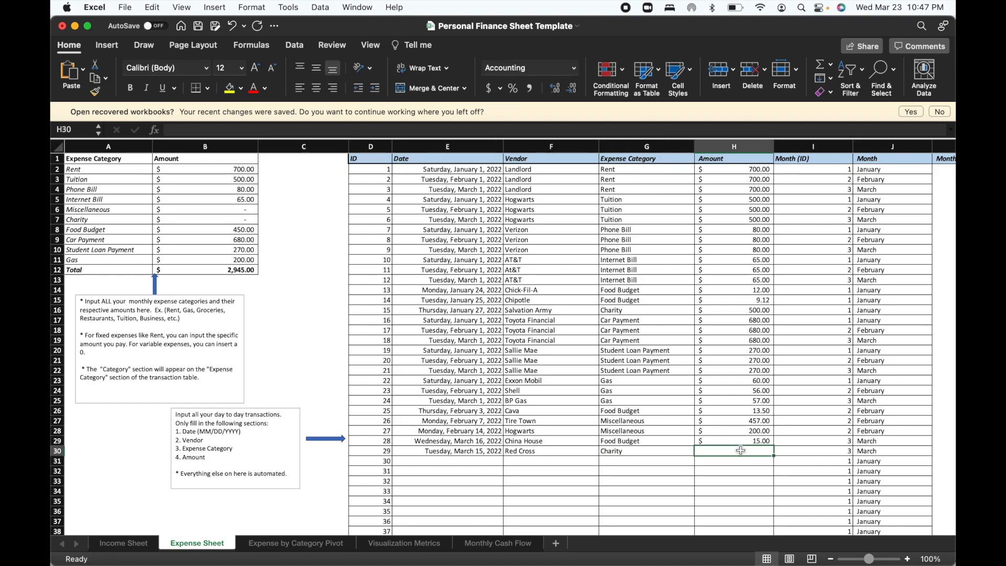
type("150")
key("Return")
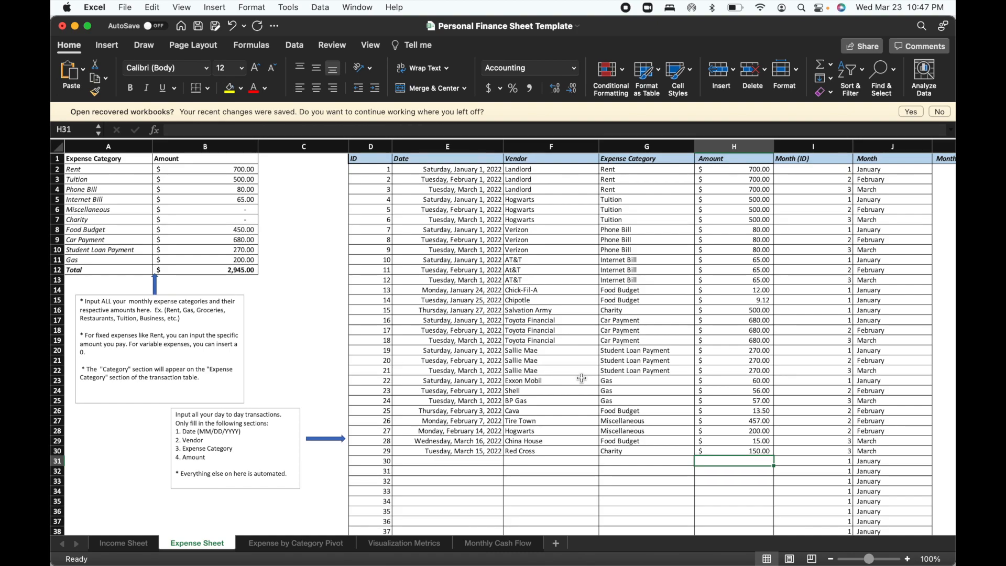
Review the completed transaction table on the Expense Sheet, including its Month (ID) and Month columns.
scroll(582, 378, "down", 1)
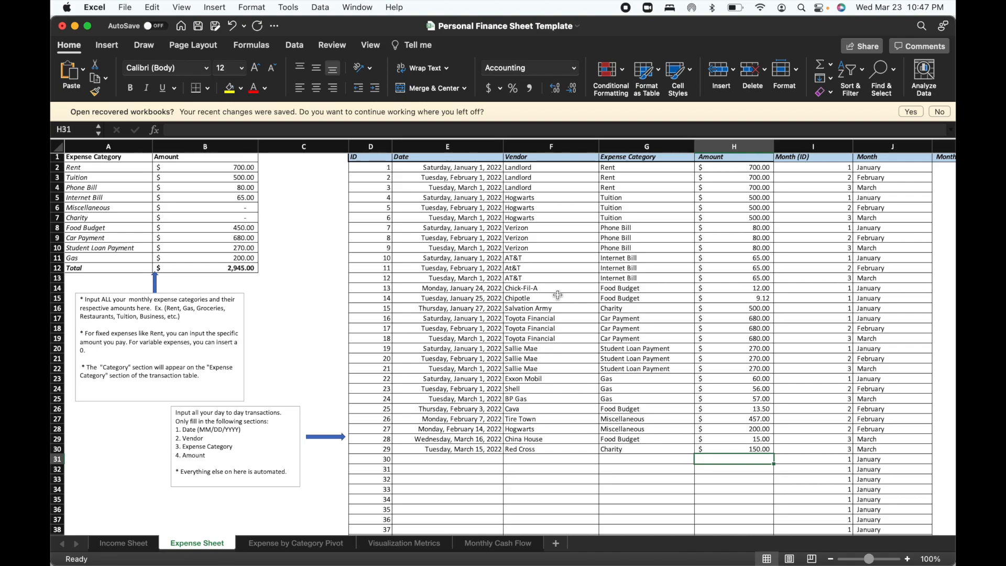
scroll(561, 366, "down", 1)
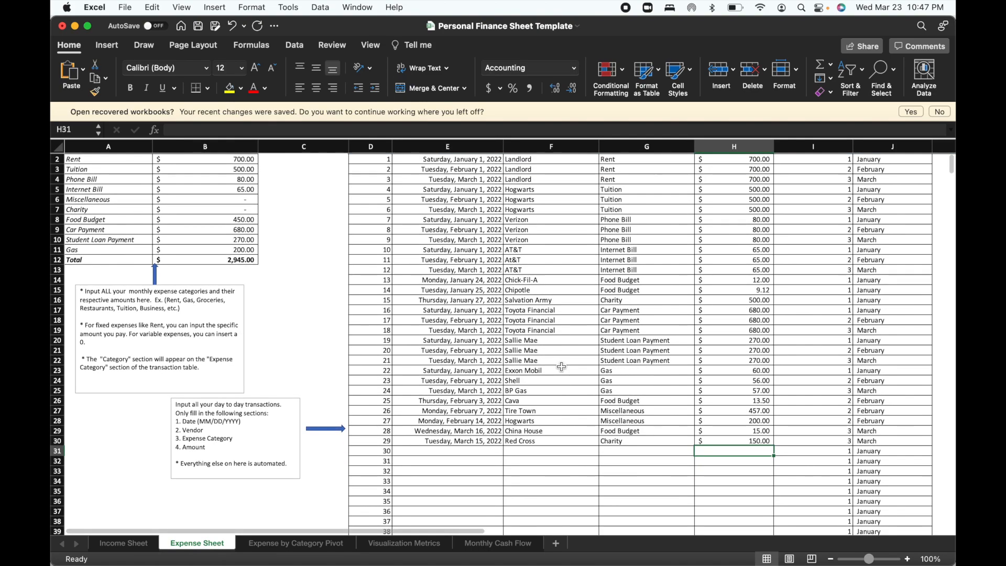
scroll(561, 367, "up", 1)
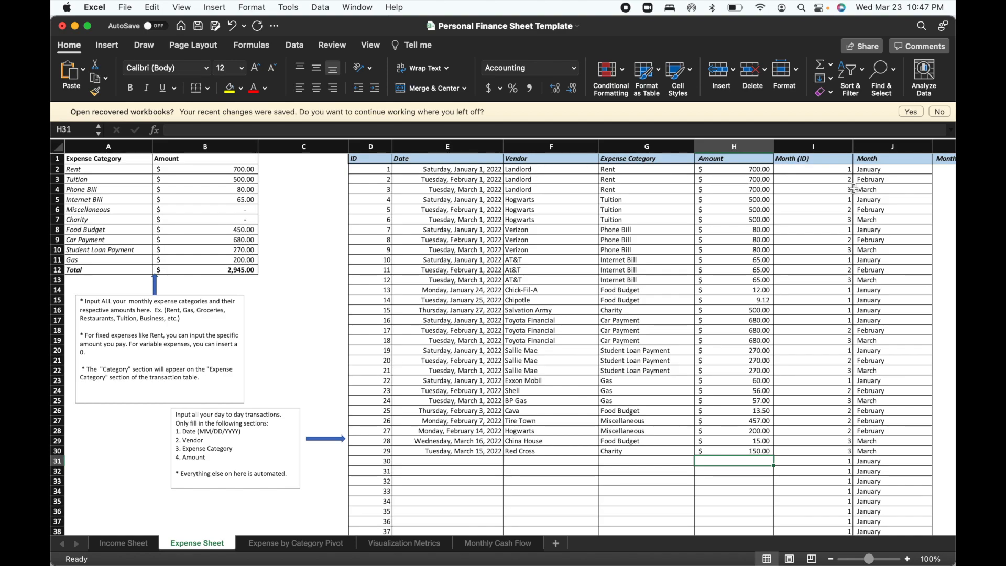
scroll(848, 328, "down", 3)
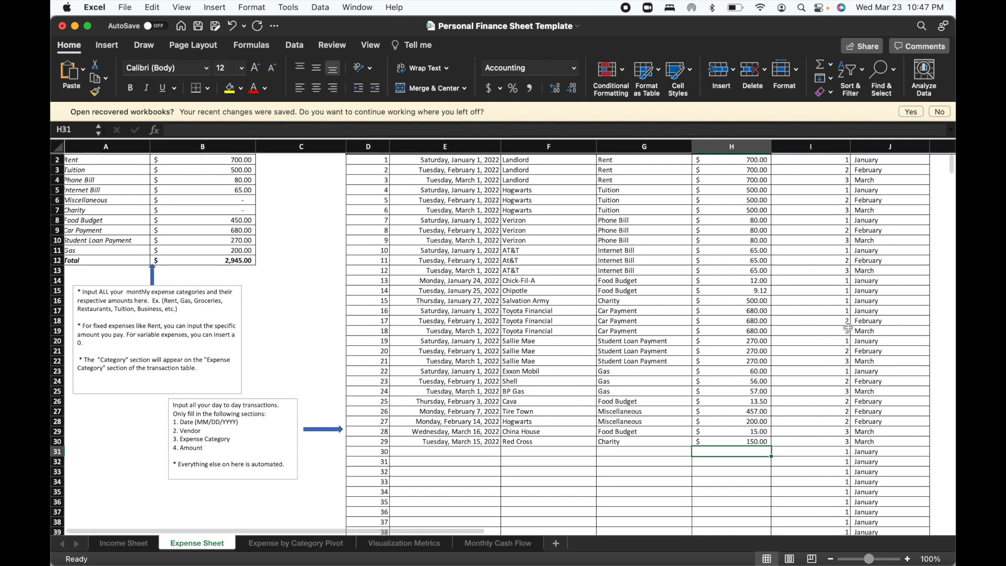
scroll(848, 328, "down", 2)
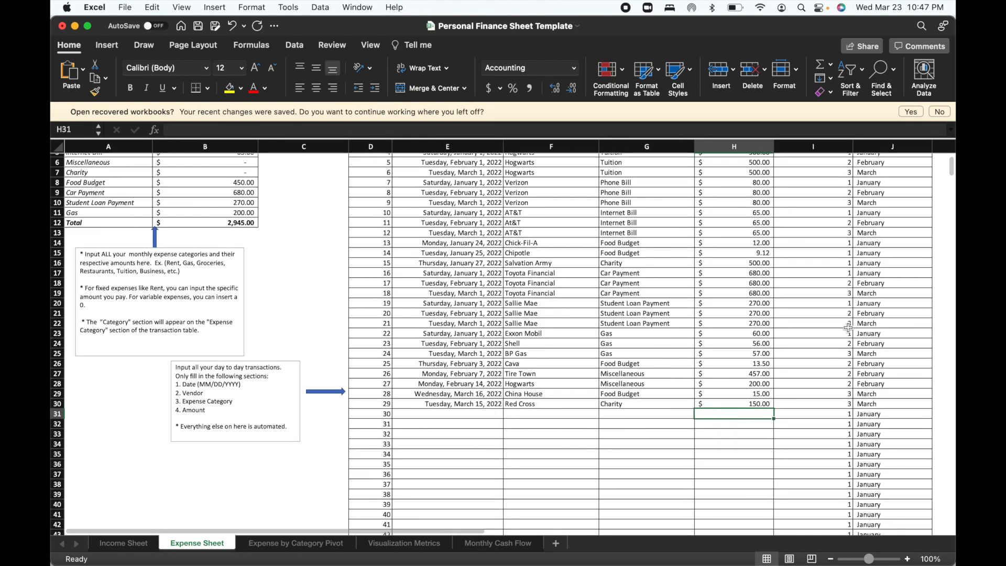
scroll(873, 451, "down", 1)
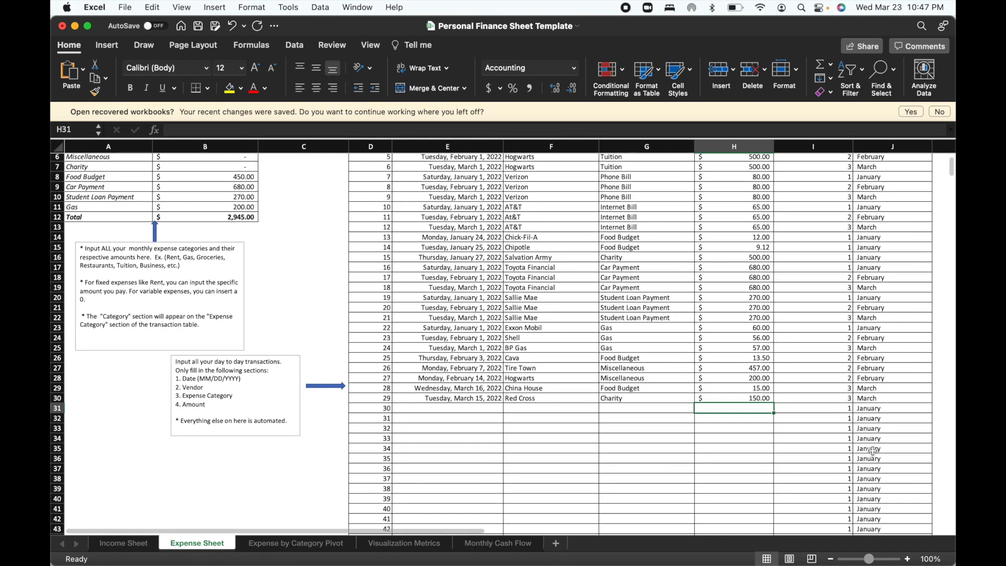
scroll(873, 451, "up", 5)
scroll(873, 451, "right", 1)
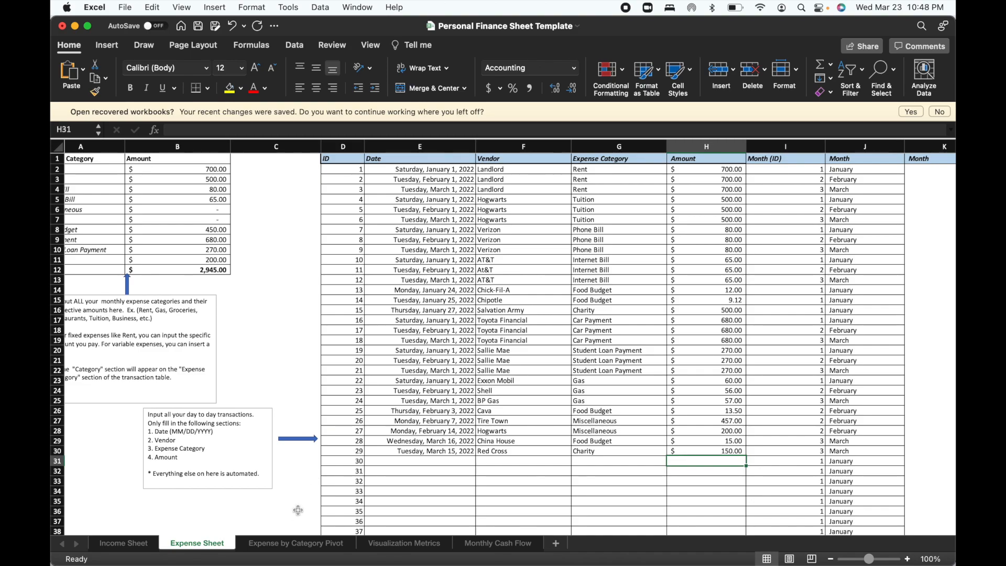
Refresh the Summary pivot table on the Expense by Category Pivot sheet to include the entered transactions.
left_click(296, 546)
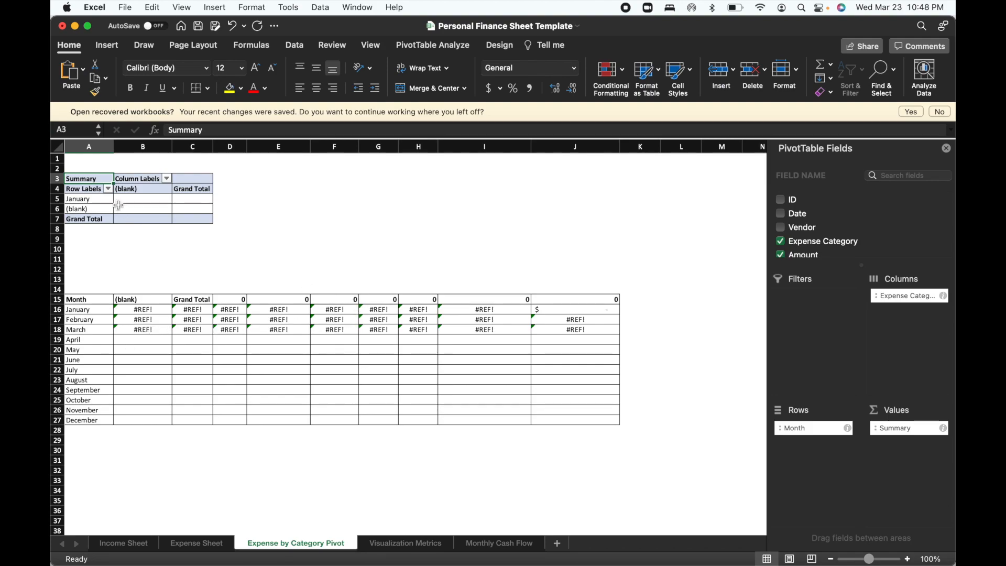
right_click(97, 180)
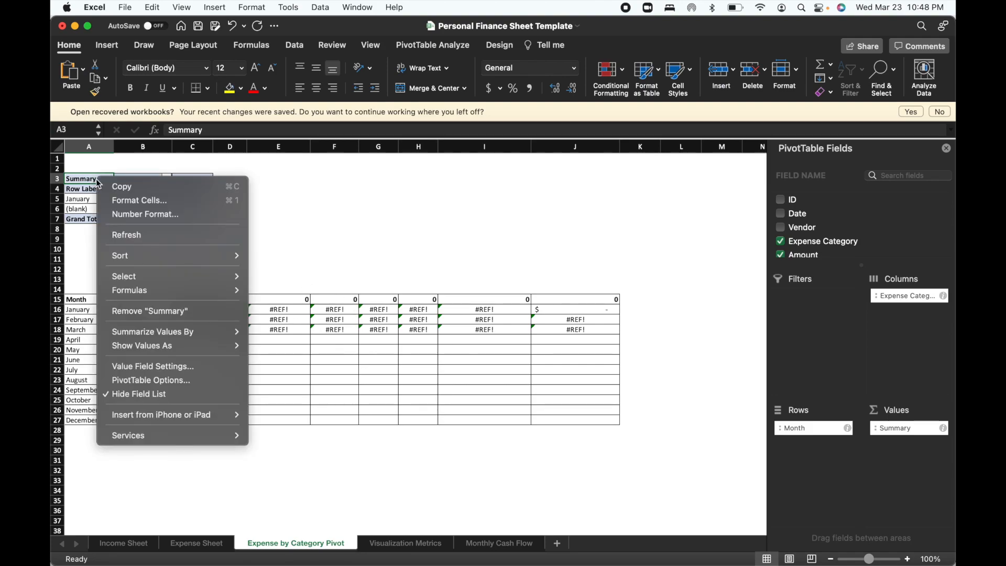
left_click(116, 235)
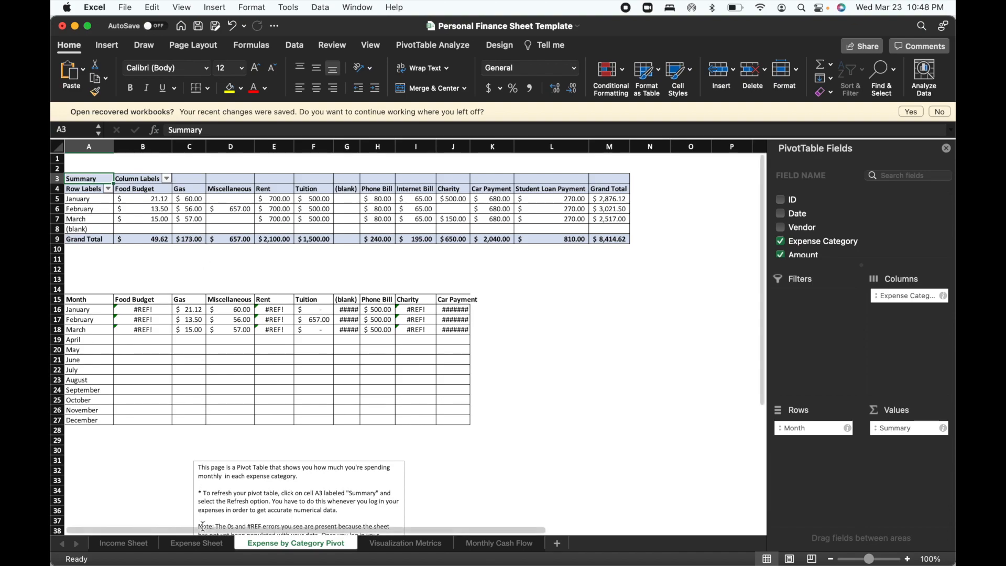
Check the transactions on the Expense Sheet against the monthly category amounts in the Summary pivot table.
left_click(206, 544)
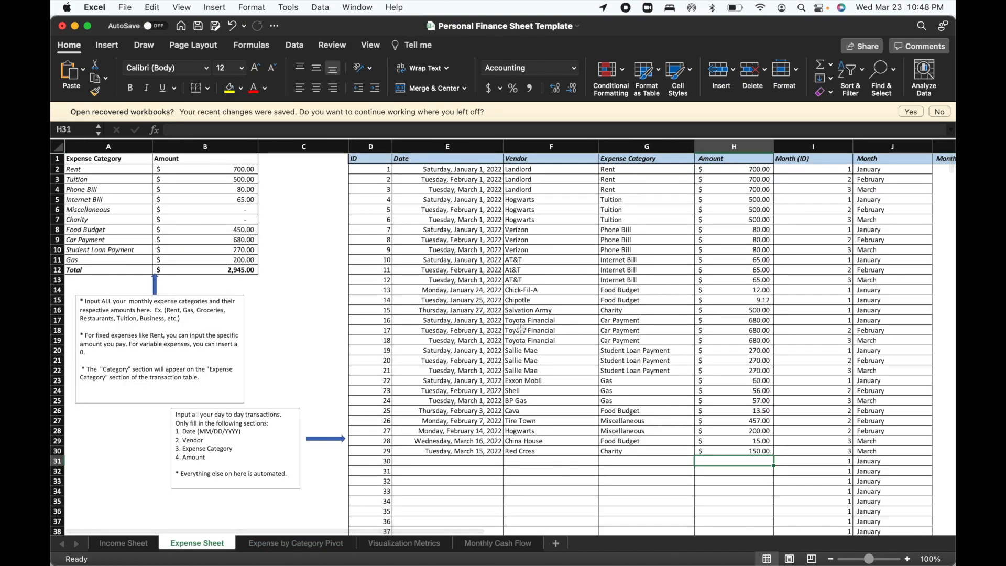
left_click(270, 546)
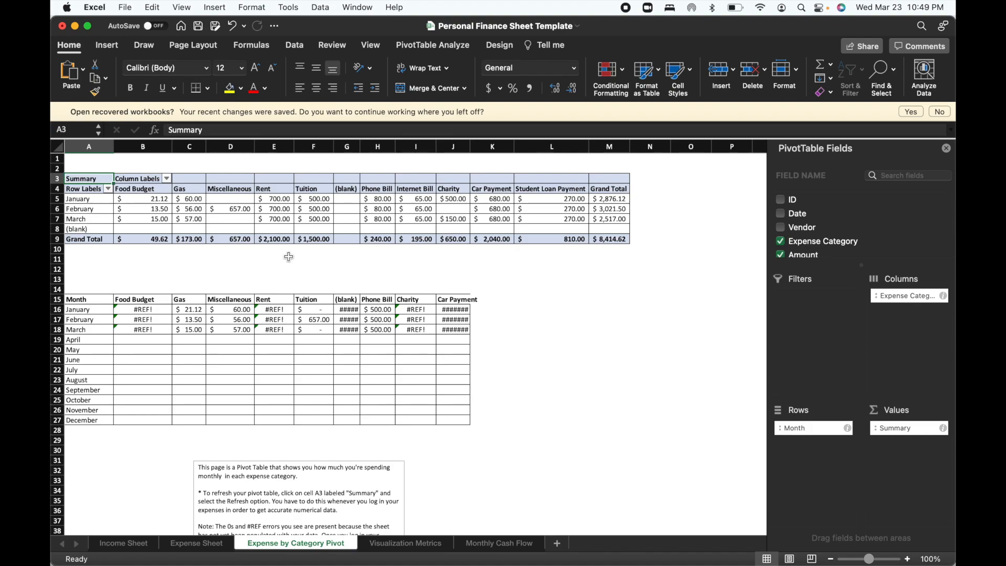
left_click(288, 252)
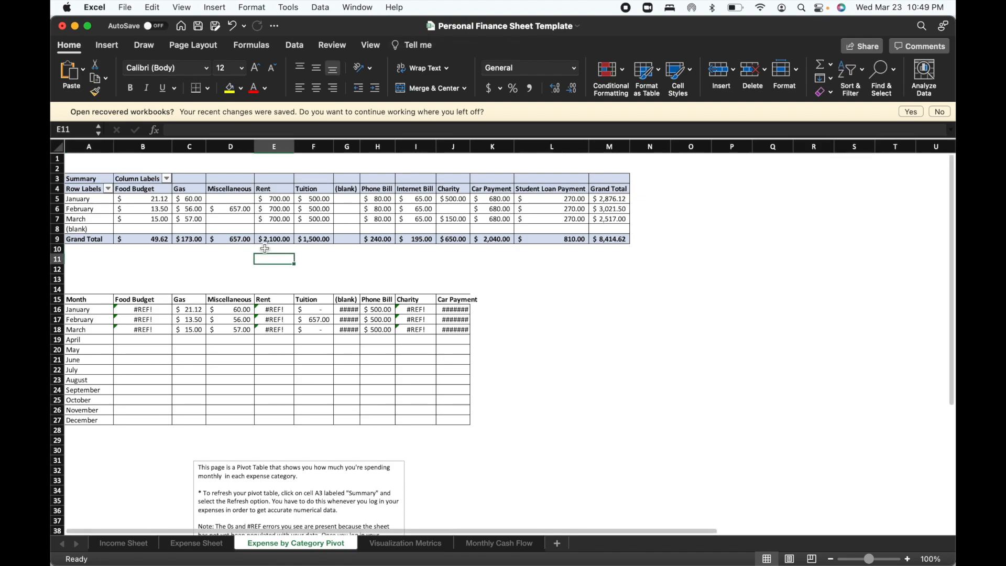
left_click(100, 179)
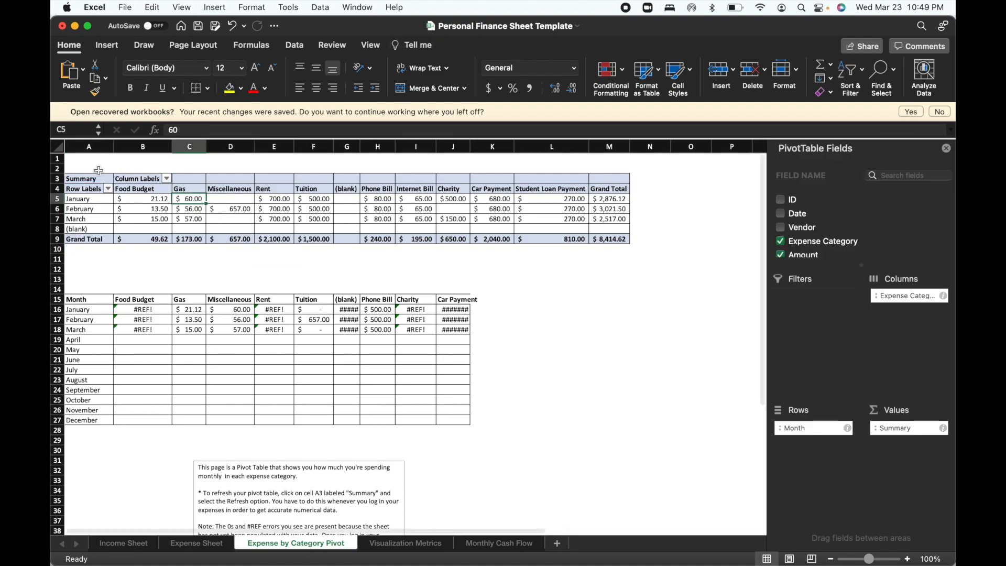
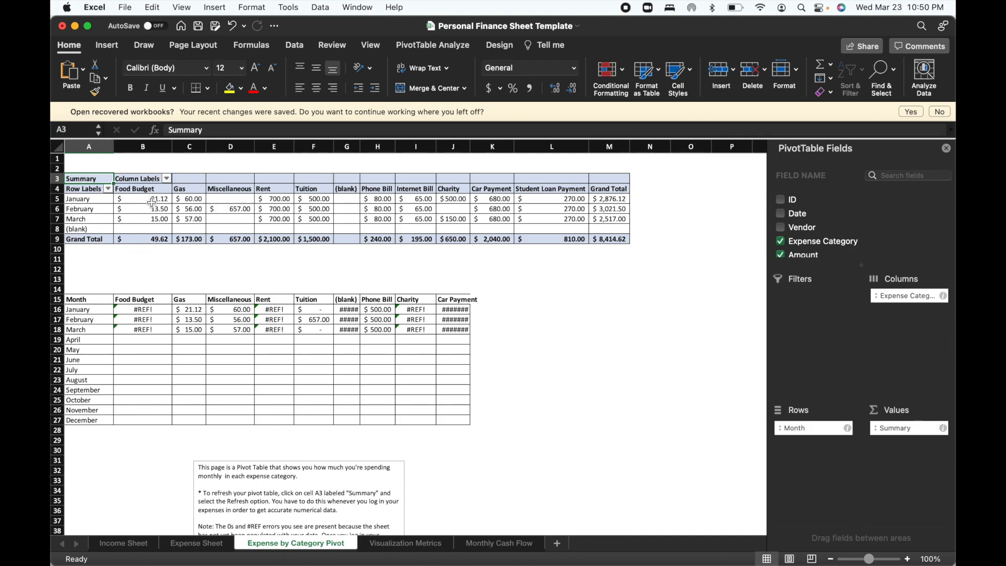
In the lower monthly table, link January and February Food Budget to their pivot amounts and fill the February formula into March.
left_click(150, 309)
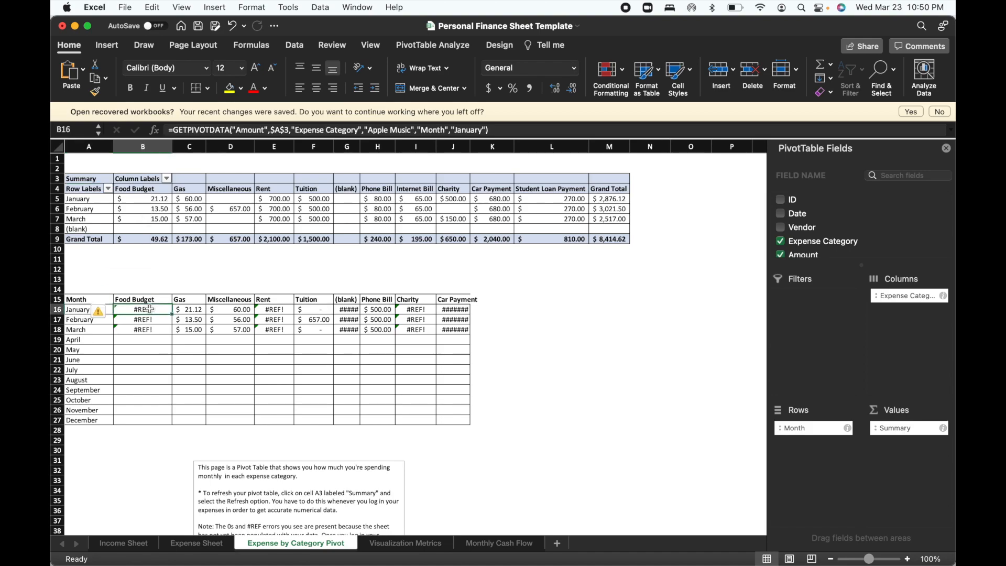
type("=")
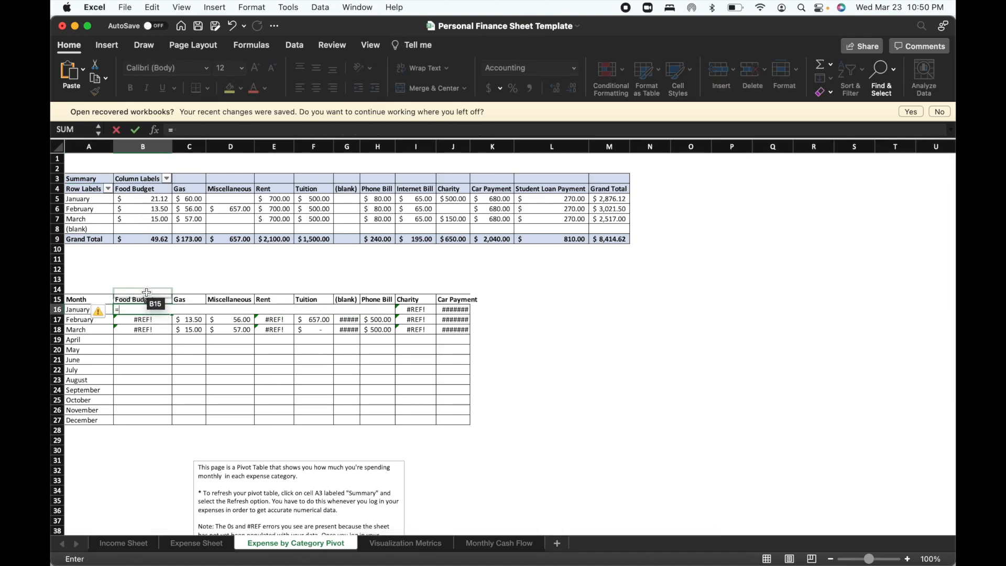
left_click(145, 202)
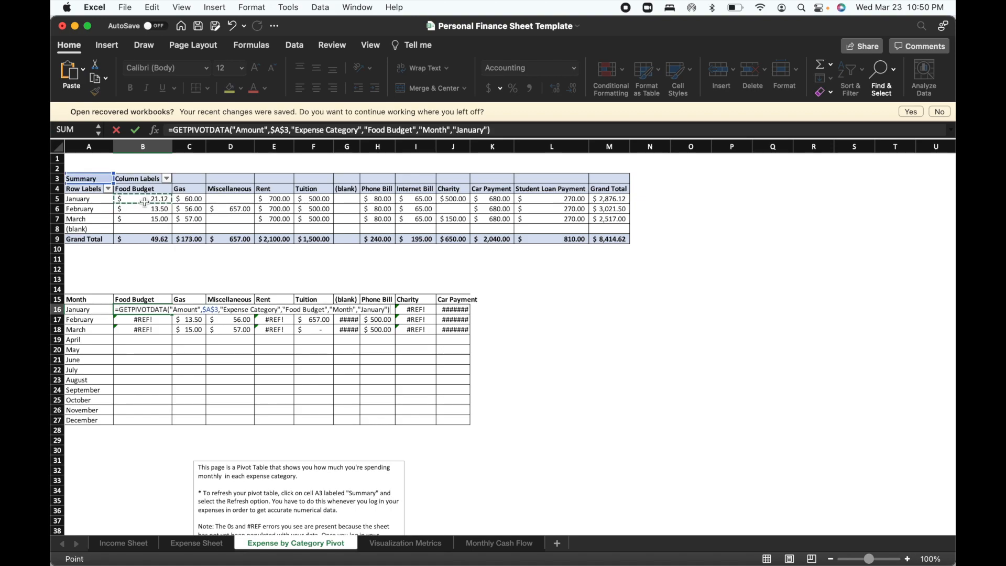
key("Return")
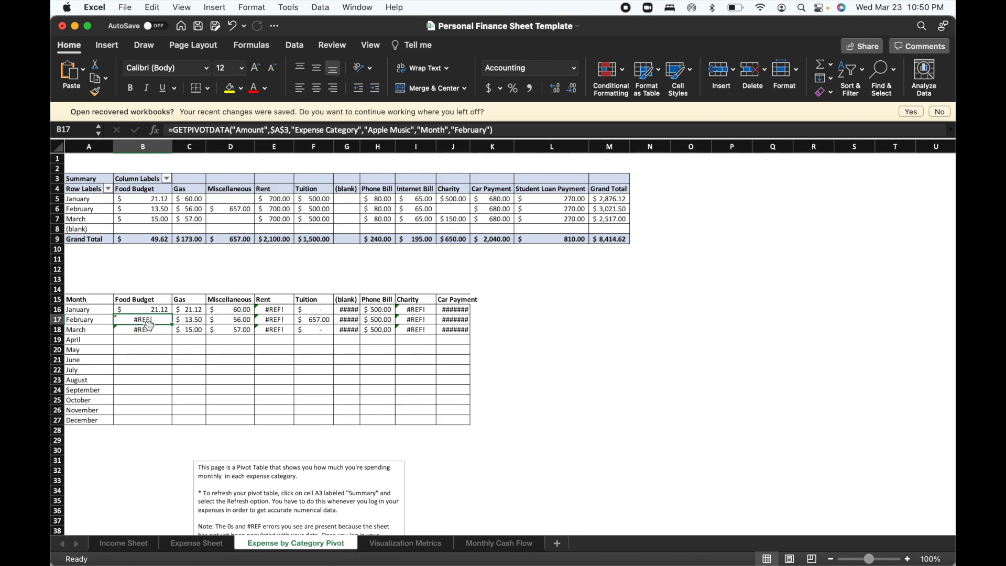
type("=")
left_click(152, 211)
key("Return")
left_click(166, 321)
left_click_drag(170, 325, 171, 332)
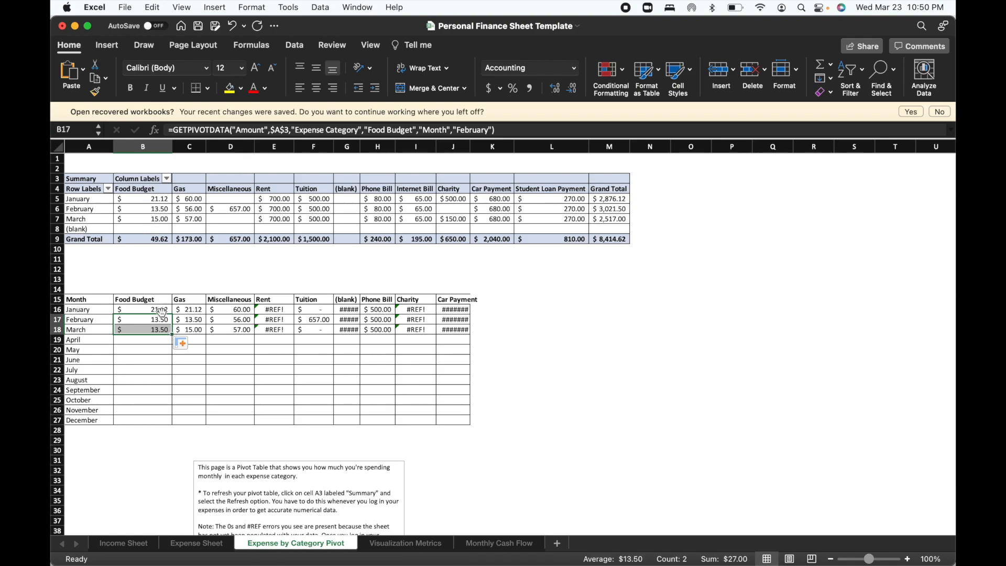
Link the January Gas cell C16 in the monthly table to the pivot table's January Gas amount.
left_click(192, 312)
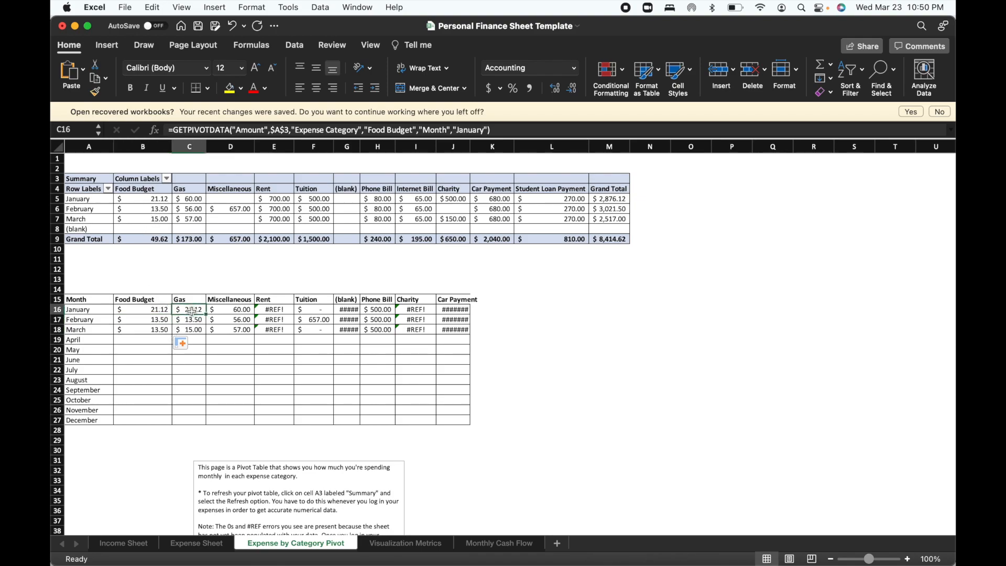
type("=")
left_click(189, 198)
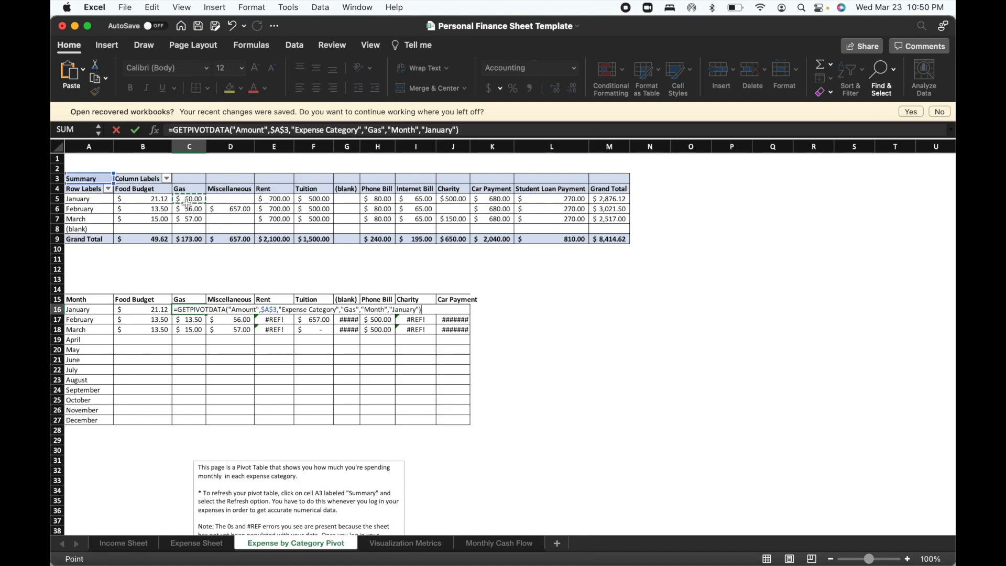
key("Return")
Try to fill the January Gas formula from C16 down through February and March.
left_click(201, 311)
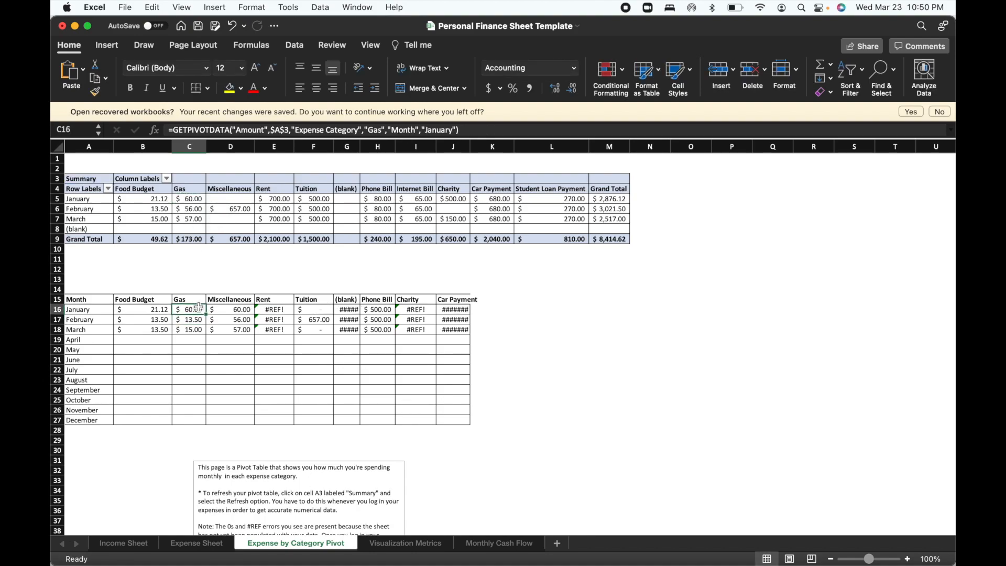
left_click(209, 317)
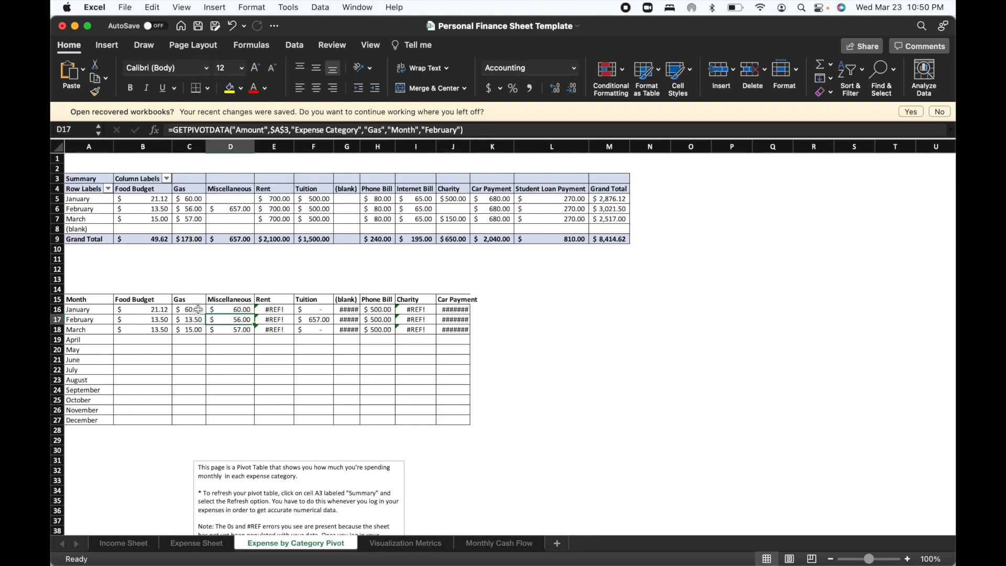
left_click(197, 311)
left_click_drag(206, 315, 200, 330)
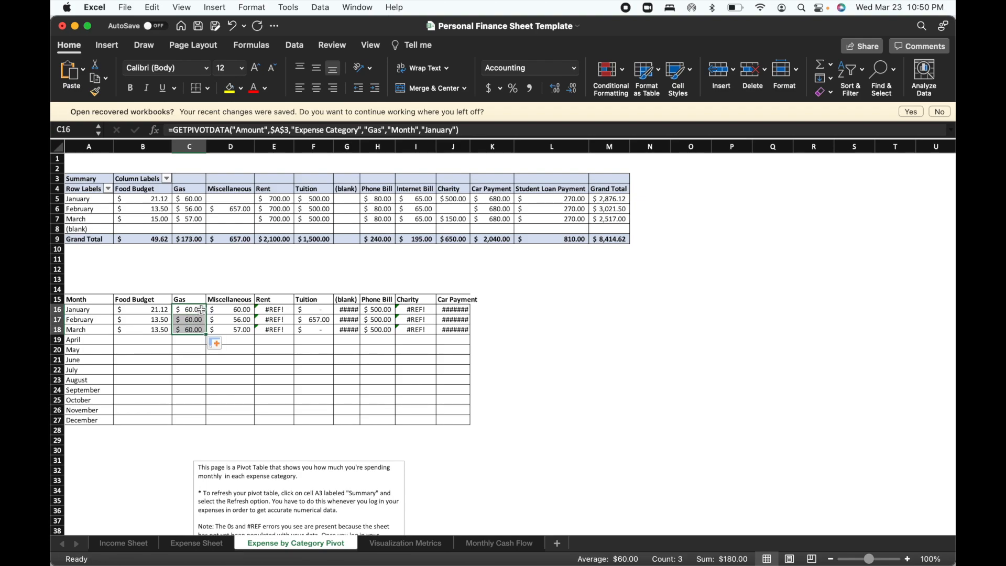
Link the February and March Gas cells C17 and C18 individually to the matching monthly Gas amounts in the pivot table.
left_click(195, 313)
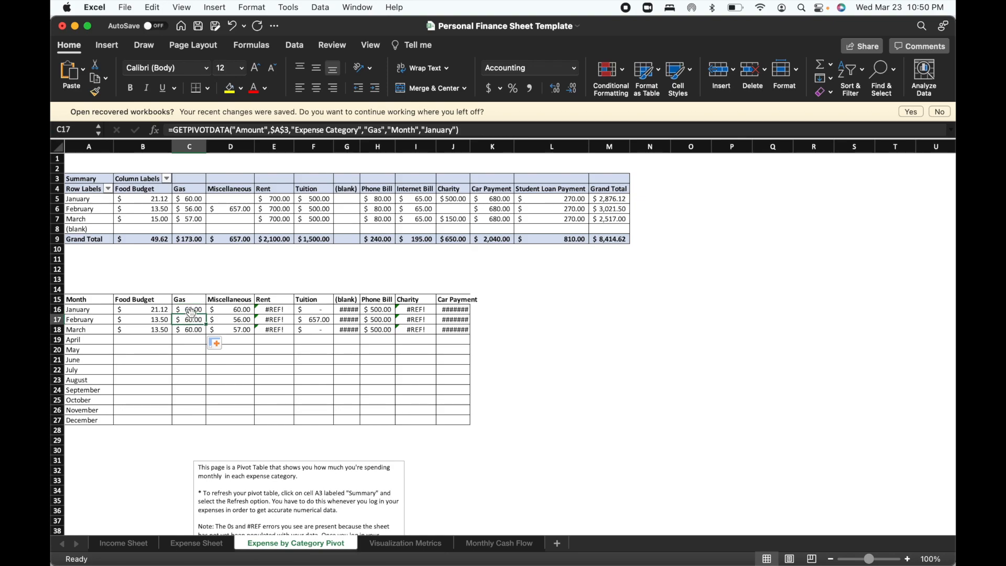
left_click(194, 329)
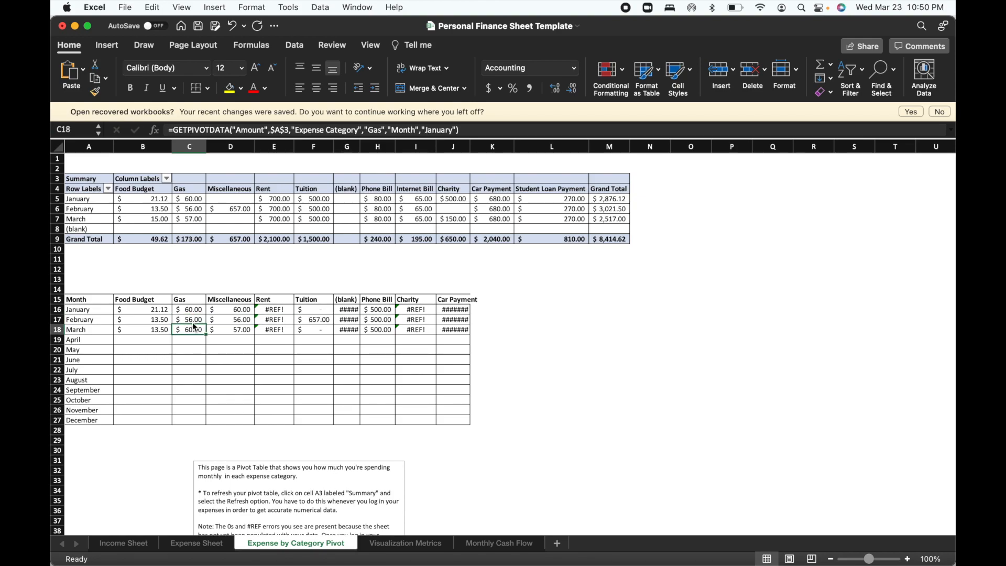
left_click(193, 317)
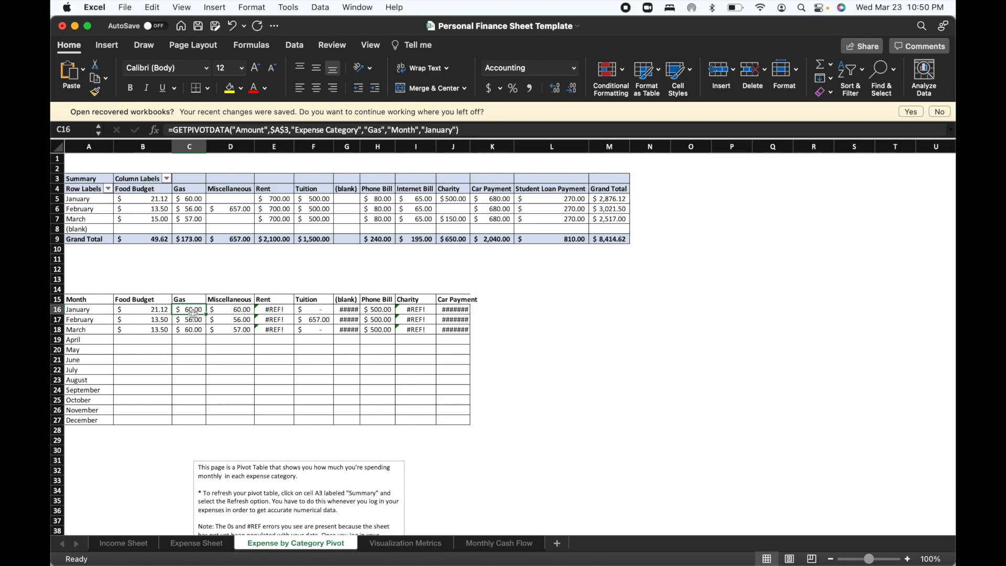
key("Delete")
type("=")
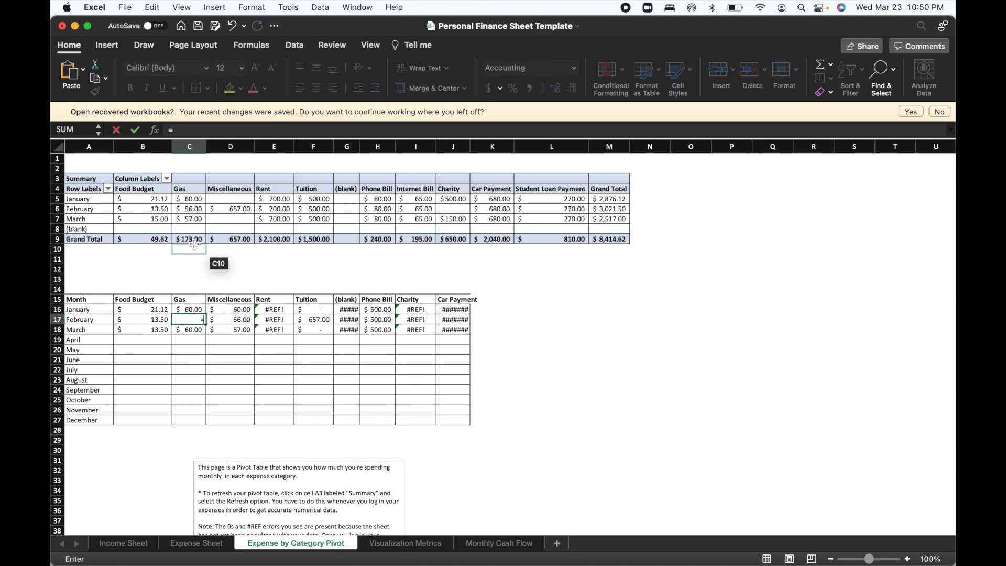
left_click(194, 210)
key("Return")
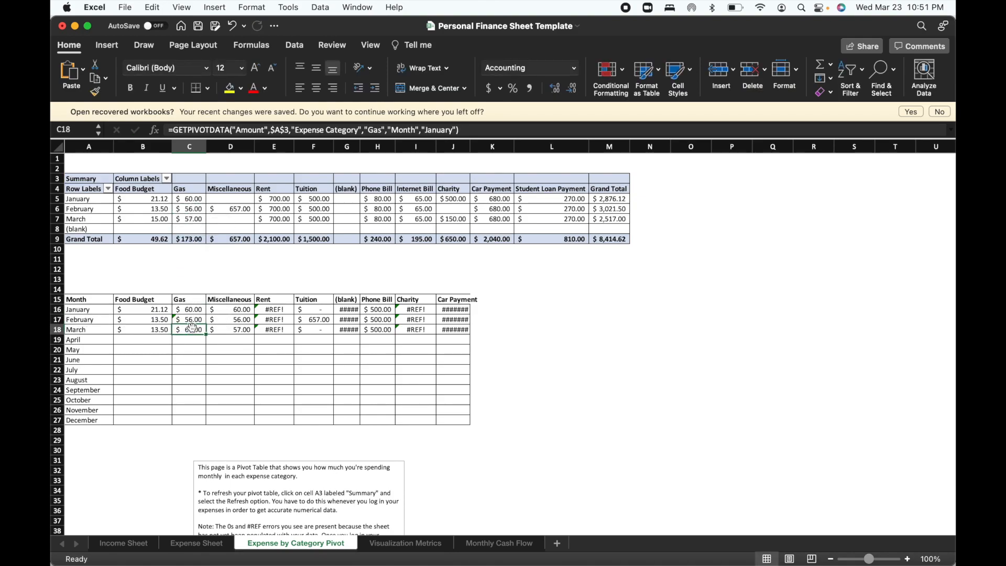
type("=")
left_click(196, 220)
key("Return")
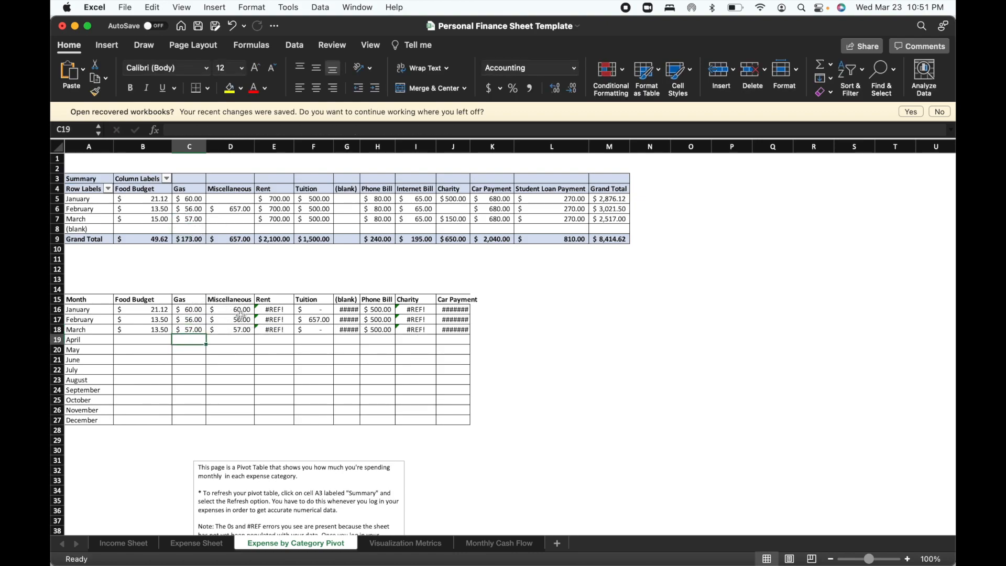
Clear the January and March Miscellaneous cells and link February Miscellaneous in D17 to the pivot table's February amount.
left_click(229, 309)
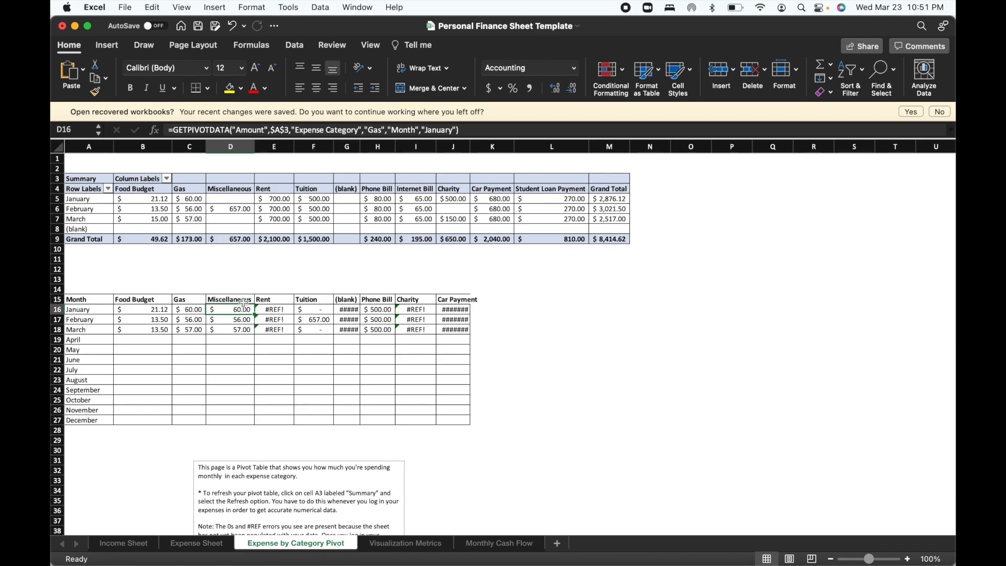
key("Delete")
left_click(237, 331)
key("Delete")
left_click(235, 319)
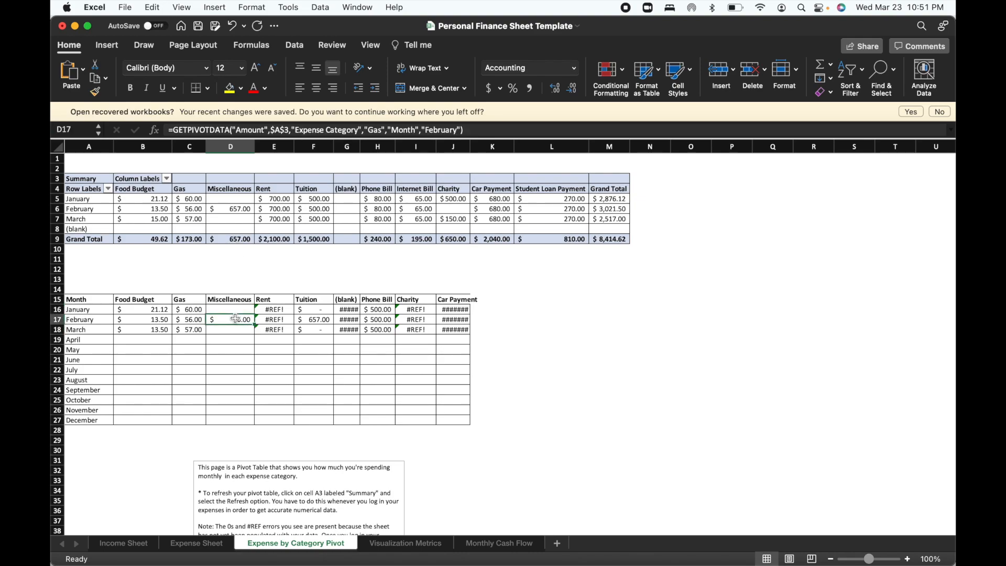
type("=")
left_click(239, 209)
key("Return")
Link January Rent in E16 to the pivot table's January Rent amount and fill the formula down through March.
left_click(283, 311)
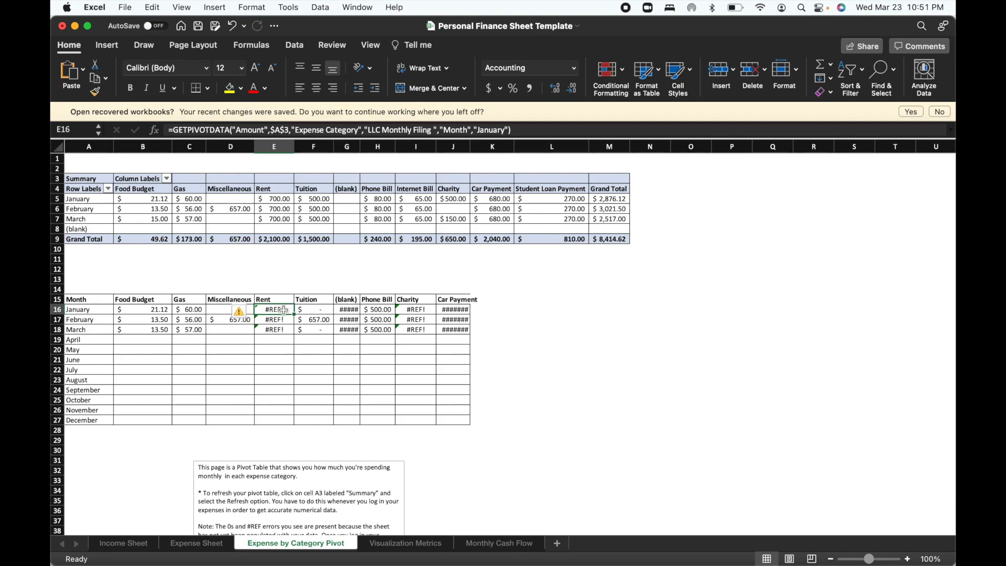
type("=")
left_click(287, 207)
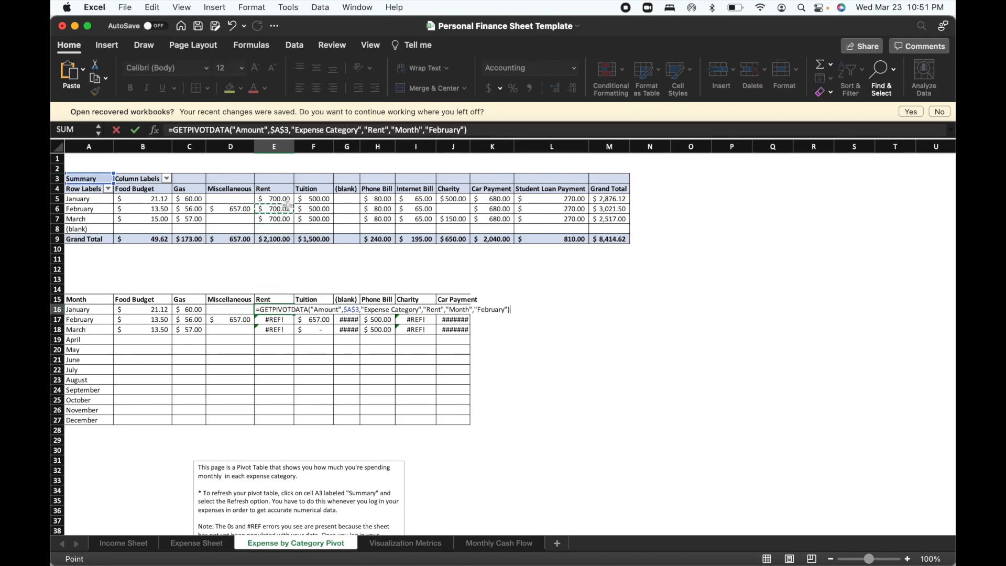
left_click(287, 200)
key("Return")
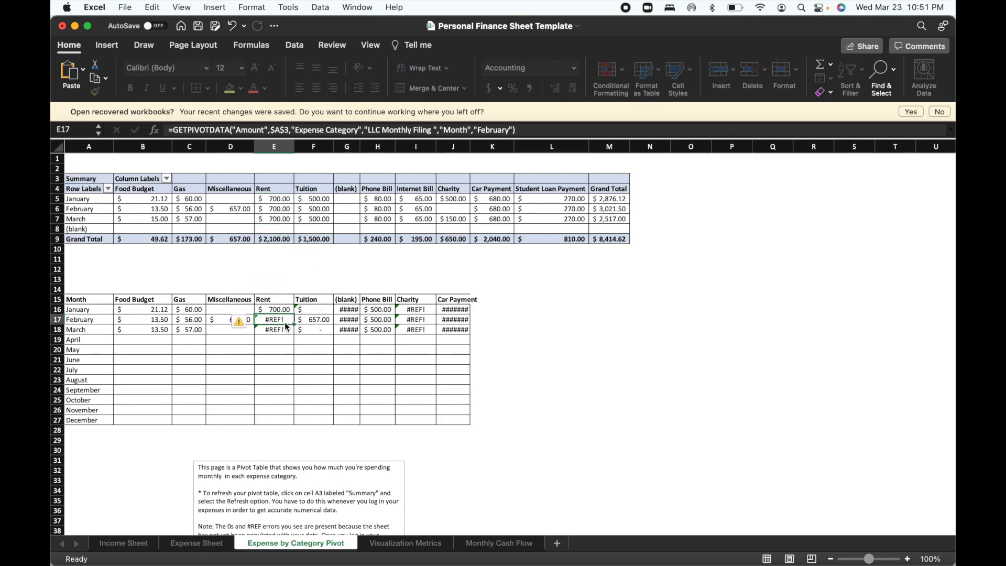
left_click(287, 308)
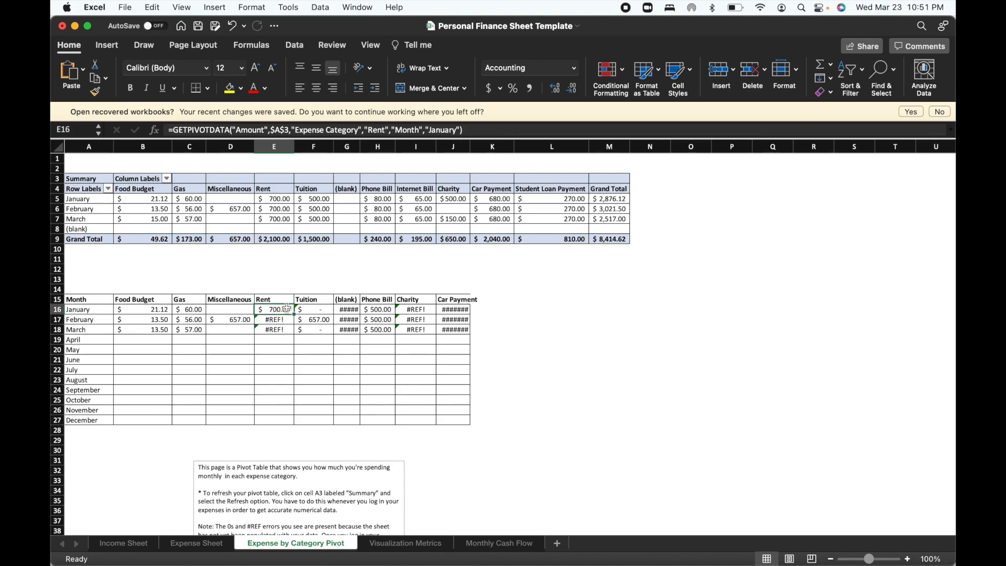
left_click_drag(293, 315, 290, 331)
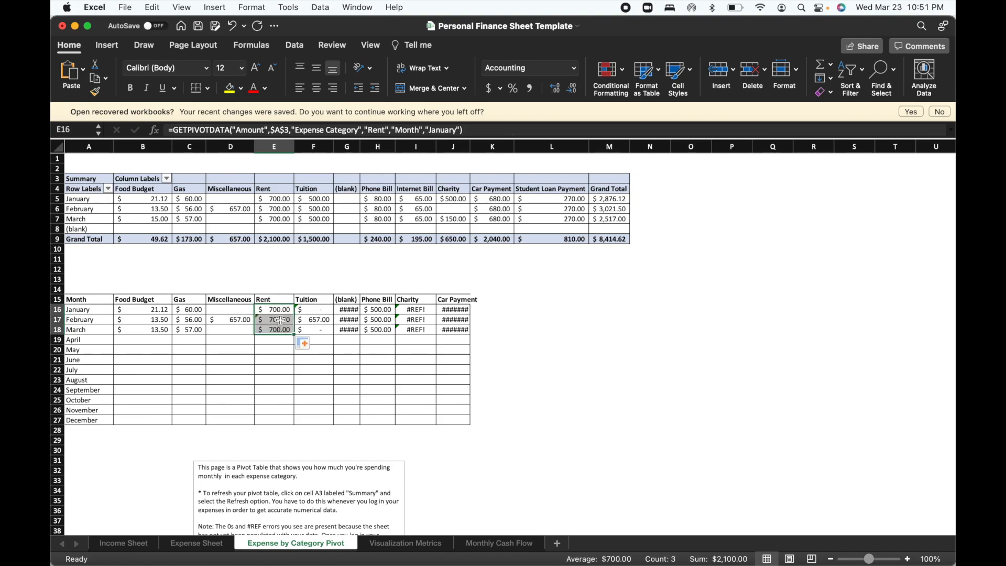
left_click(281, 320)
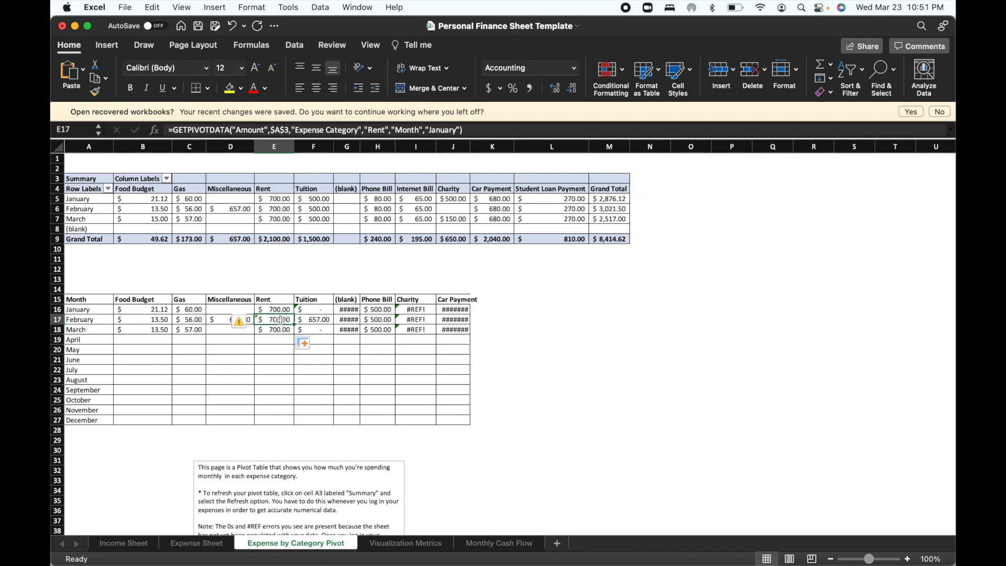
Link January Tuition in F16 to the pivot table's January Tuition amount and fill the formula down through March.
left_click(316, 312)
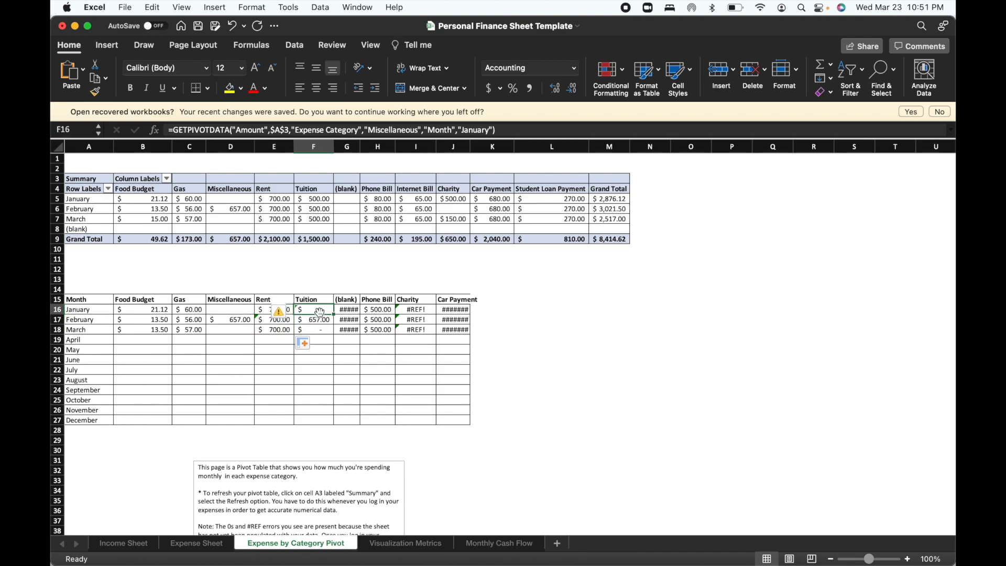
type("=")
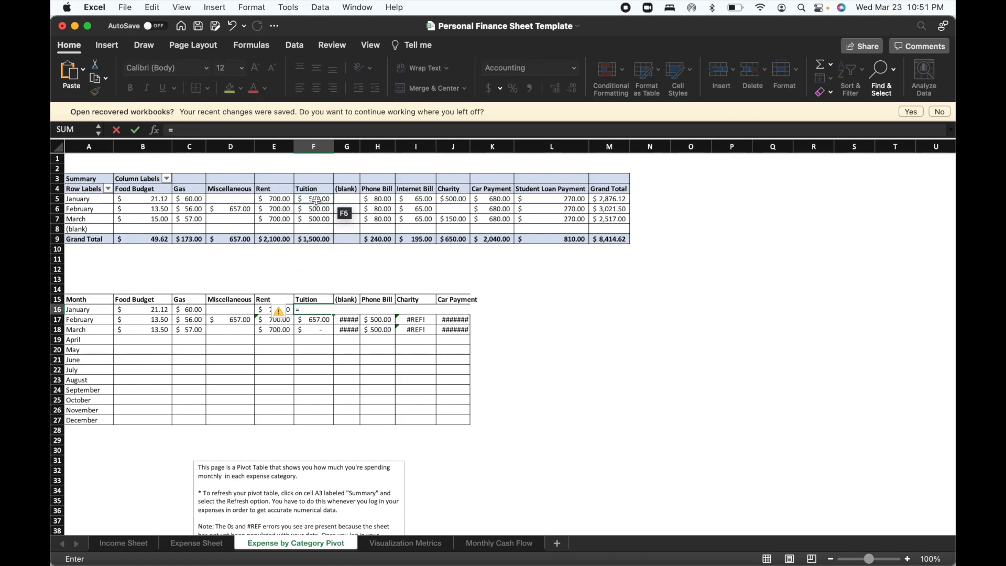
left_click(317, 200)
key("Return")
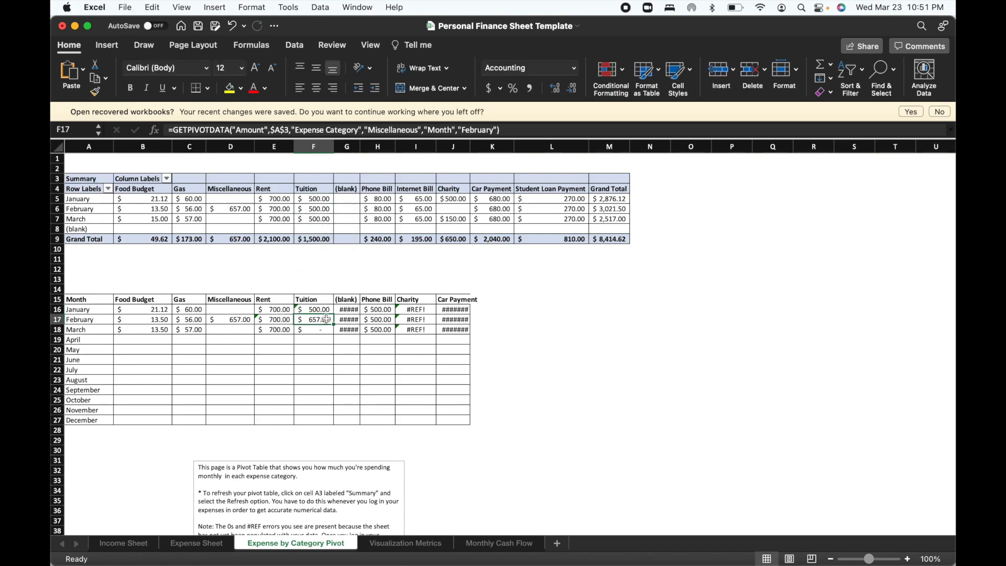
left_click(329, 310)
left_click_drag(332, 314, 332, 330)
Widen column G and clear the January, February and March values under the (blank) heading of the monthly table.
left_click(350, 309)
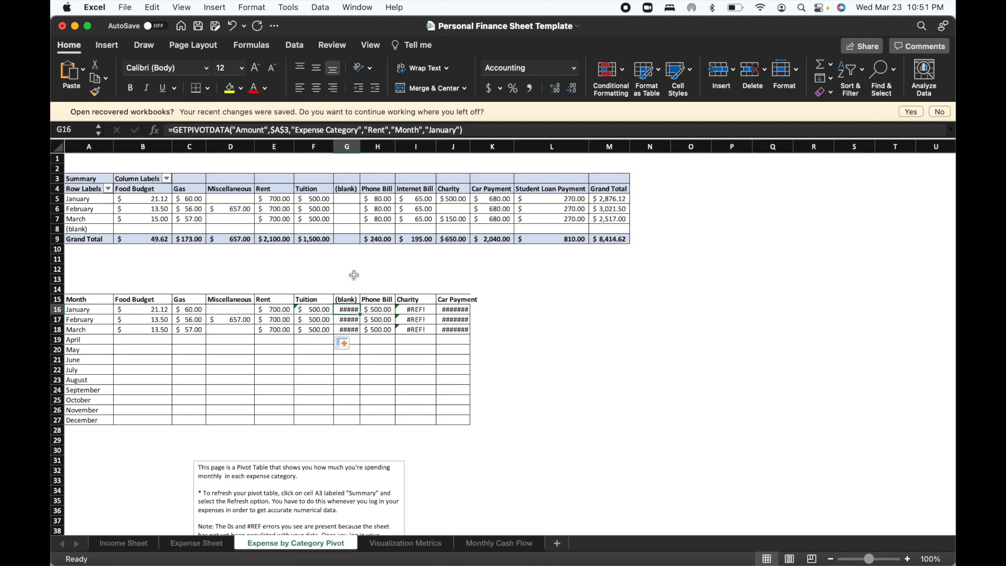
left_click(354, 149)
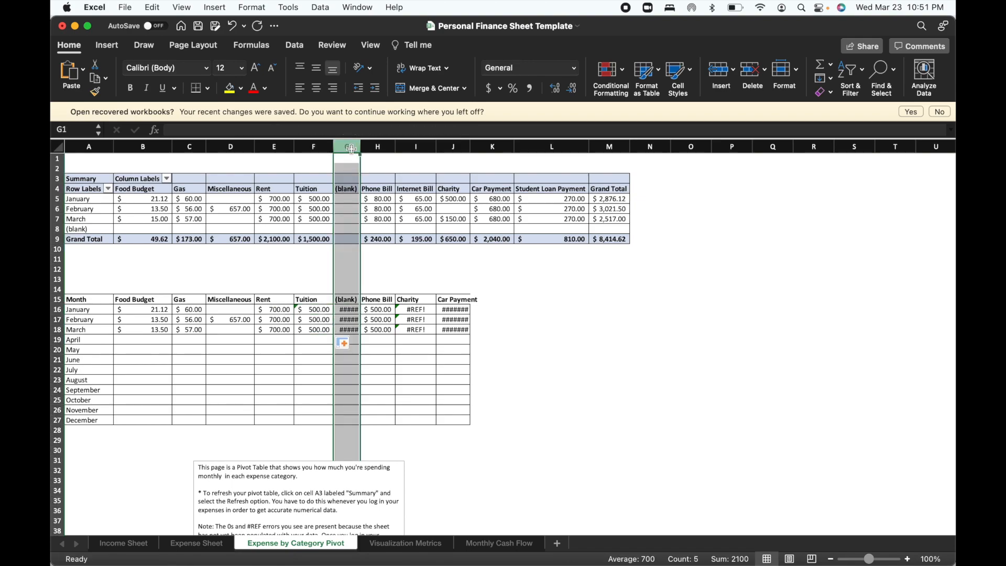
left_click_drag(361, 149, 385, 150)
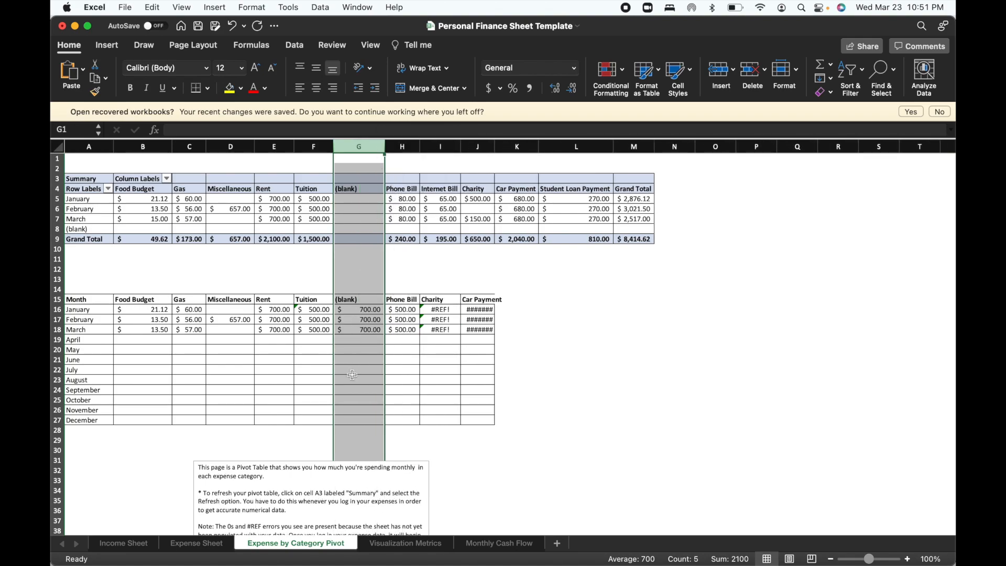
left_click(366, 311)
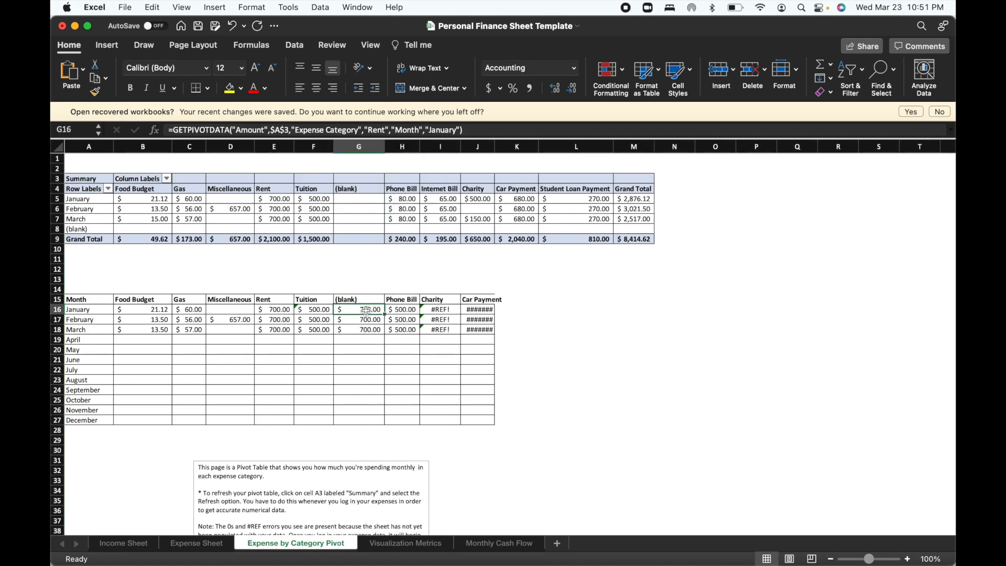
key("Delete")
left_click(363, 330)
key("Delete")
left_click(366, 320)
key("Delete")
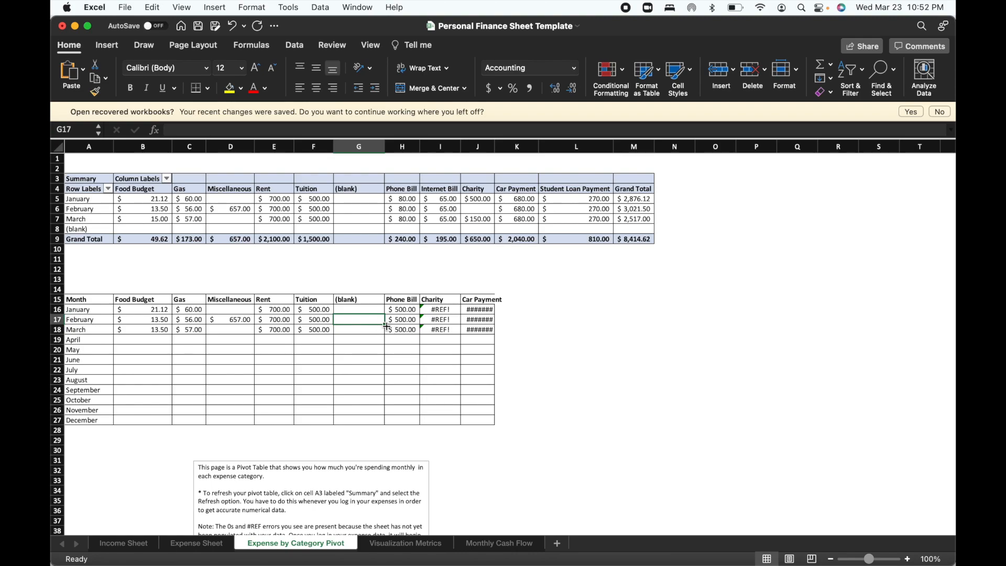
Link the January, February and March Phone Bill cells H16 to H18 to the matching Phone Bill amounts in the pivot table.
left_click(401, 312)
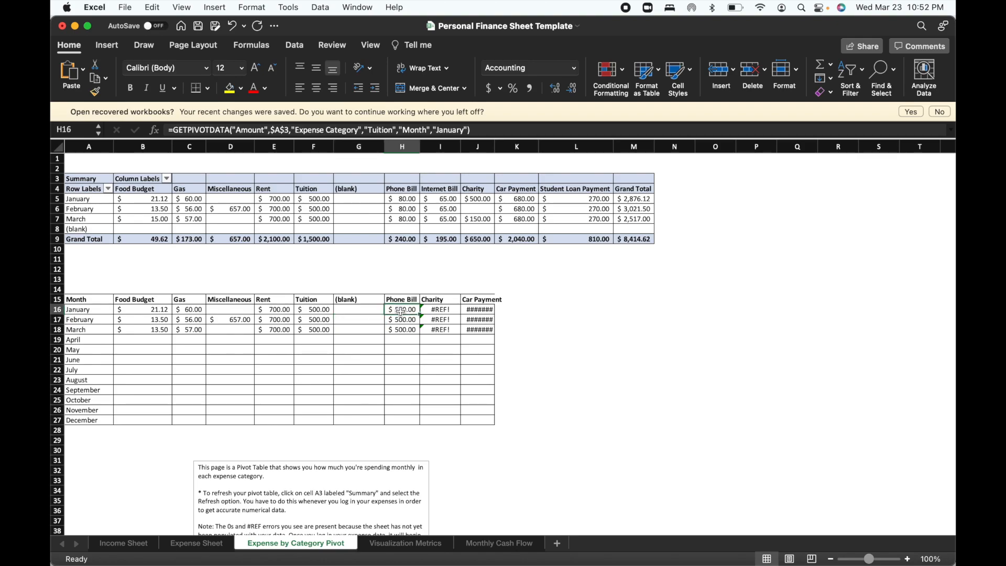
type("=")
left_click(403, 202)
key("Return")
left_click(404, 209)
key("Return")
type("=")
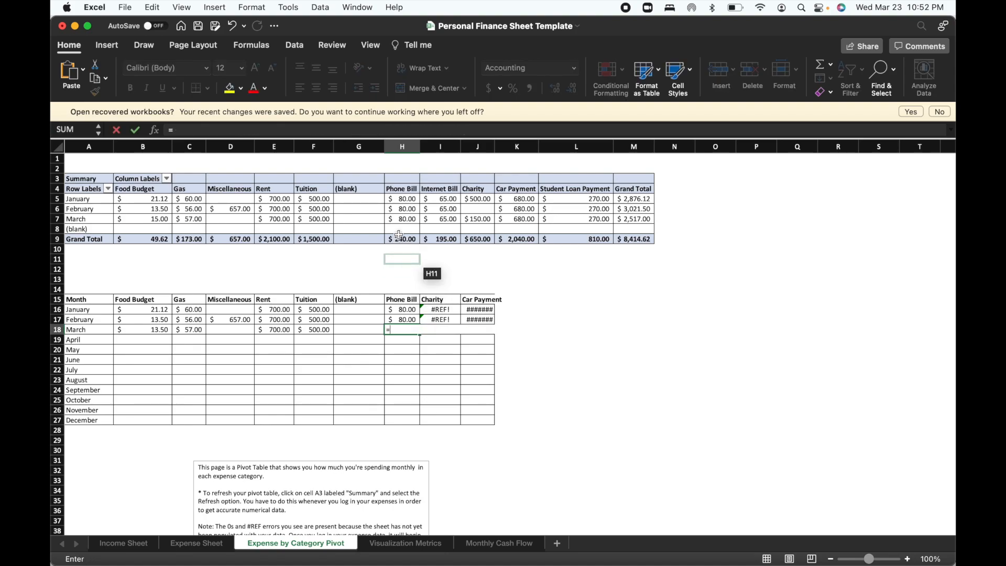
left_click(403, 219)
key("Return")
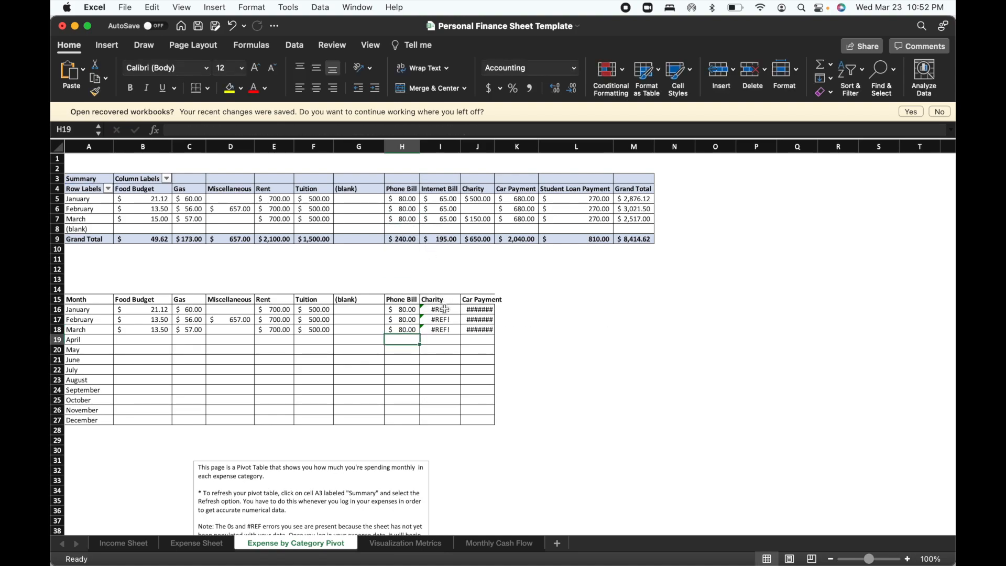
left_click(445, 310)
type("=")
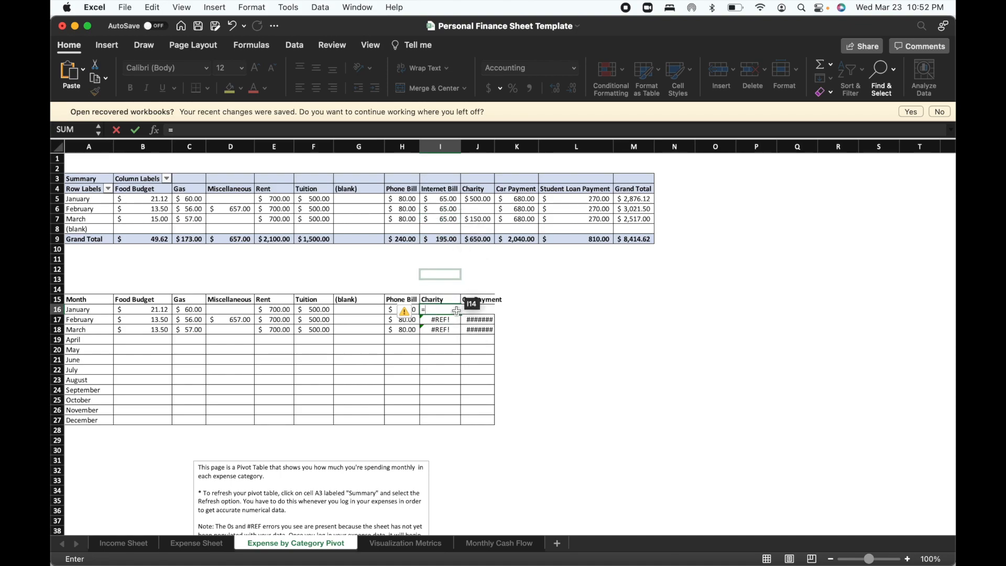
left_click(443, 301)
type("Pho")
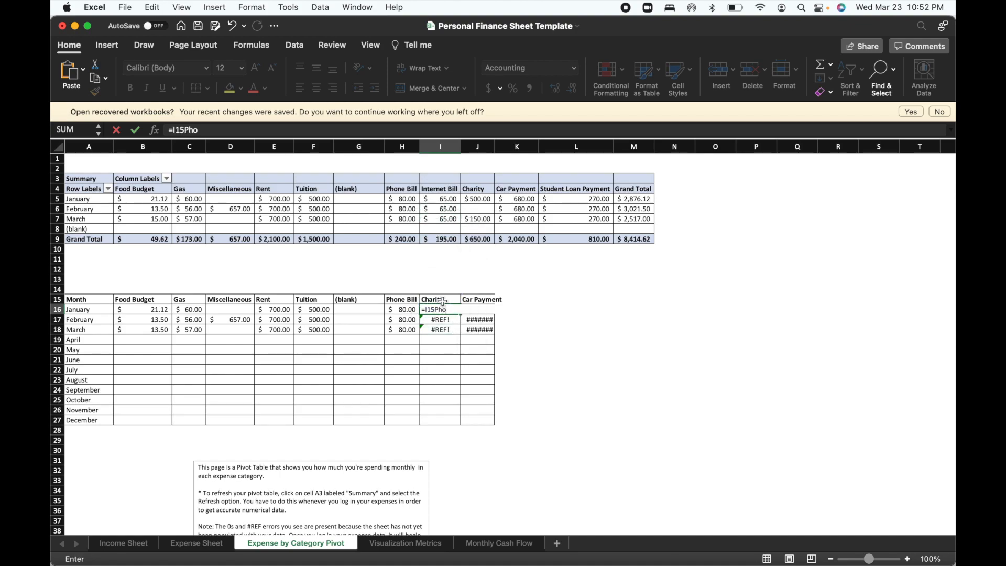
type("n")
key("Return")
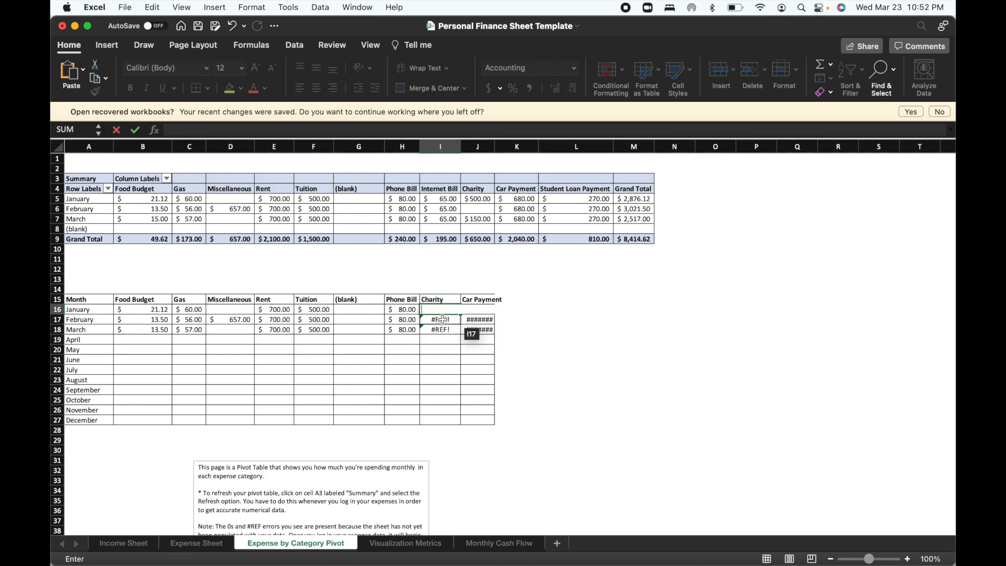
Rename the monthly table headings in I15 and J15 as Internet Bill and Charity.
left_click(444, 301)
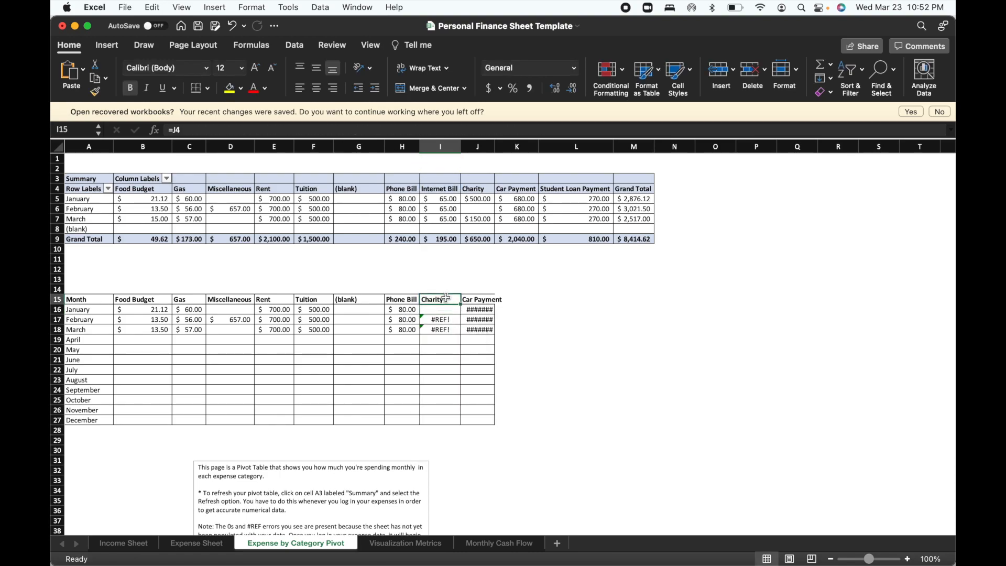
type("Inte")
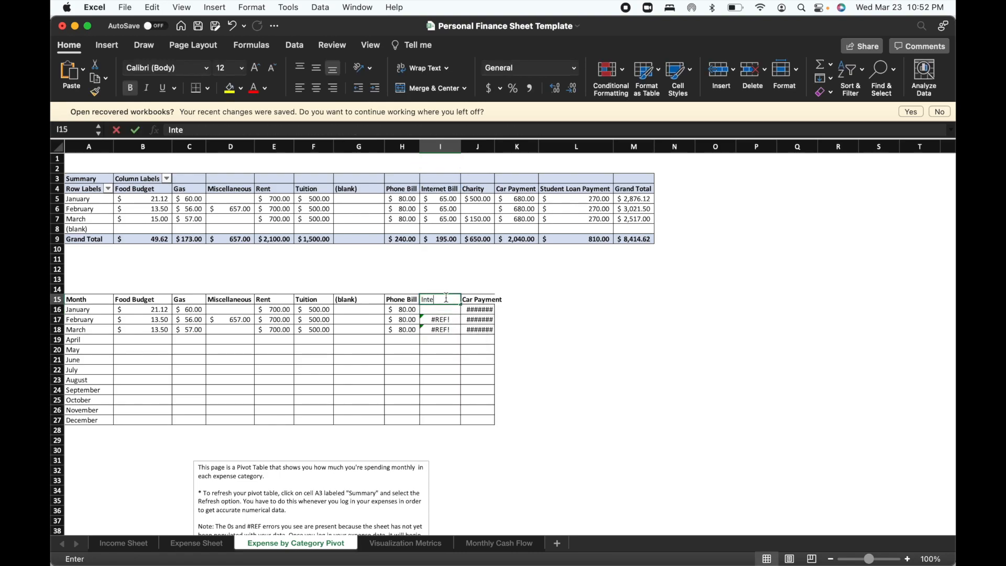
type("rnet Bil")
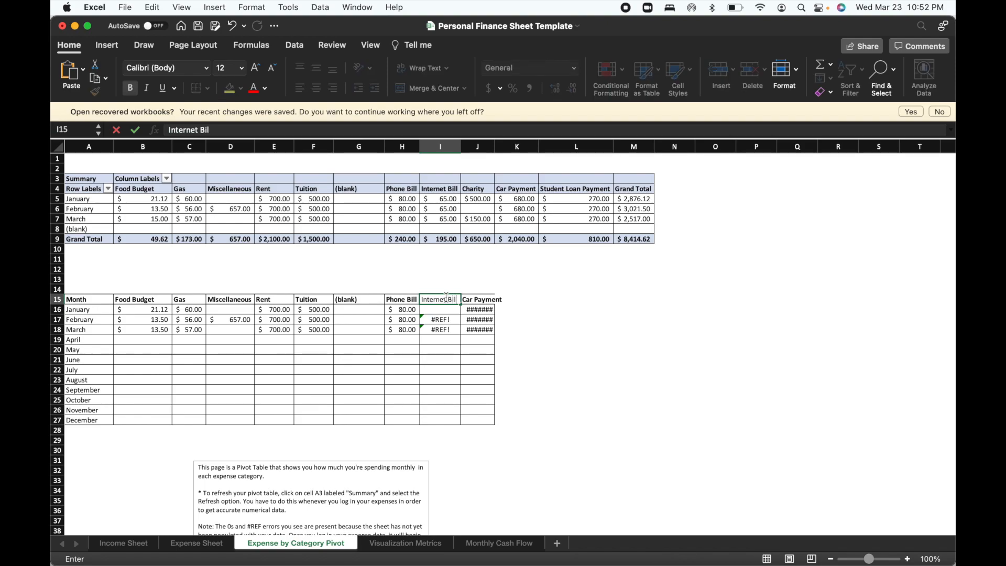
key("Return")
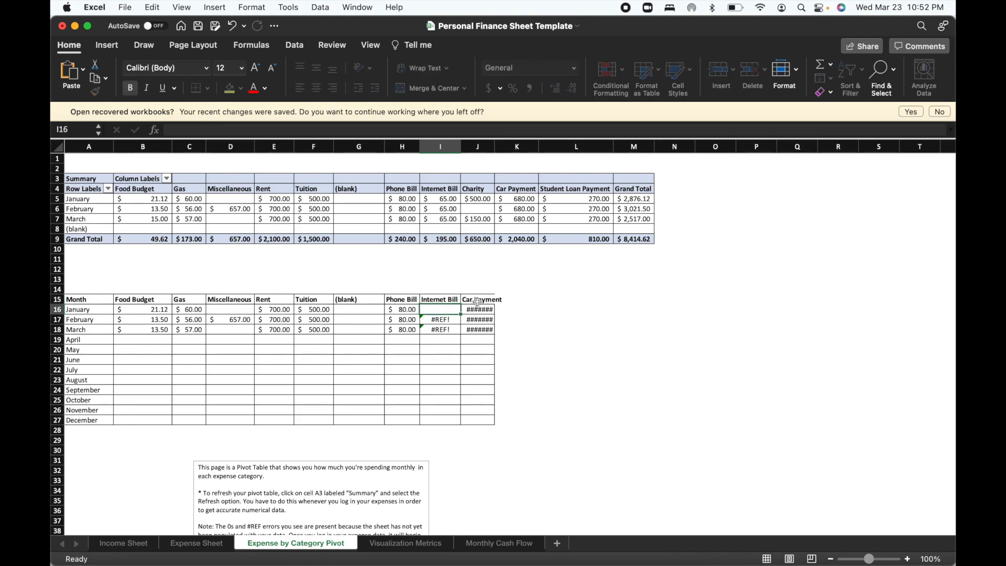
left_click(480, 299)
type("Charity")
key("Return")
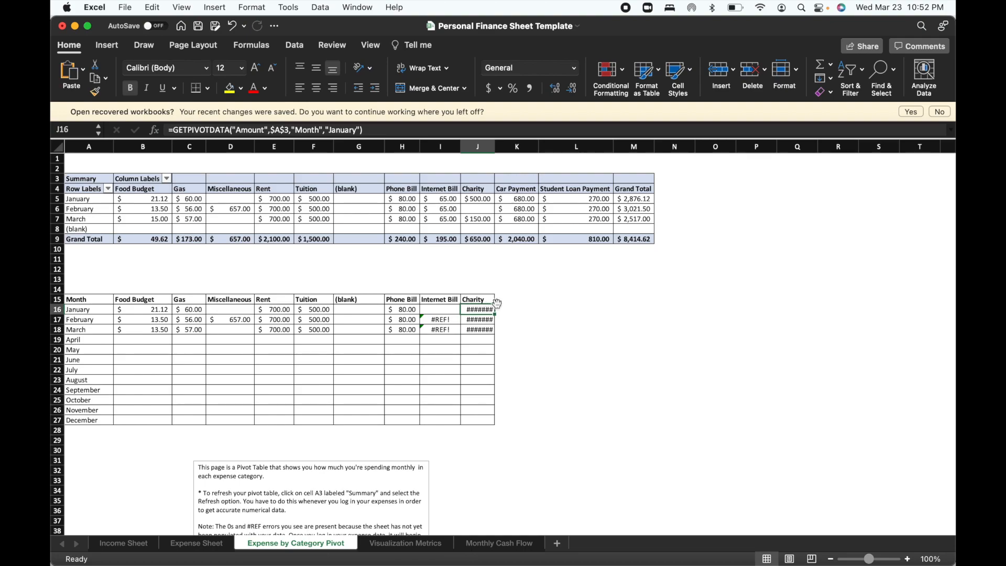
Add the headings Car Payment, Student Loan Payment and Grand Total in K15, L15 and M15 of the monthly table.
left_click(518, 307)
left_click(522, 299)
type("Car Payment")
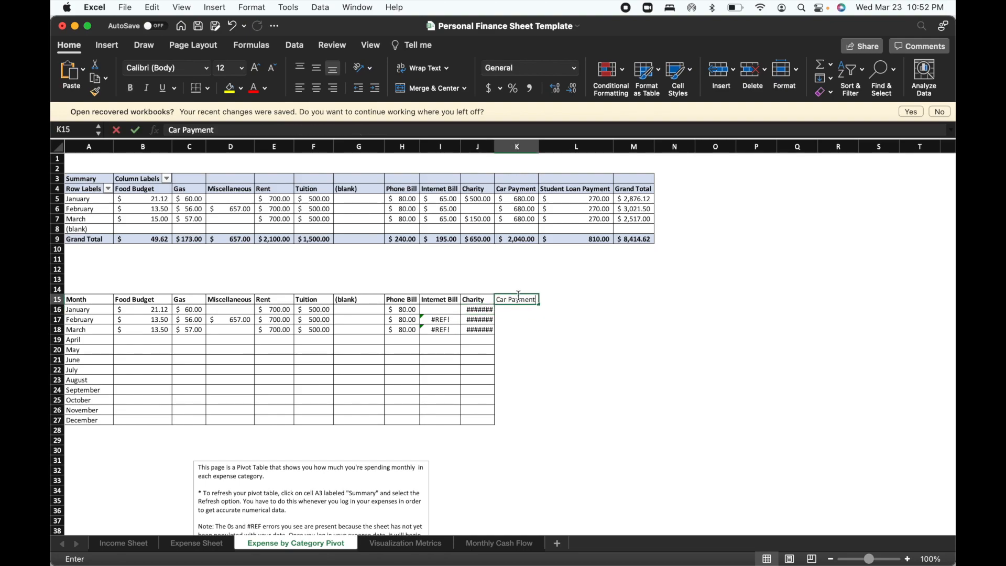
left_click(560, 296)
type("Student Loan")
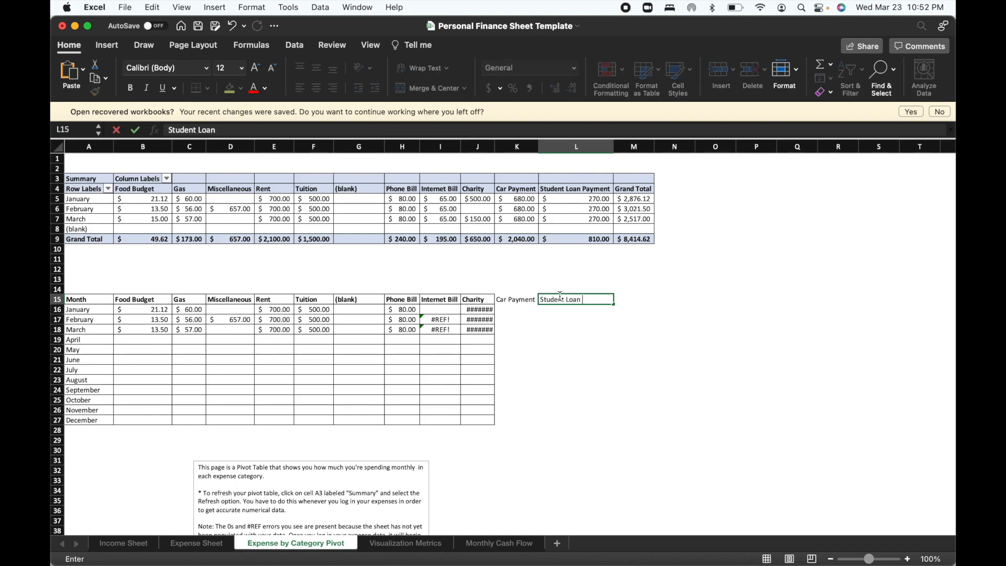
type(" Payment")
left_click(641, 304)
type("Gr")
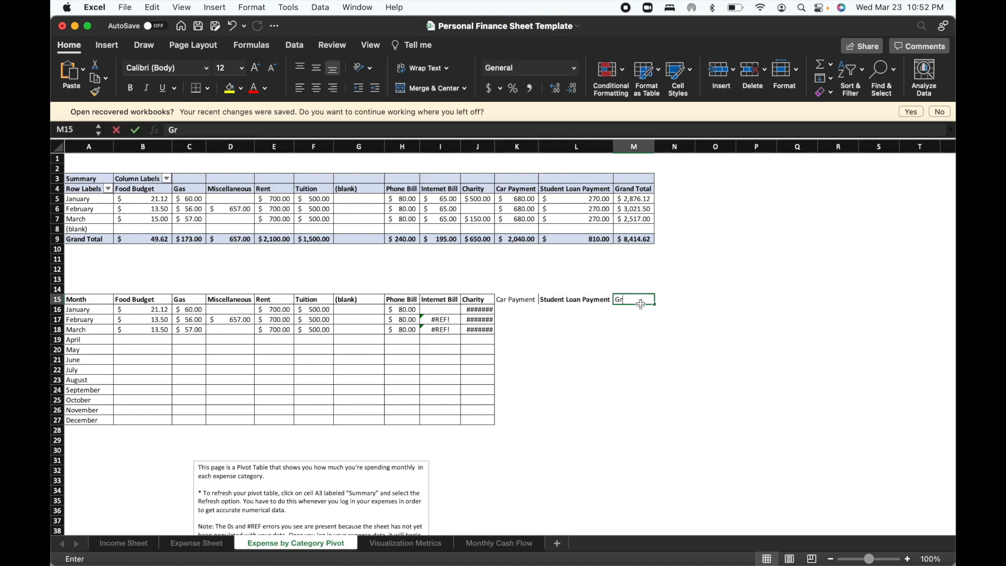
type("and Total")
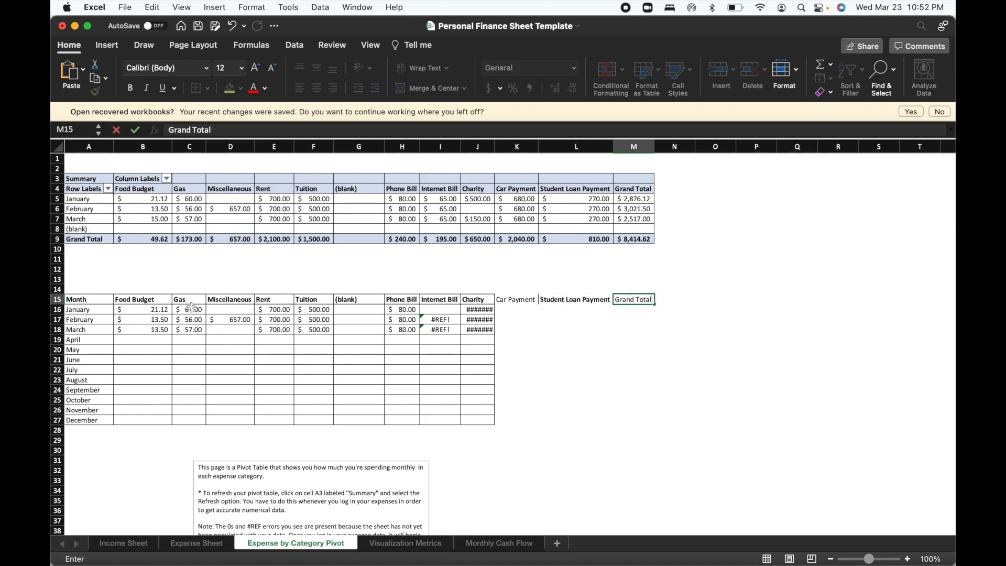
Make the whole heading row of the monthly table, A15 to M15, bold.
left_click_drag(97, 301, 636, 295)
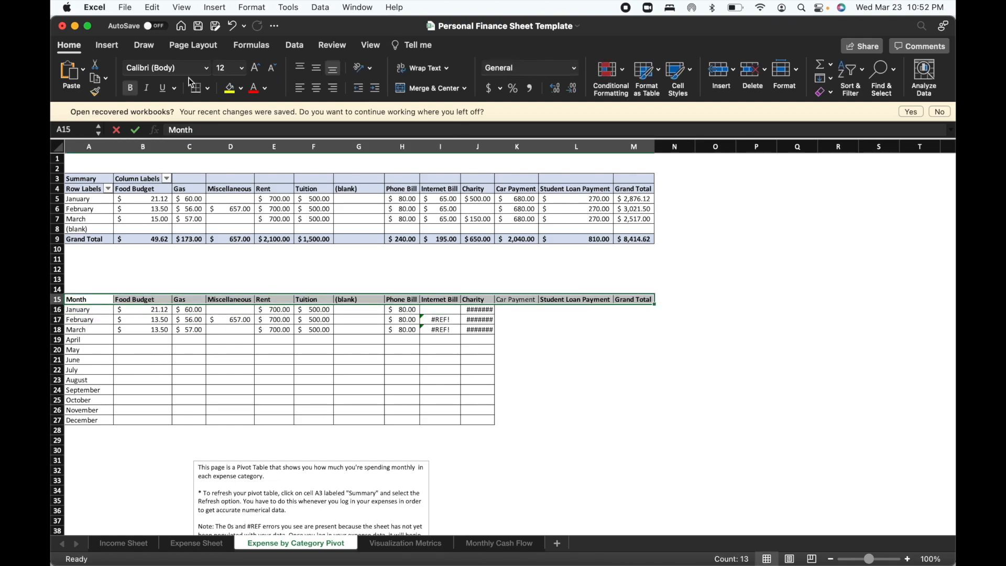
left_click(130, 88)
left_click(131, 89)
left_click(81, 329)
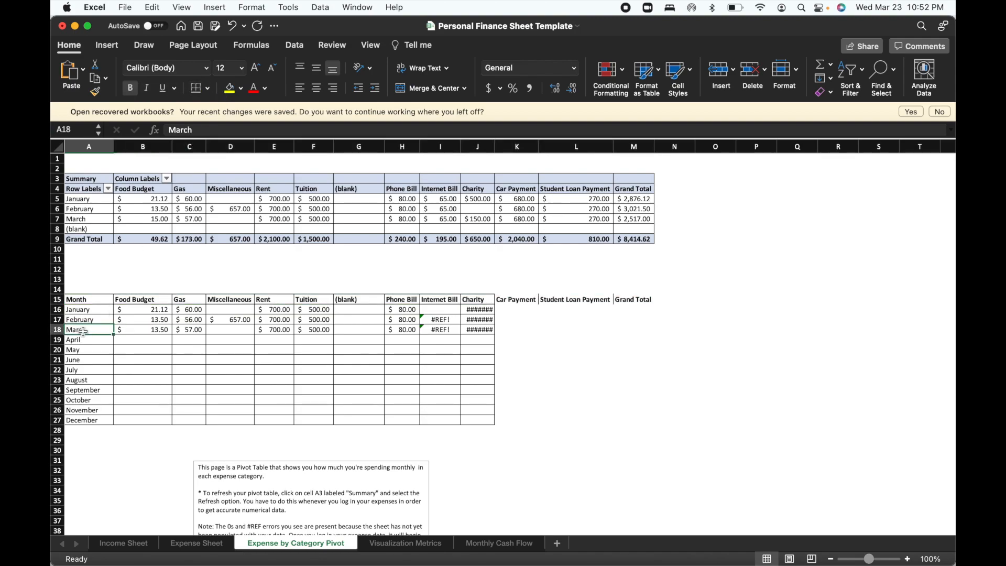
Apply All Borders to the monthly table range A15 to M27.
left_click_drag(86, 300, 623, 419)
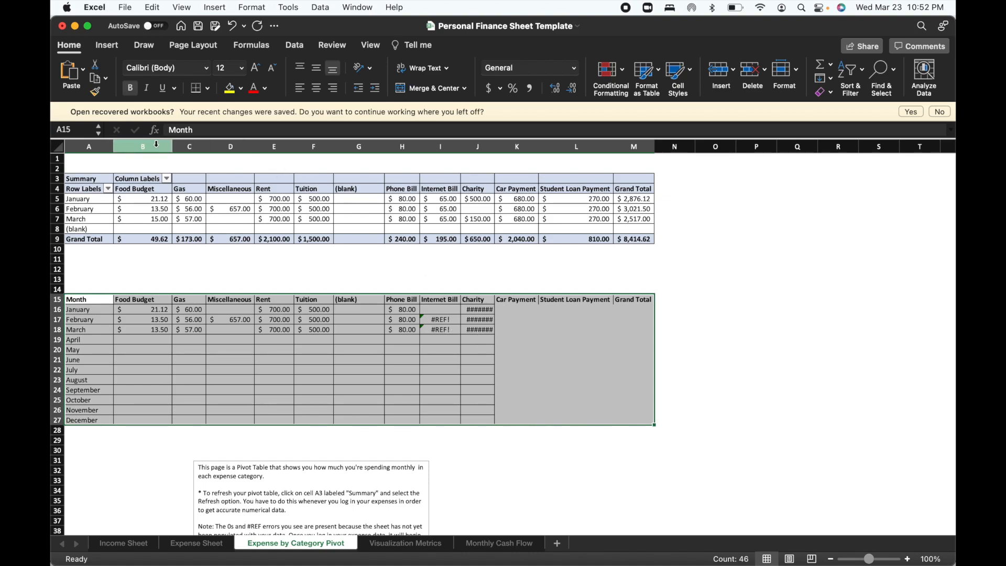
left_click(209, 96)
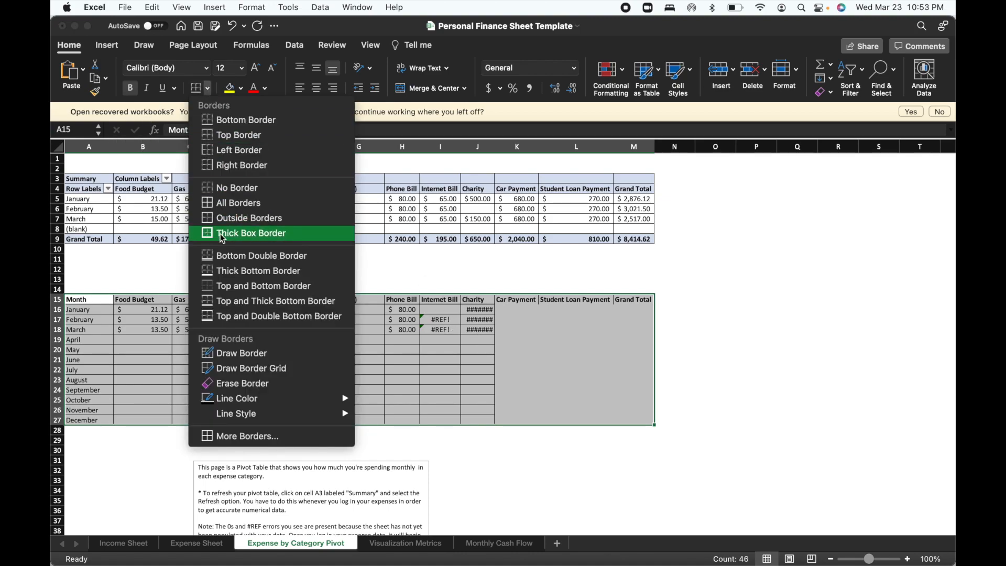
left_click(224, 199)
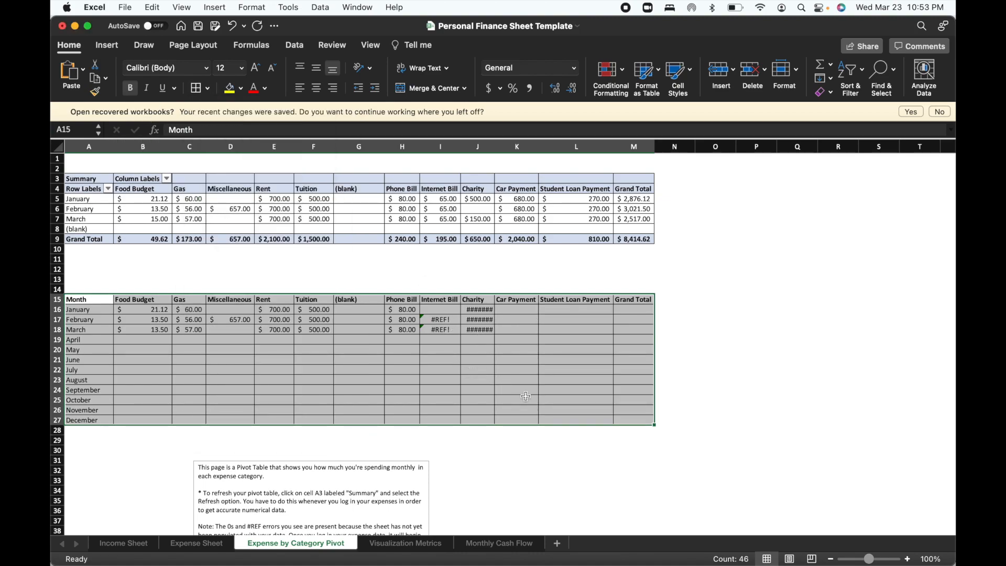
left_click(526, 397)
Widen column J and clear the January to March Charity values and the February and March Internet Bill values in the monthly table.
left_click(477, 148)
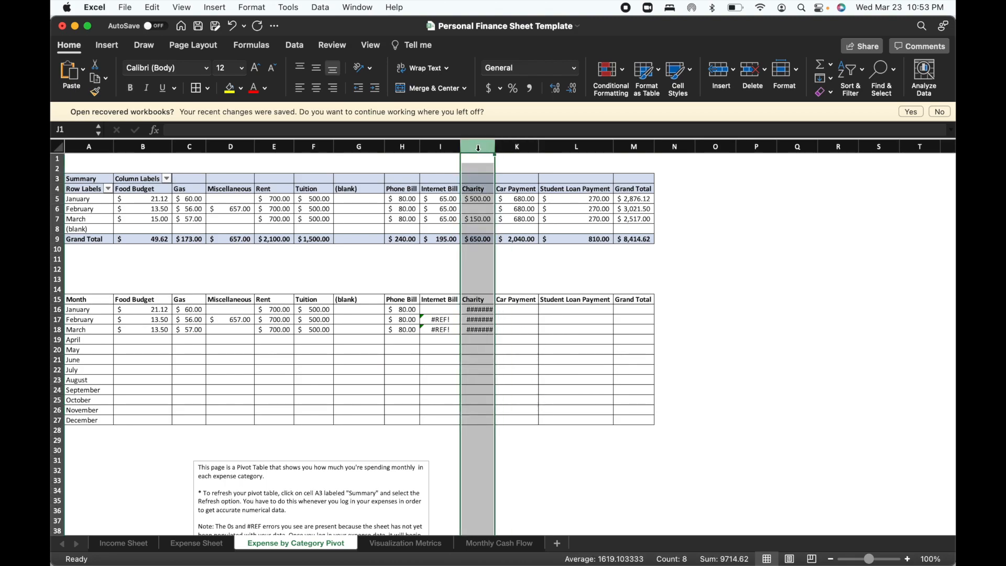
left_click_drag(494, 147, 516, 148)
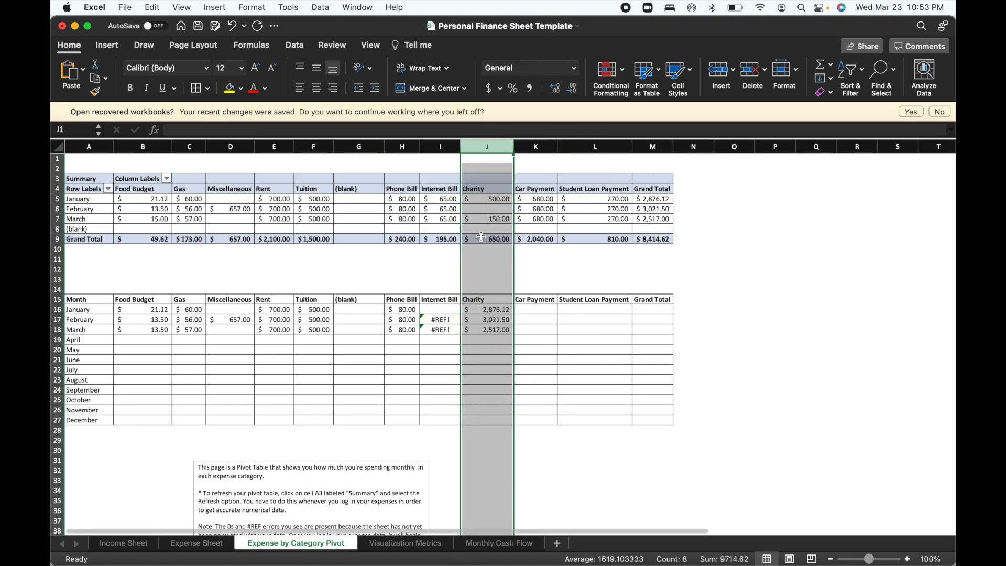
left_click(492, 308)
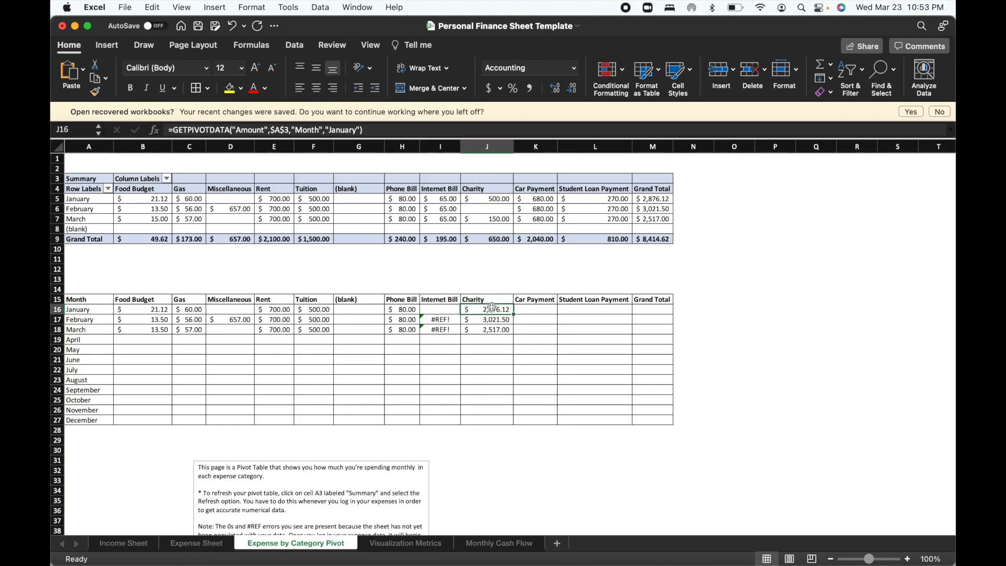
key("Delete")
left_click(488, 320)
key("Delete")
left_click(482, 328)
key("Delete")
left_click(450, 319)
key("Delete")
left_click(440, 329)
key("Delete")
Link the January, February and March Internet Bill cells I16 to I18 to the matching Internet Bill amounts in the pivot table.
left_click(442, 308)
type("=6")
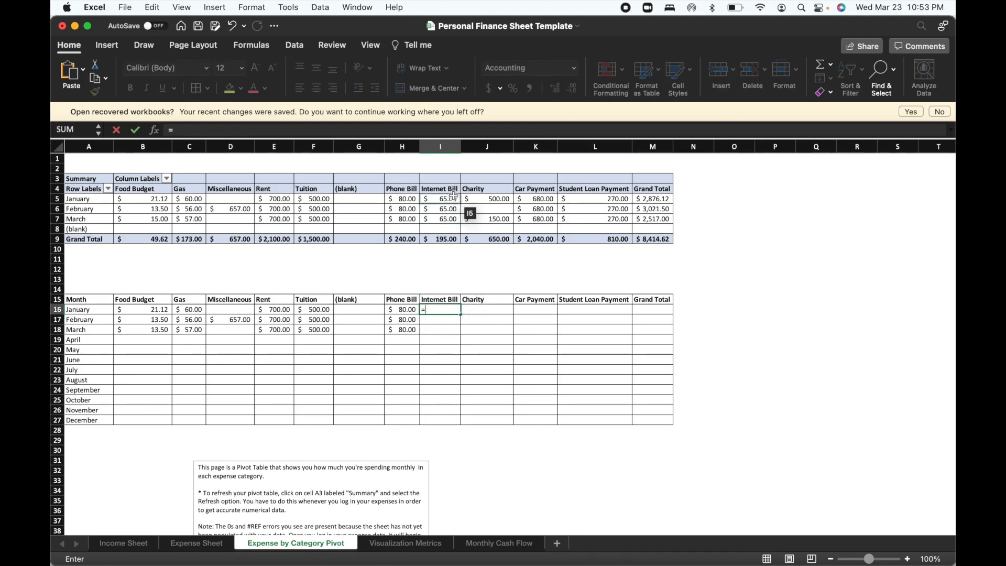
left_click(444, 197)
key("Return")
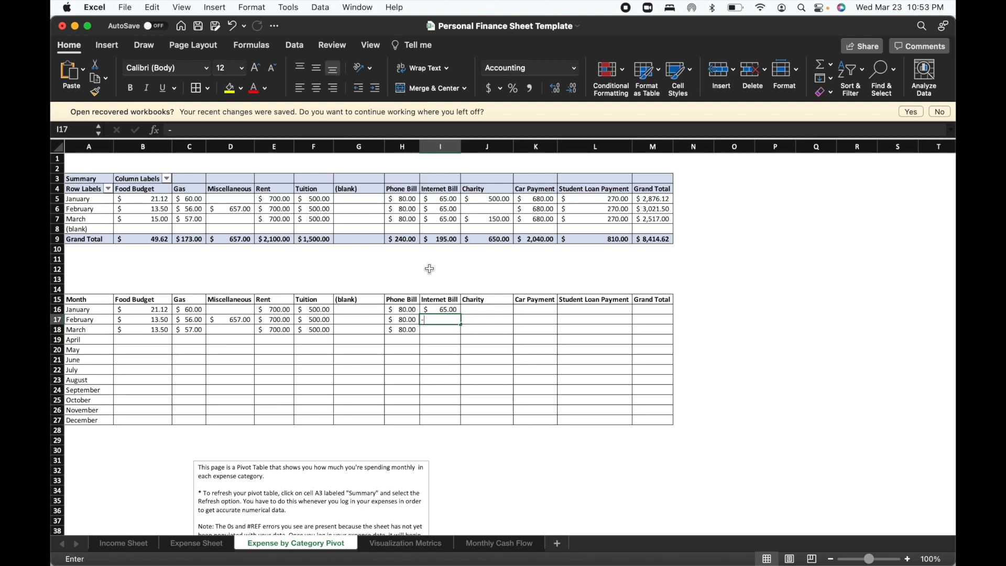
type("=")
left_click(442, 209)
key("Return")
left_click(442, 227)
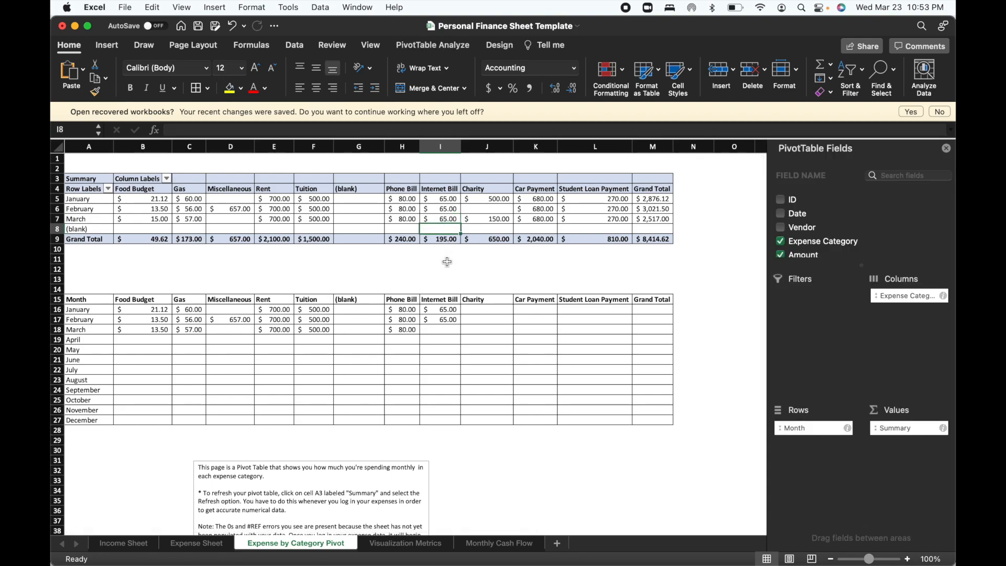
left_click(445, 327)
type("=")
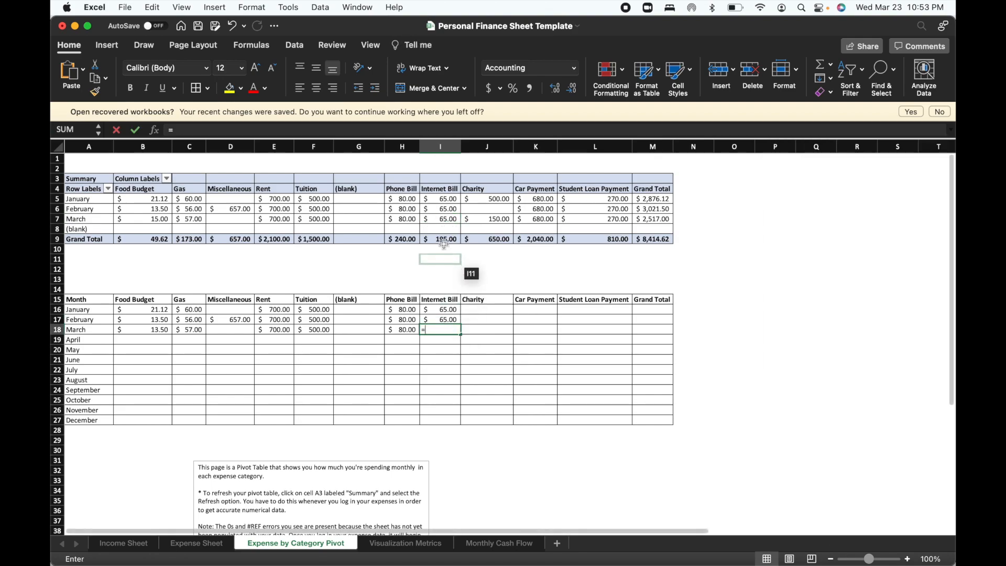
left_click(445, 219)
key("Return")
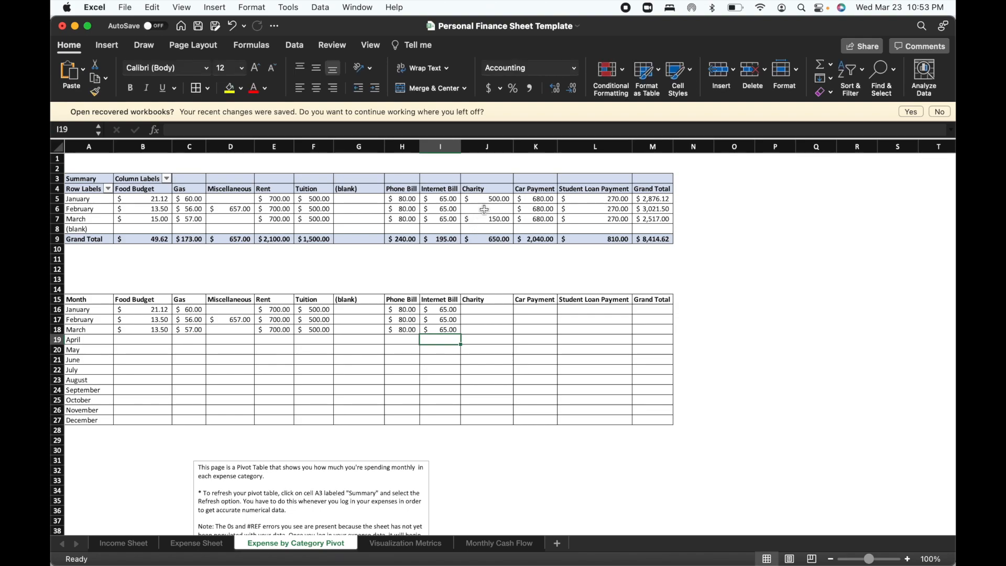
Link the January, February and March Charity cells J16 to J18 to the matching Charity cells in the pivot table.
left_click(487, 311)
type("=")
left_click(496, 200)
key("Return")
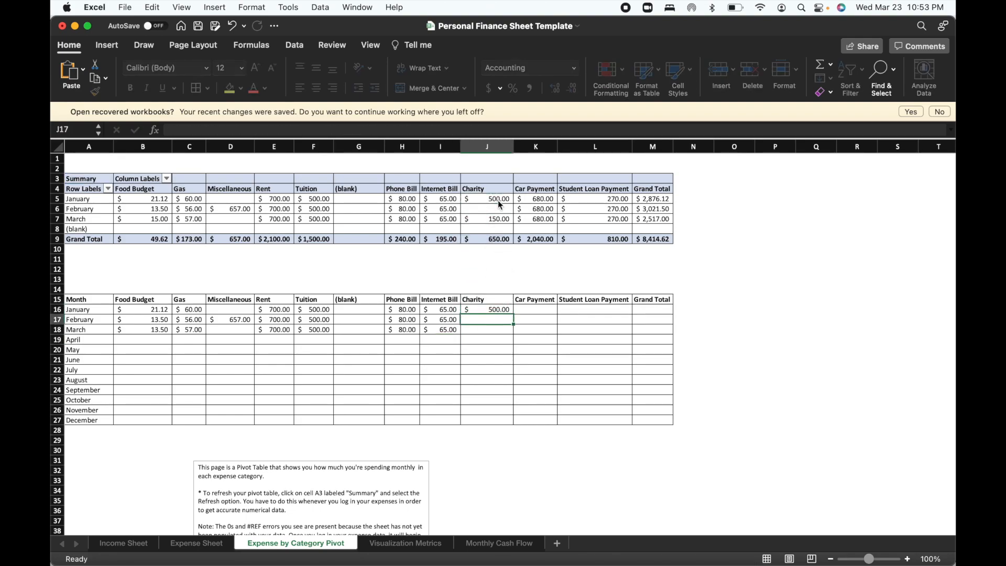
type("=")
left_click(500, 210)
key("Return")
type("=")
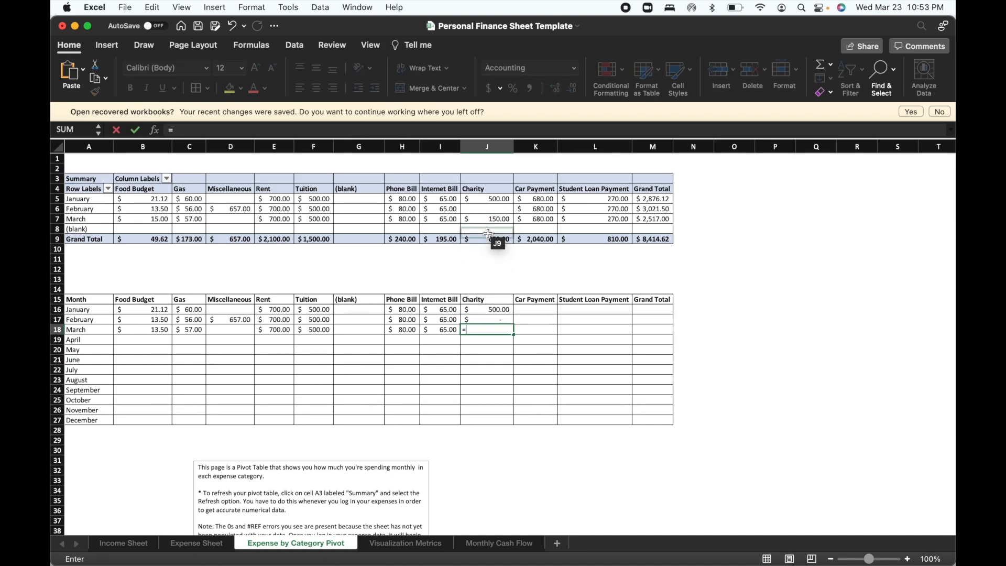
left_click(489, 221)
key("Return")
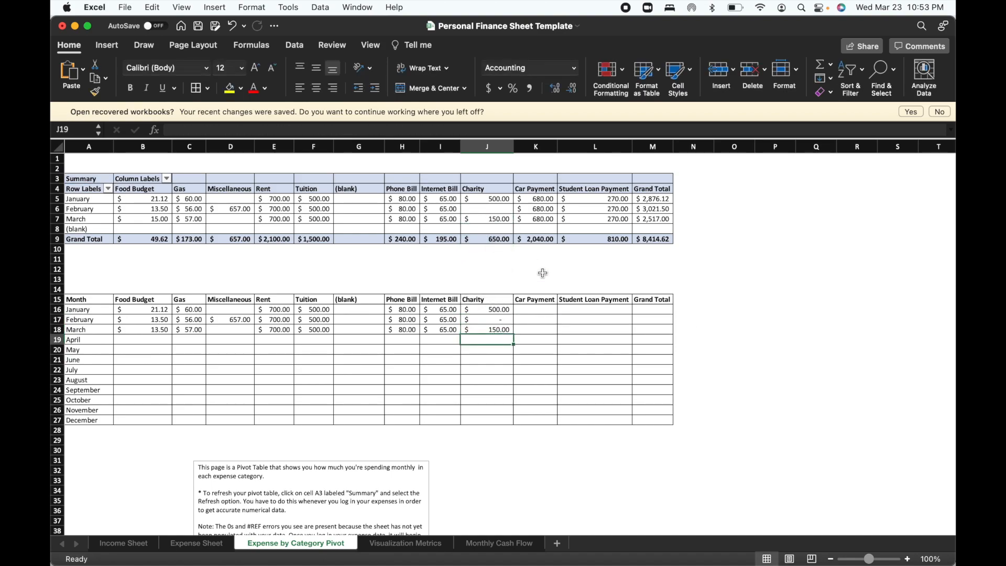
left_click(540, 200)
left_click(536, 309)
type("=")
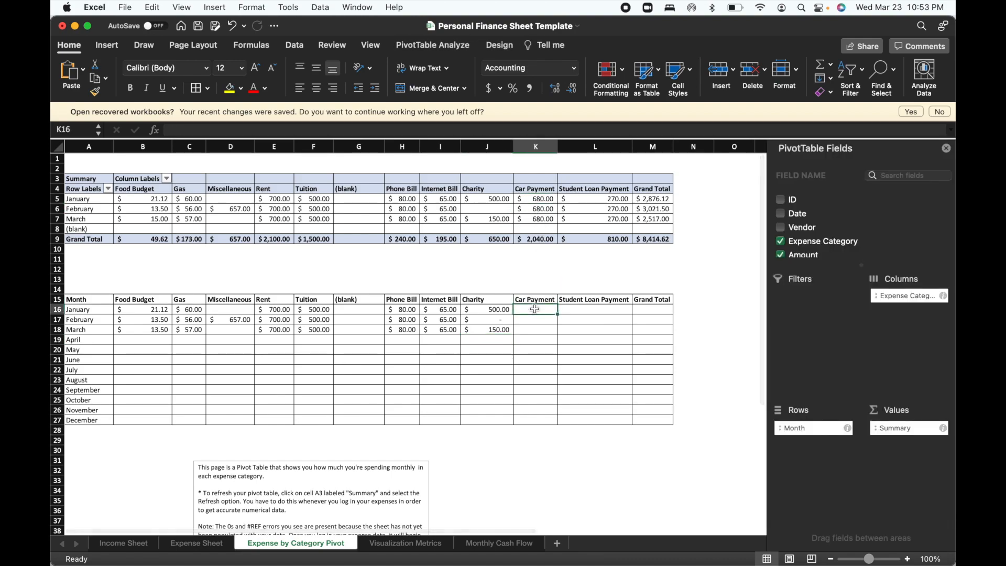
left_click(551, 200)
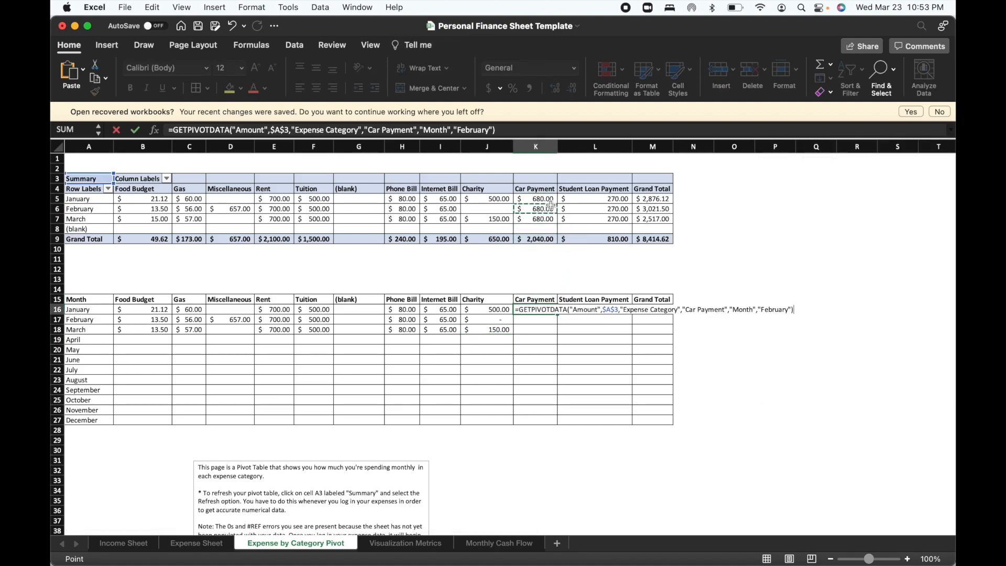
left_click_drag(563, 201, 546, 221)
left_click(562, 227)
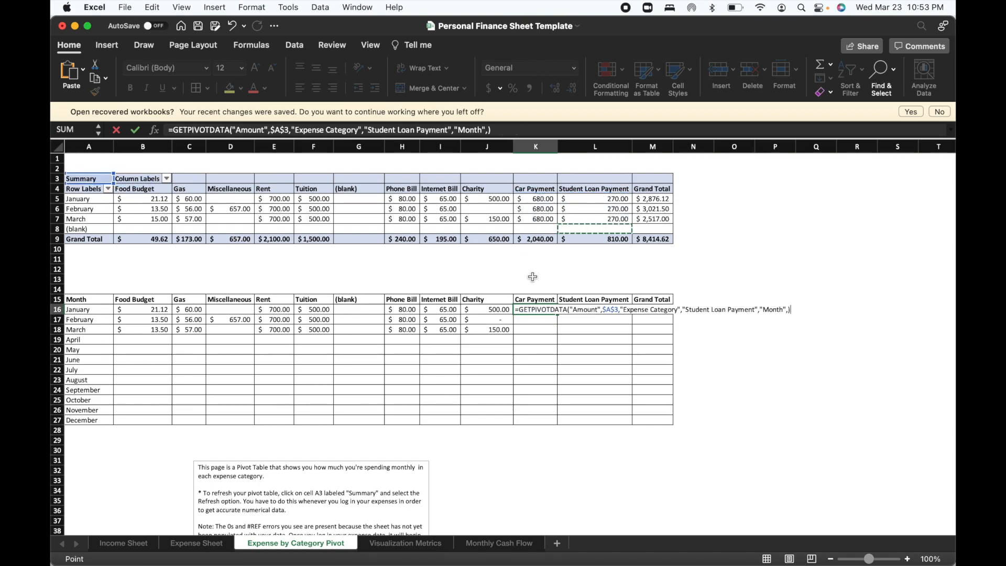
key("BackSpace")
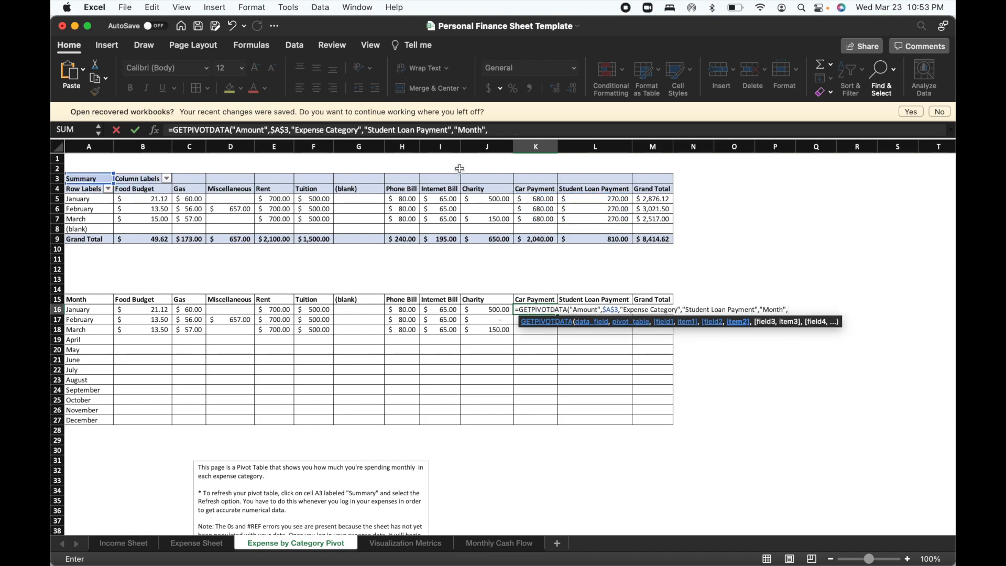
triple_click(456, 129)
key("BackSpace")
left_click(532, 323)
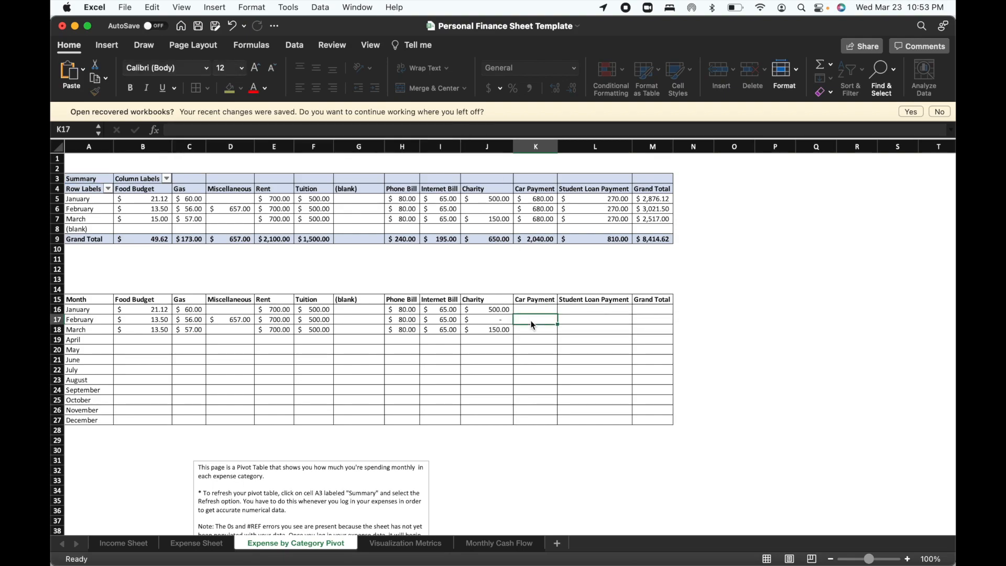
Link the January Car Payment cell K16 to the pivot table's January Car Payment amount.
left_click(535, 308)
type("=")
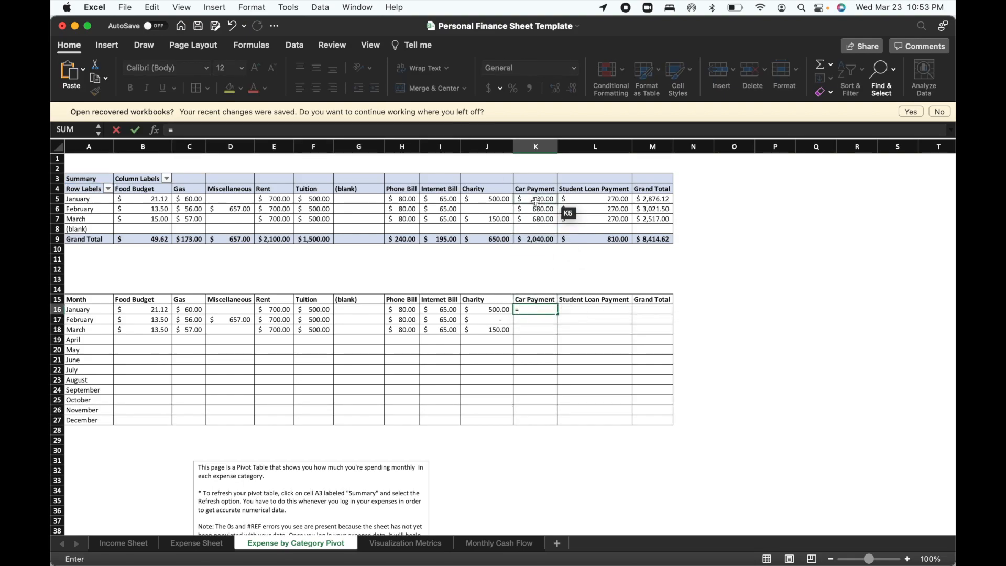
left_click(536, 201)
key("Return")
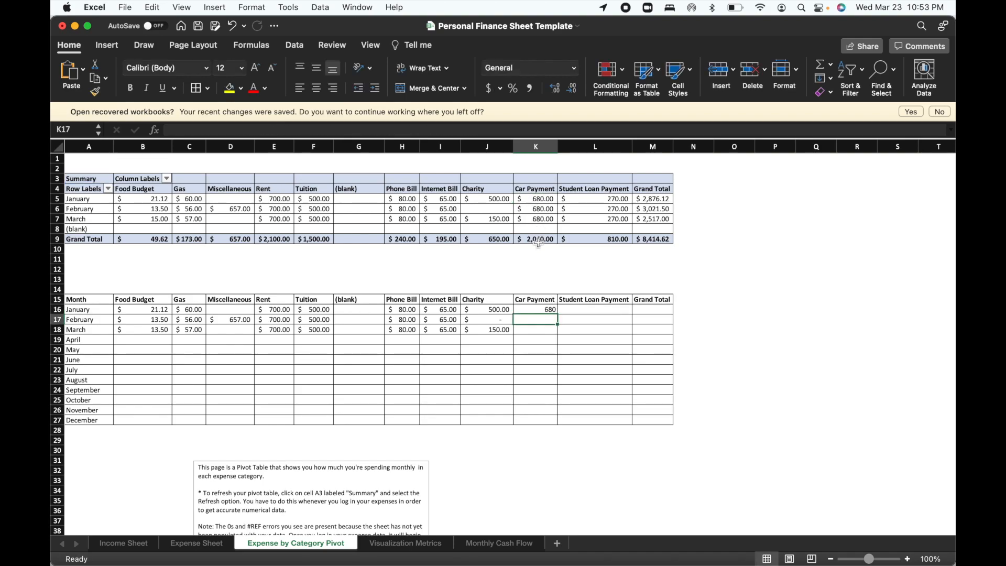
Link the February and March Car Payment cells K17 and K18 to the matching Car Payment amounts in the pivot table.
type("=")
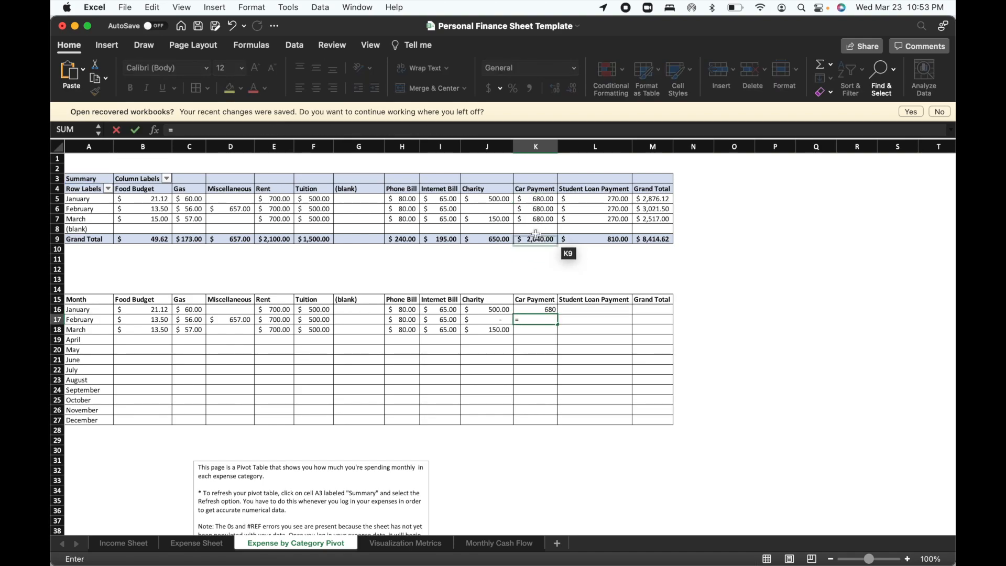
left_click(538, 208)
key("Return")
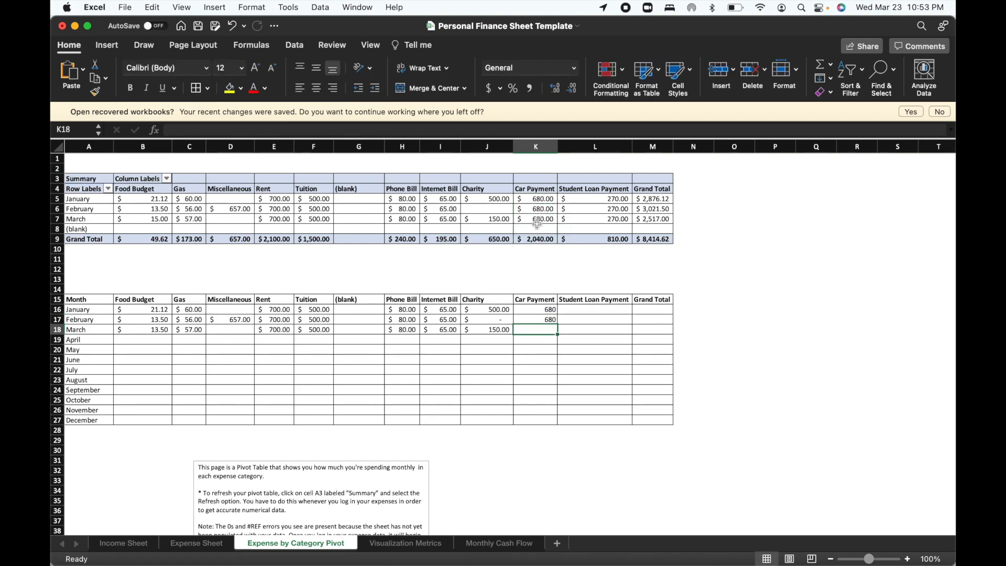
type("=")
left_click(536, 219)
key("Return")
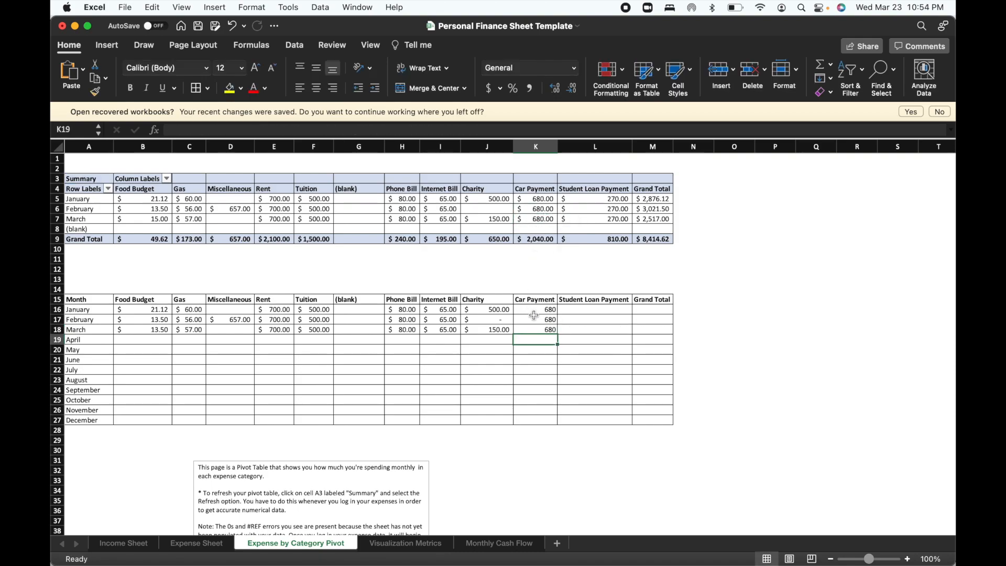
Apply the dollar Accounting format to the January to March Car Payment cells K16 to K18.
left_click(537, 309)
left_click_drag(537, 309, 543, 328)
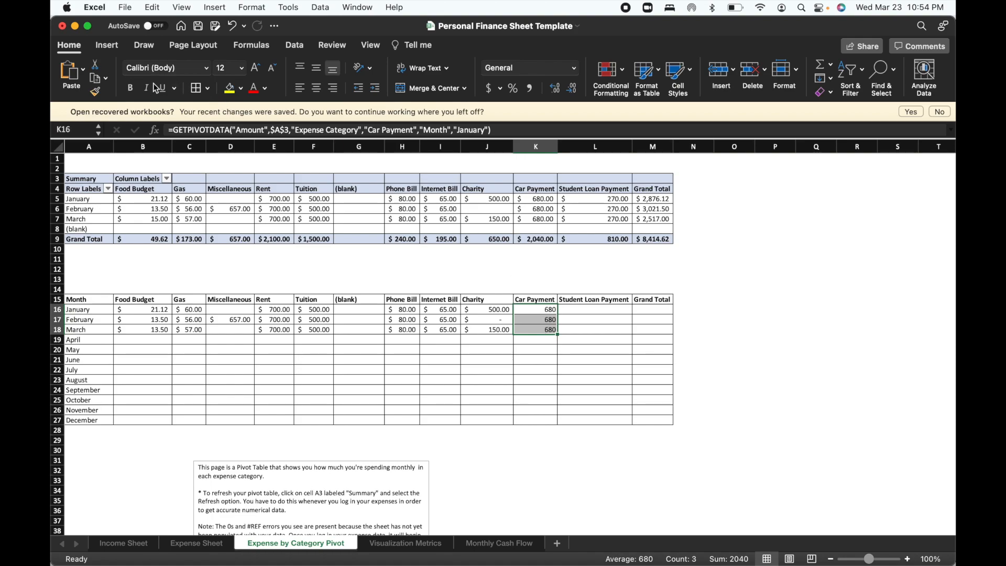
left_click(489, 88)
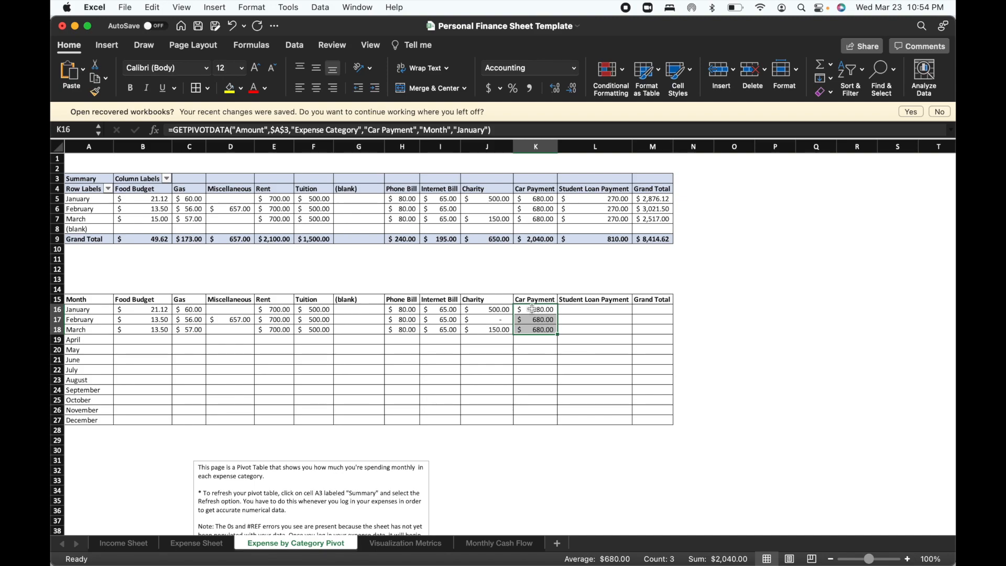
Link L16 to the pivot table's January Student Loan Payment amount and fill the formula down to L18.
left_click(576, 311)
type("=")
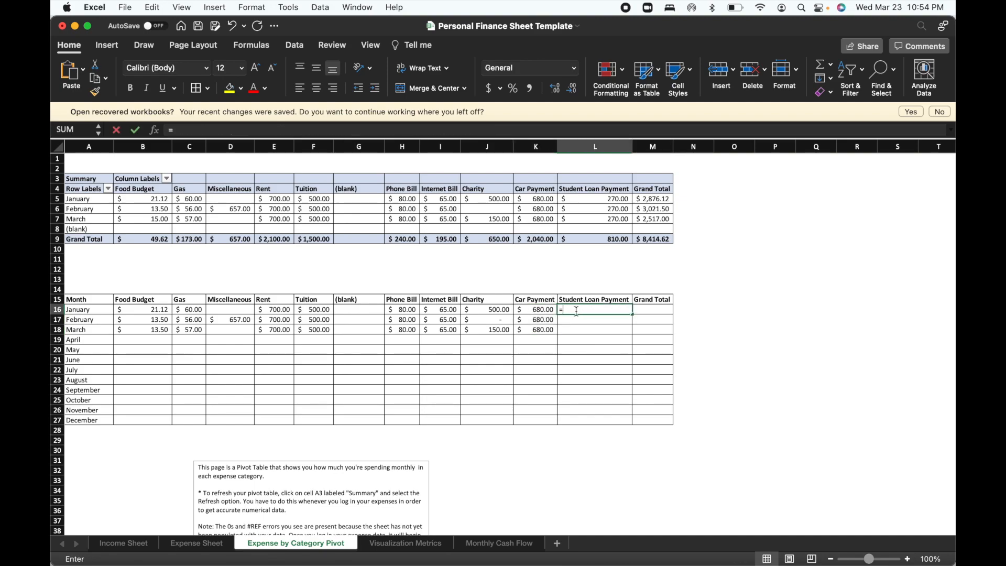
left_click(598, 199)
key("Return")
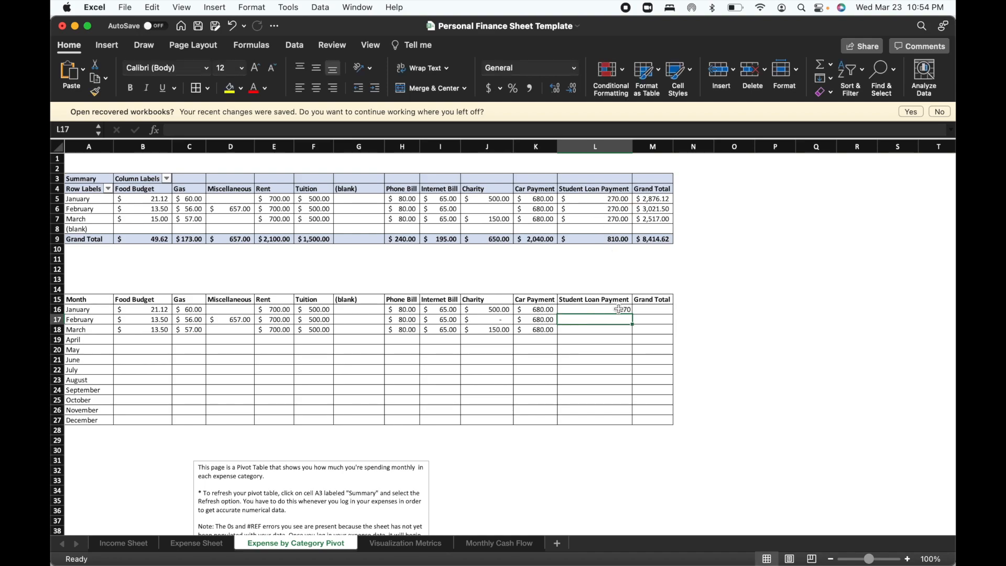
left_click(619, 310)
left_click_drag(633, 314, 631, 333)
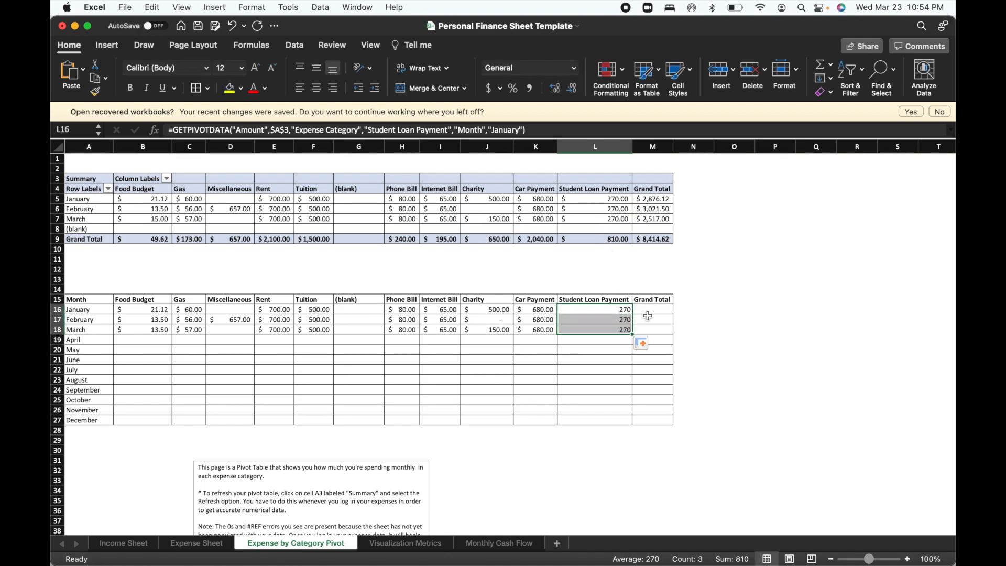
left_click(653, 312)
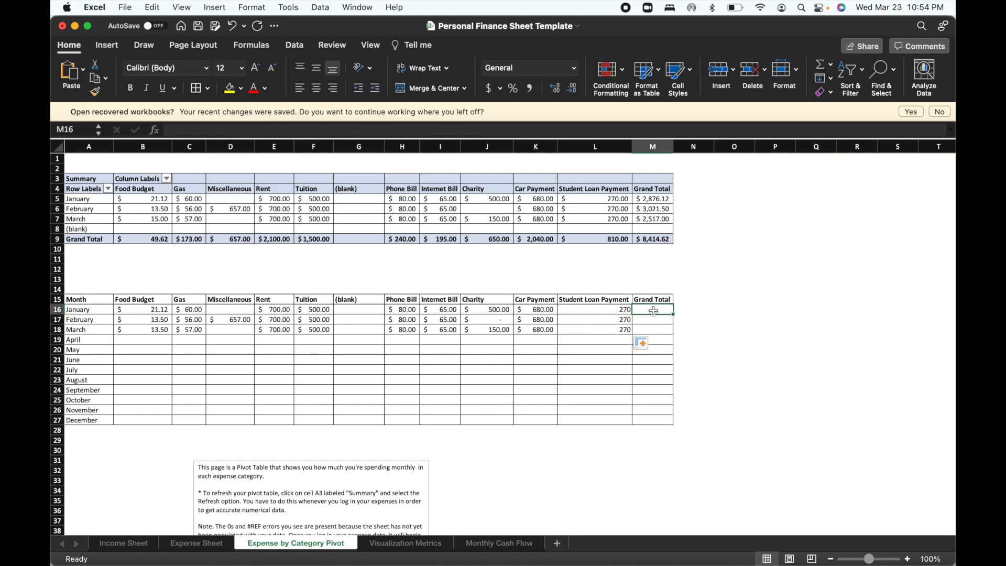
left_click(655, 199)
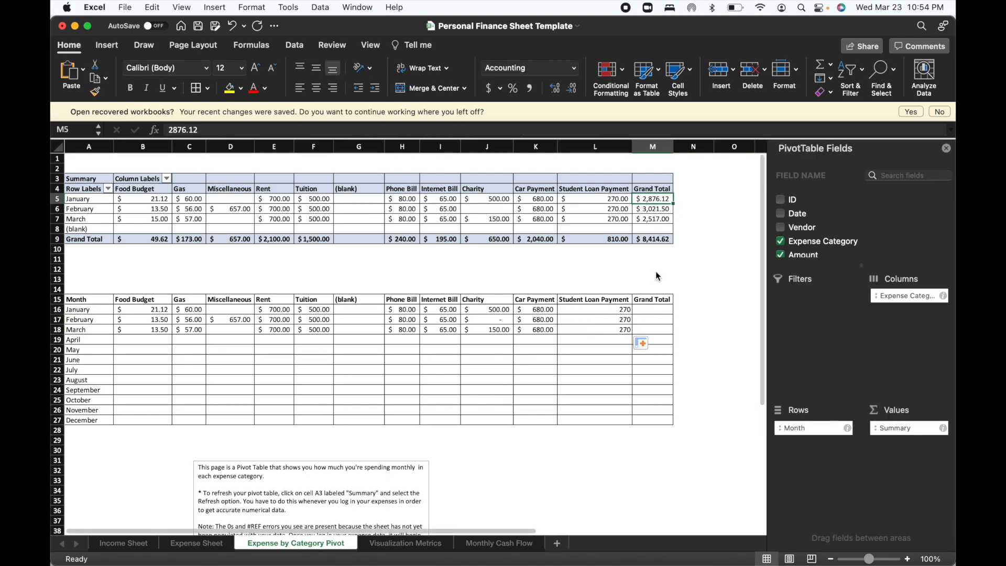
type("=")
left_click(531, 237)
Link the January and February Grand Total cells M16 and M17 to the matching Grand Total amounts in the pivot table.
left_click(650, 310)
type("=")
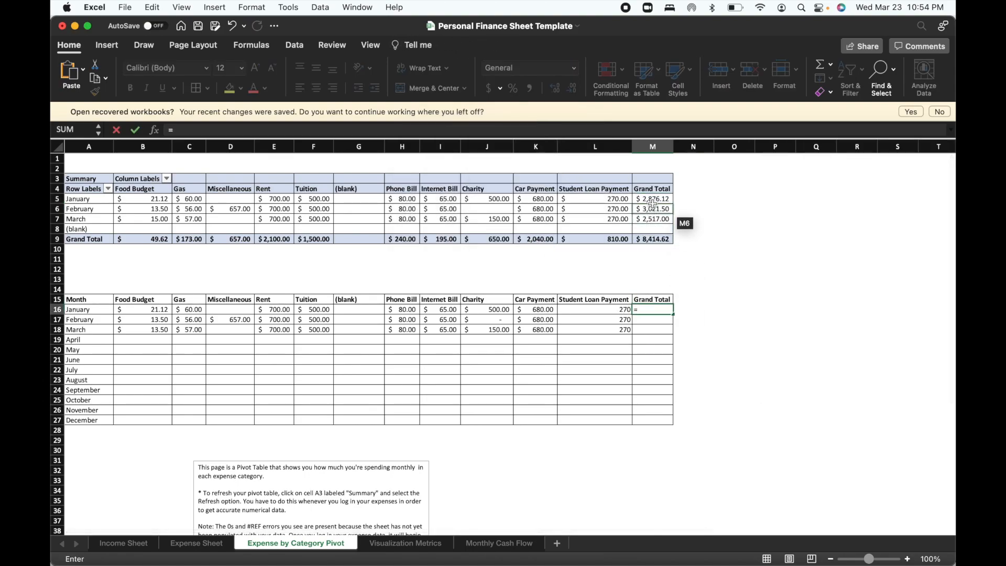
left_click(653, 209)
key("Return")
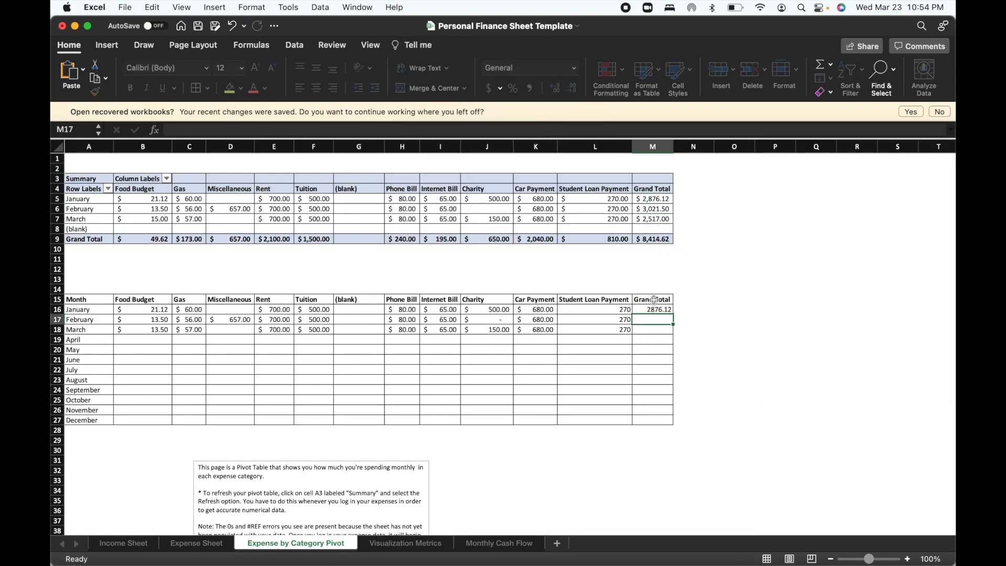
type("=")
left_click(658, 210)
key("Return")
type("=")
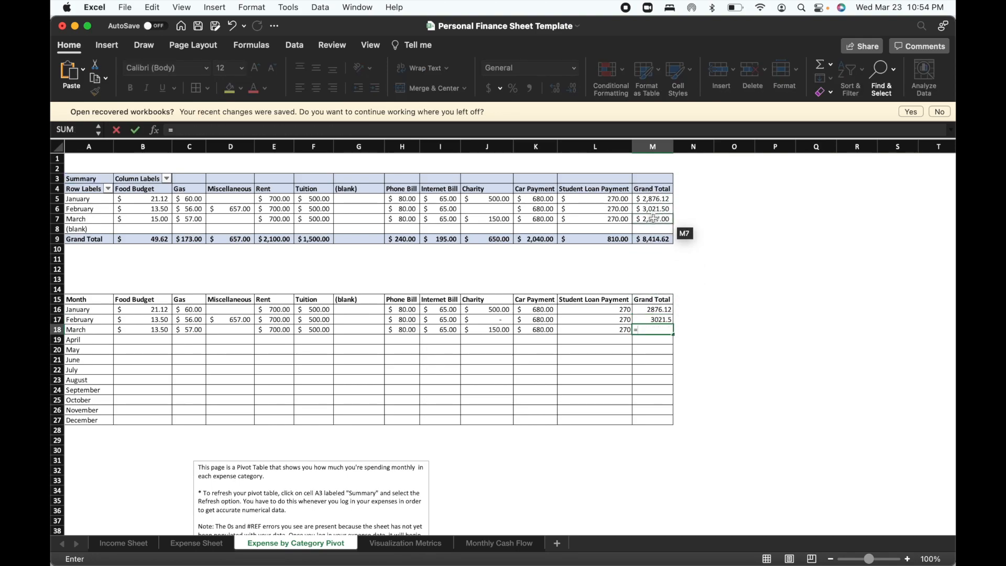
left_click(653, 218)
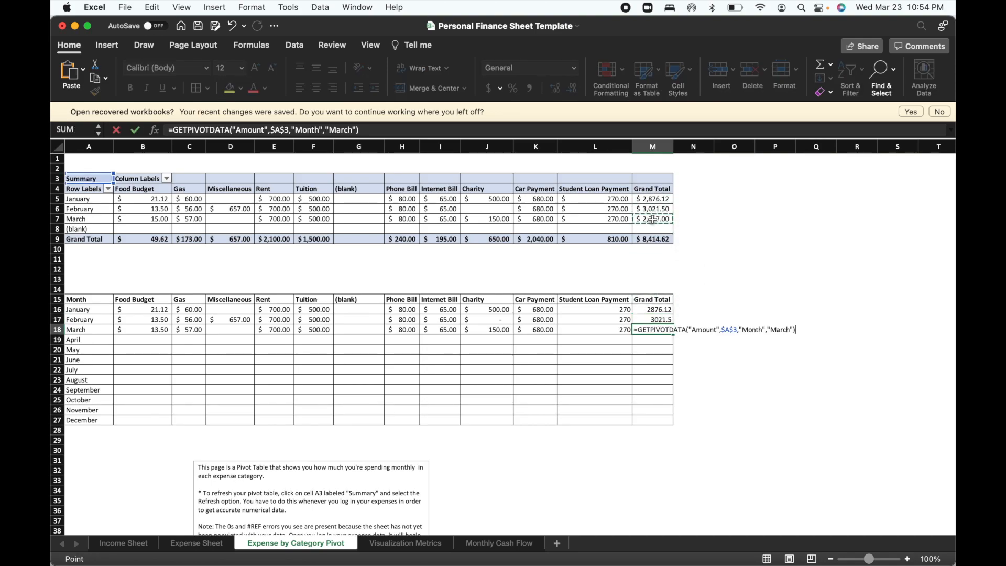
left_click(522, 301)
left_click_drag(97, 298, 646, 418)
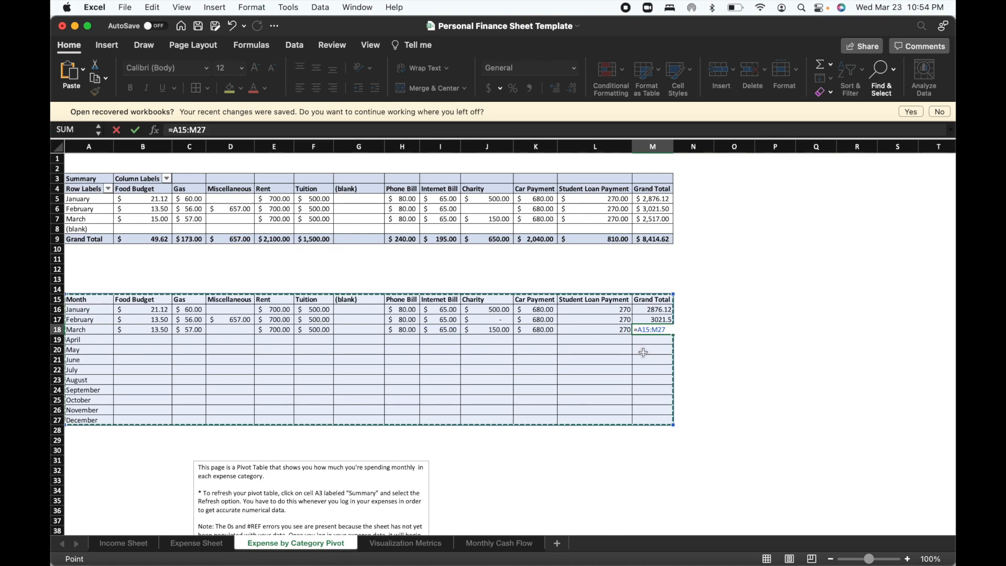
key("BackSpace")
key("BackSpace")
key("BackSpace")
key("BackSpace")
key("BackSpace")
key("BackSpace")
key("BackSpace")
key("BackSpace")
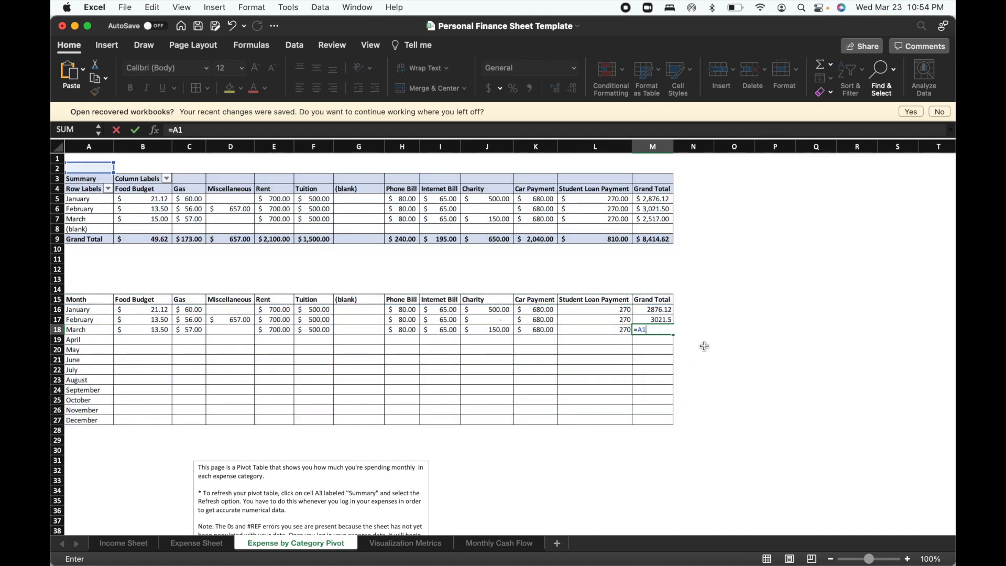
Link the March Grand Total cell M18 to the pivot table's March Grand Total.
type("=")
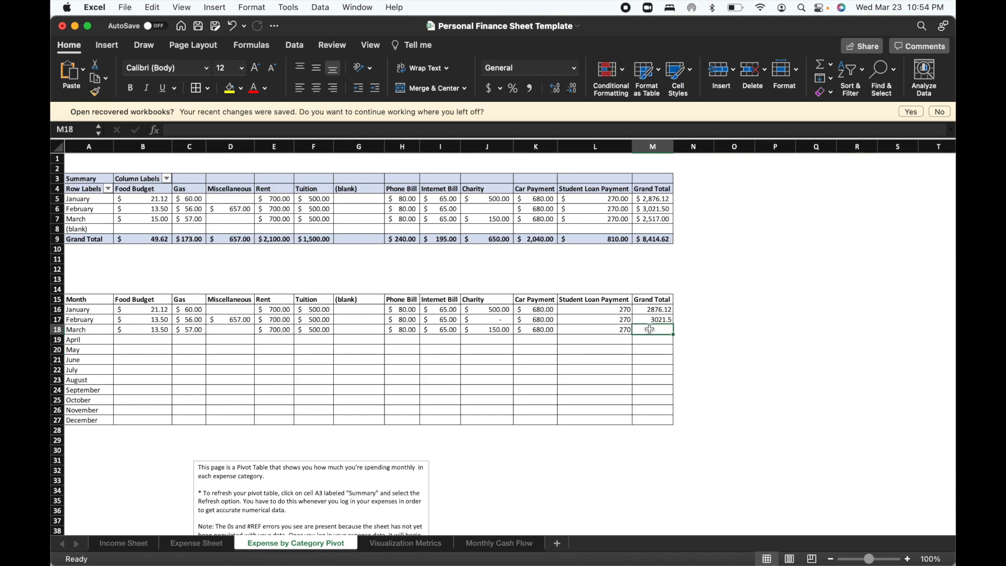
left_click(653, 221)
key("Return")
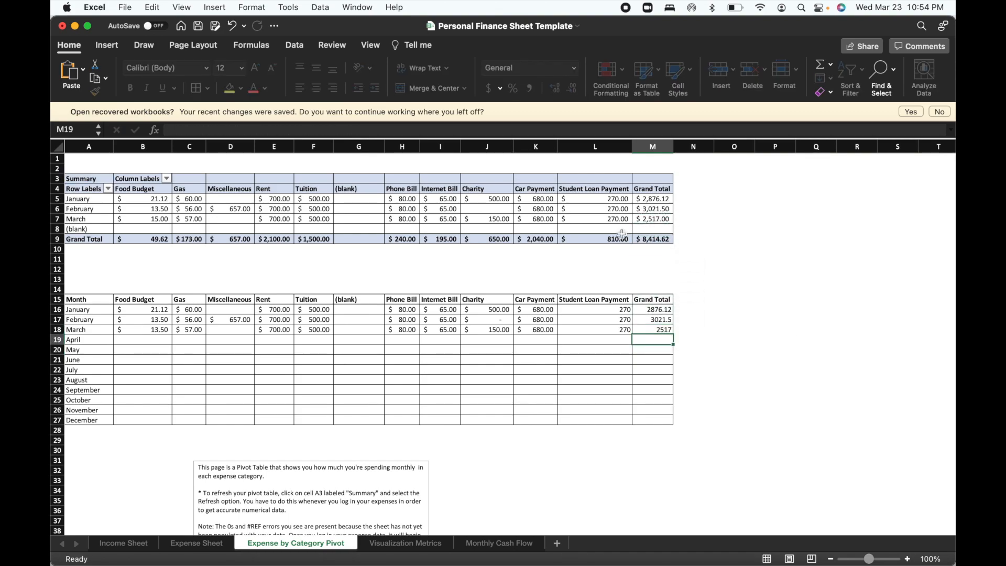
Apply the dollar Accounting format to all amount cells of the monthly table, B16 to M27.
left_click(79, 297)
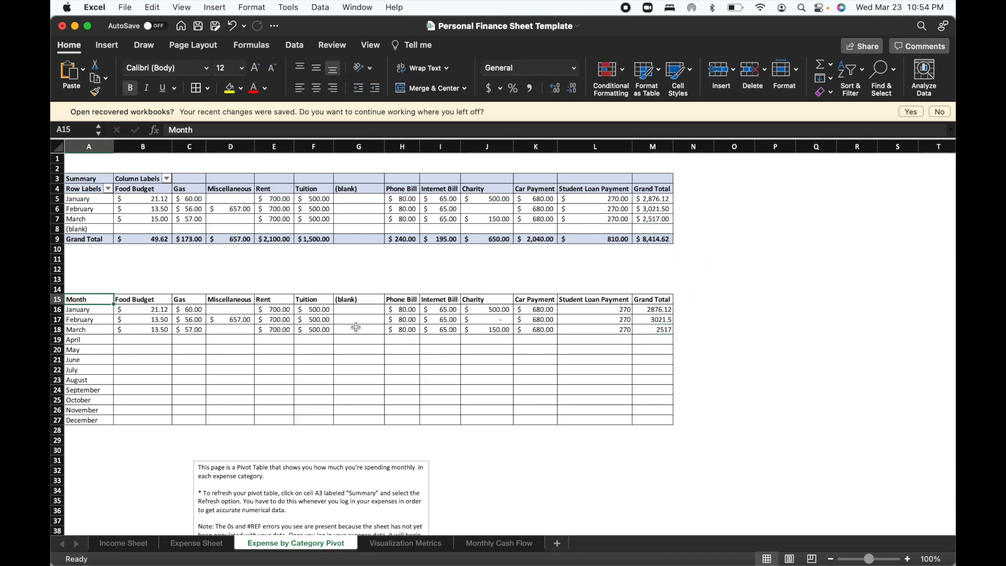
left_click(147, 307)
mouse_move(147, 307)
left_mouse_down()
mouse_move(488, 361)
mouse_move(692, 431)
mouse_move(666, 421)
left_mouse_up()
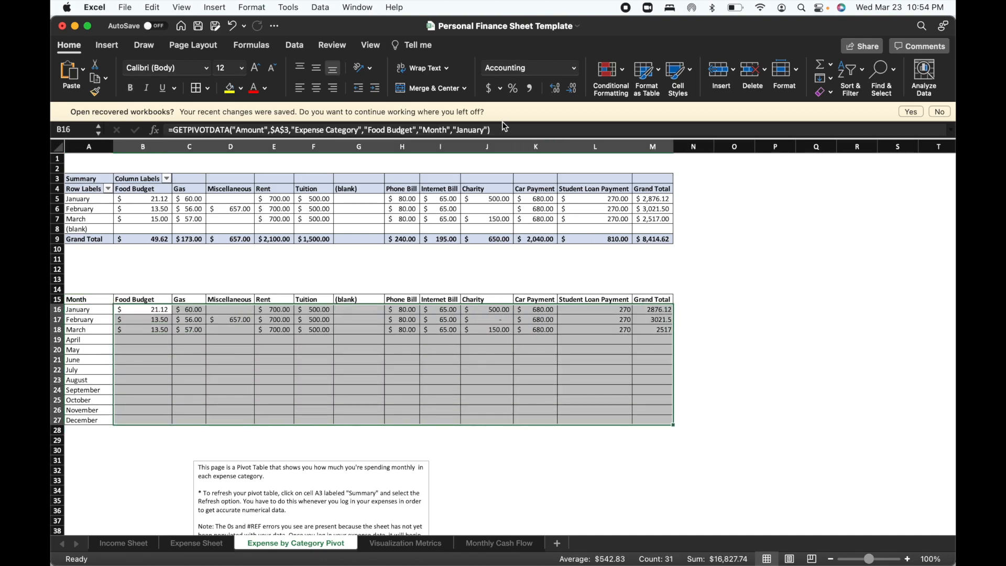
left_click(490, 89)
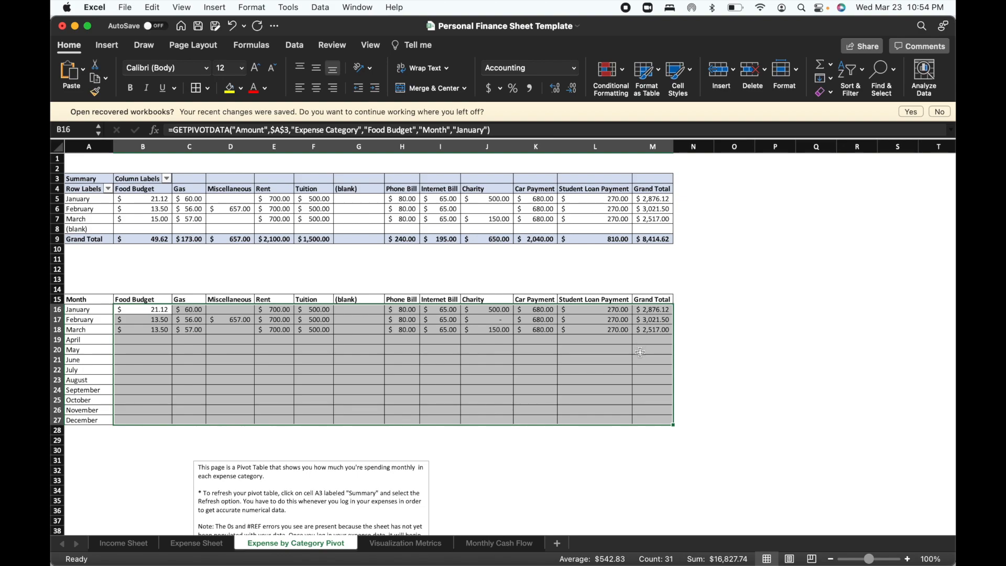
left_click(640, 352)
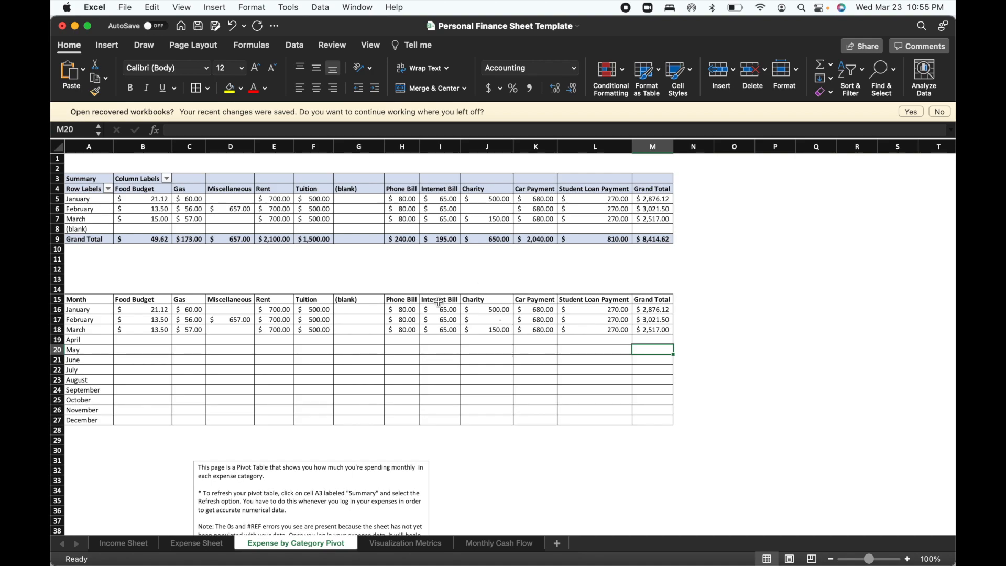
On the Expense Sheet, enter the date 04/05 and the vendor Landlady for the transaction with ID 30.
left_click(201, 543)
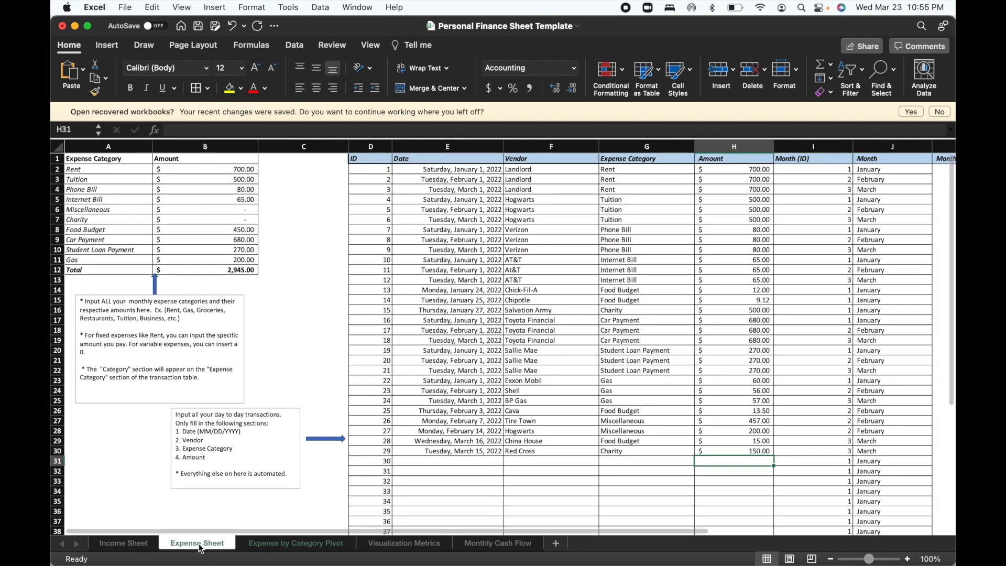
left_click(452, 464)
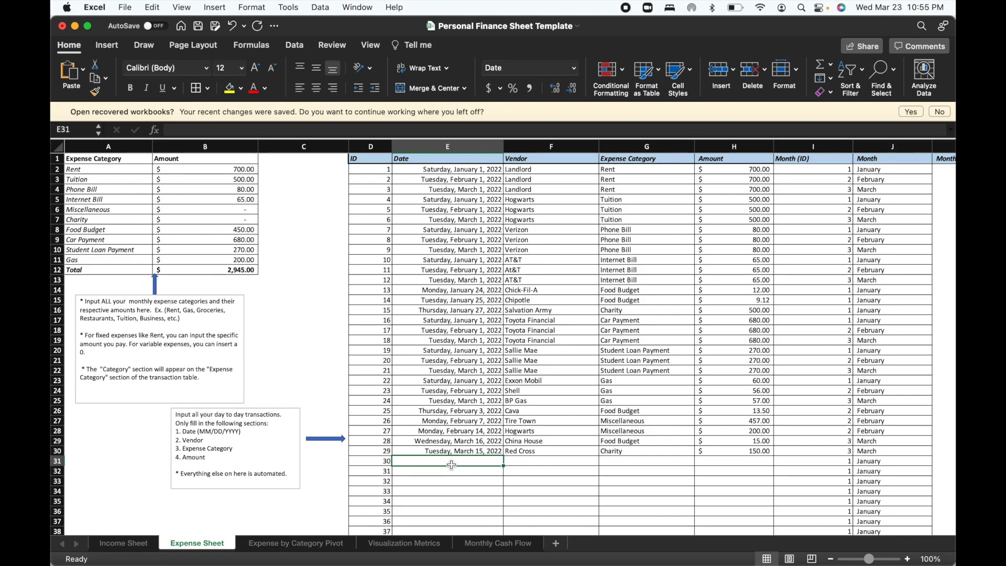
type("04/")
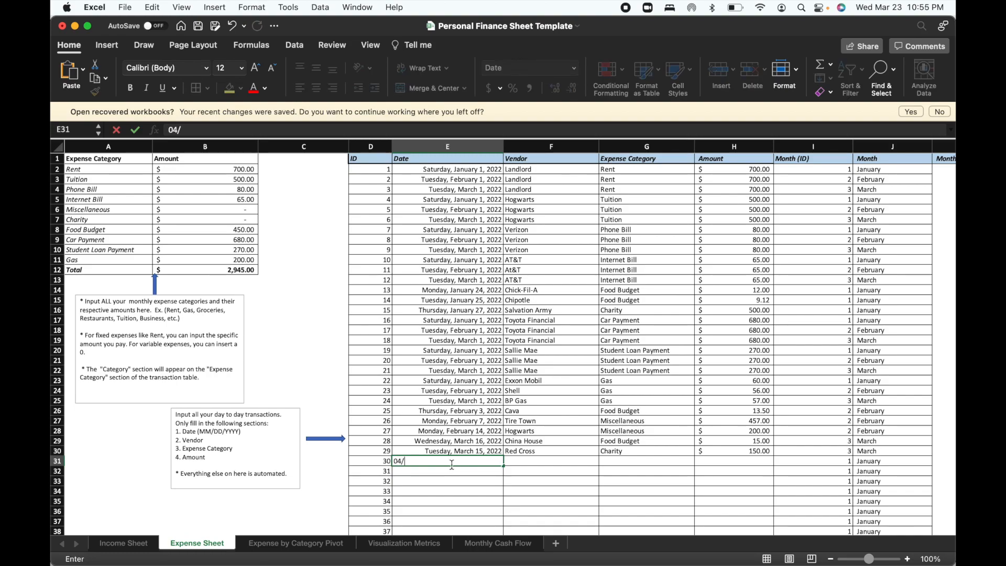
type("05")
key("Return")
left_click(529, 463)
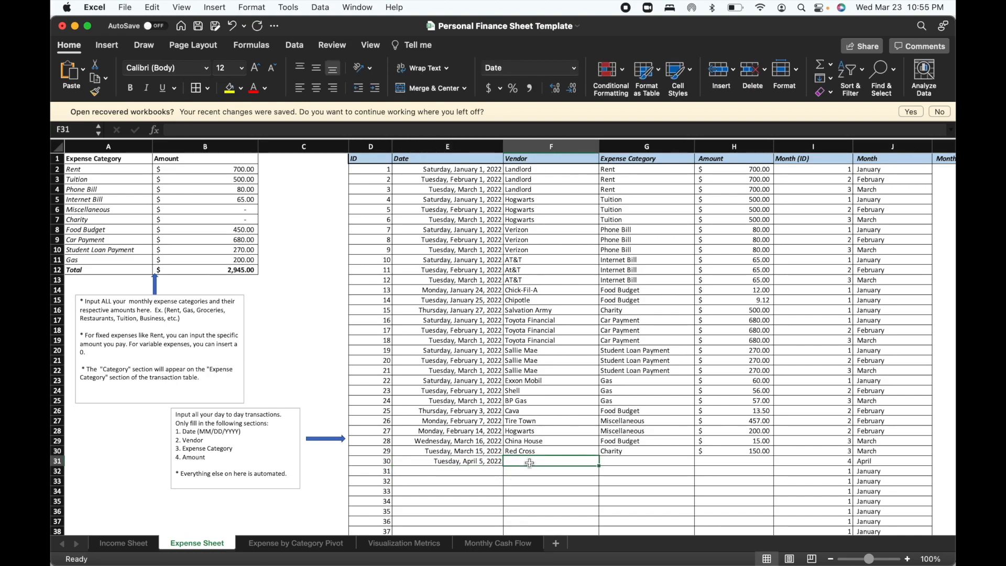
type("Land")
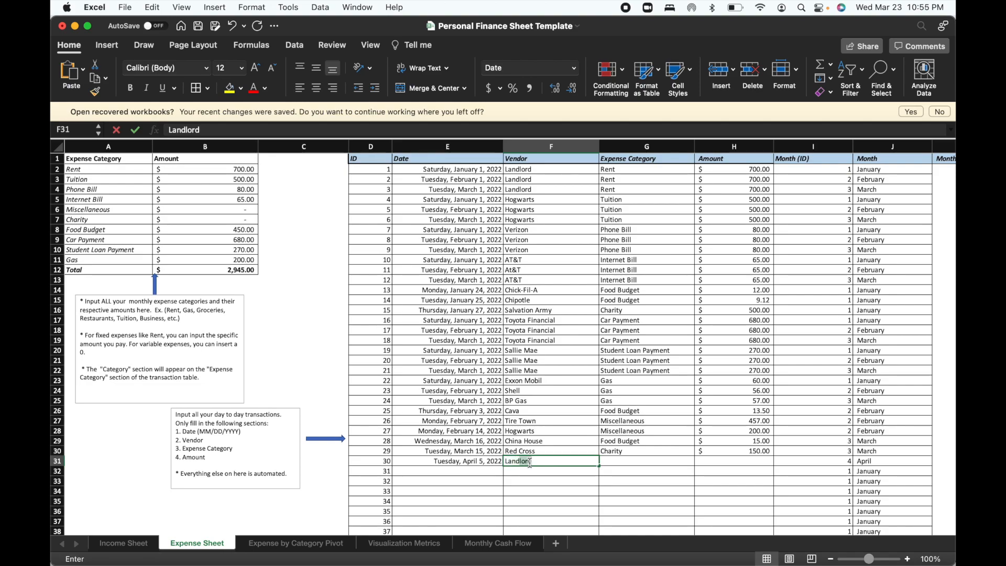
type("lady")
Set the Landlady transaction's expense category to Rent and its amount to 700.
left_click(621, 462)
type("Rent")
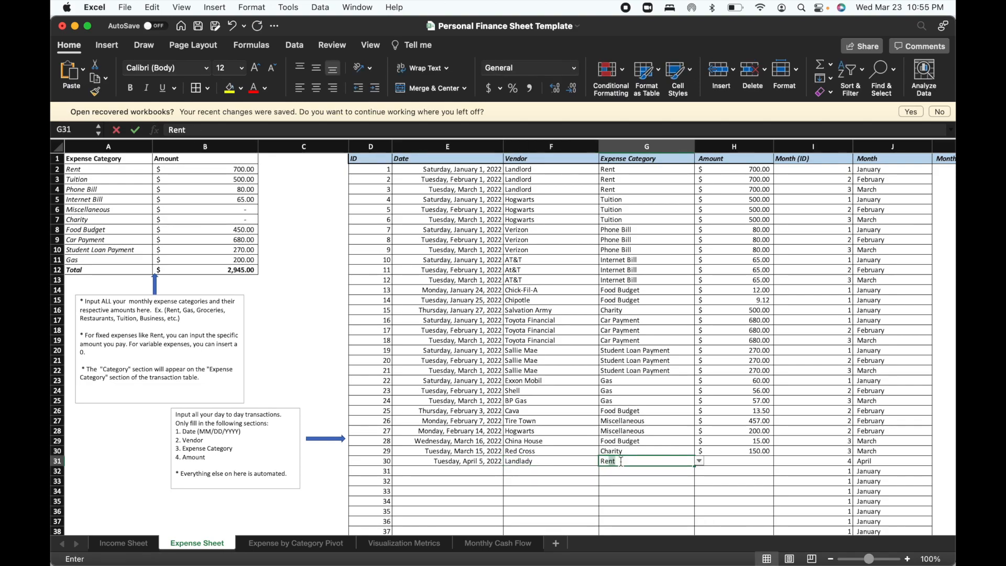
left_click(727, 462)
type("700")
key("Return")
Enter the date April 5, 2022 and the vendor Hogwarts for the transaction with ID 31.
mouse_move(508, 535)
left_click(473, 473)
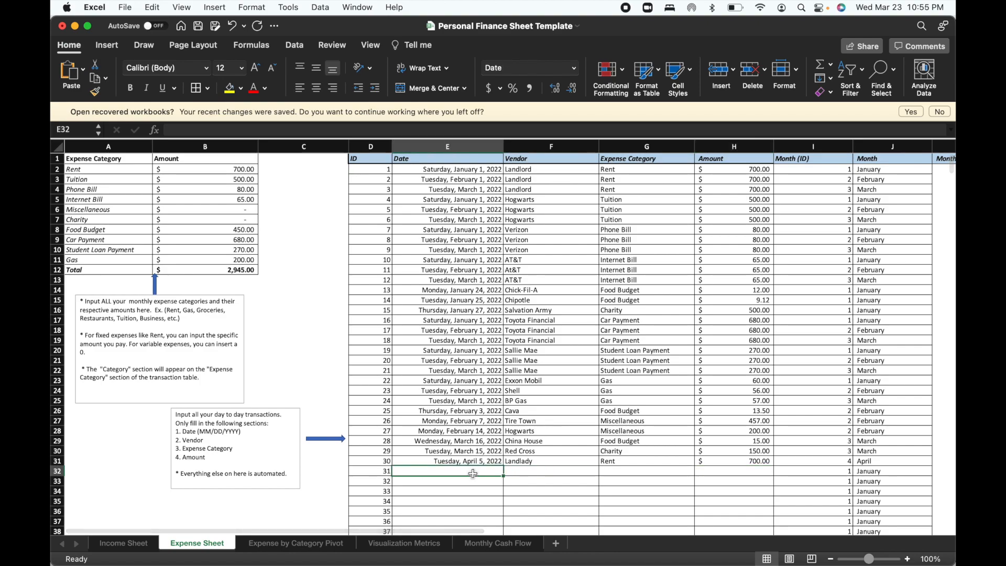
type("Tuio")
key("BackSpace")
key("BackSpace")
key("BackSpace")
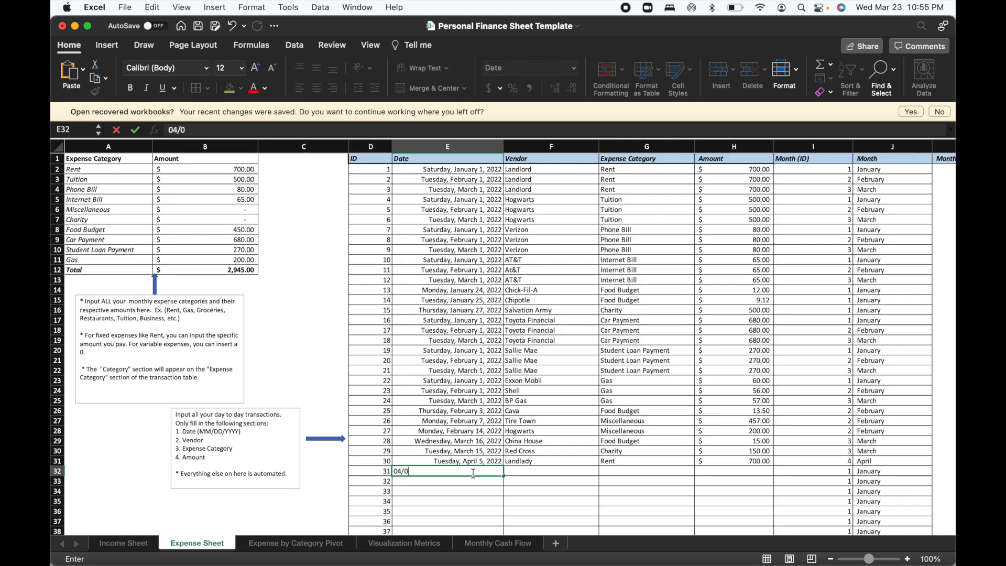
key("Tab")
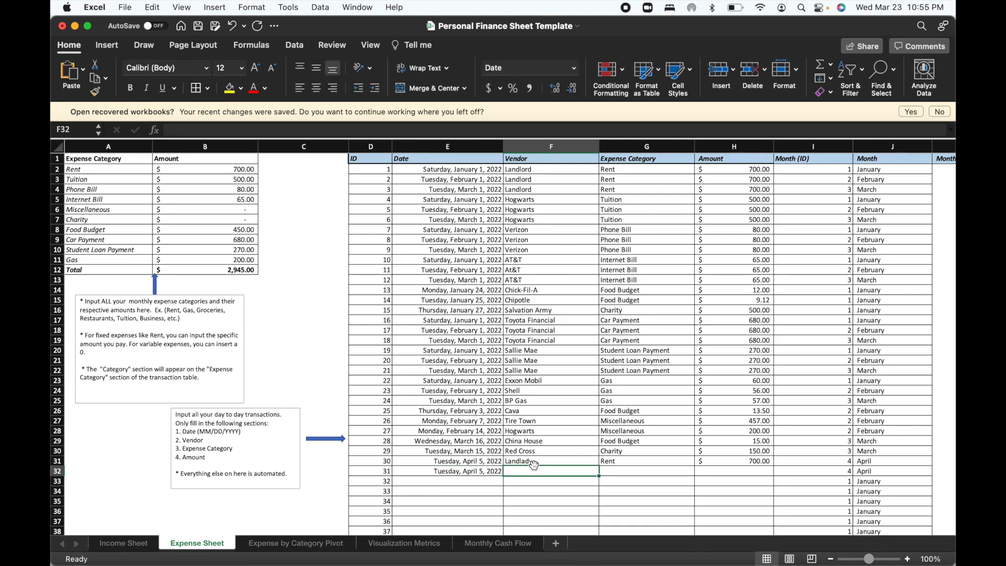
type("Hogwarts")
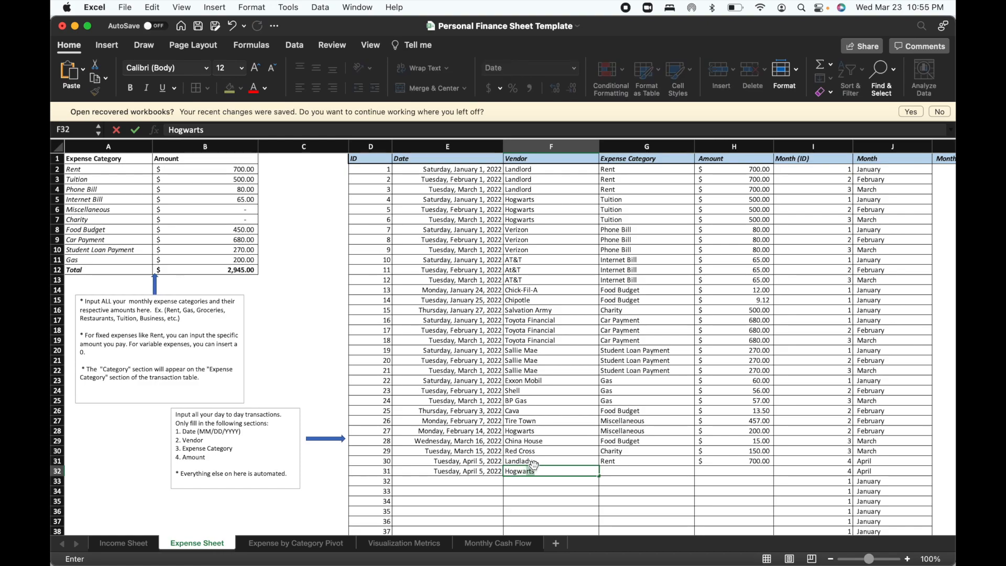
Set the April Hogwarts transaction's expense category to Tuition and its amount to 500.
left_click(610, 472)
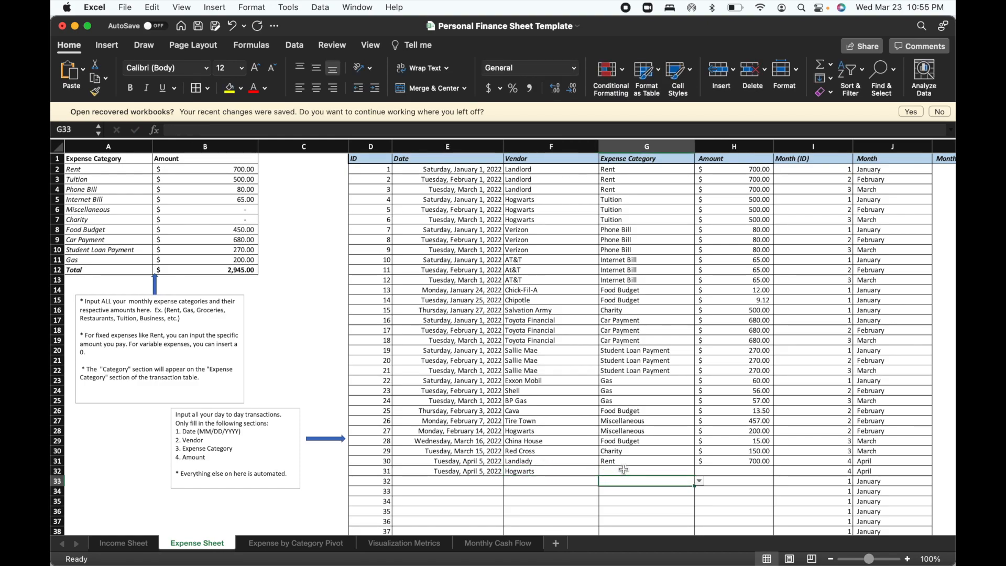
type("Tuition")
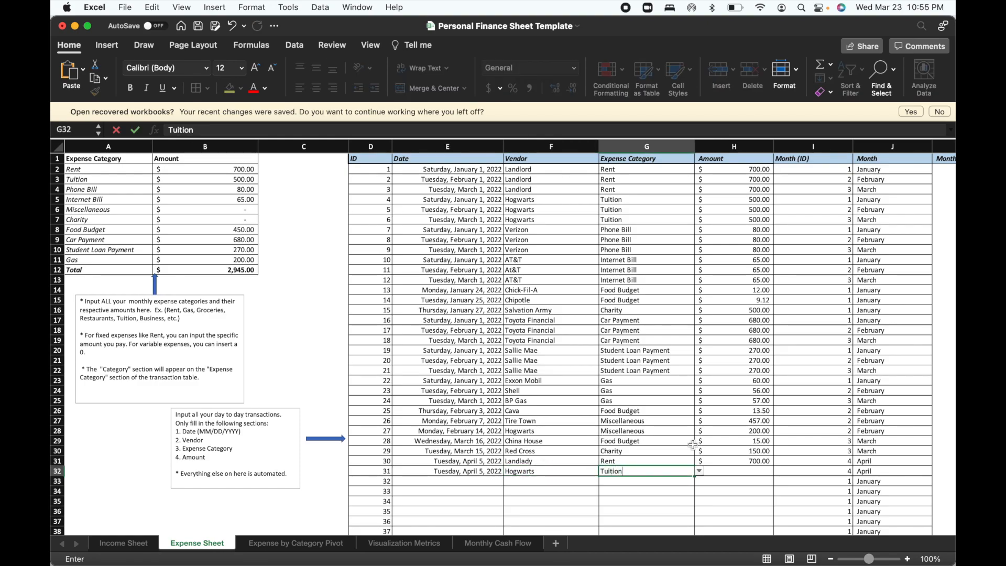
left_click(724, 471)
type("500")
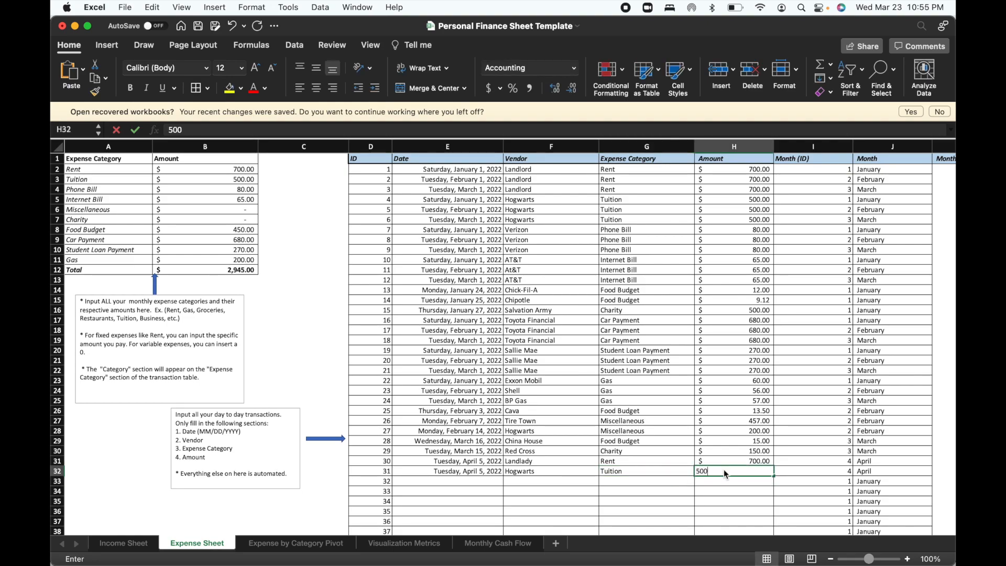
Complete the April Hogwarts amount of 500 and refresh the Summary pivot table on the Expense by Category Pivot sheet.
key("Return")
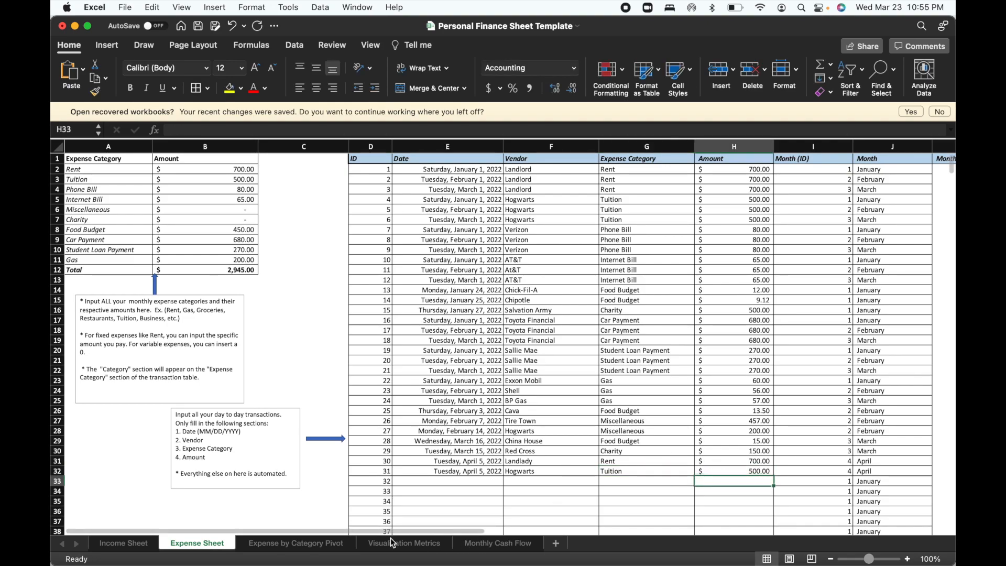
left_click(315, 545)
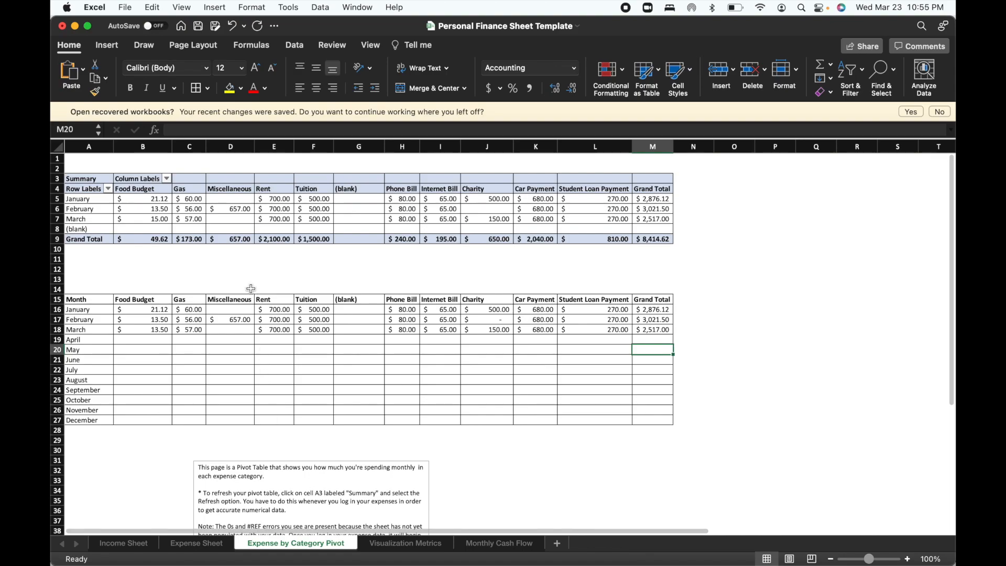
left_click(100, 181)
right_click(101, 182)
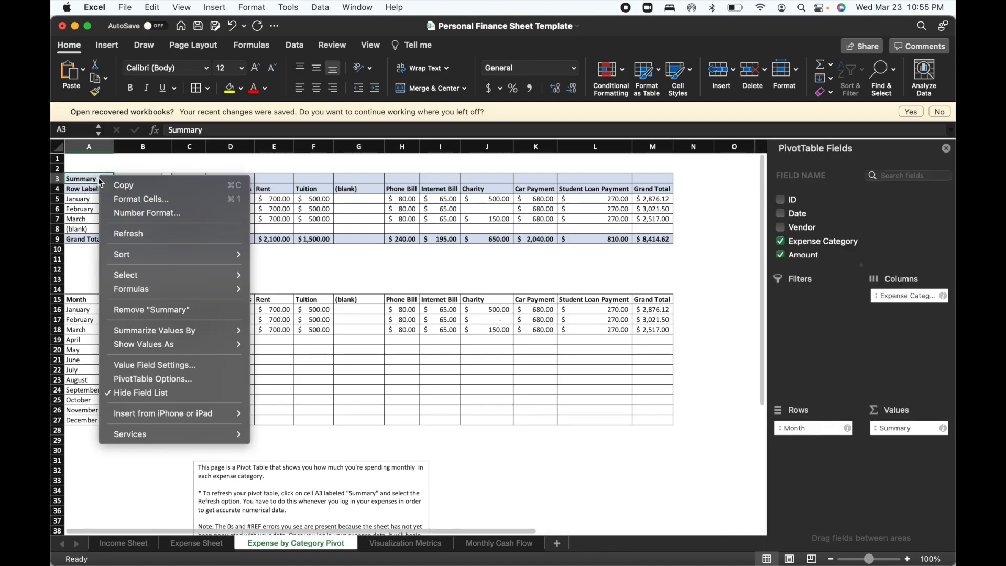
left_click(124, 232)
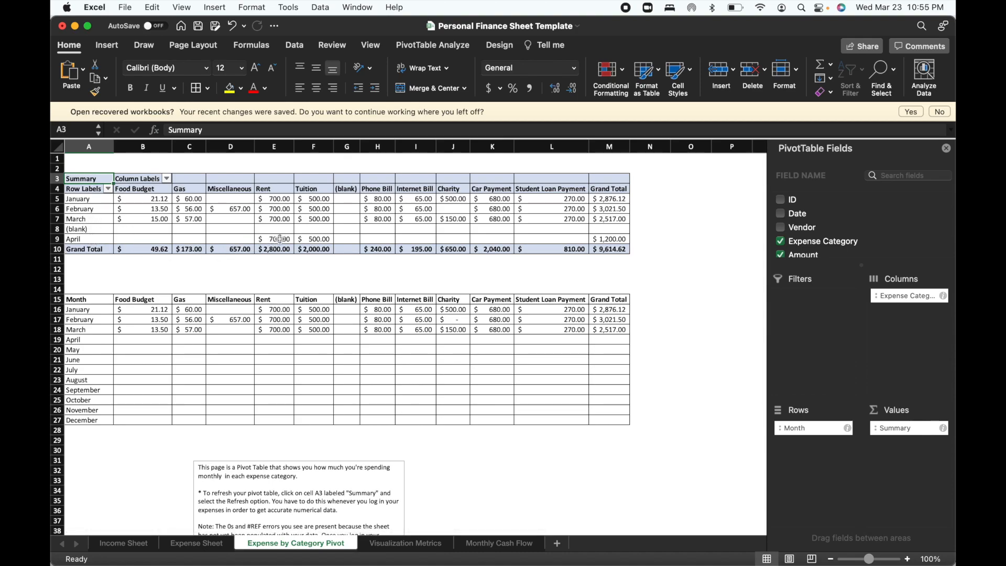
In the monthly table, link the April Rent and Tuition cells, E19 and F19, to April's values in the pivot table.
left_click(276, 339)
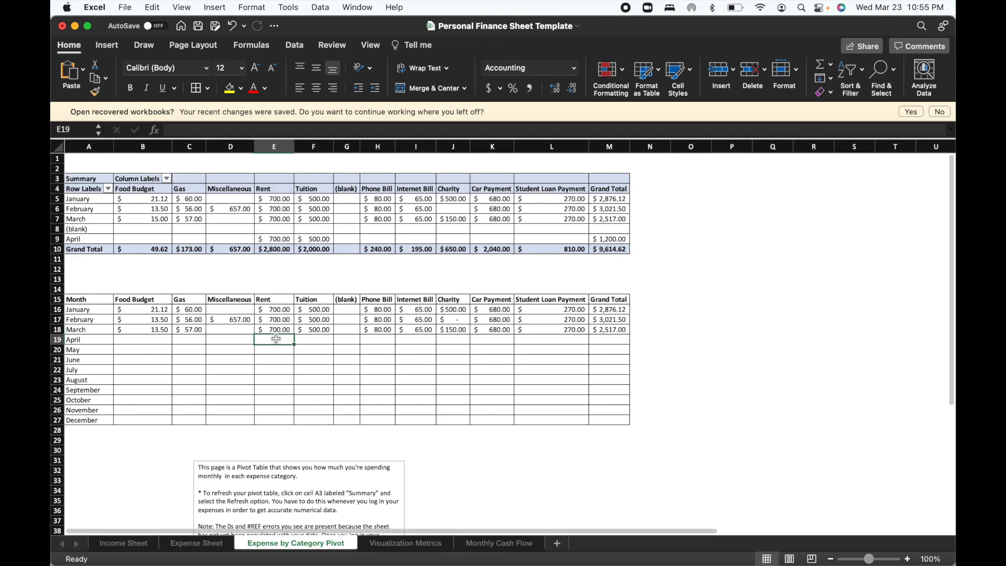
type("=")
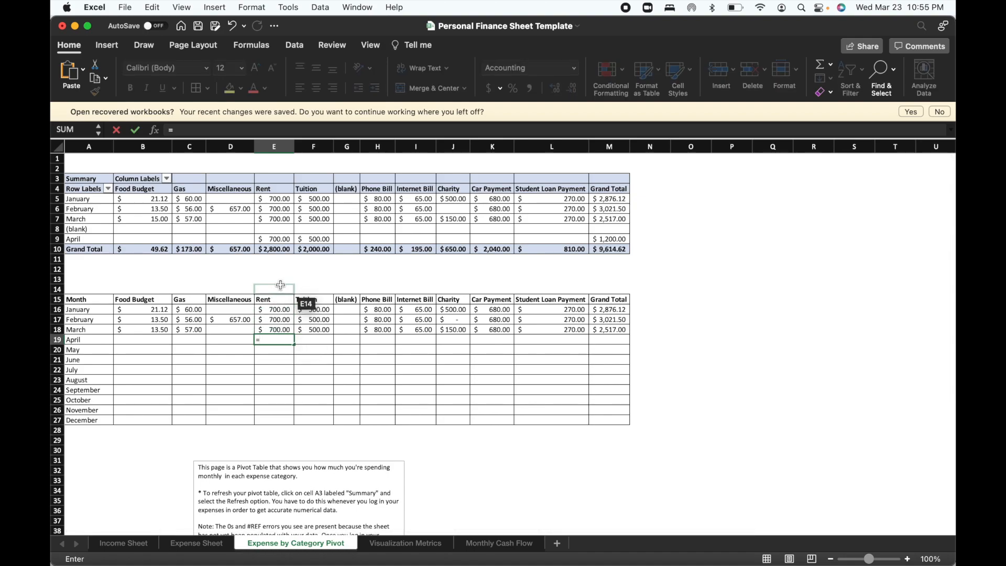
left_click(279, 237)
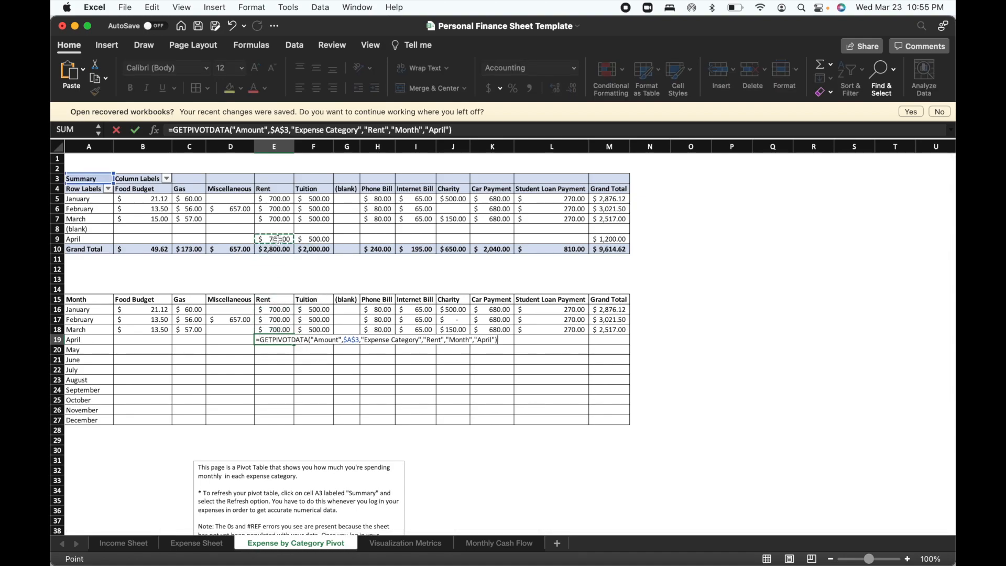
key("Return")
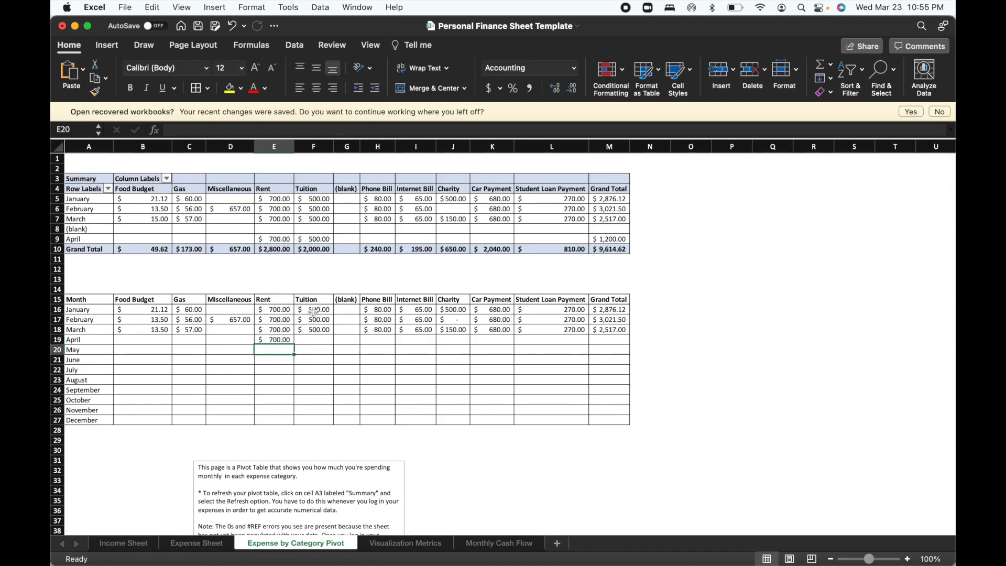
left_click(313, 340)
type("=")
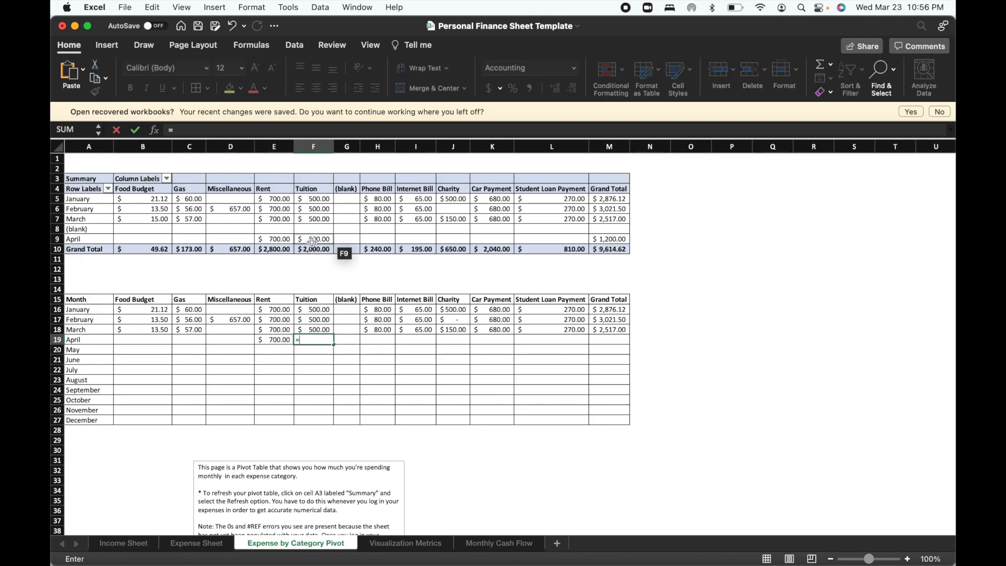
left_click(311, 240)
key("Return")
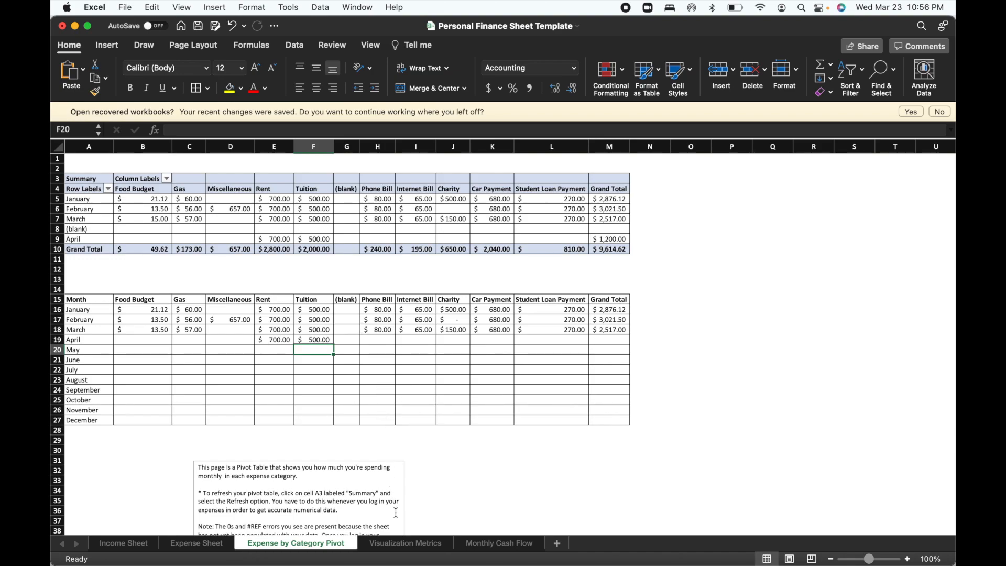
Examine the January to April 2022 expense breakdown charts on the Visualization Metrics sheet and compare them with the category table.
left_click(395, 541)
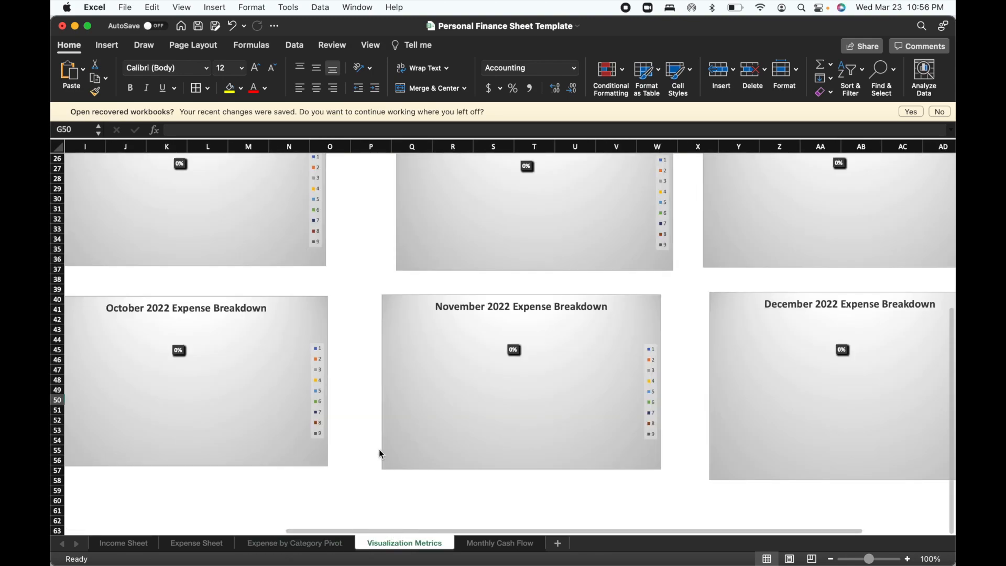
scroll(380, 450, "up", 10)
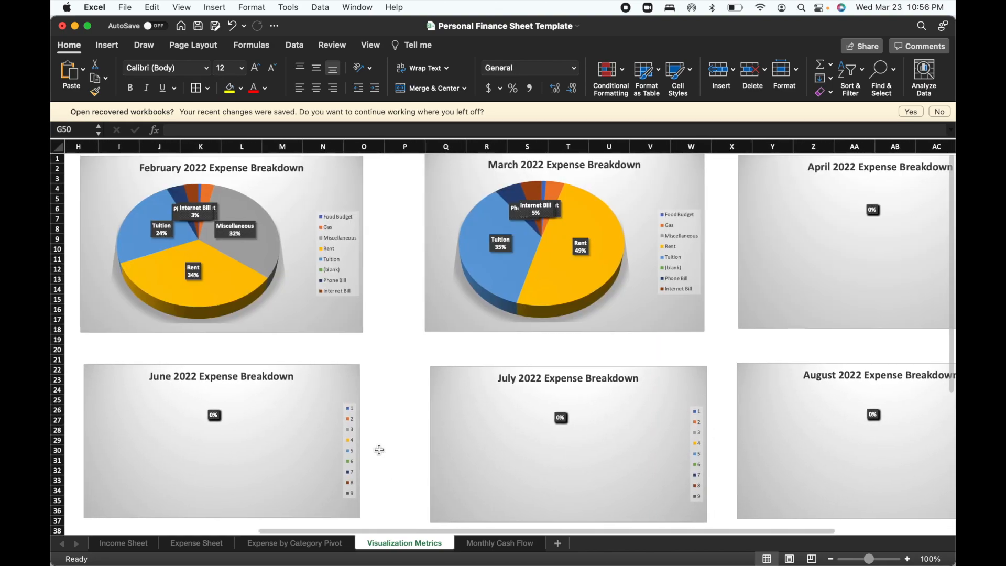
scroll(407, 321, "right", 1)
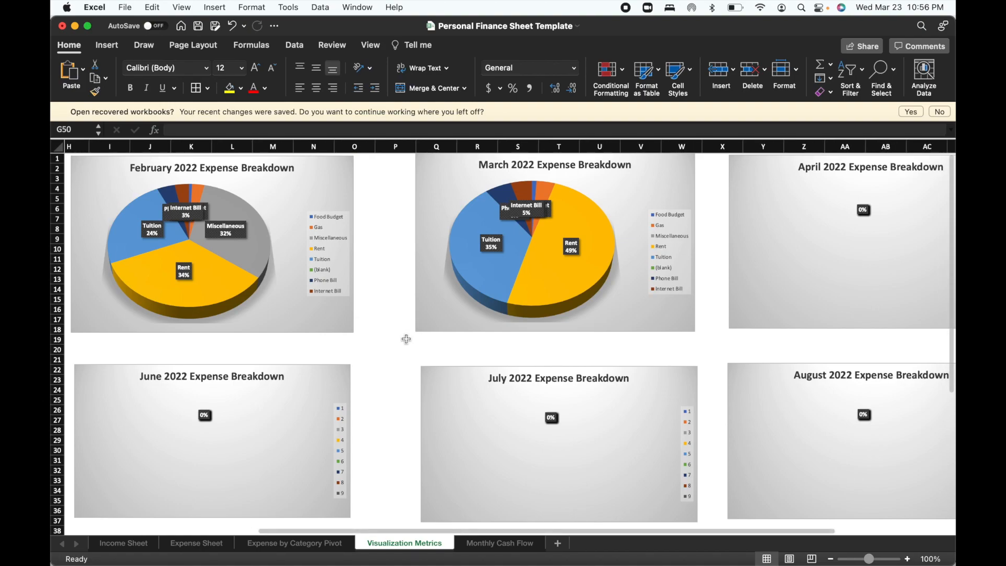
left_click(326, 542)
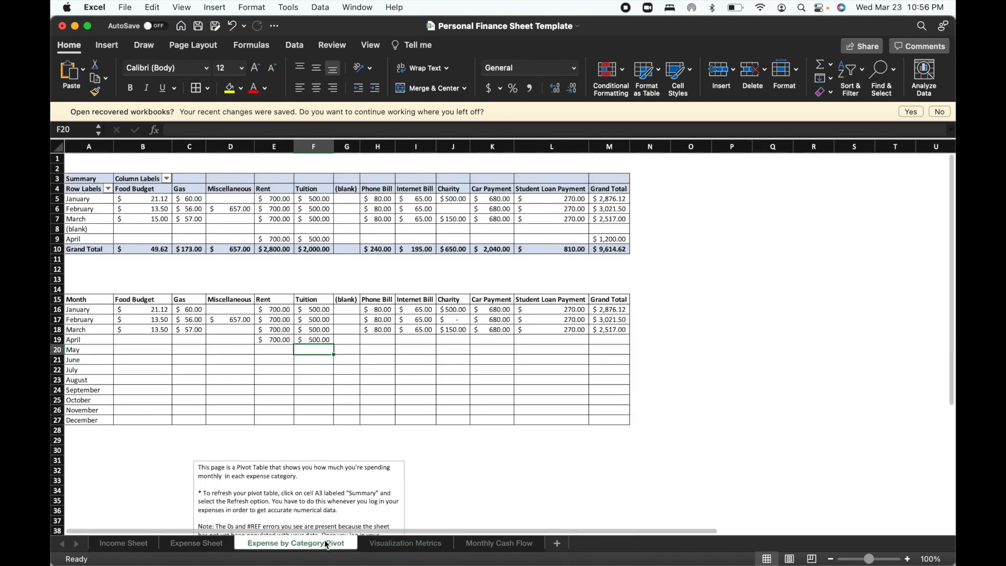
left_click(381, 547)
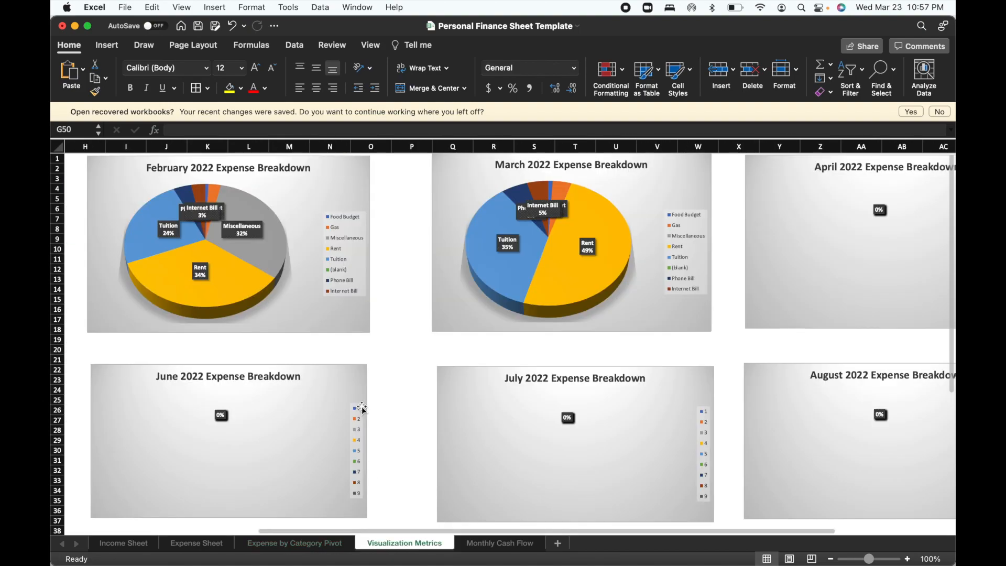
scroll(364, 409, "right", 5)
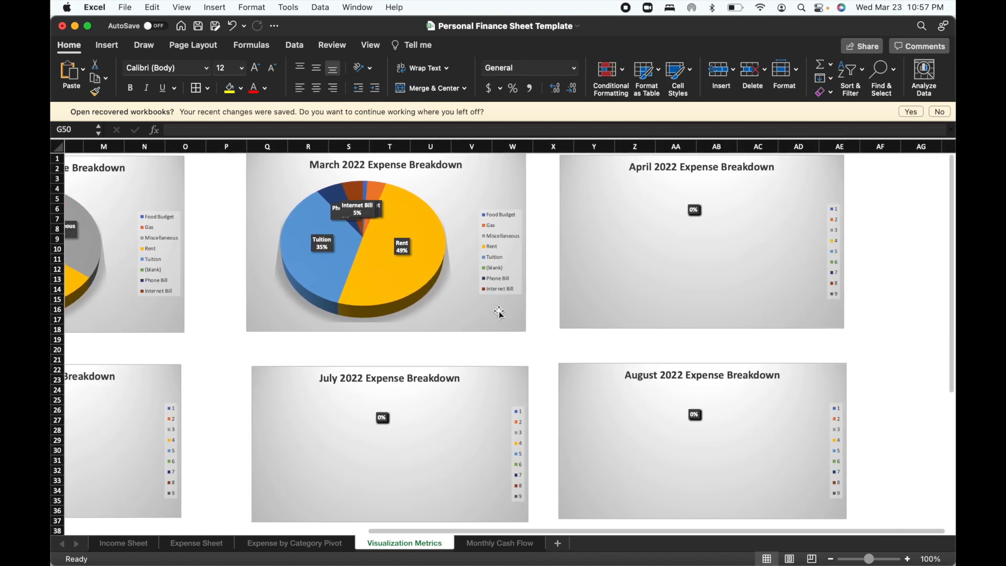
left_click(603, 268)
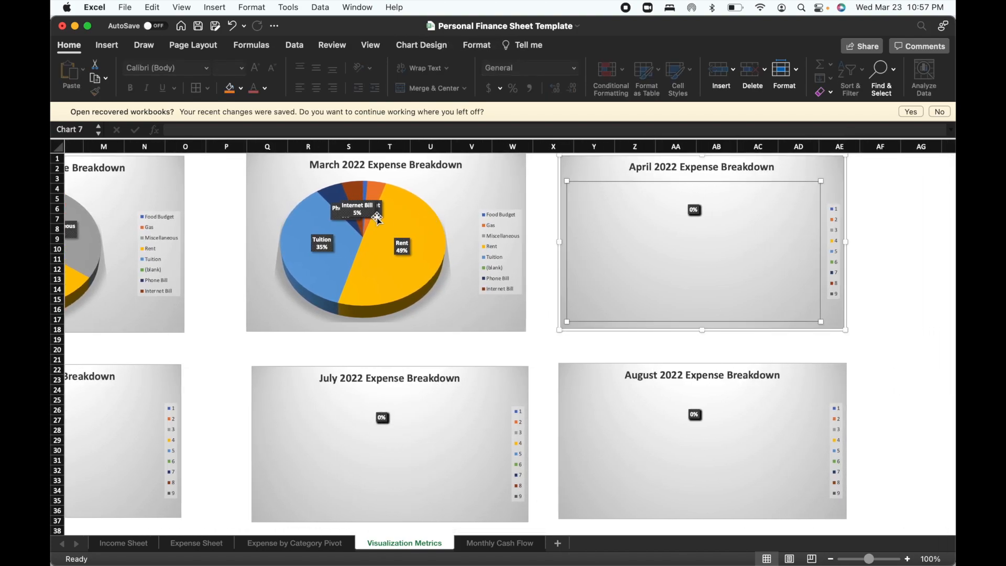
scroll(366, 215, "left", 10)
scroll(340, 209, "right", 5)
scroll(340, 209, "left", 5)
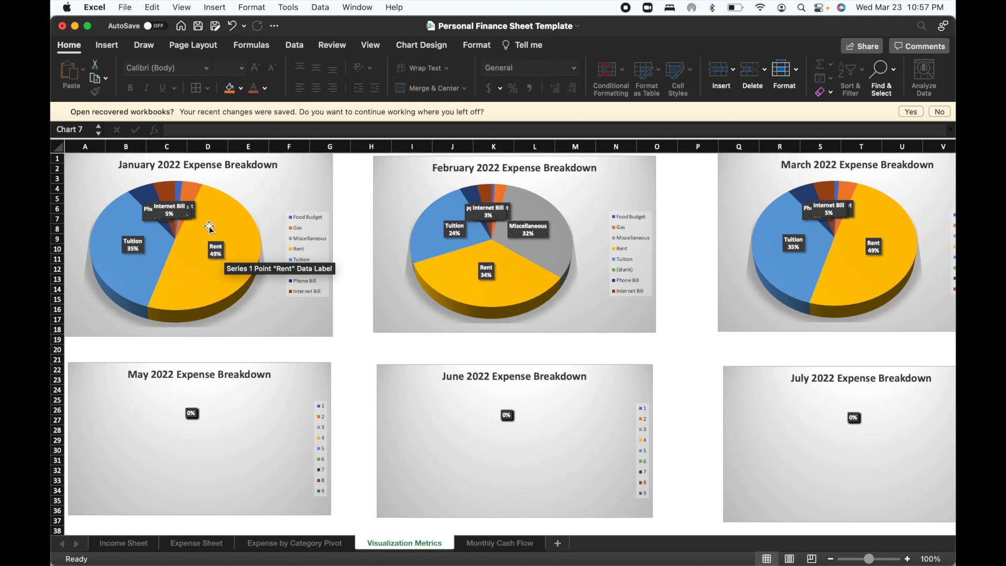
Examine the overlapping data labels and the slices of the January 2022 Expense Breakdown pie chart.
left_click(149, 211)
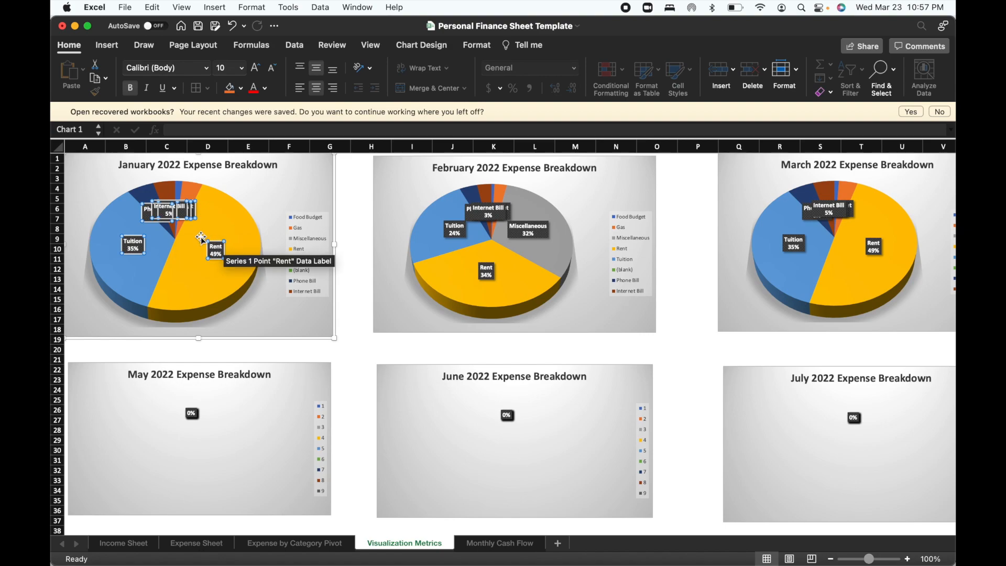
left_click(151, 211)
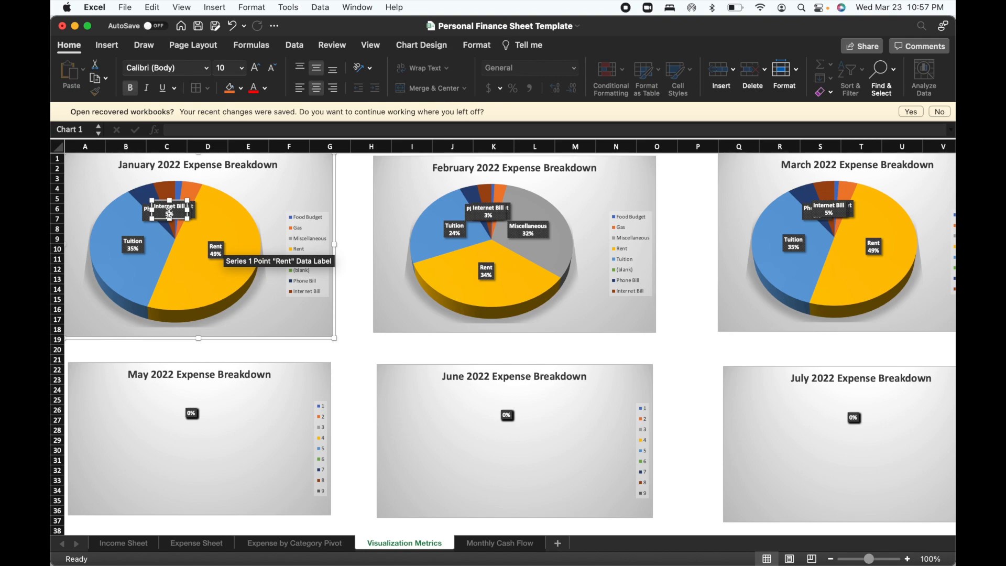
left_click(193, 209)
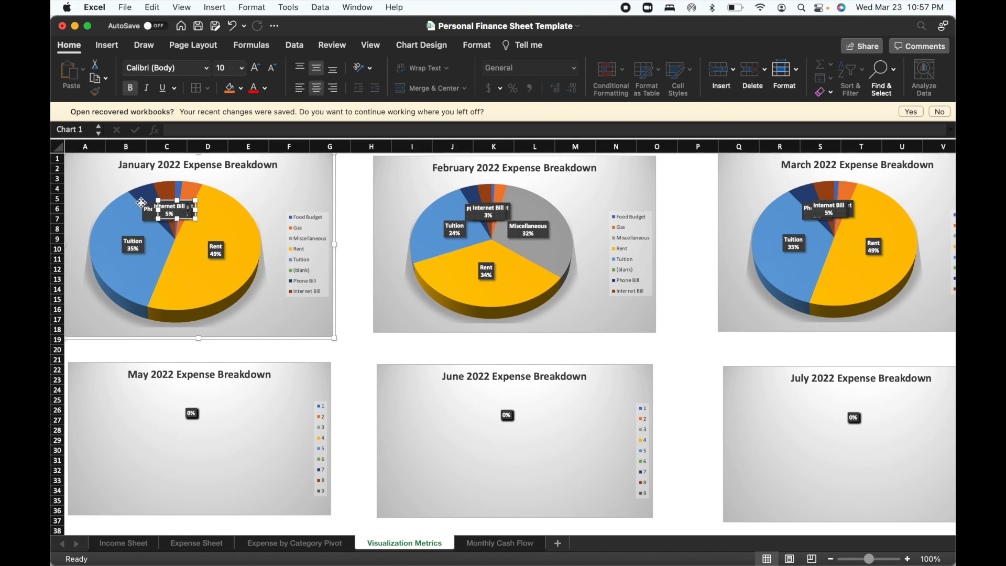
left_click(129, 218)
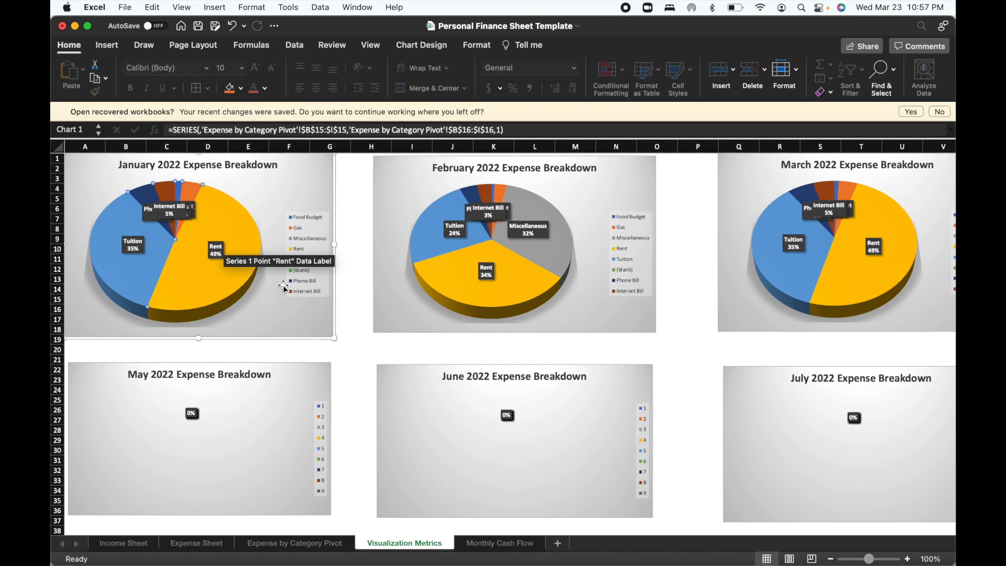
left_click(179, 209)
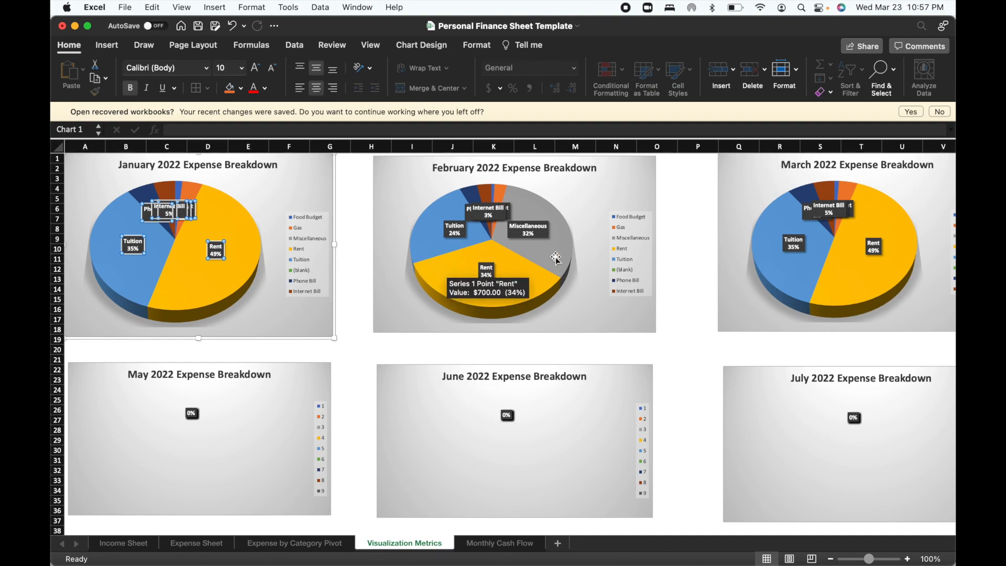
scroll(556, 257, "right", 3)
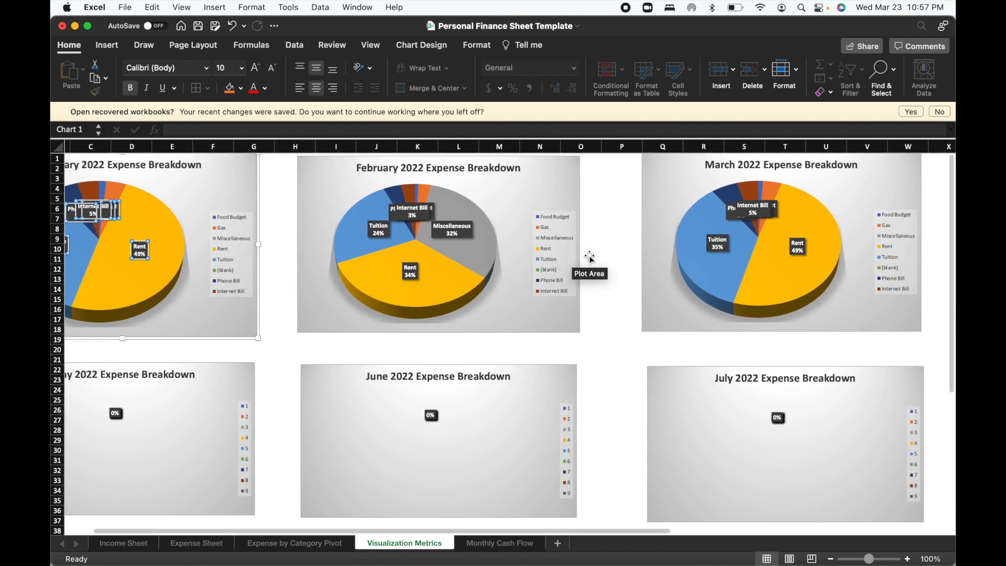
scroll(590, 257, "right", 10)
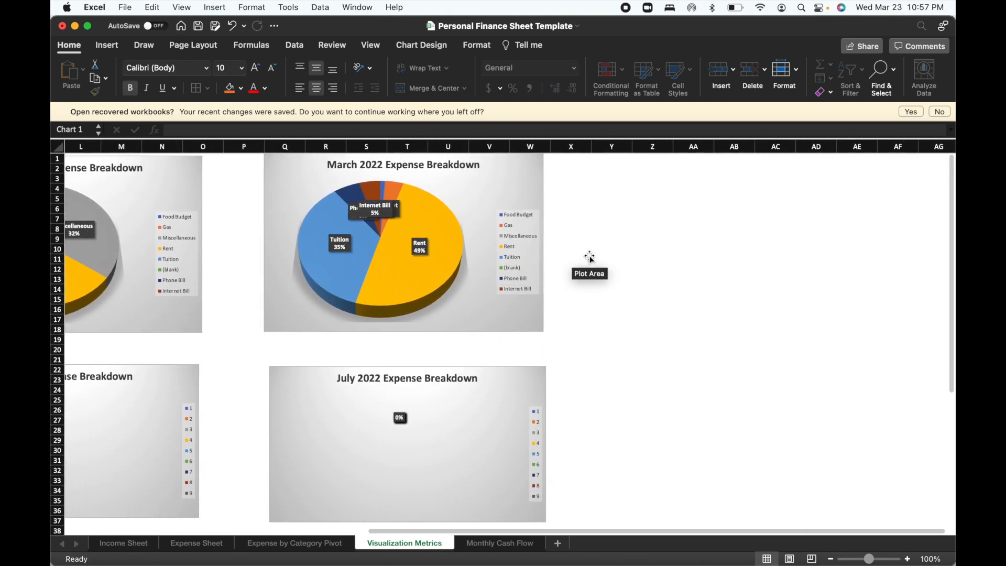
left_click(639, 265)
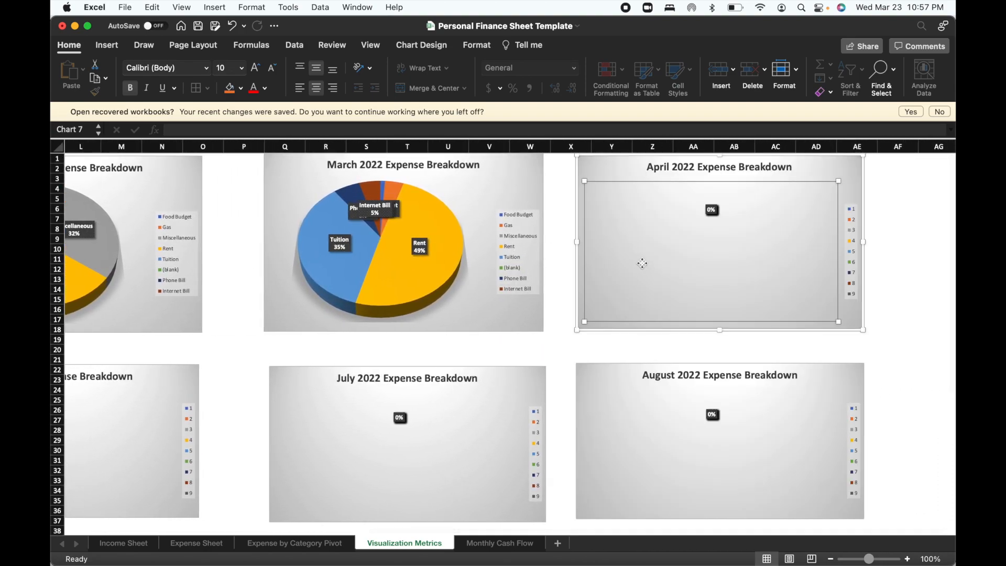
right_click(675, 243)
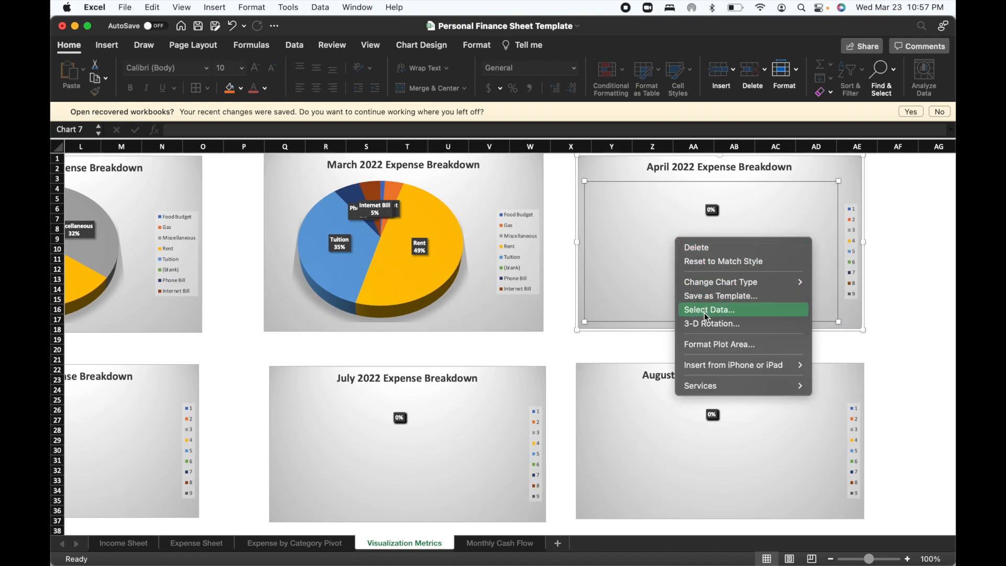
key("Escape")
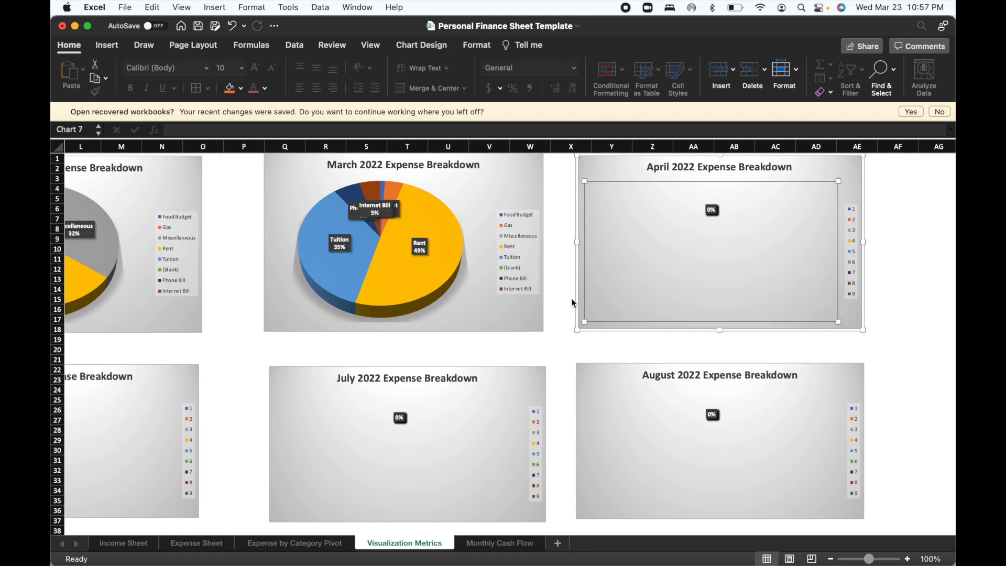
right_click(647, 269)
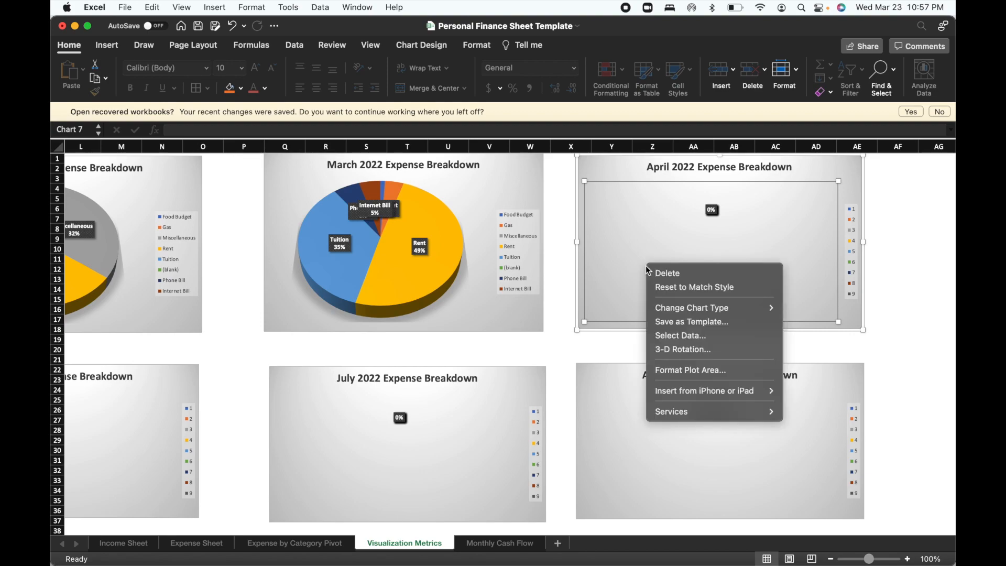
left_click(677, 336)
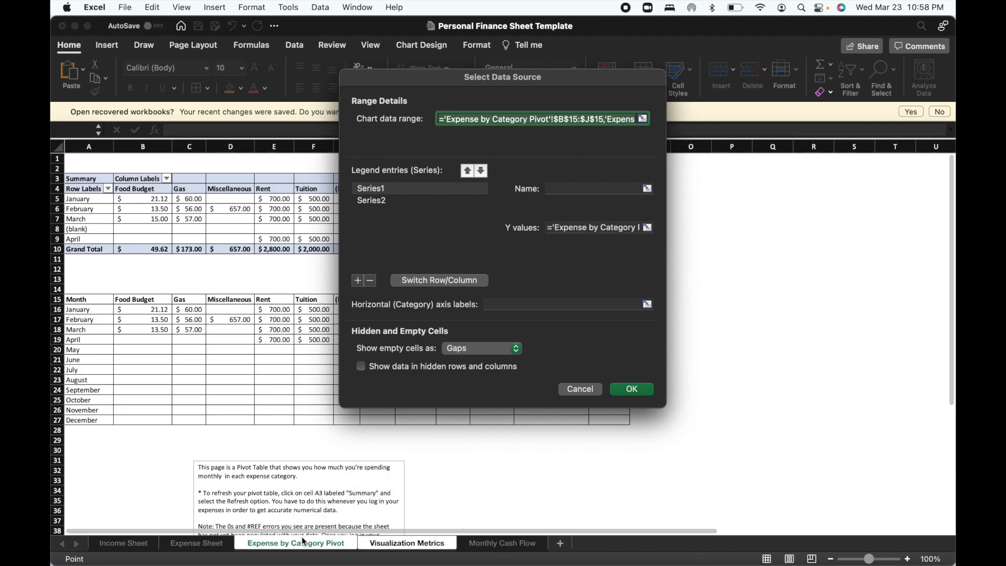
left_click_drag(370, 85, 504, 75)
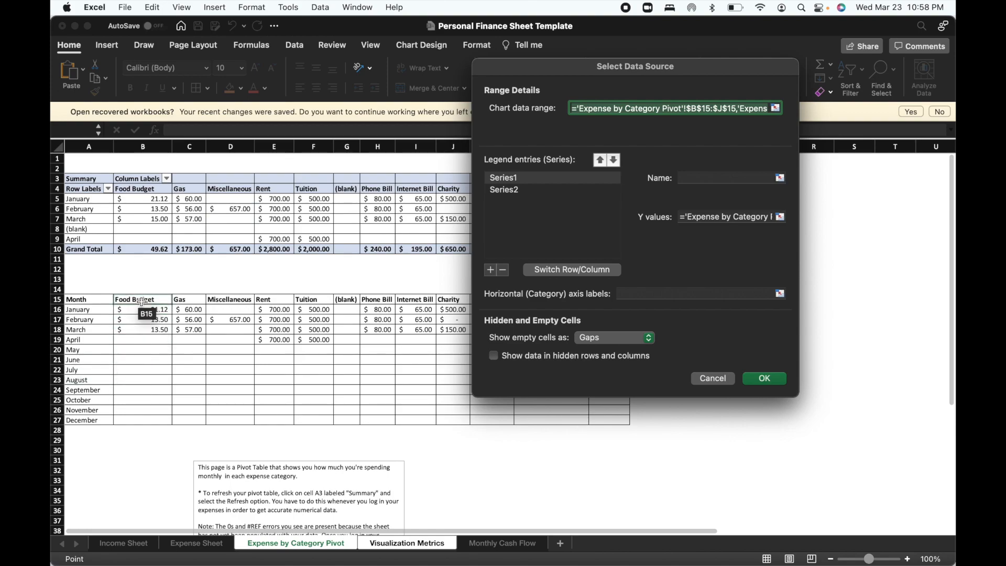
left_click_drag(142, 301, 607, 302)
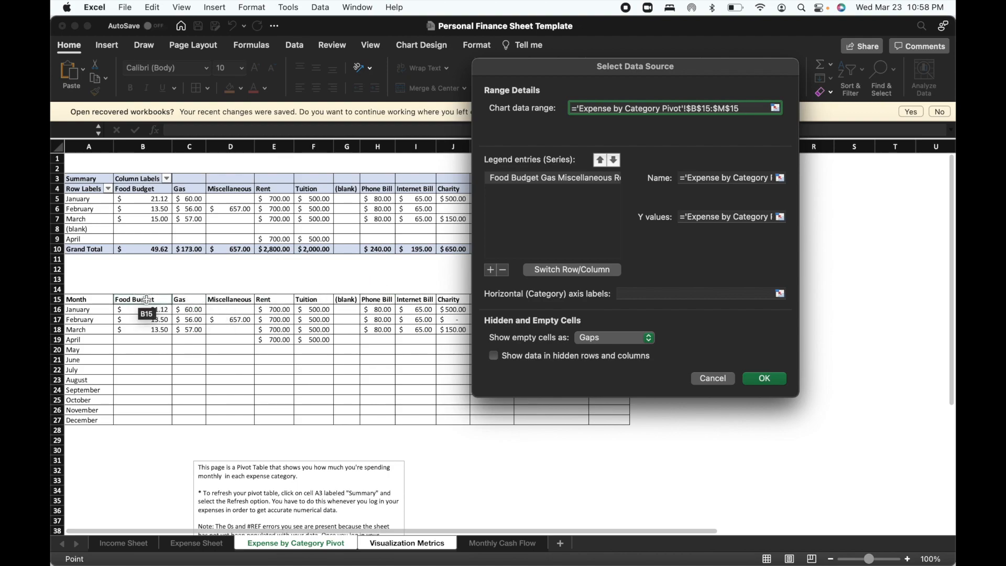
left_click_drag(146, 300, 611, 301)
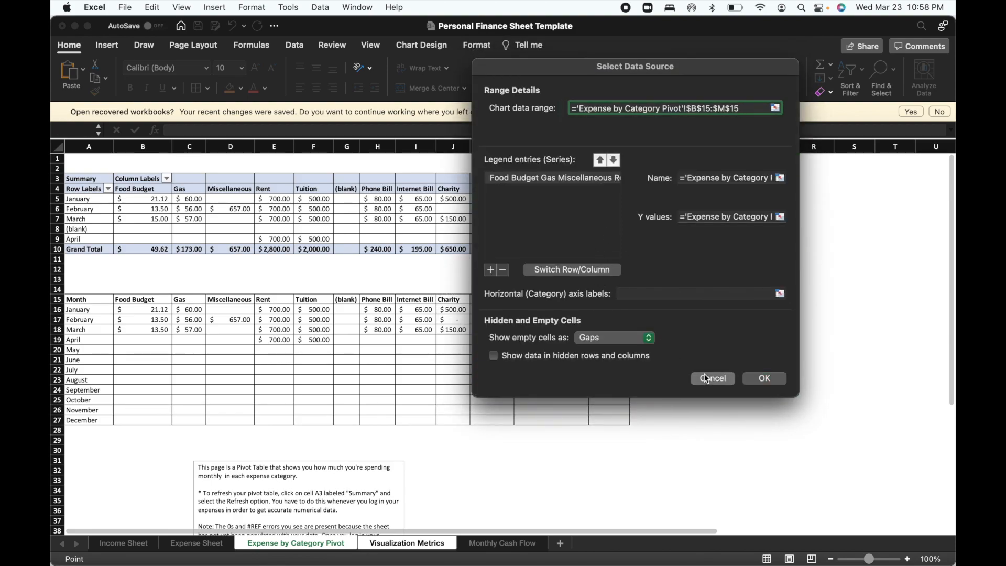
left_click(710, 378)
left_click(641, 262)
right_click(616, 169)
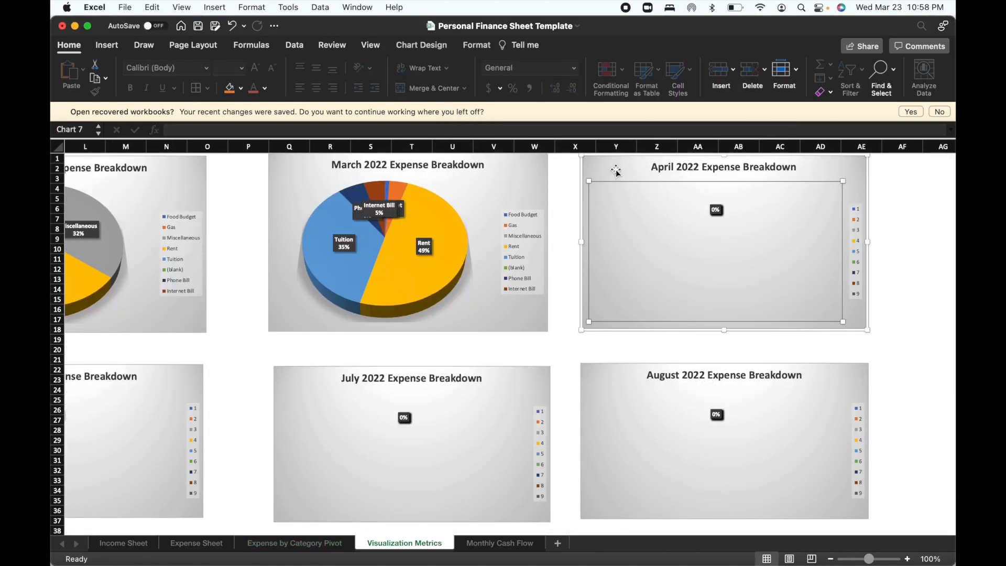
left_click(646, 295)
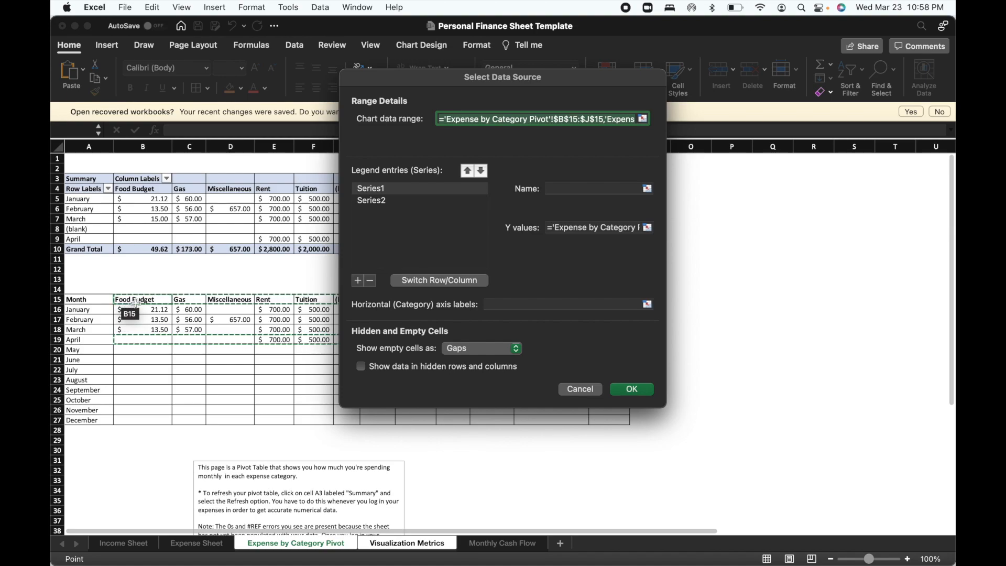
left_click_drag(139, 303, 596, 303)
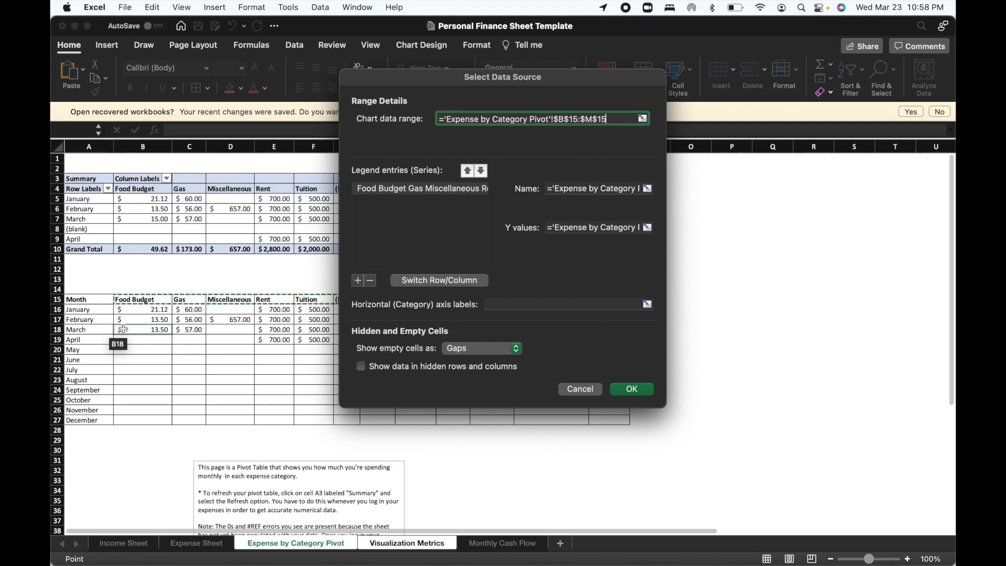
left_click_drag(124, 328, 396, 333)
left_click(139, 338)
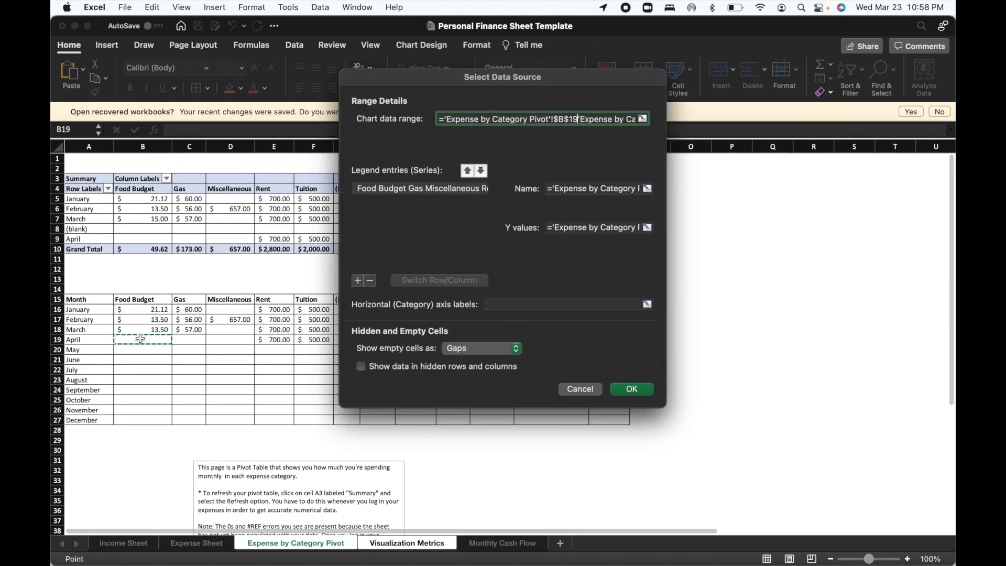
left_click(148, 300)
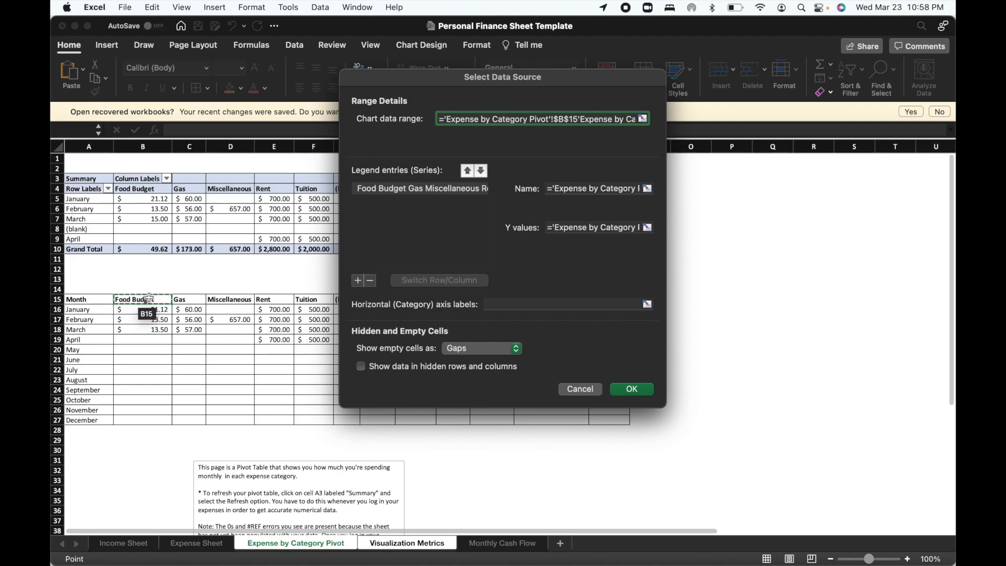
left_click_drag(160, 299, 579, 299)
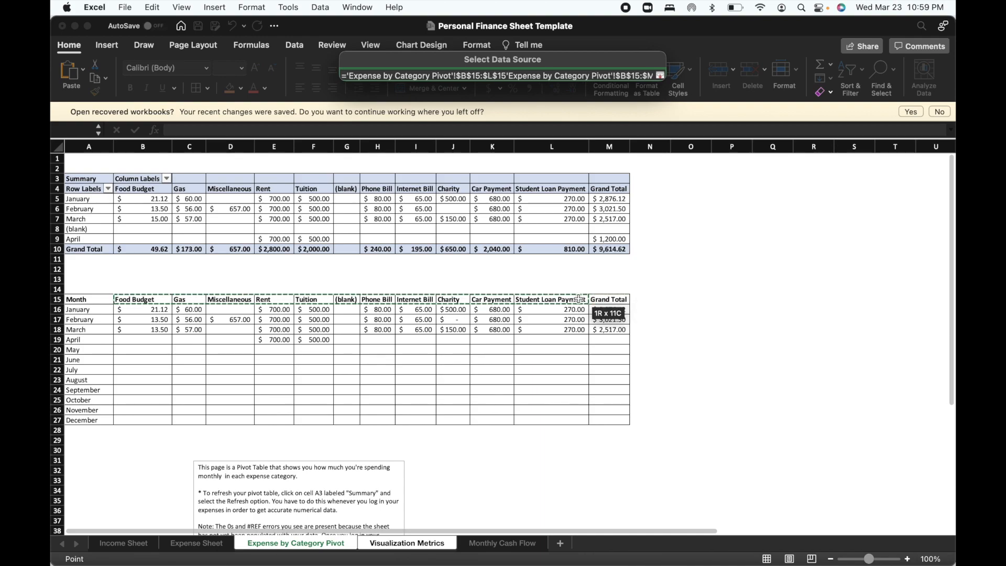
left_click_drag(578, 299, 578, 299)
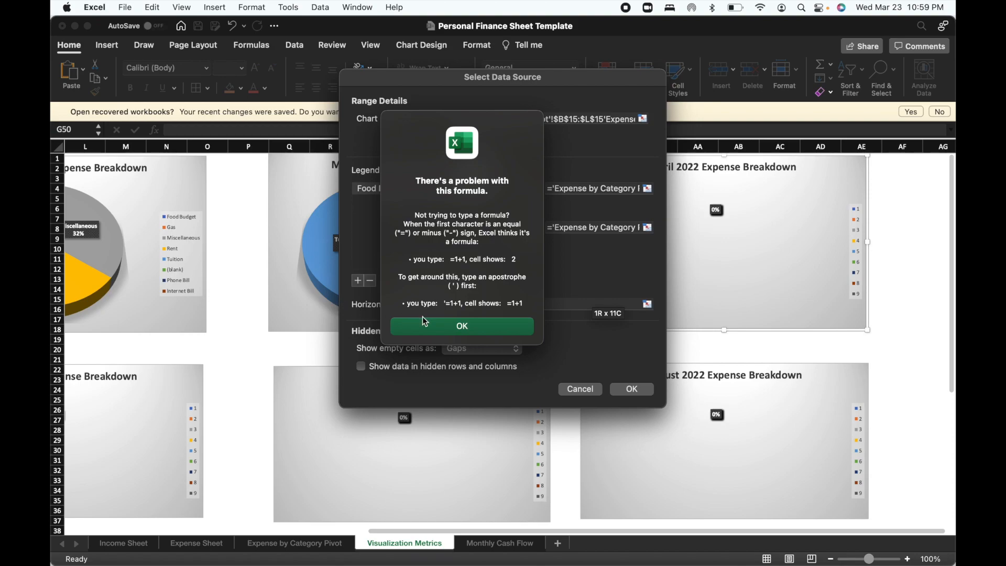
left_click(425, 324)
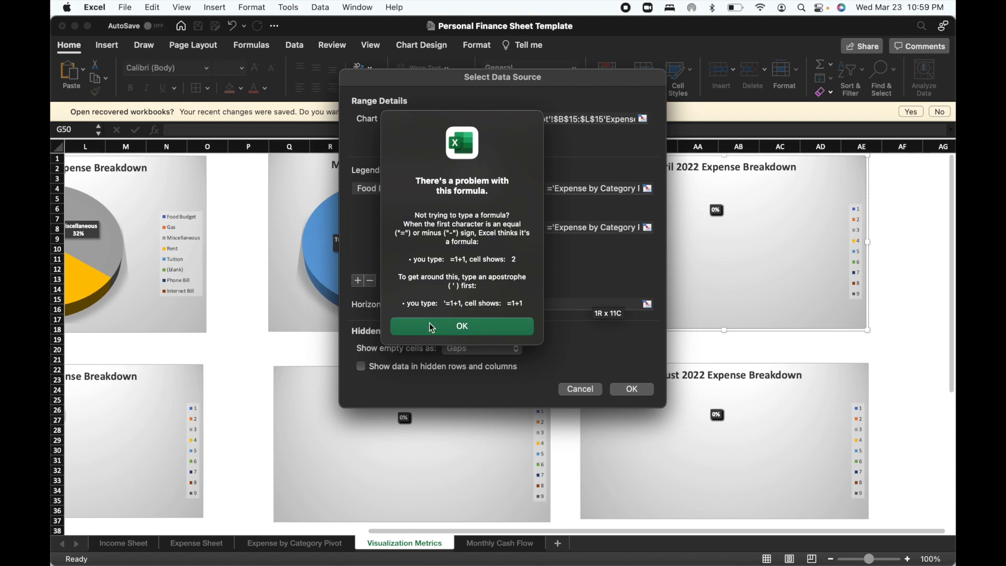
left_click(575, 389)
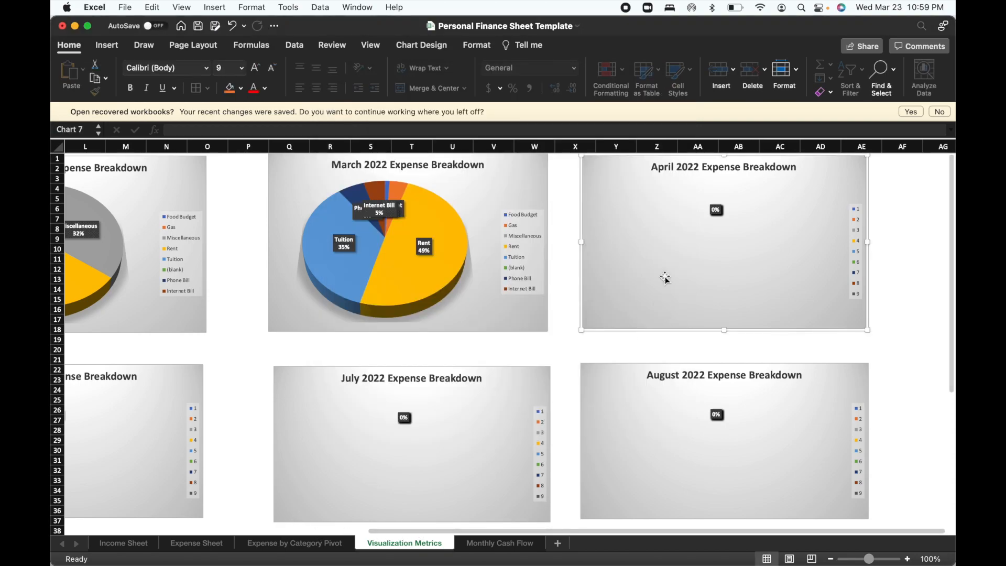
right_click(631, 240)
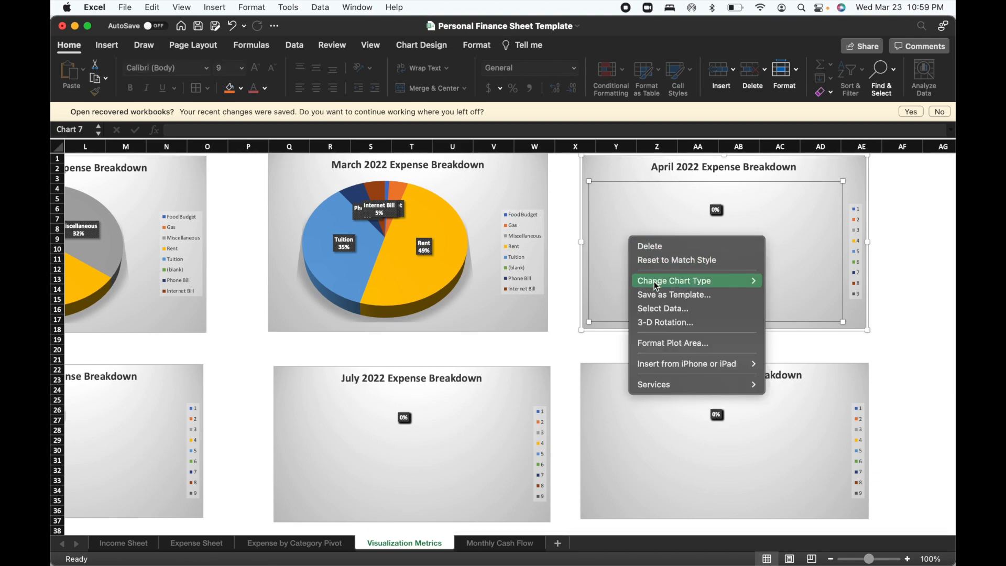
left_click(658, 309)
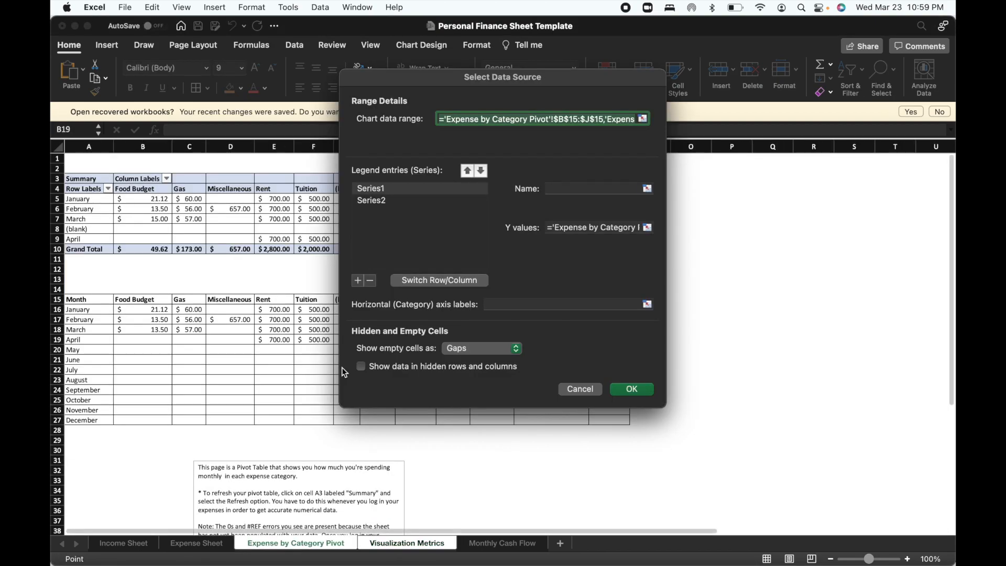
left_click(150, 299)
left_click_drag(150, 299, 428, 300)
left_click_drag(197, 300, 157, 299)
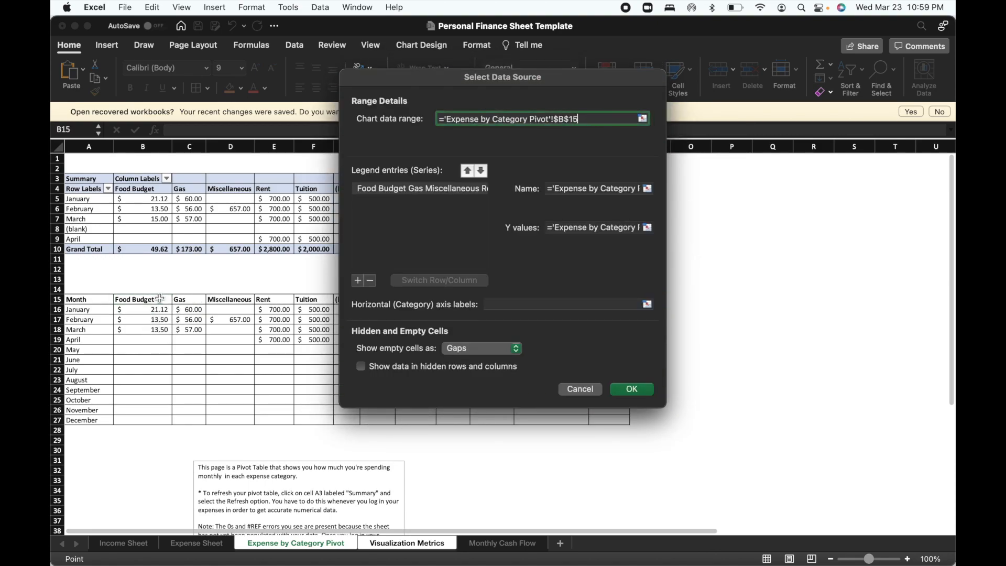
left_click_drag(160, 299, 599, 299)
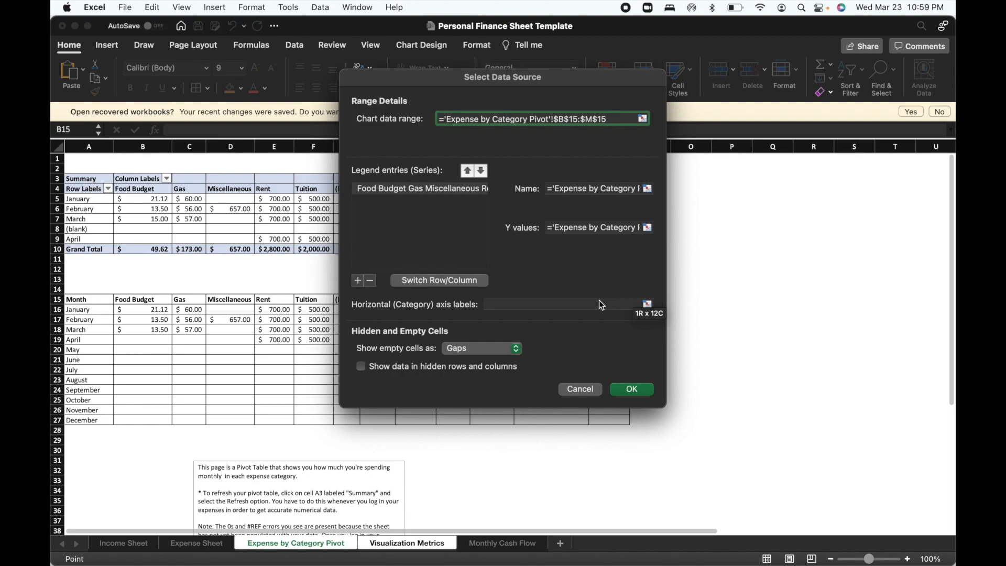
left_click_drag(140, 330, 598, 298)
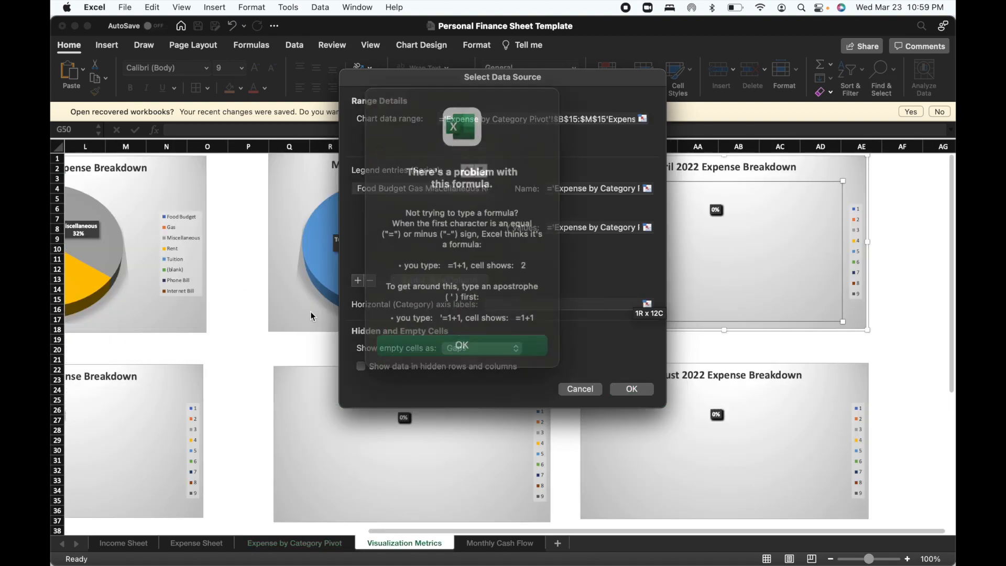
left_click(426, 321)
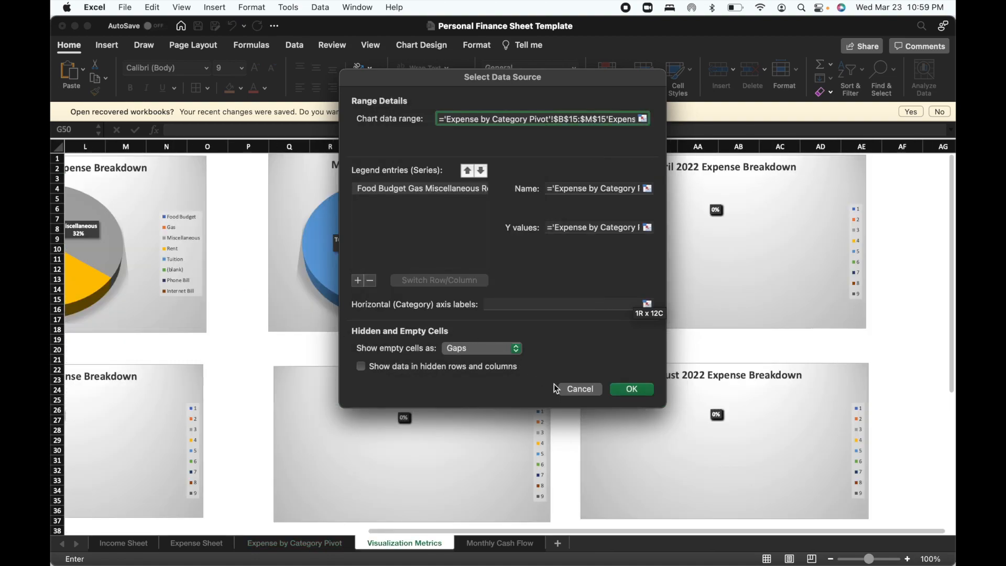
left_click(576, 389)
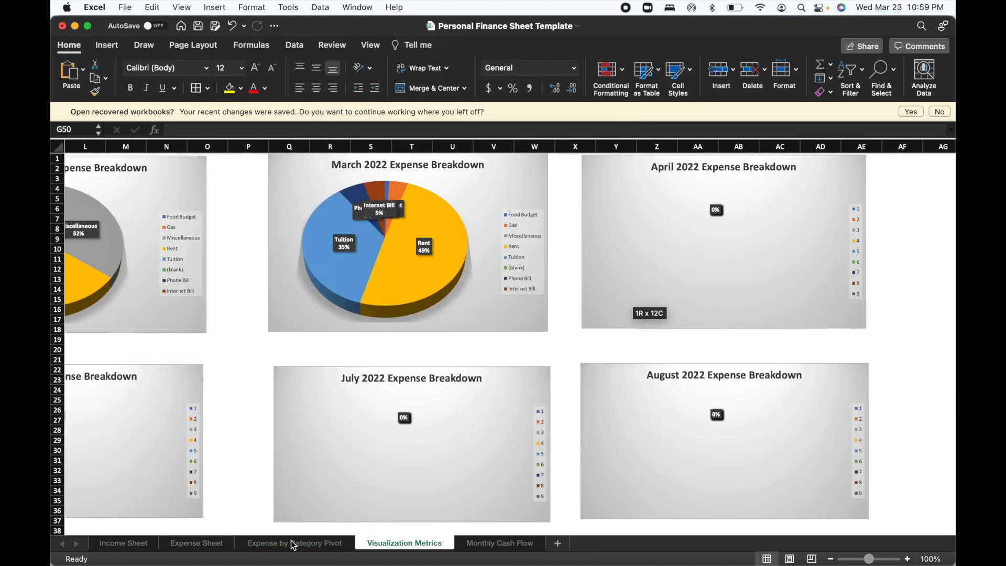
Set the April 2022 Expense Breakdown chart's data range to headers B15:M15 and April row B19:M19 on the Expense by Category Pivot sheet.
left_click(614, 288)
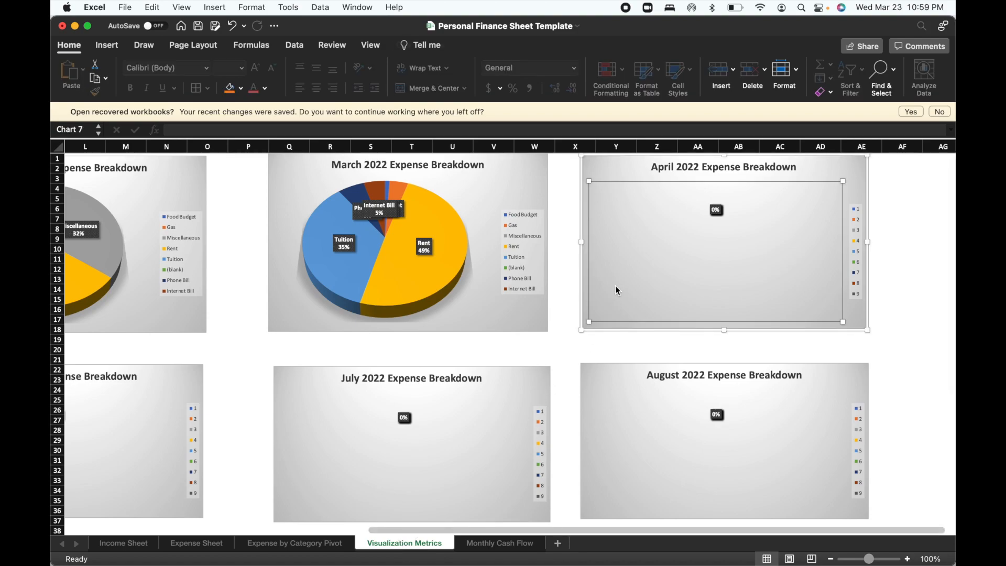
right_click(616, 285)
left_click(646, 357)
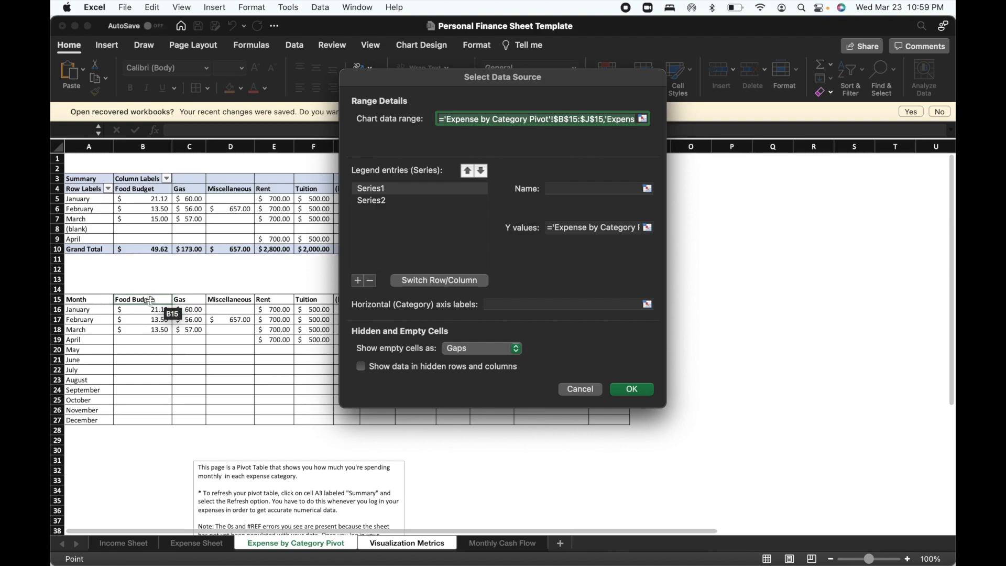
left_click_drag(151, 300, 598, 299)
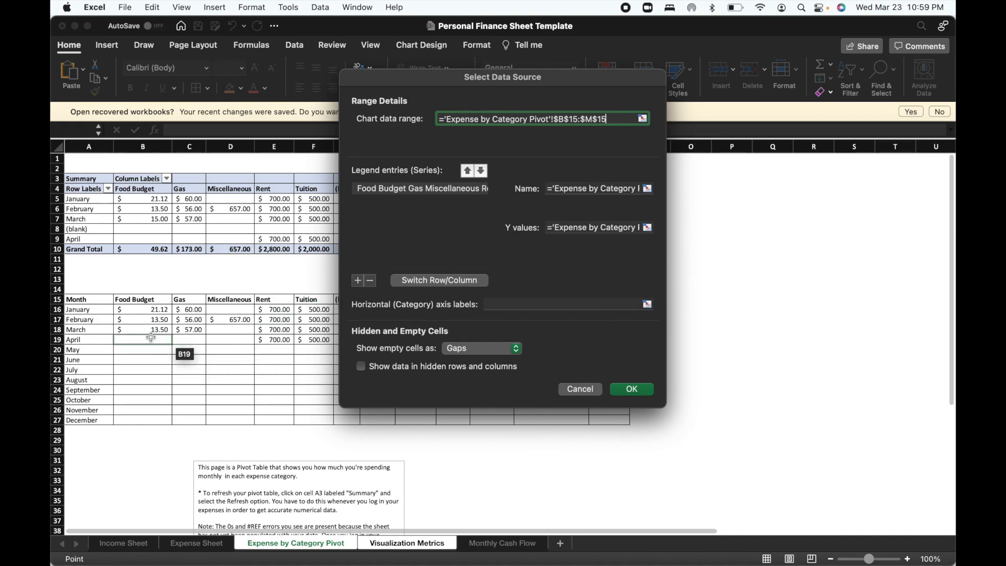
left_click_drag(150, 338, 600, 340)
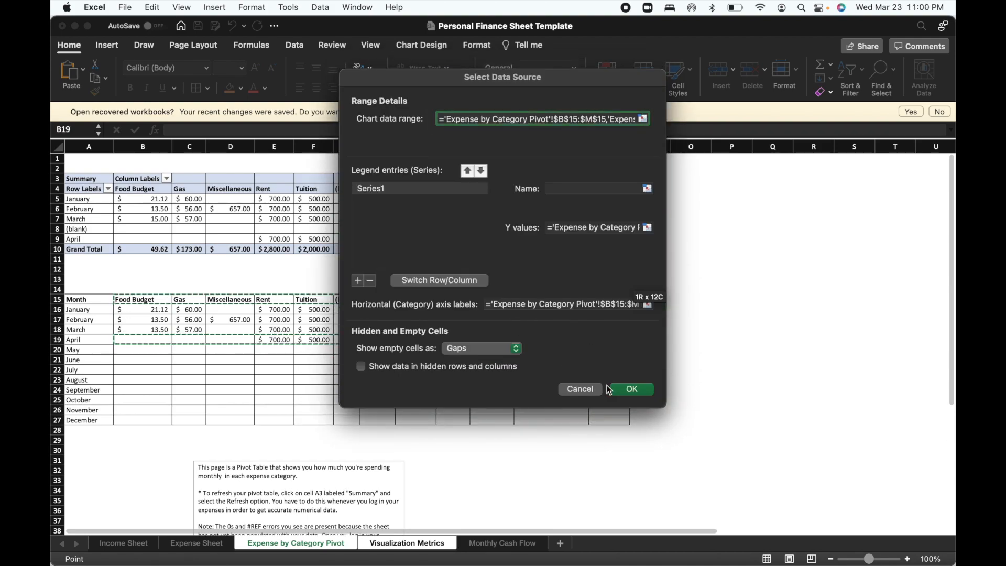
left_click(629, 389)
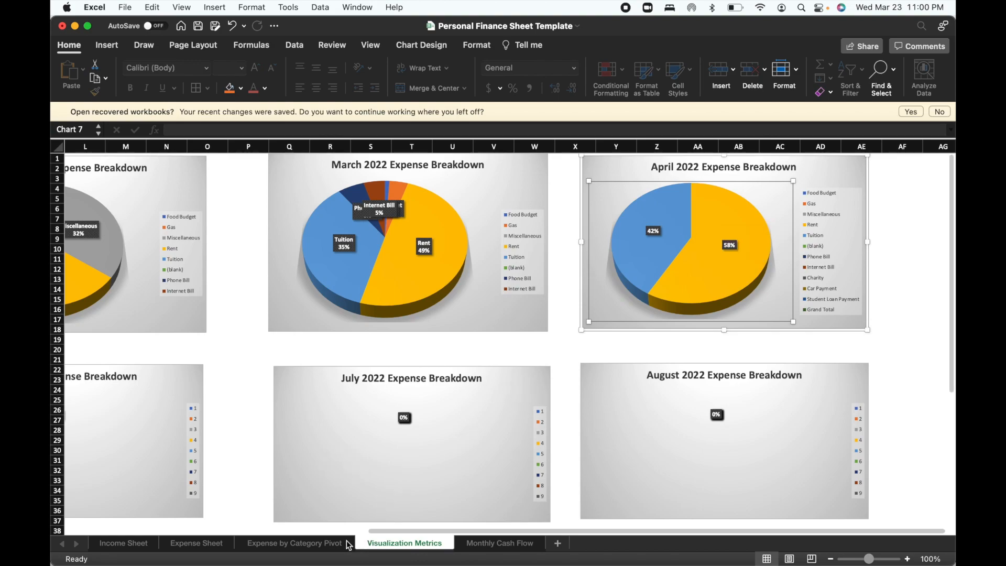
Examine the Rent and Tuition slices and the legend of the April 2022 Expense Breakdown chart and compare them with the monthly category table.
mouse_move(715, 287)
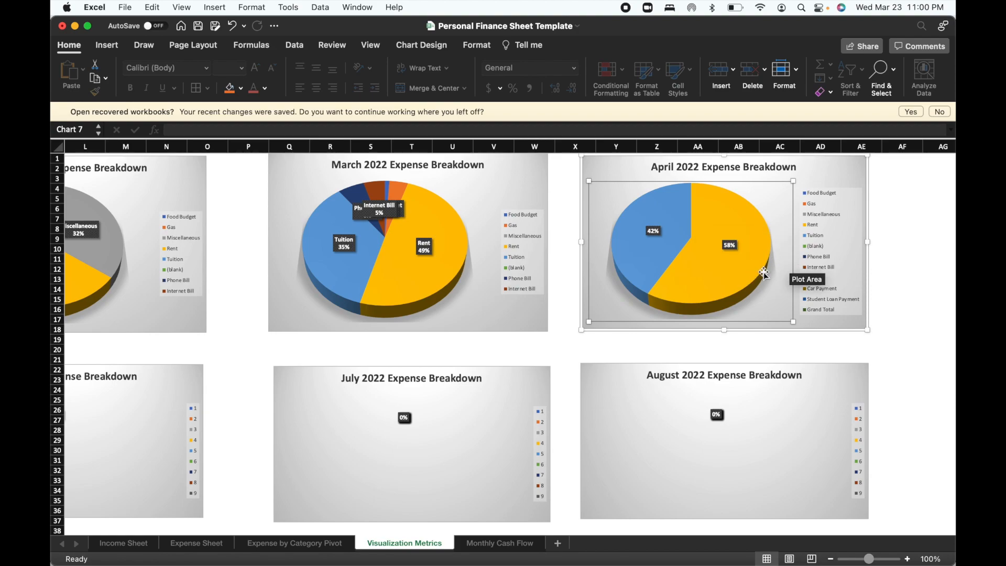
mouse_move(650, 267)
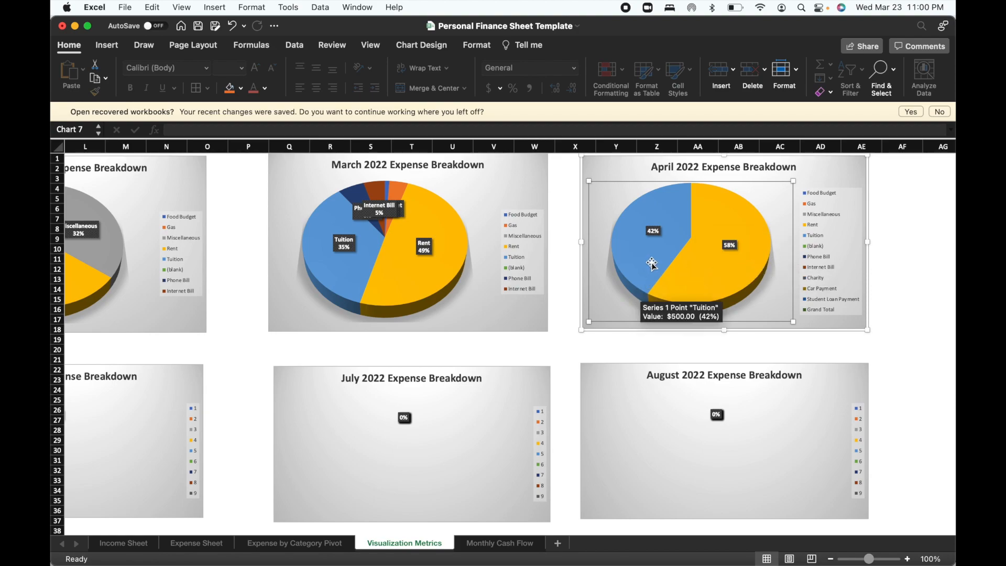
mouse_move(741, 262)
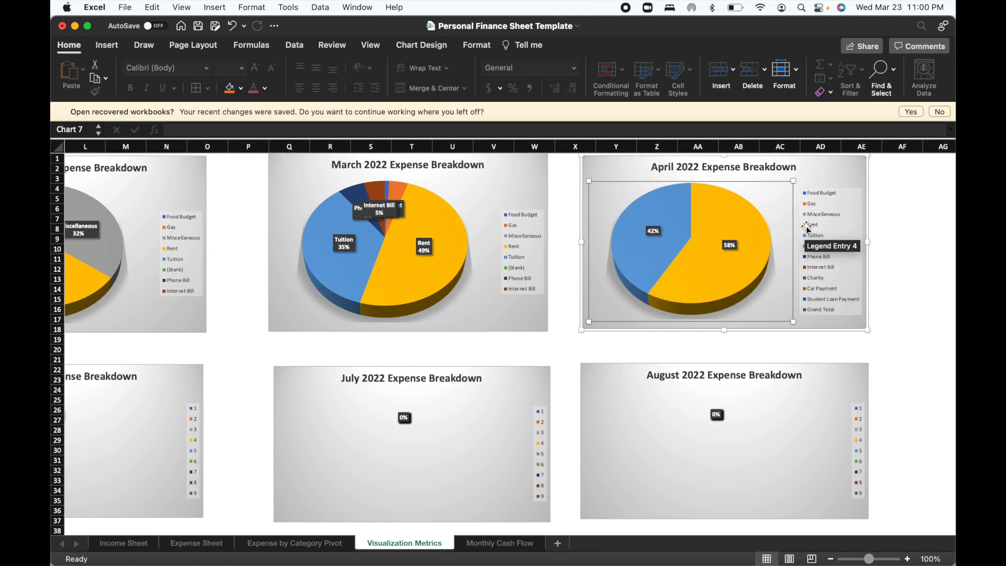
left_click(723, 248)
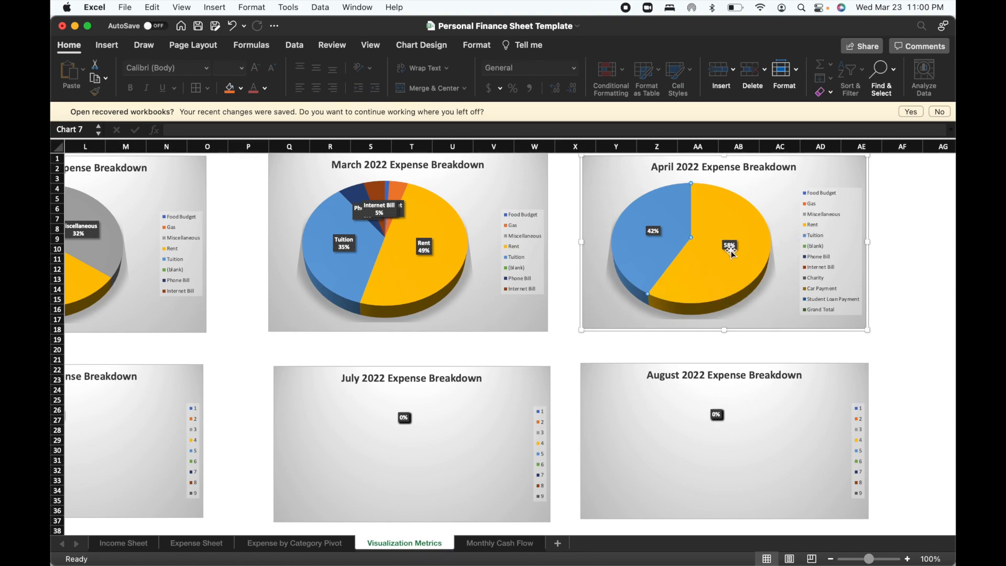
mouse_move(654, 239)
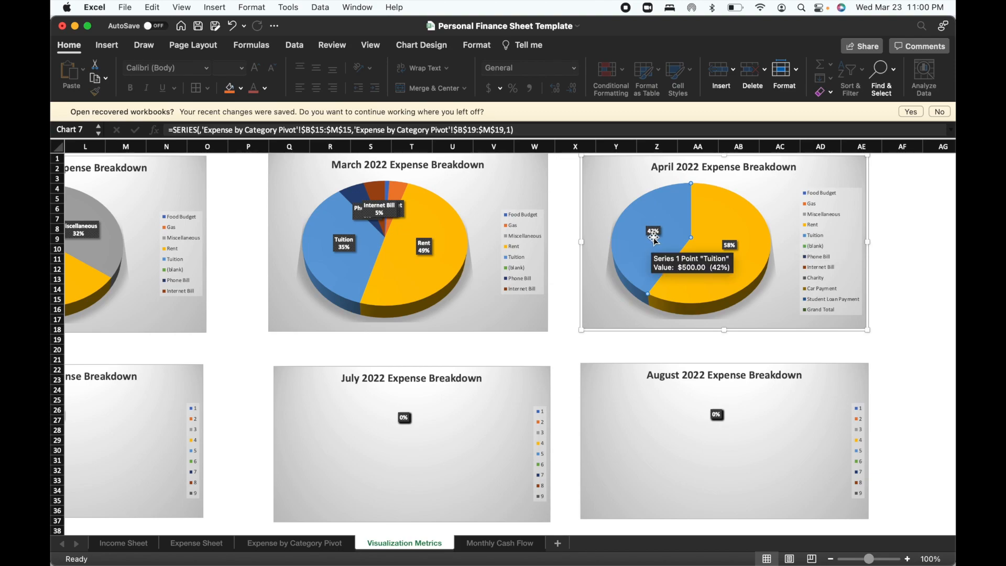
mouse_move(740, 271)
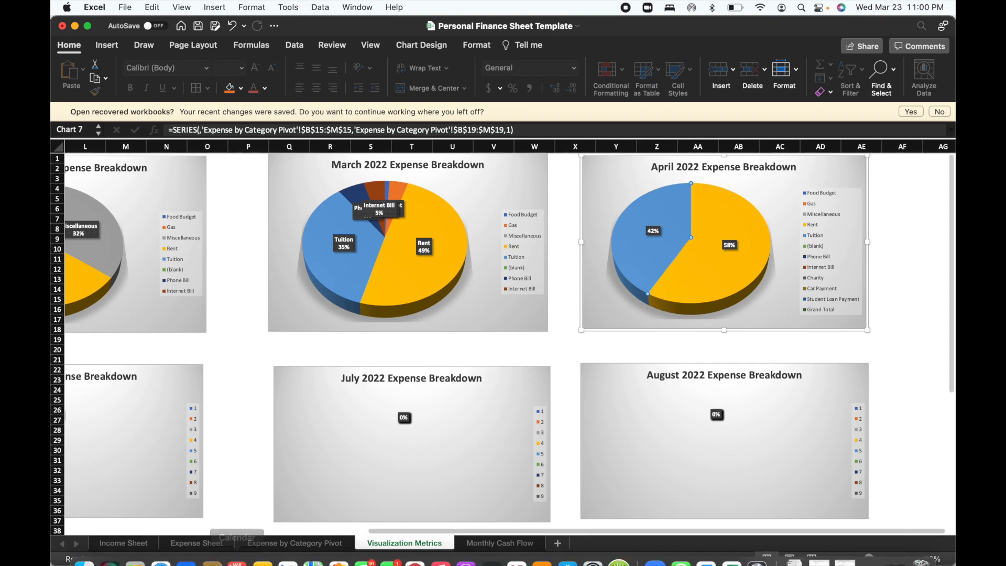
mouse_move(276, 523)
left_click(284, 543)
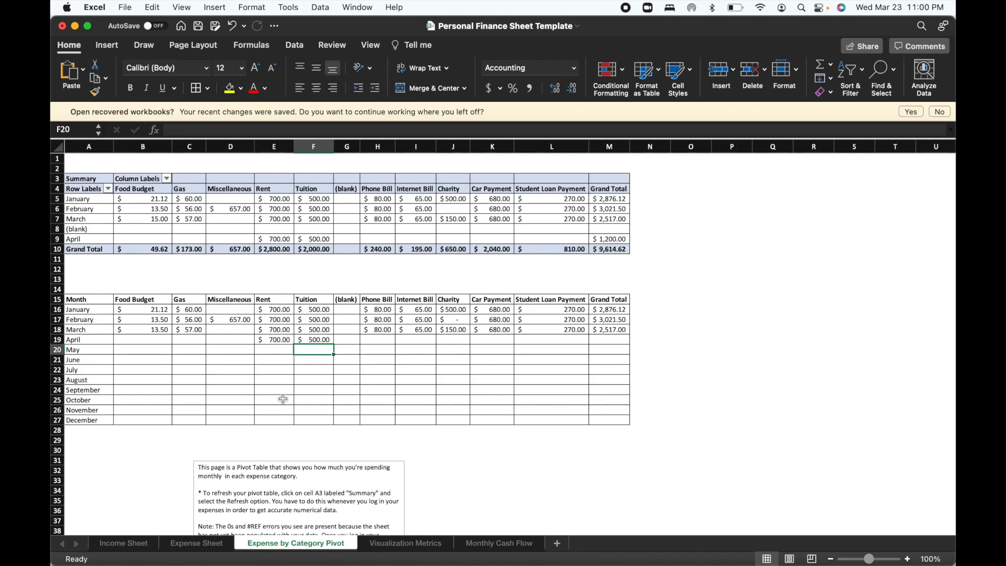
left_click(429, 545)
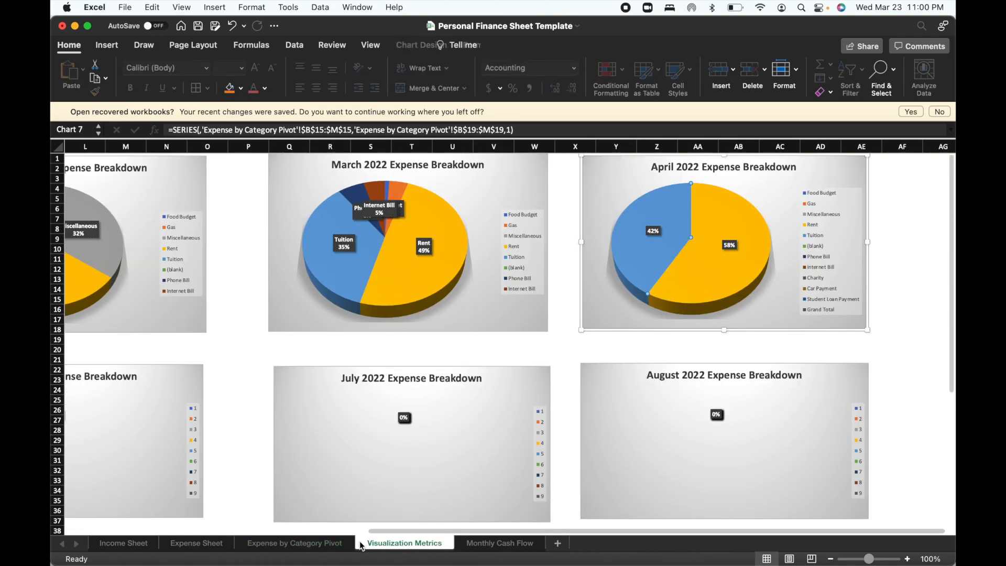
left_click(317, 542)
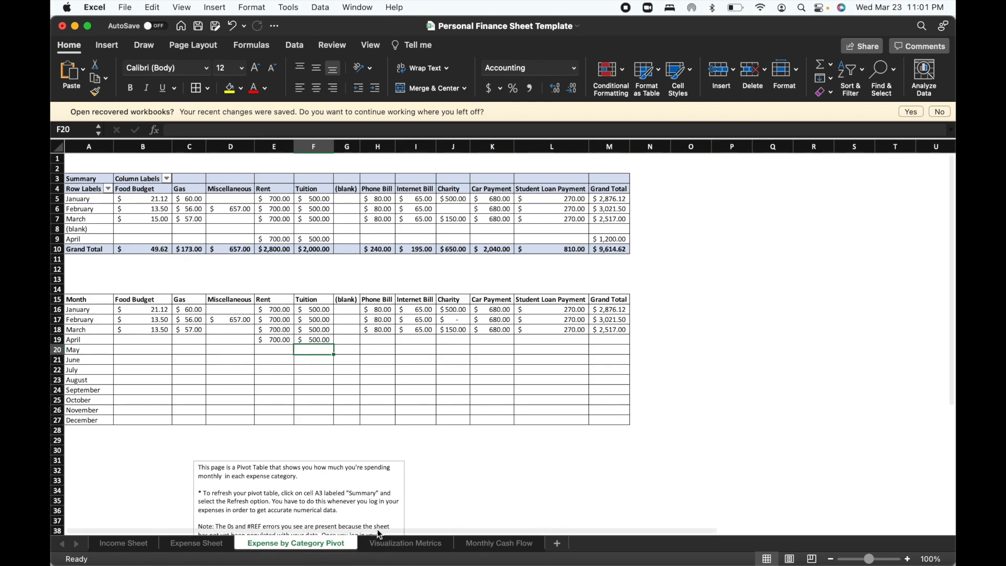
left_click(404, 544)
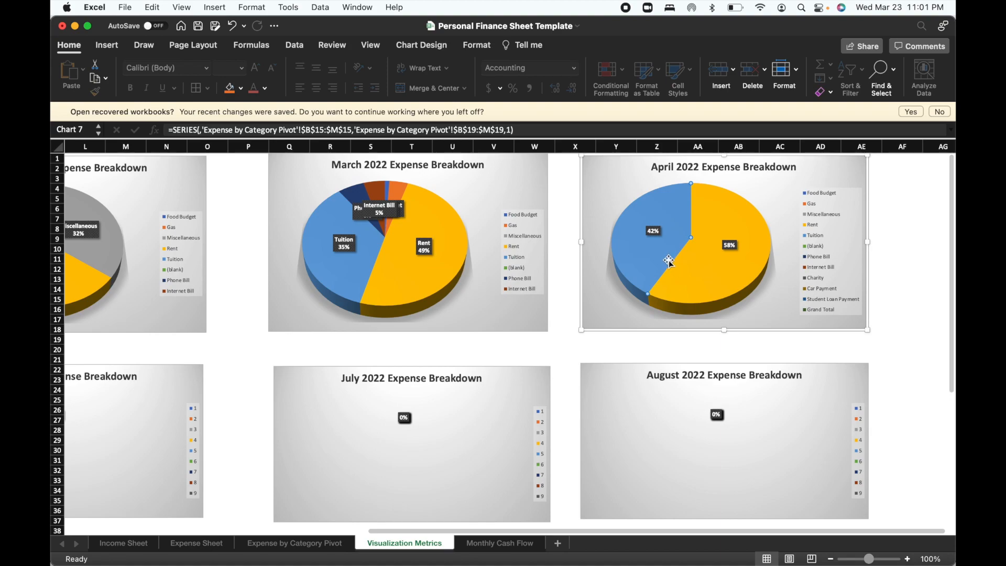
Set the April 2022 Expense Breakdown chart's data range to B15:L15 and B19:L19 on the Expense by Category Pivot sheet, leaving out Grand Total.
left_click(612, 185)
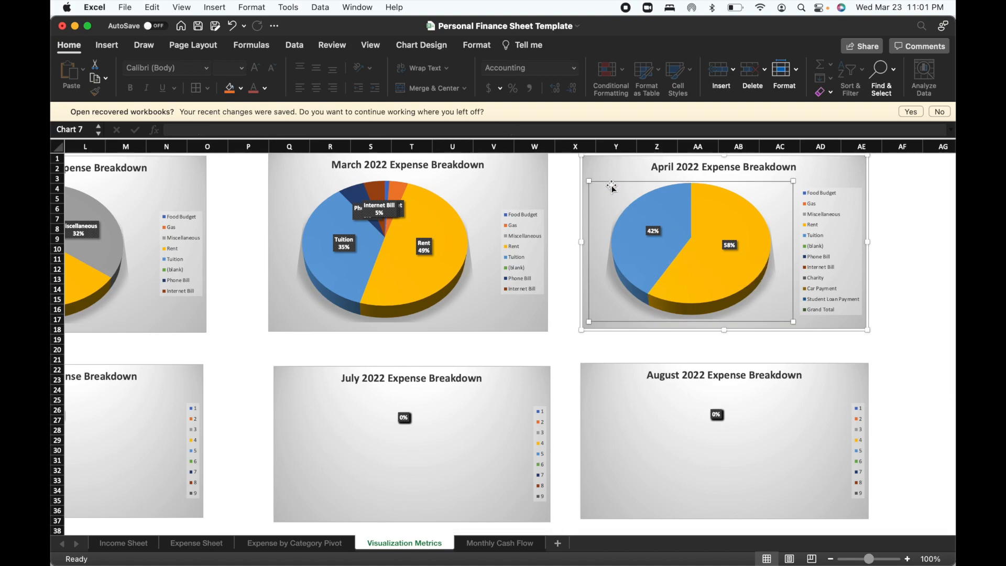
left_click(617, 168)
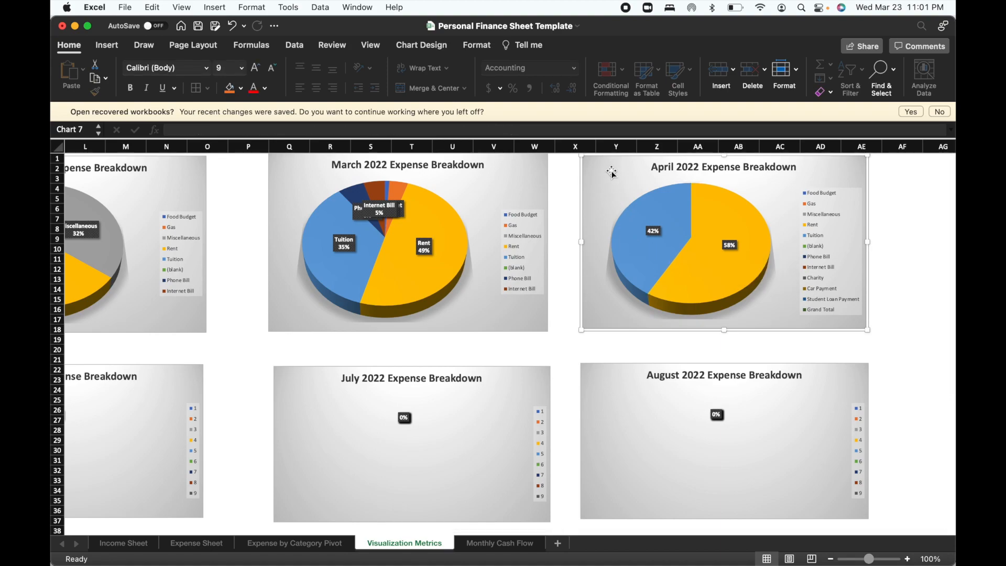
right_click(611, 176)
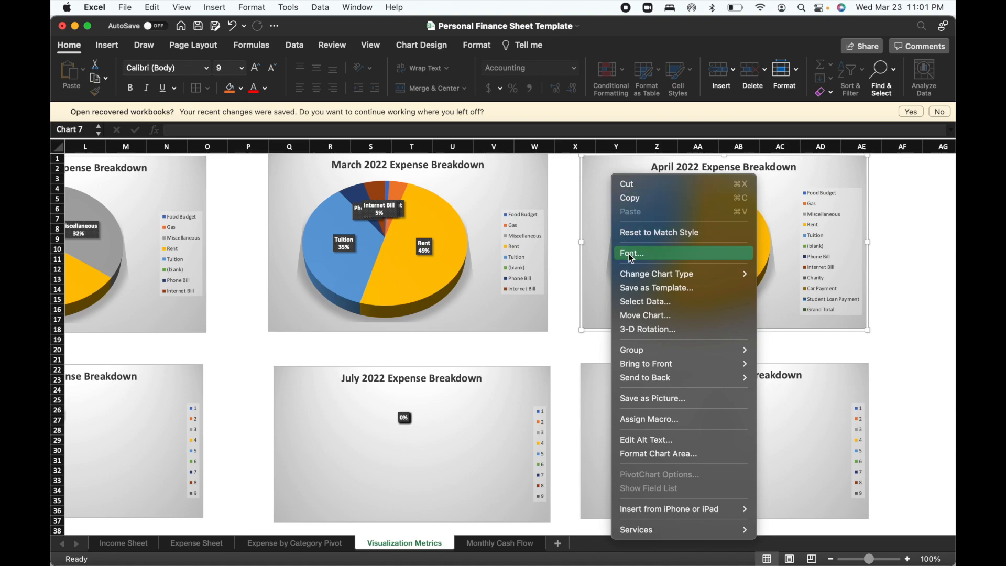
left_click(644, 302)
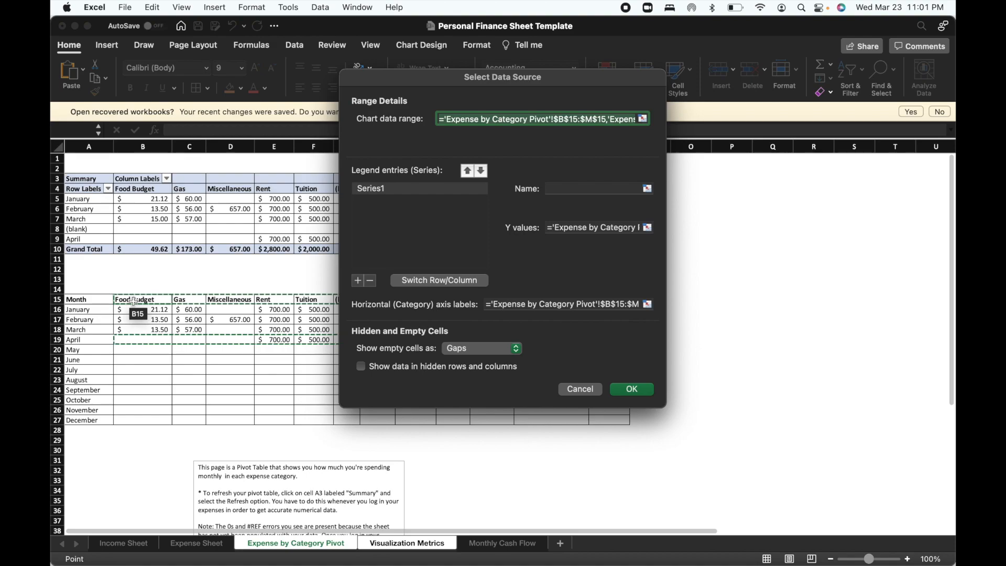
left_click_drag(135, 300, 576, 301)
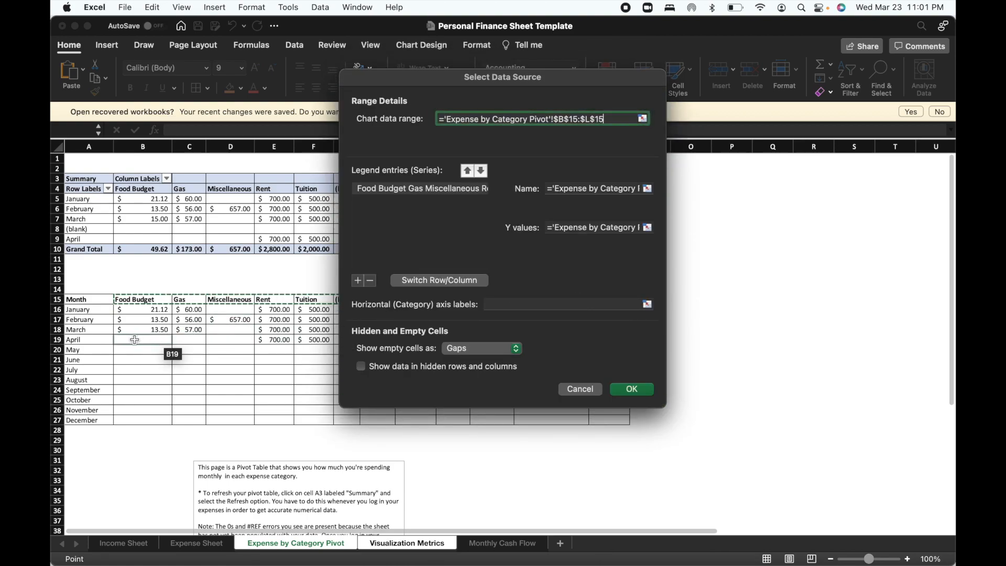
left_click_drag(139, 343, 586, 338)
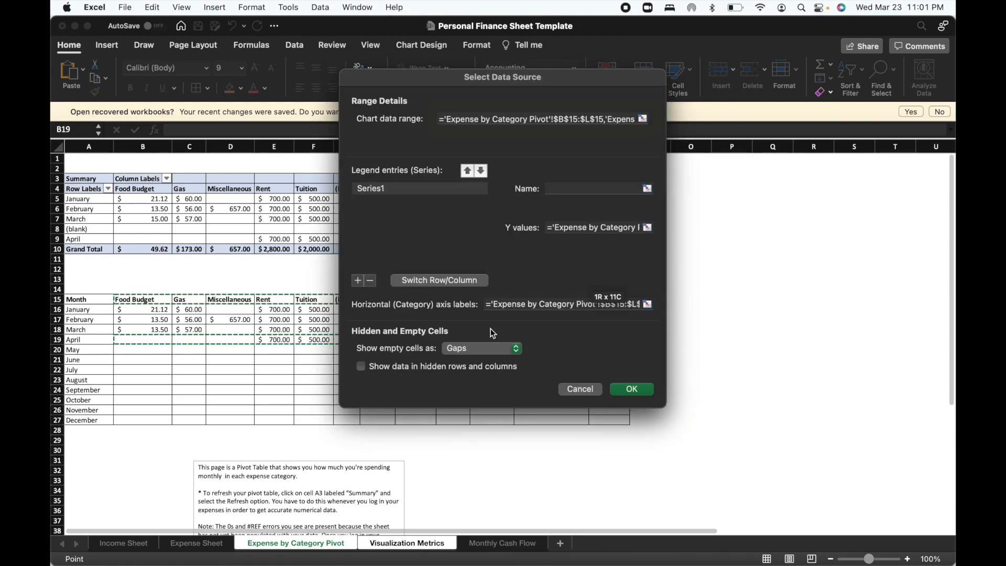
left_click(619, 389)
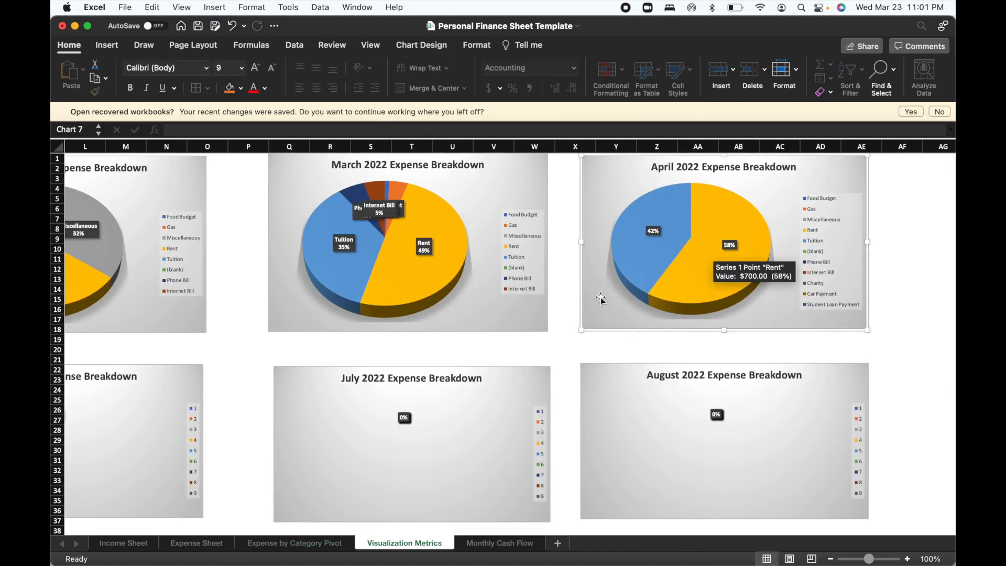
Look over the March to December 2022 expense breakdown charts, and view the table and charts on the Monthly Cash Flow sheet.
scroll(451, 373, "left", 2)
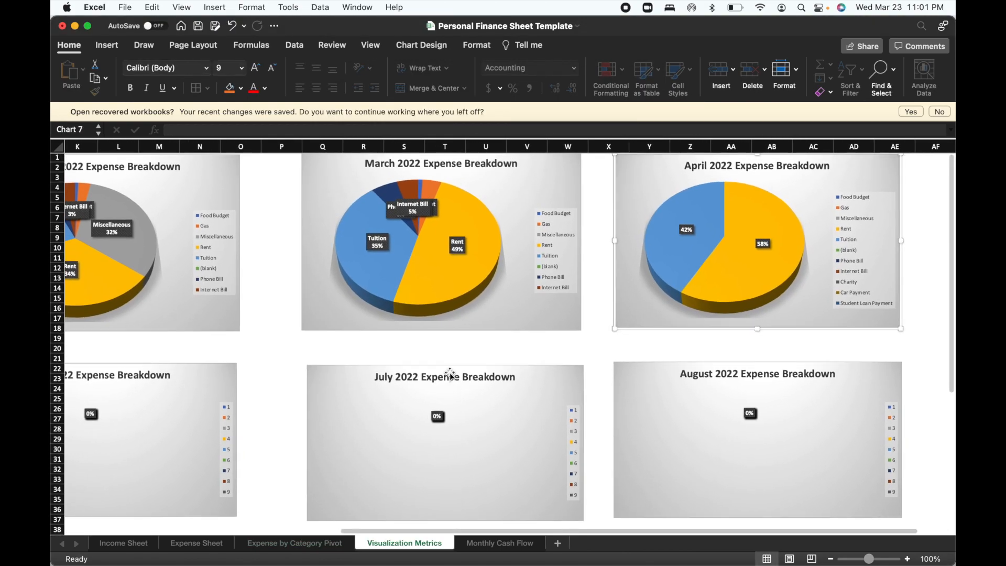
scroll(512, 353, "right", 2)
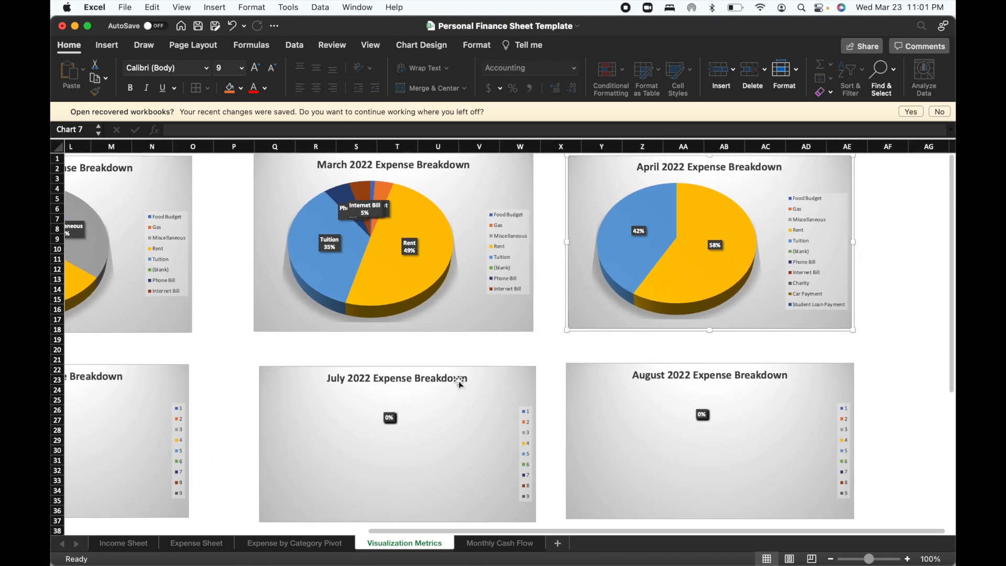
scroll(459, 384, "down", 4)
scroll(459, 384, "left", 5)
scroll(459, 384, "right", 2)
scroll(459, 383, "down", 10)
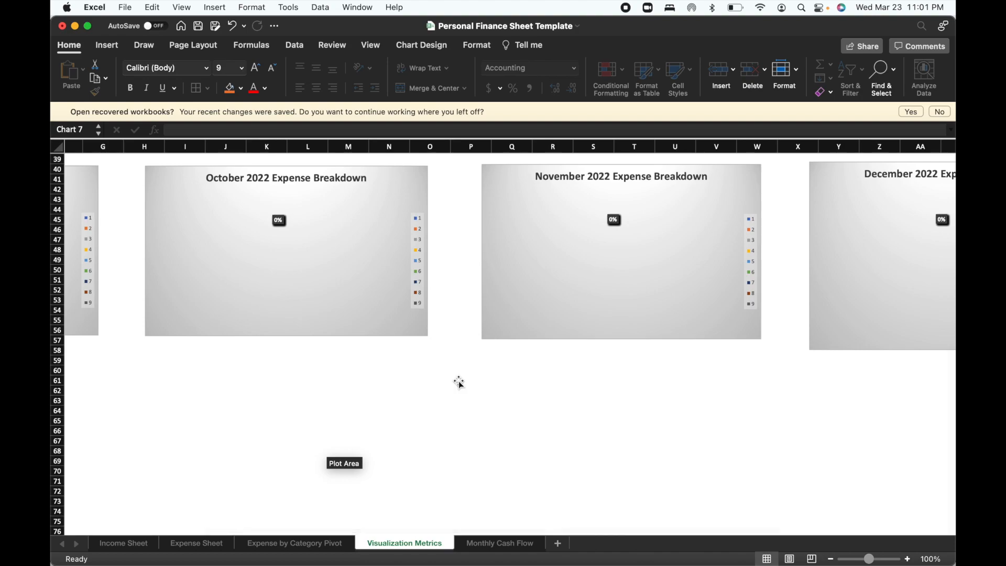
scroll(460, 384, "right", 2)
scroll(459, 384, "up", 1)
scroll(780, 293, "right", 4)
scroll(779, 294, "up", 10)
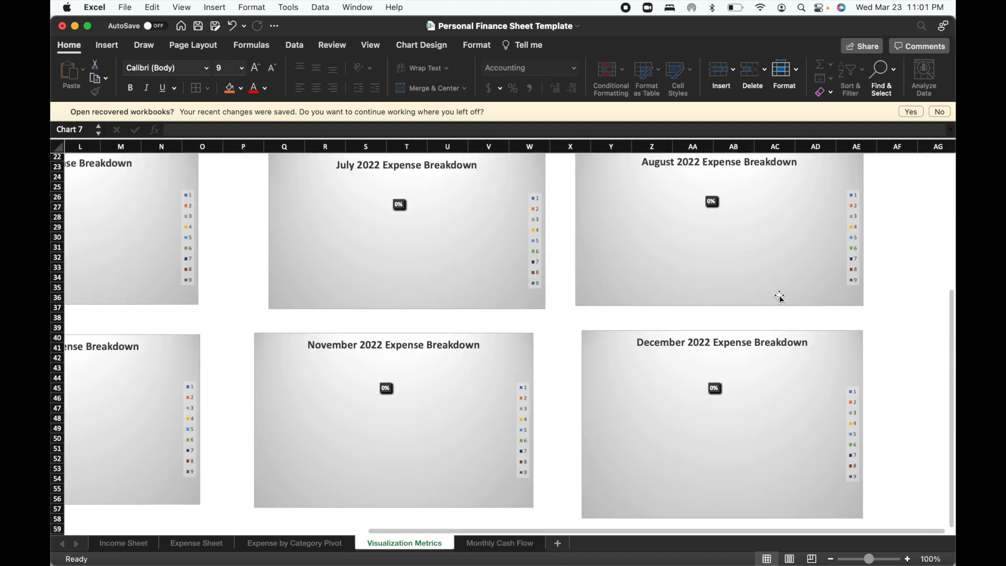
scroll(779, 296, "left", 2)
scroll(779, 296, "down", 2)
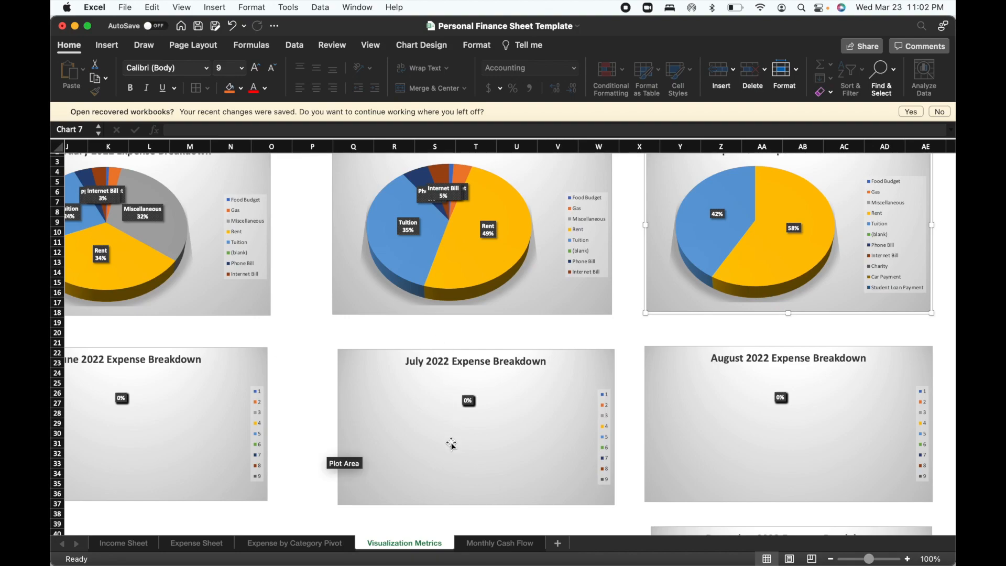
left_click(490, 547)
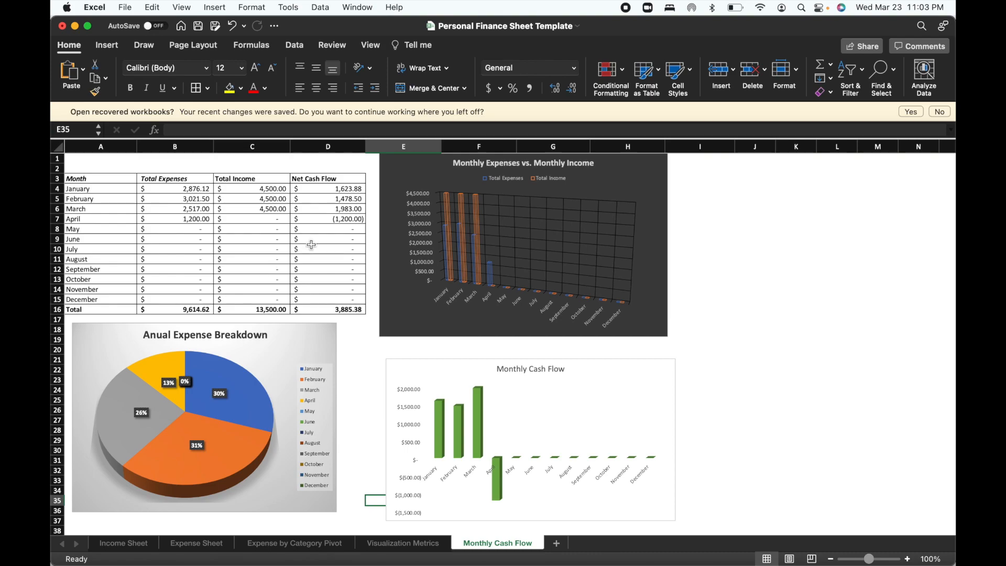
Enter 2000 as the April income in cell E3, the first Amazon (Bi-Monthly) row of the Income Sheet.
left_click(124, 543)
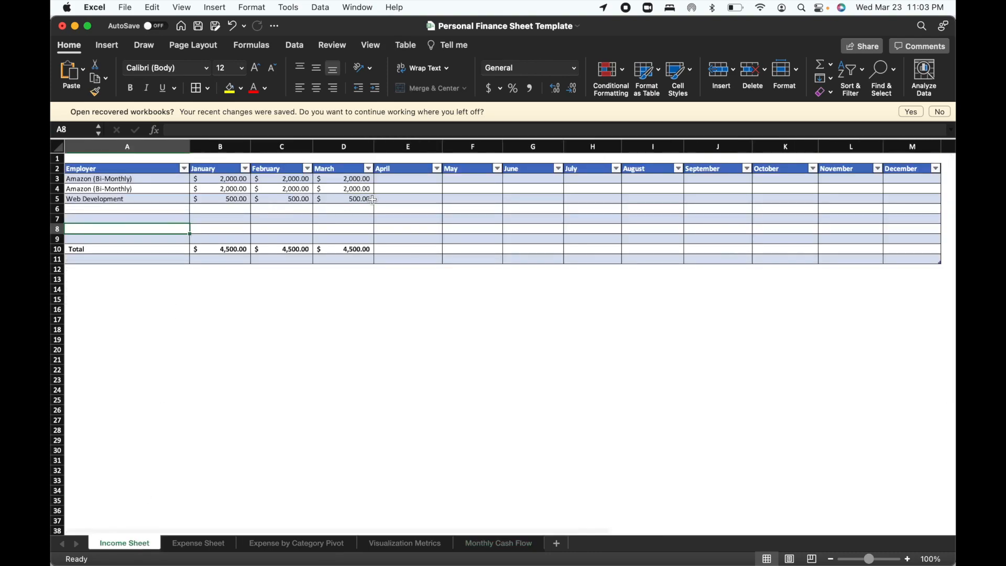
left_click(406, 171)
left_click(402, 180)
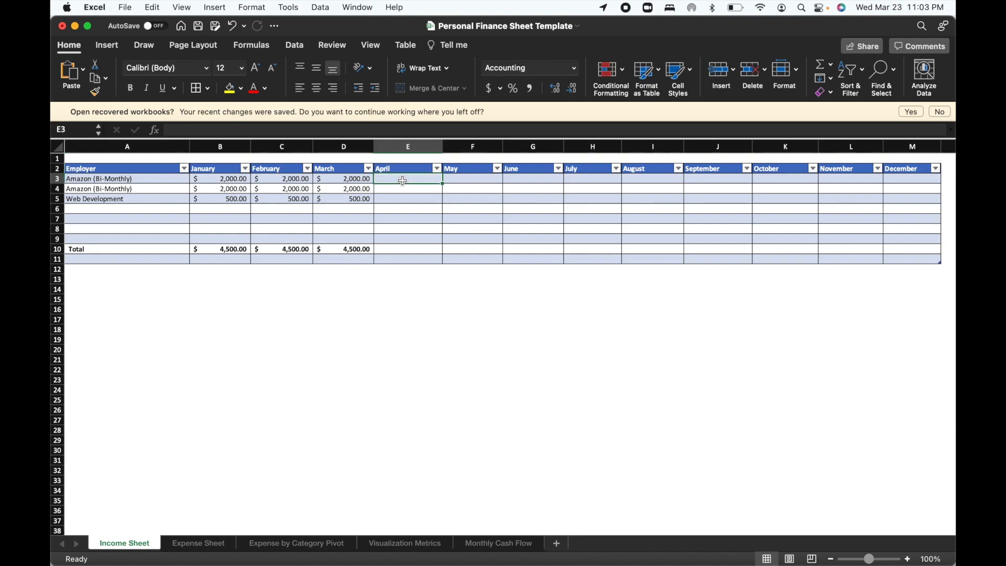
type("2000")
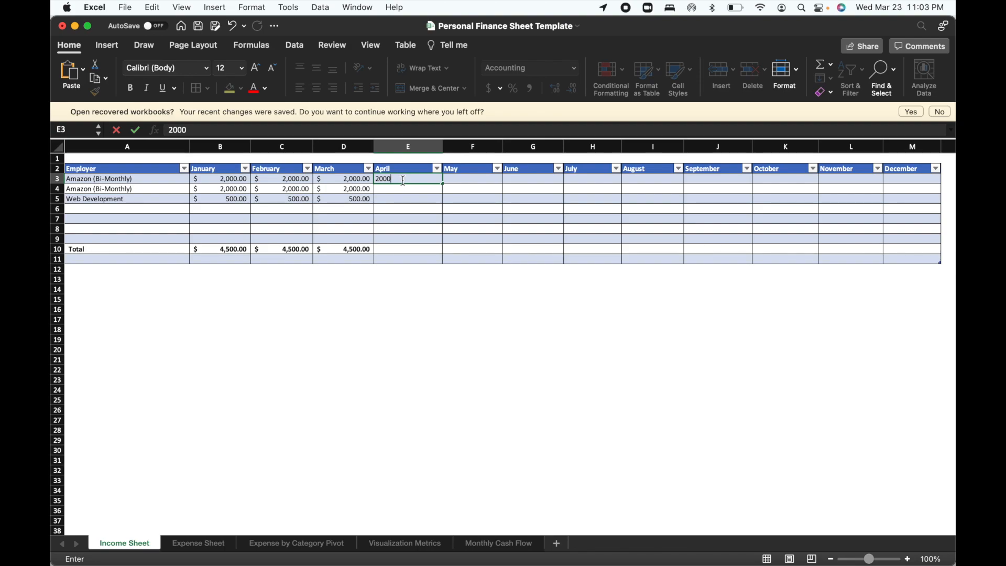
key("Return")
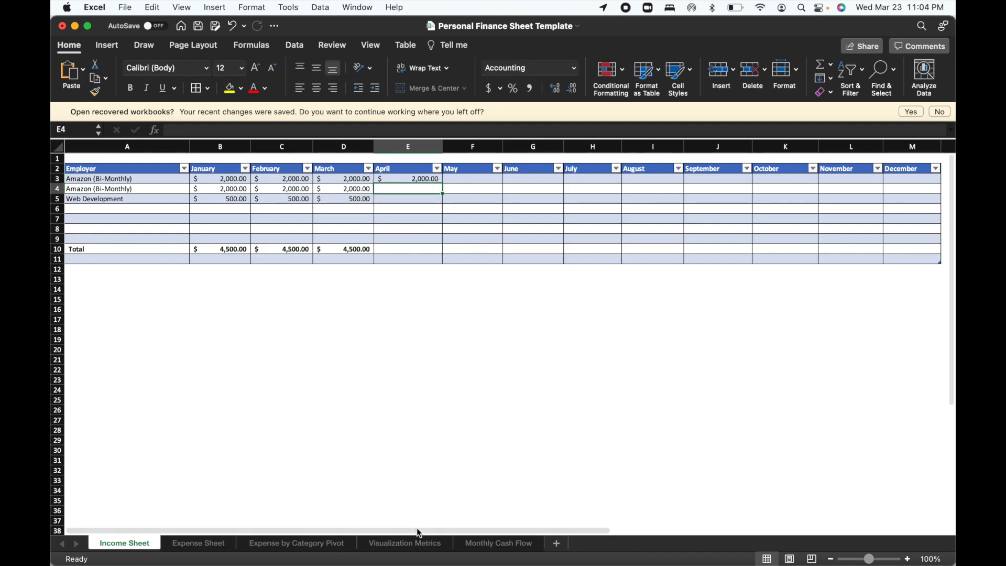
Link April's Total Income in cell C7 of the Monthly Cash Flow sheet to total cell E10 of the Income Sheet.
left_click(474, 545)
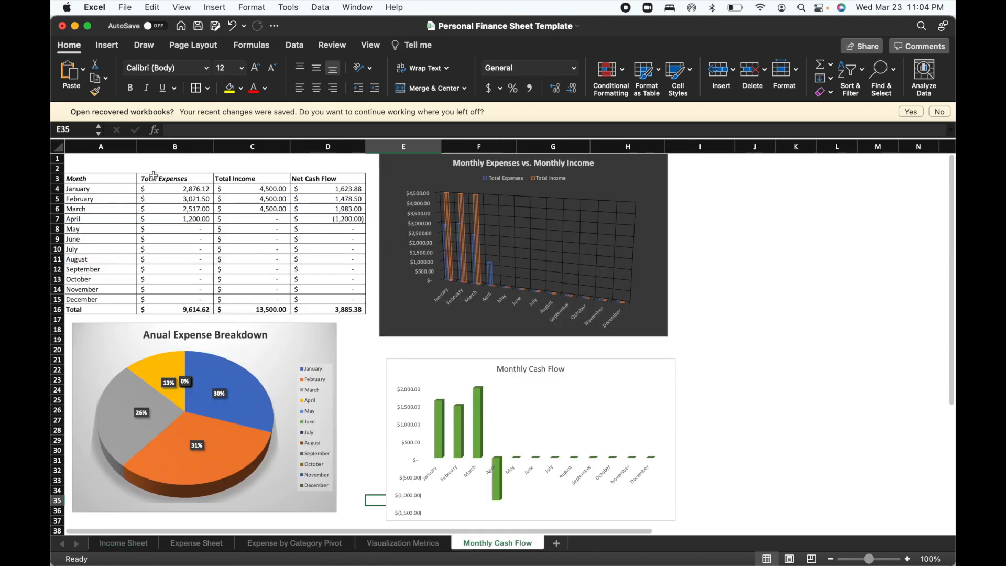
left_click(251, 223)
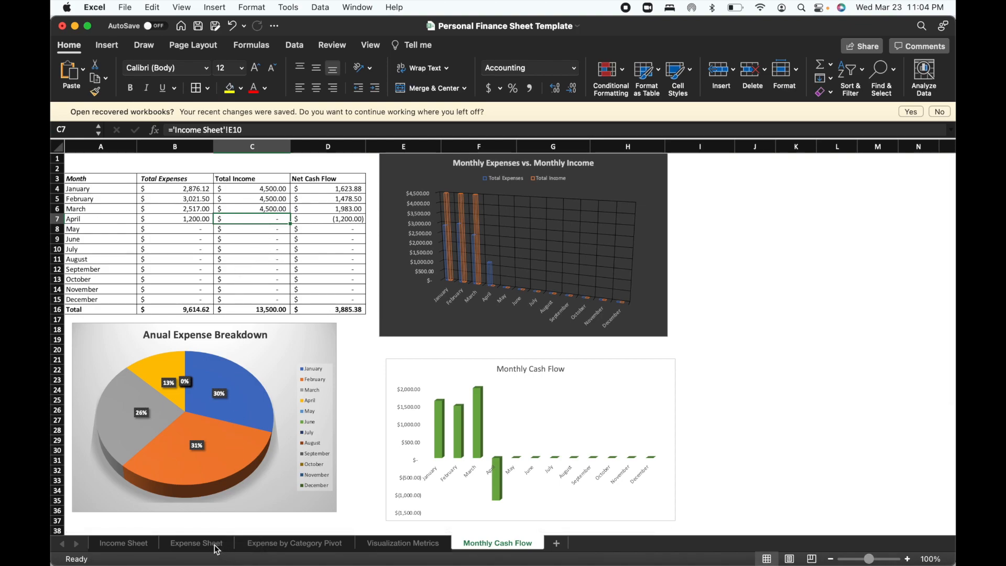
type("=")
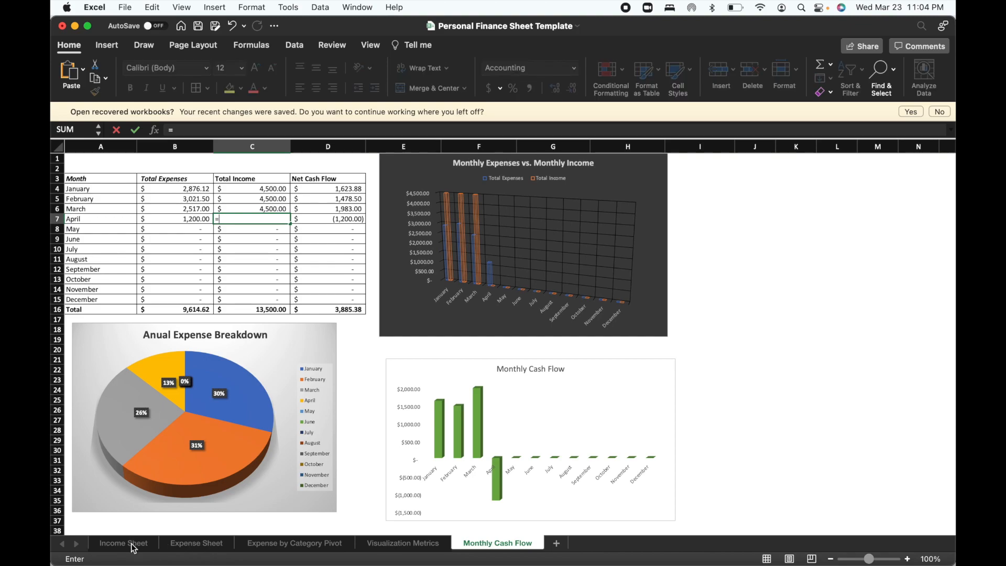
left_click(134, 548)
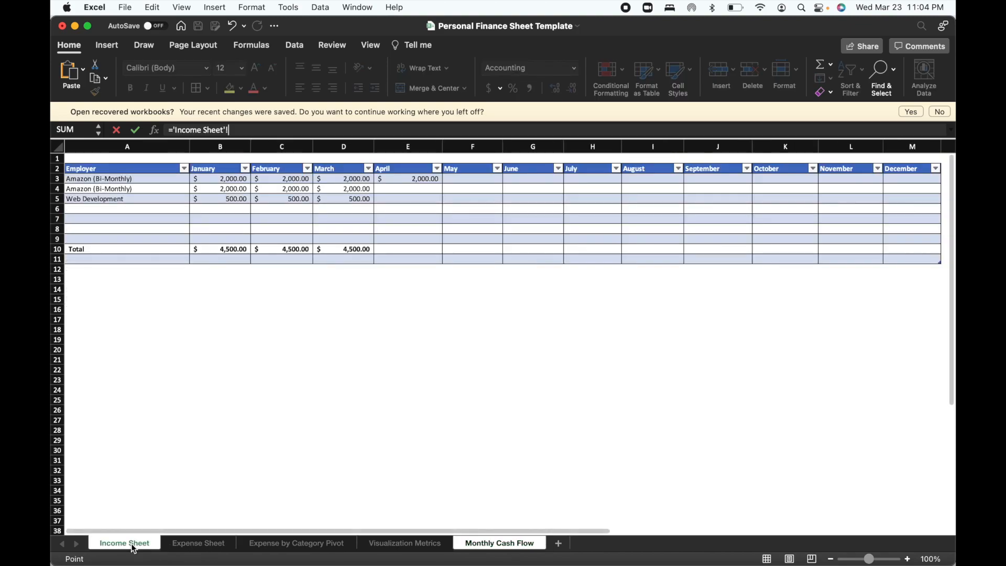
left_click(402, 251)
key("Return")
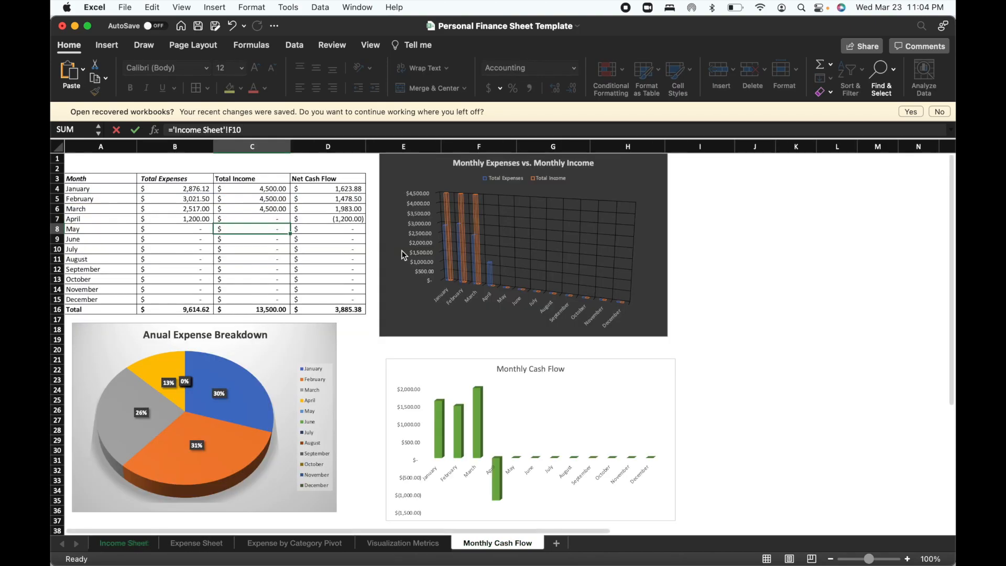
Copy the March total formula in D10 of the Income Sheet across the Total row for April through December.
mouse_move(147, 563)
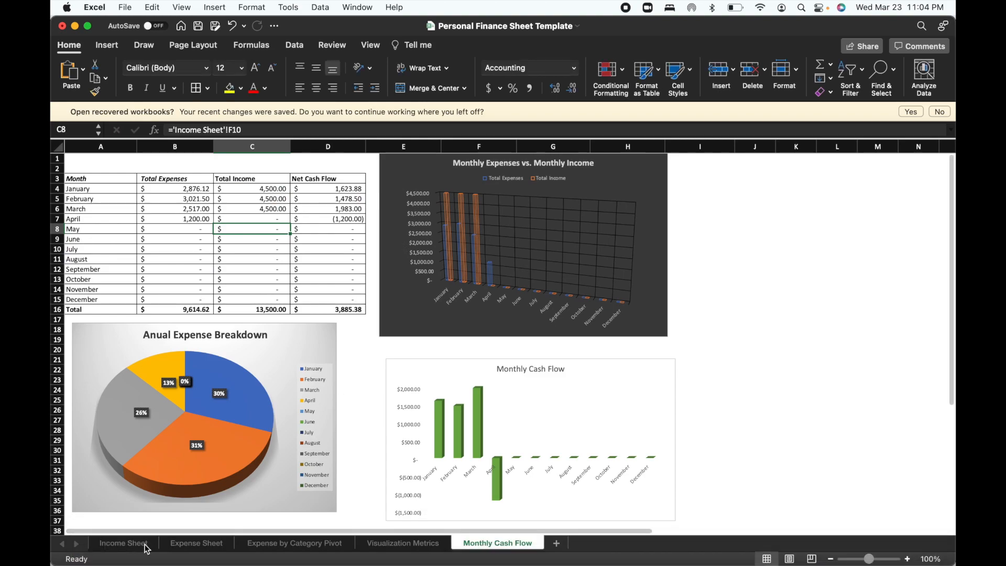
left_click(142, 543)
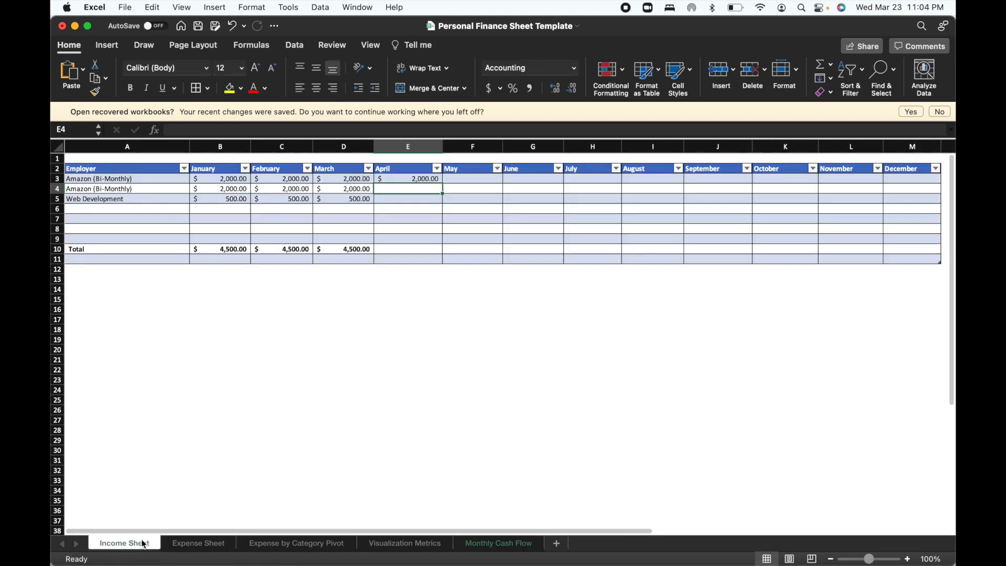
left_click(349, 247)
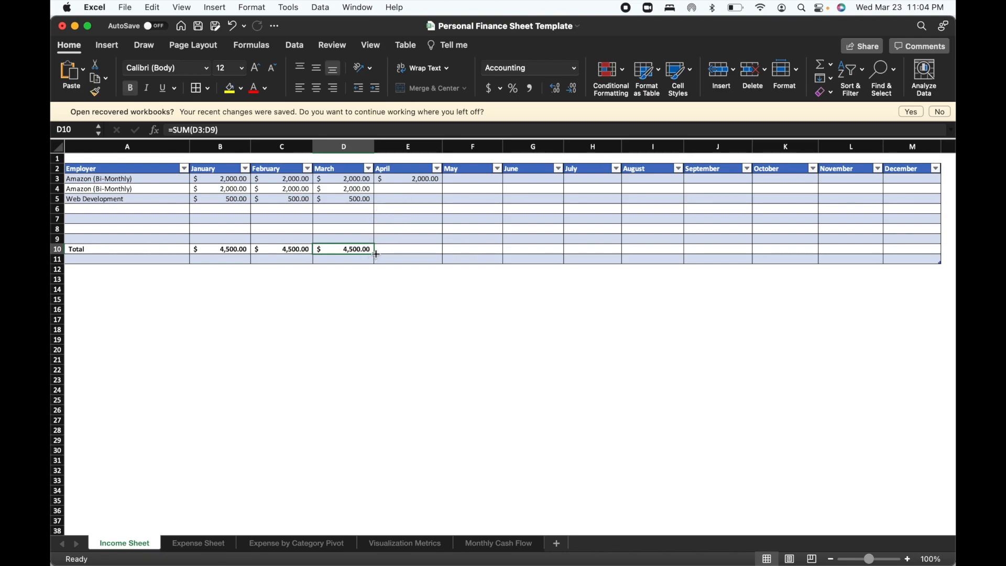
left_click_drag(374, 256, 911, 246)
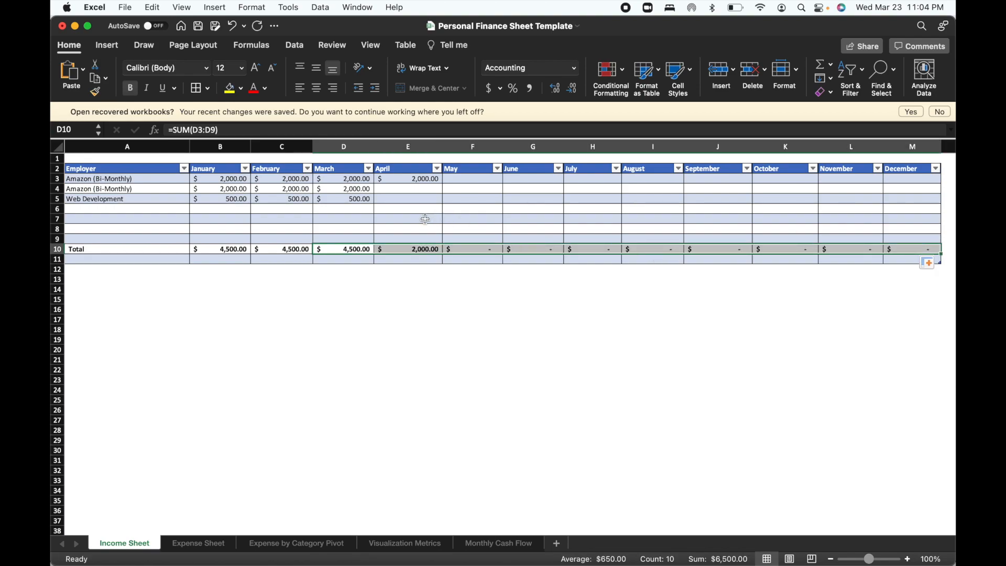
Try entering sample incomes of 2000 for May and 200 for June in the first Amazon (Bi-Monthly) row.
left_click(465, 188)
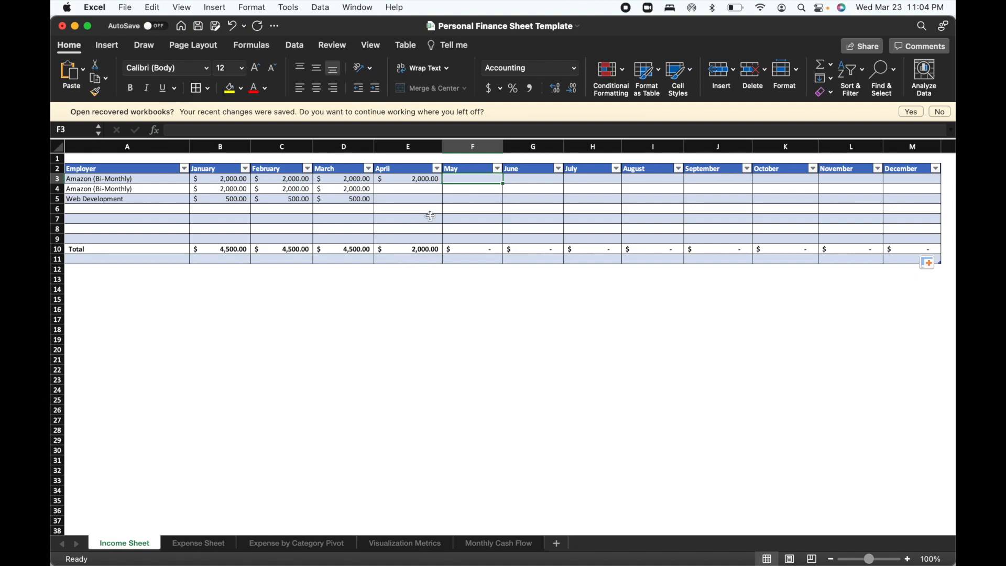
type("2000")
key("Return")
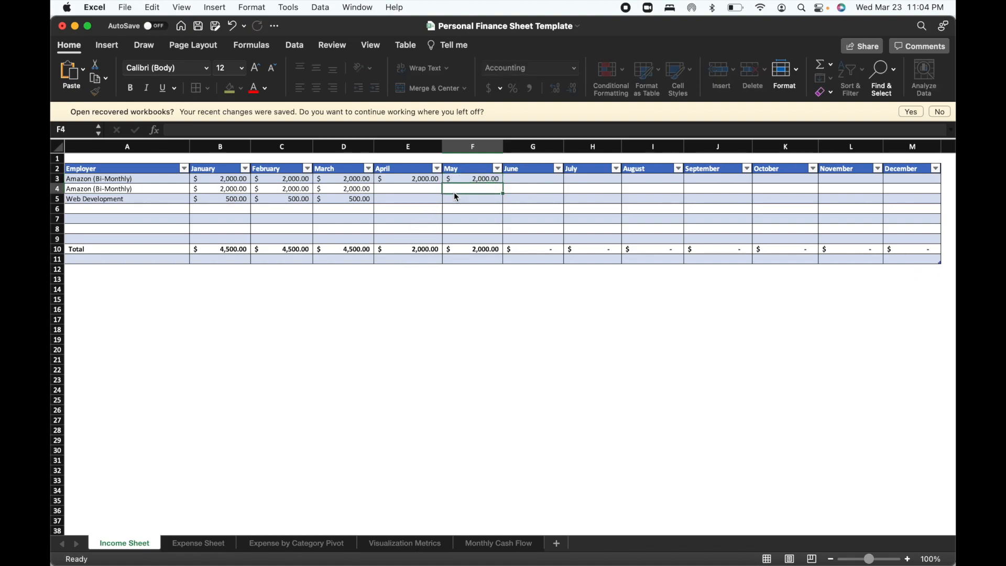
left_click(525, 181)
type("200")
key("Return")
key("super+z")
key("super+z")
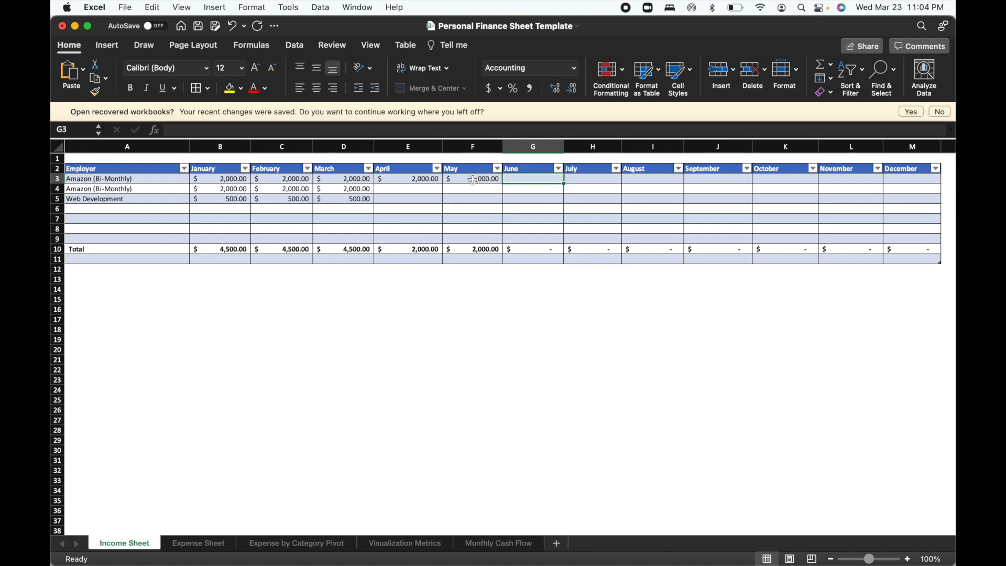
Save the workbook.
left_click(201, 29)
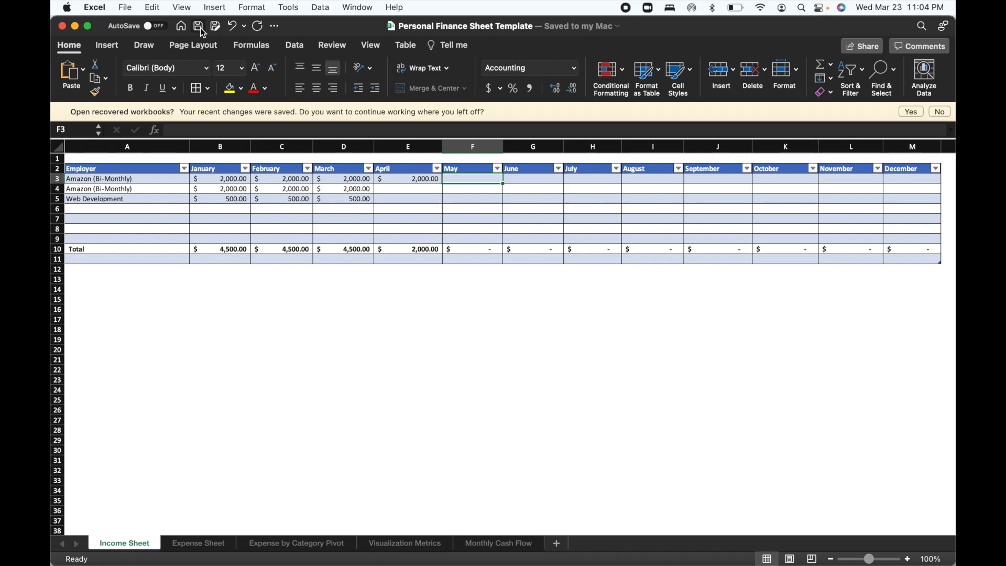
Examine April's cash flow figures on the Monthly Cash Flow sheet and the February and January slices of the annual expense pie chart.
left_click(490, 545)
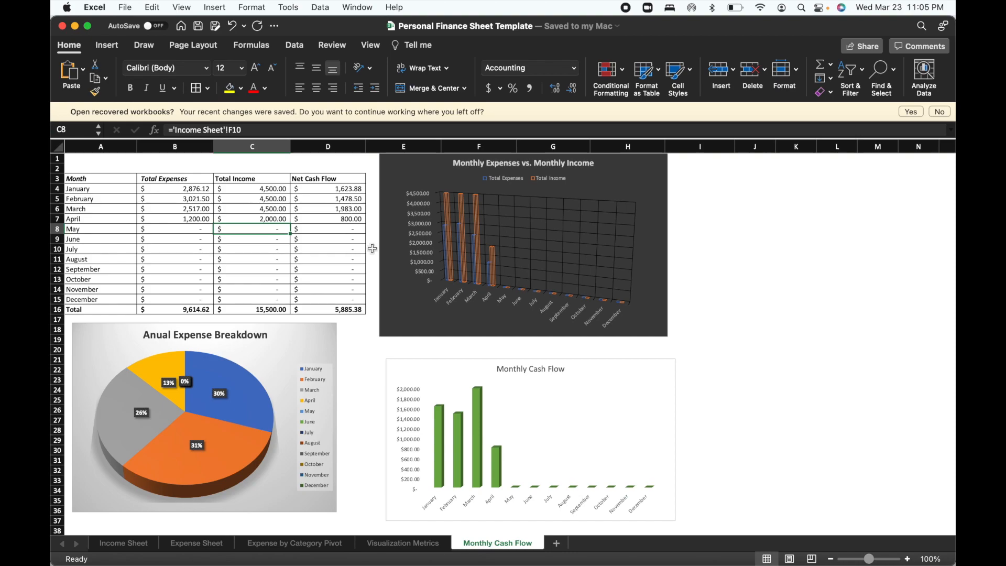
scroll(282, 256, "down", 1)
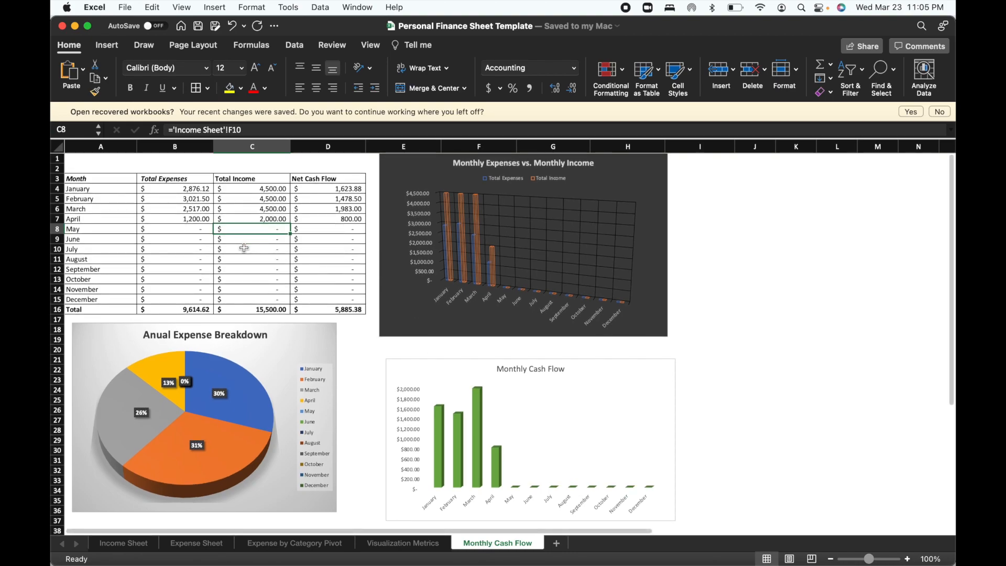
scroll(244, 249, "down", 2)
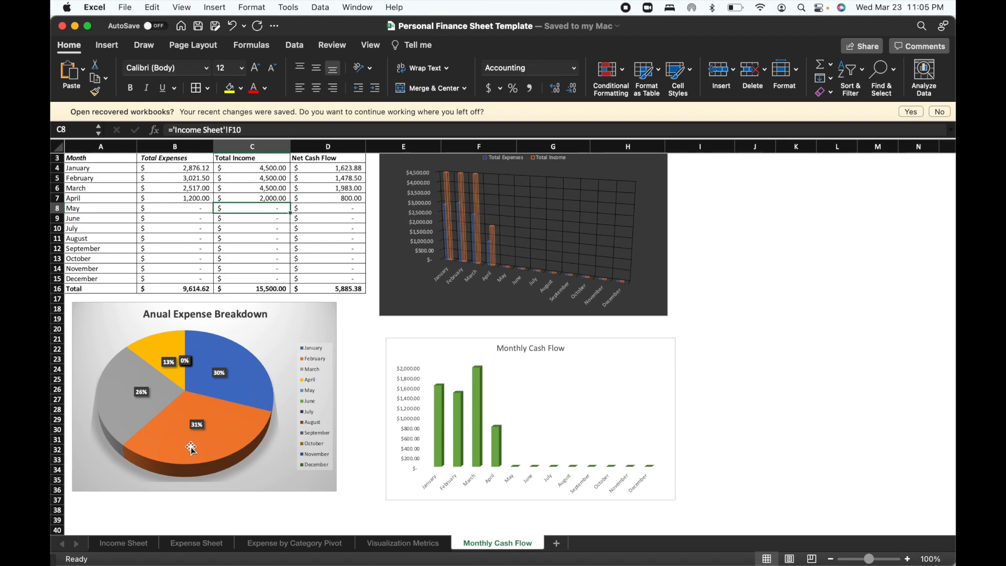
mouse_move(190, 440)
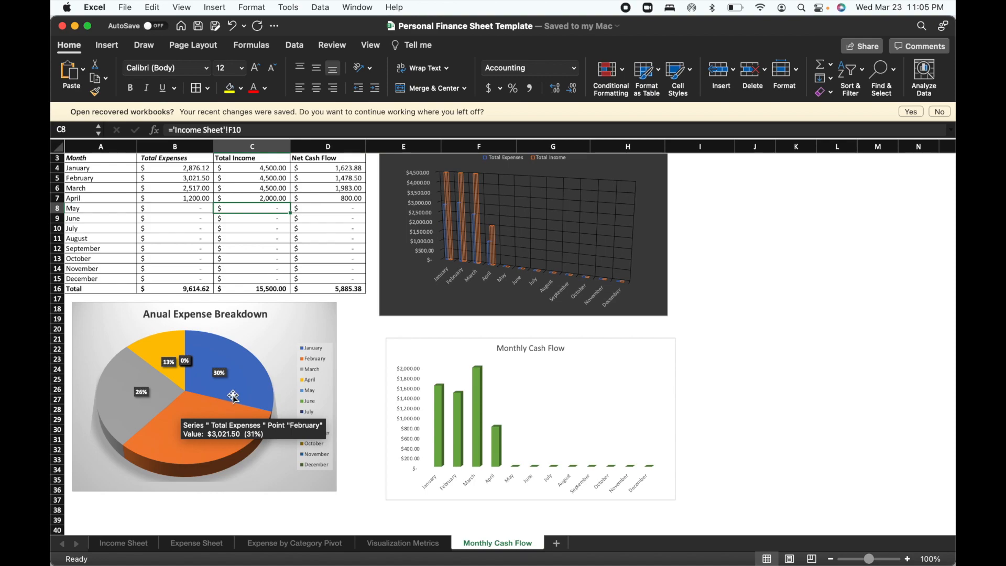
mouse_move(231, 393)
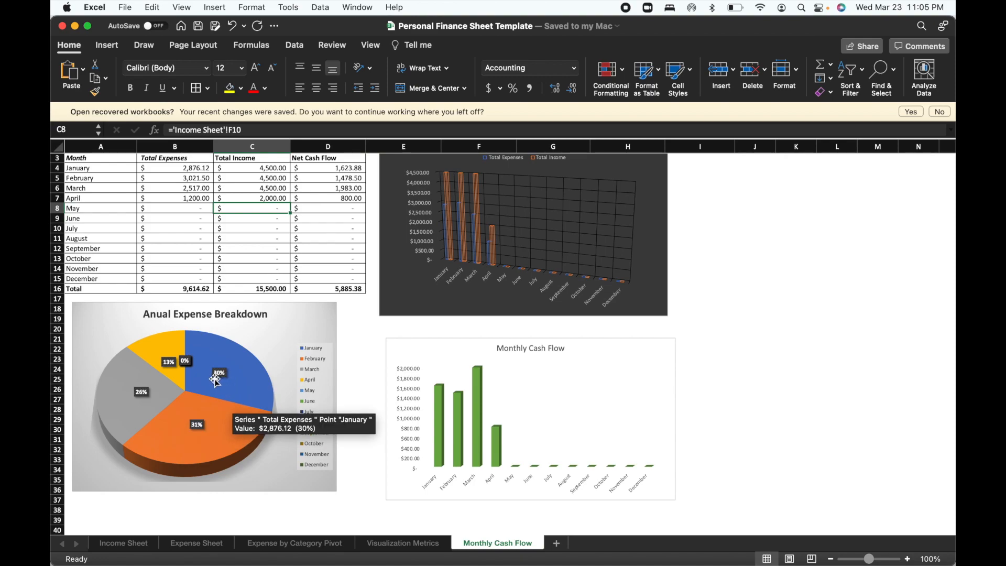
Try different preset chart styles on the Monthly Expenses vs. Monthly Income chart, ending with the white style with hatched columns and an uppercase title.
mouse_move(124, 399)
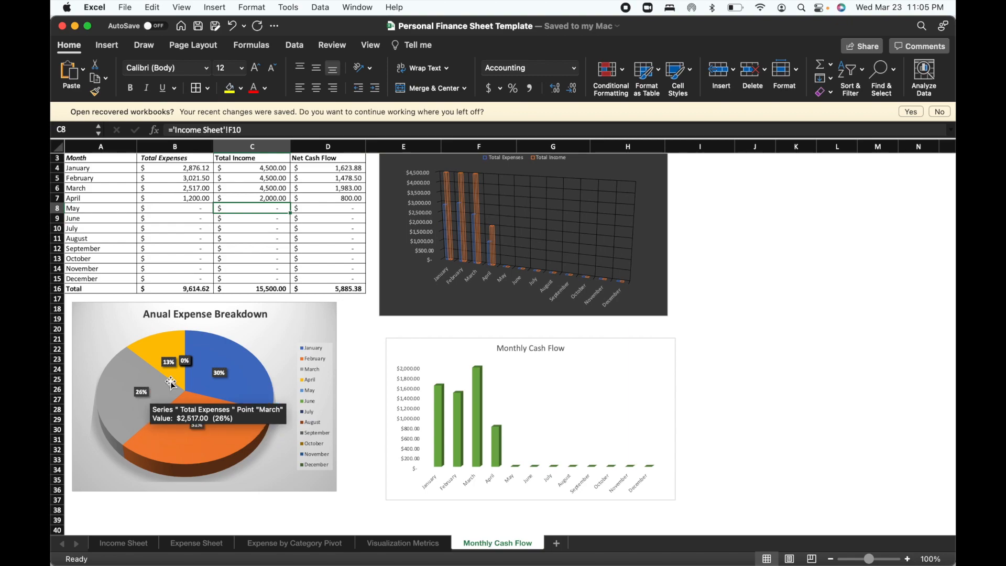
scroll(354, 373, "up", 2)
scroll(354, 372, "right", 1)
scroll(354, 372, "left", 1)
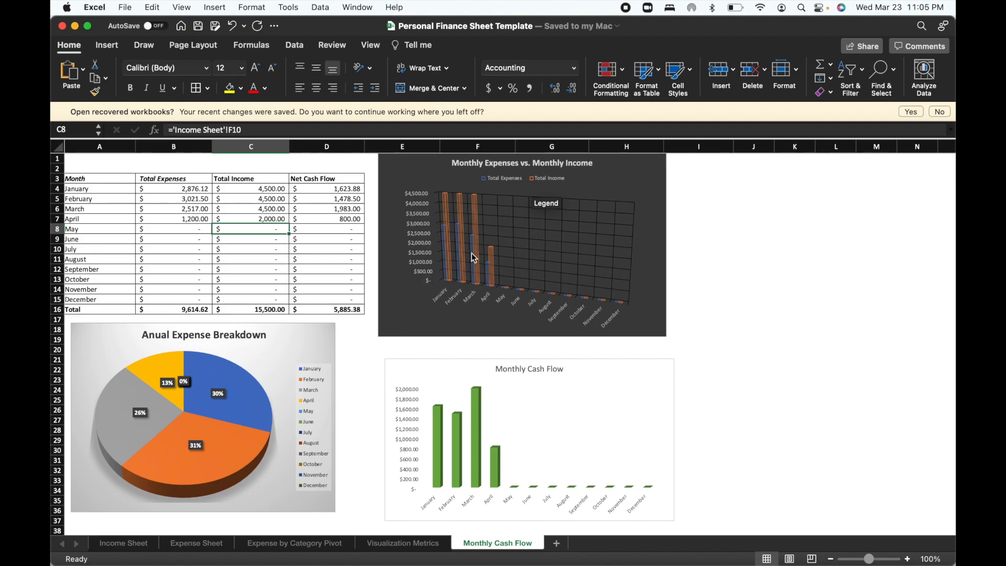
left_click(397, 168)
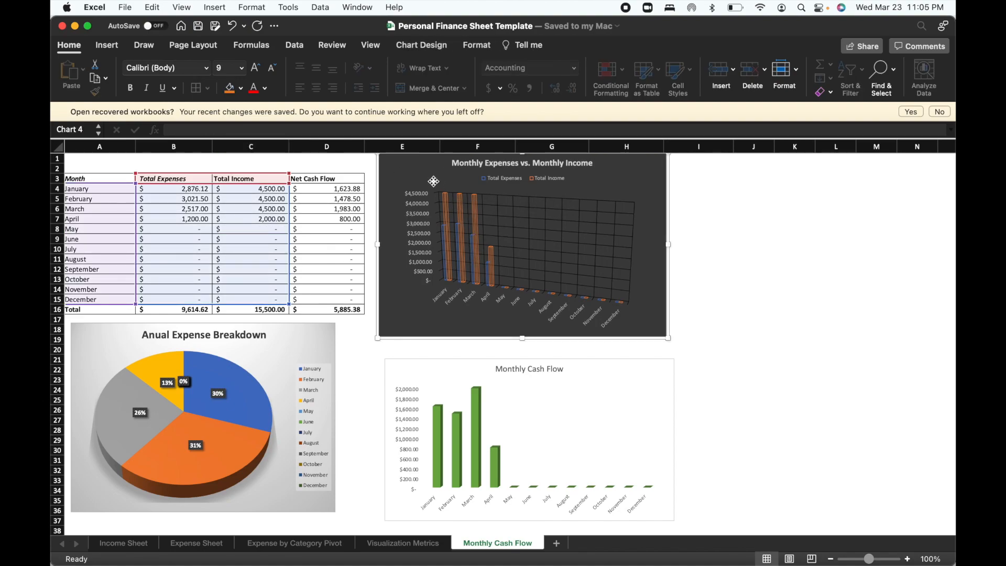
double_click(403, 181)
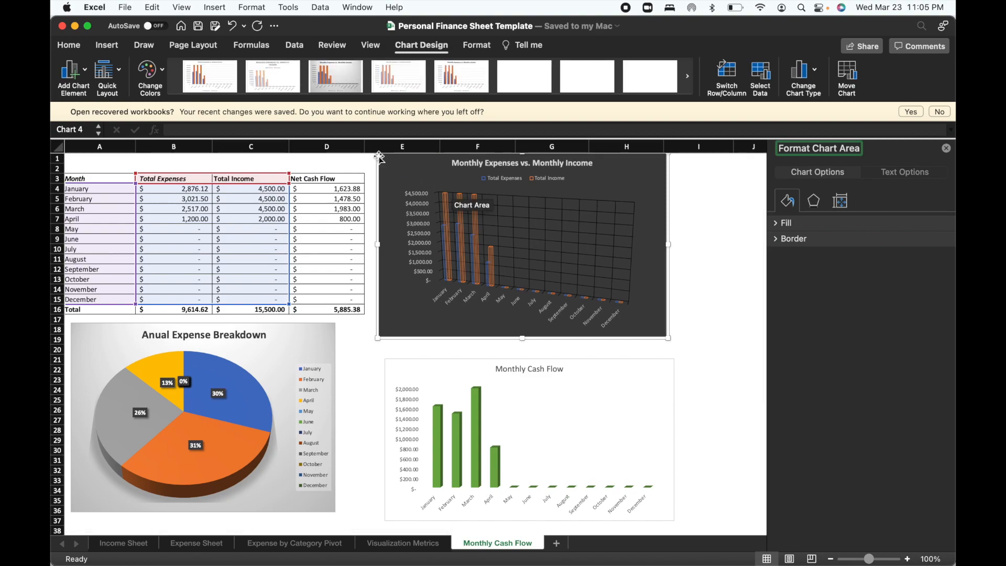
left_click(338, 78)
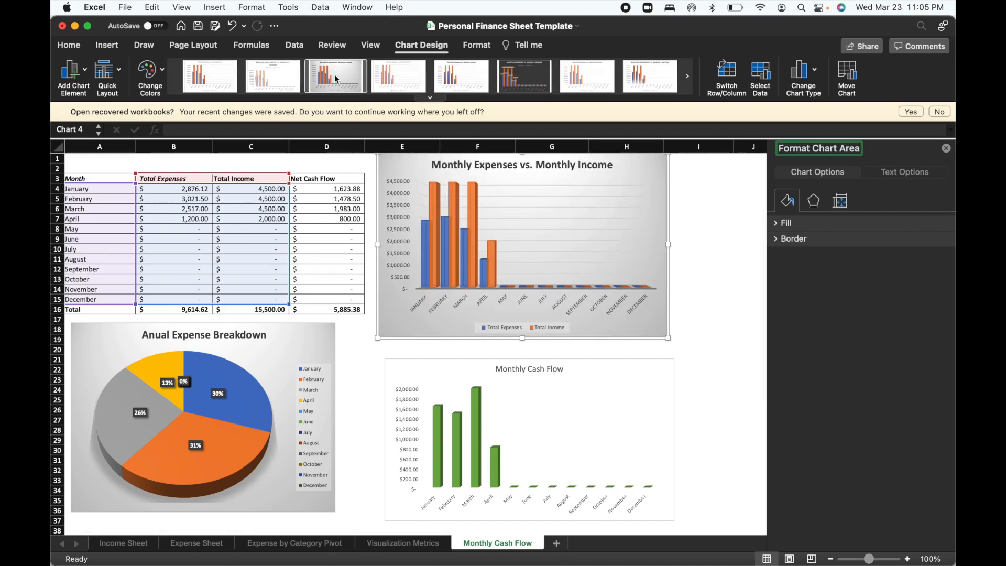
left_click(371, 79)
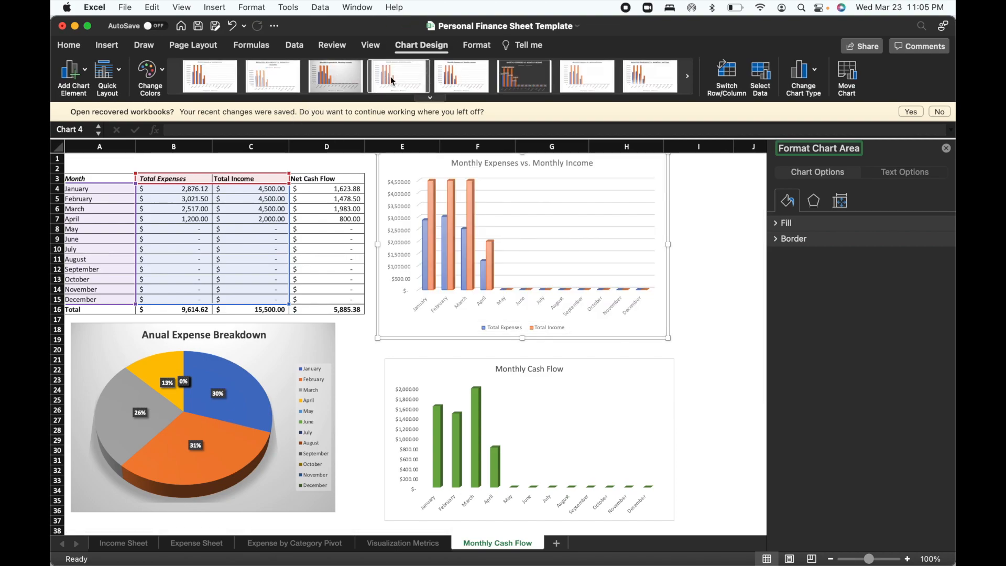
left_click(343, 76)
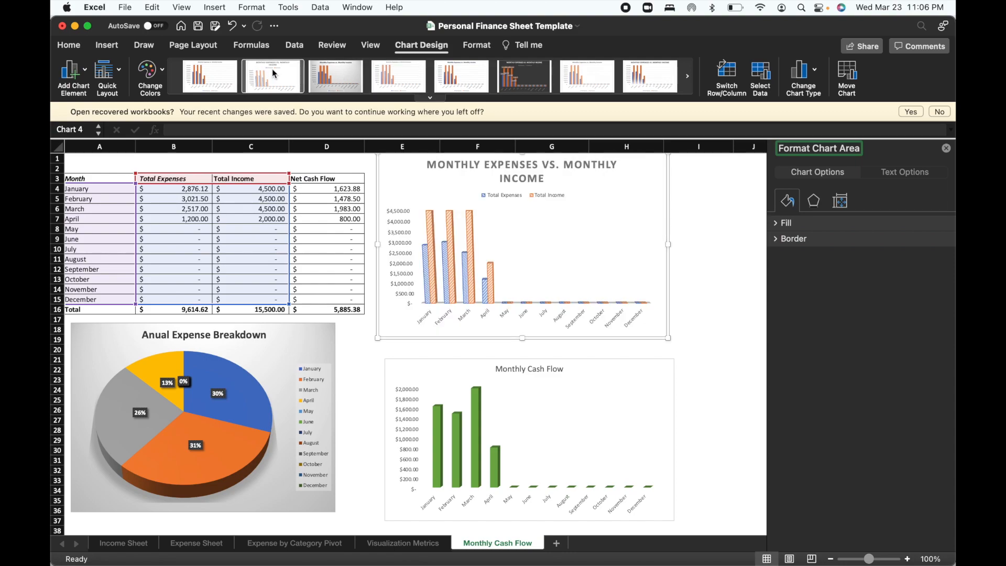